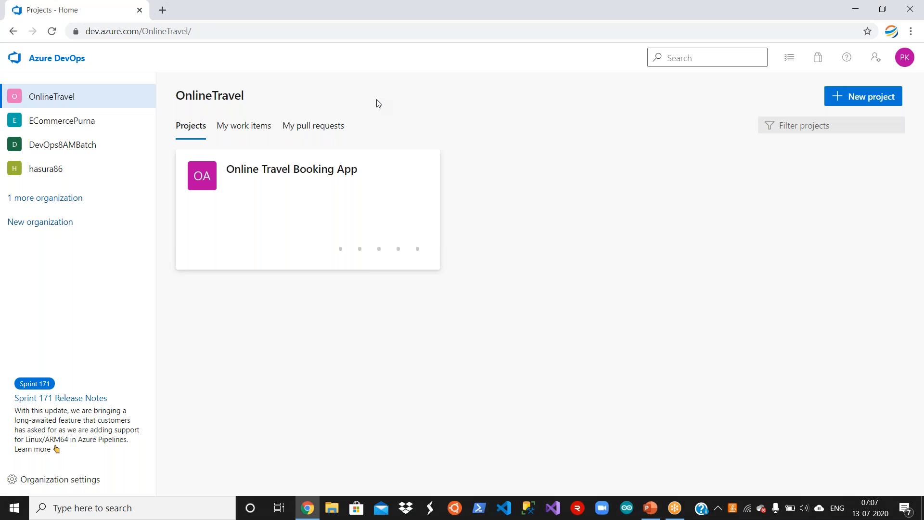
# Open the Online Travel Booking App project and review its list of work items
pyautogui.click(339, 175)
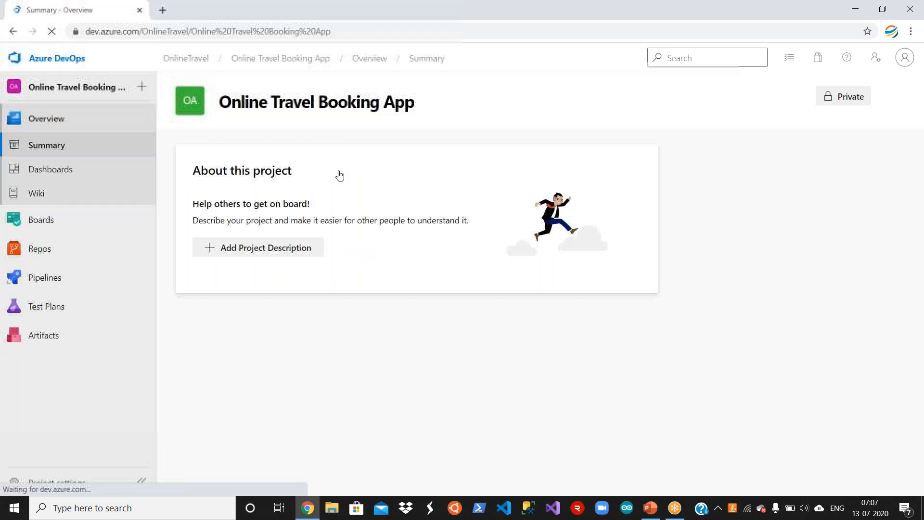
pyautogui.moveTo(97, 230)
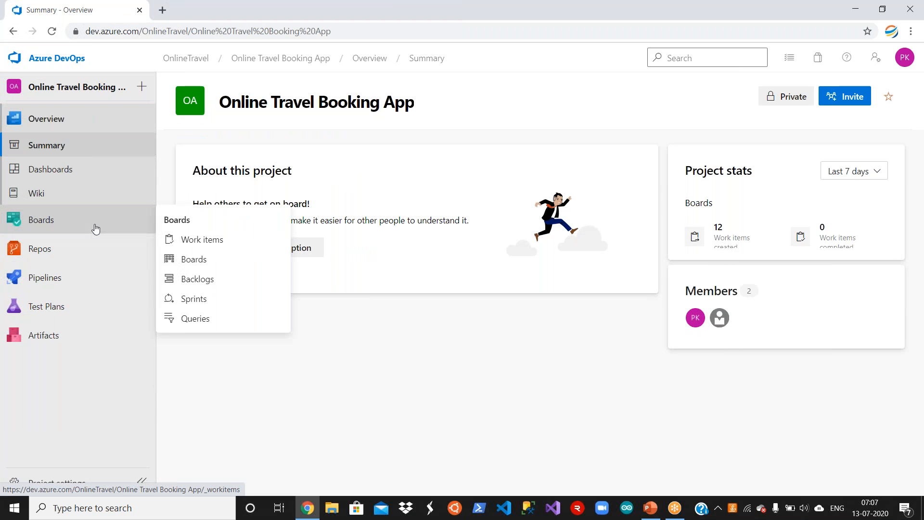
pyautogui.click(207, 247)
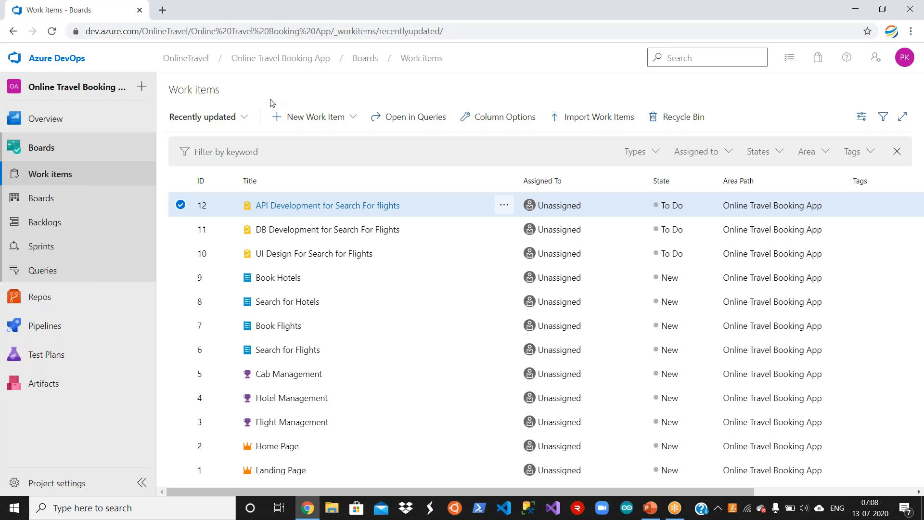
# Open the user list in the OnlineTravel organization settings
pyautogui.click(69, 59)
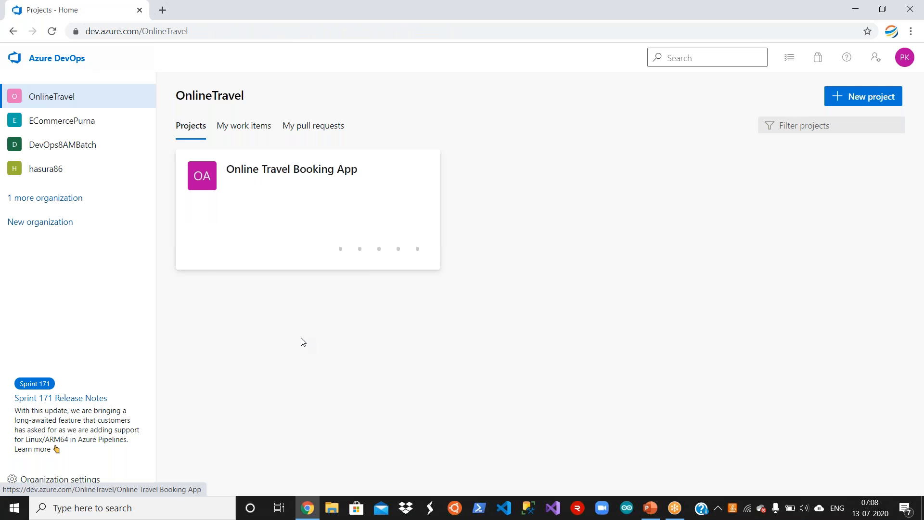
pyautogui.click(74, 485)
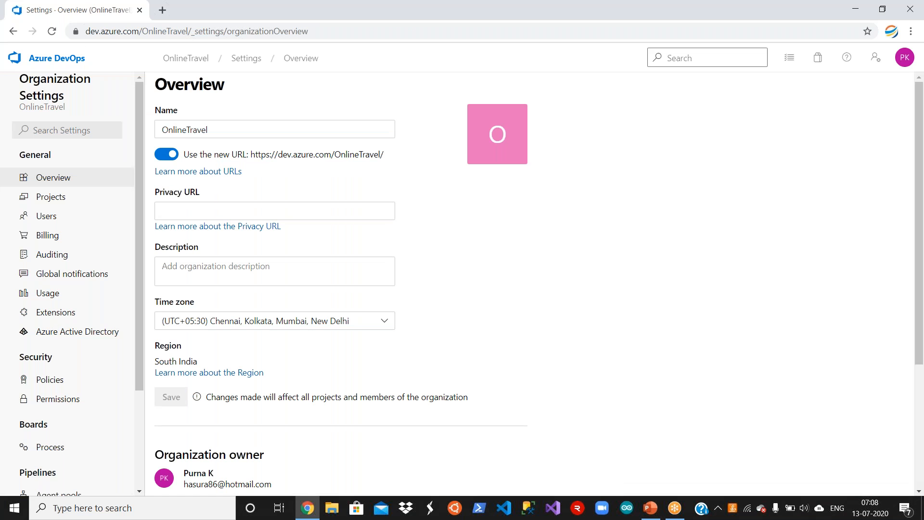
pyautogui.click(48, 220)
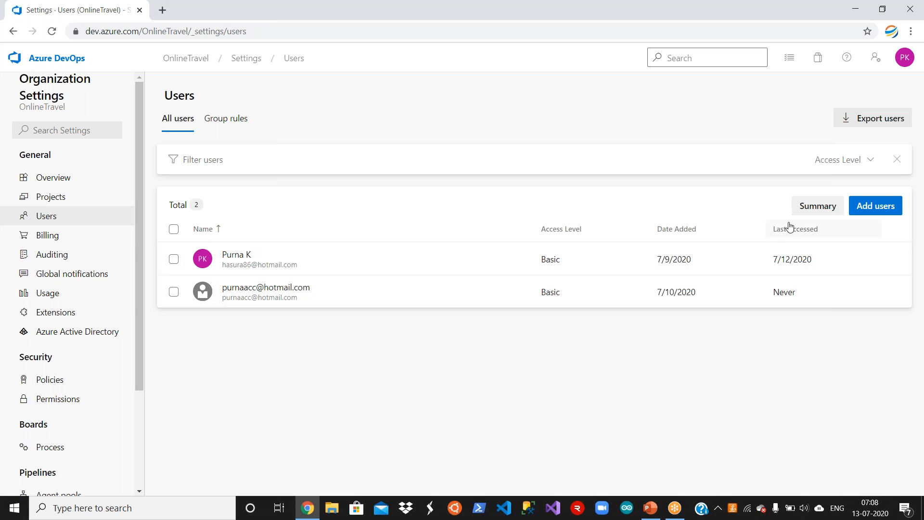
# Begin adding a new user to the organization and enter the person's e-mail address as the user
pyautogui.click(878, 210)
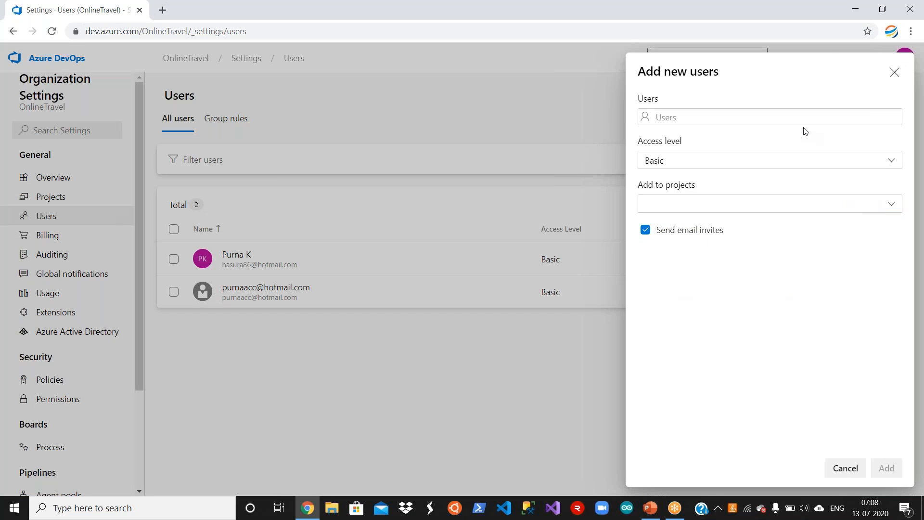
pyautogui.click(800, 119)
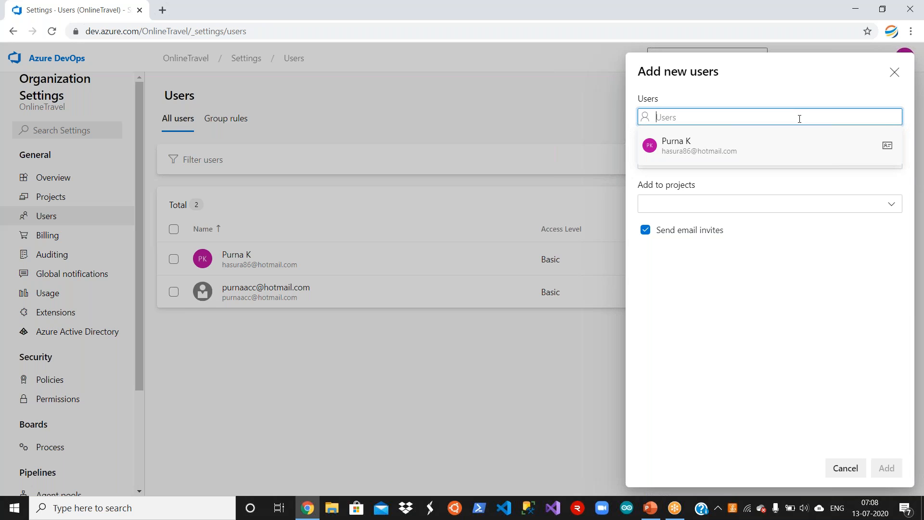
pyautogui.click(672, 21)
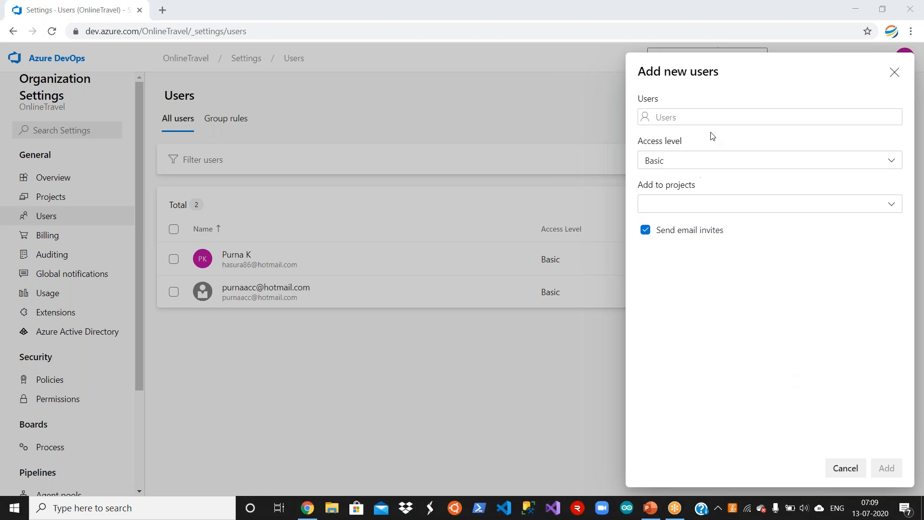
pyautogui.click(710, 118)
pyautogui.hotkey('ctrl', 'v')
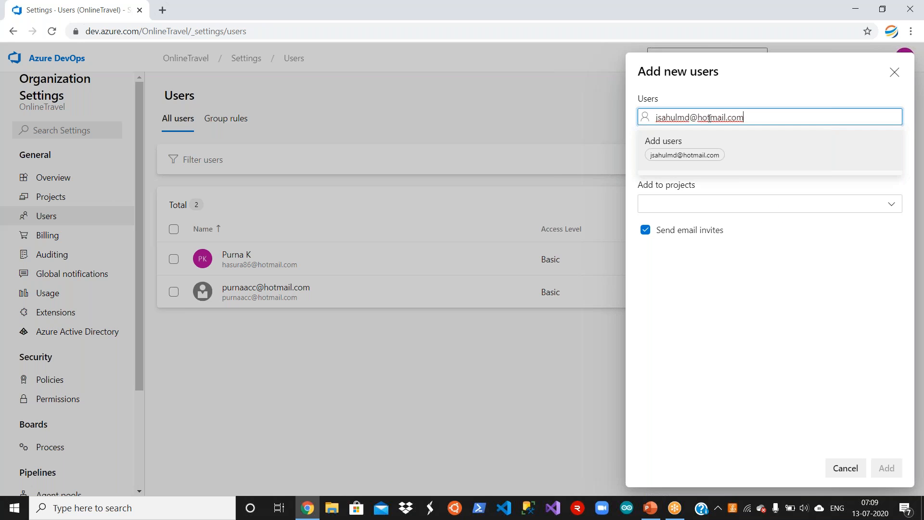
pyautogui.click(712, 153)
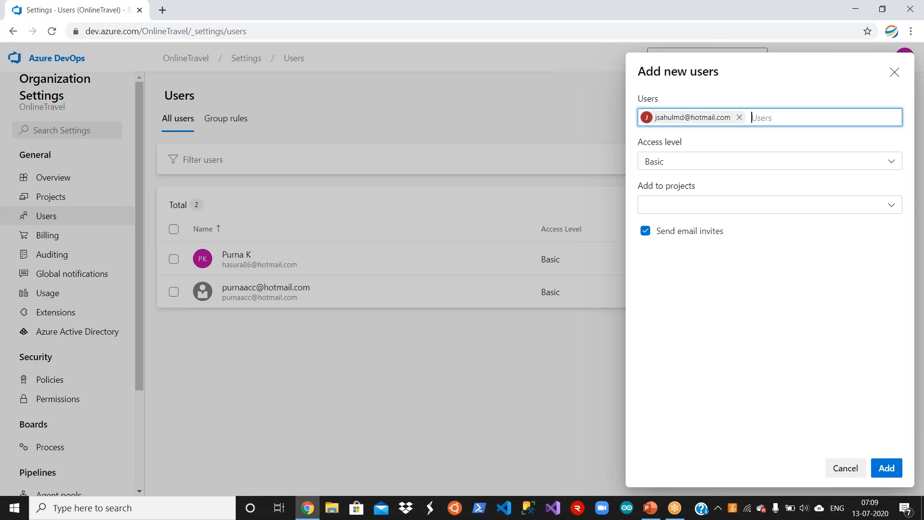
# Keep Basic access, assign the new user to Online Travel Booking App in the Project Contributors group, and add the user
pyautogui.click(762, 165)
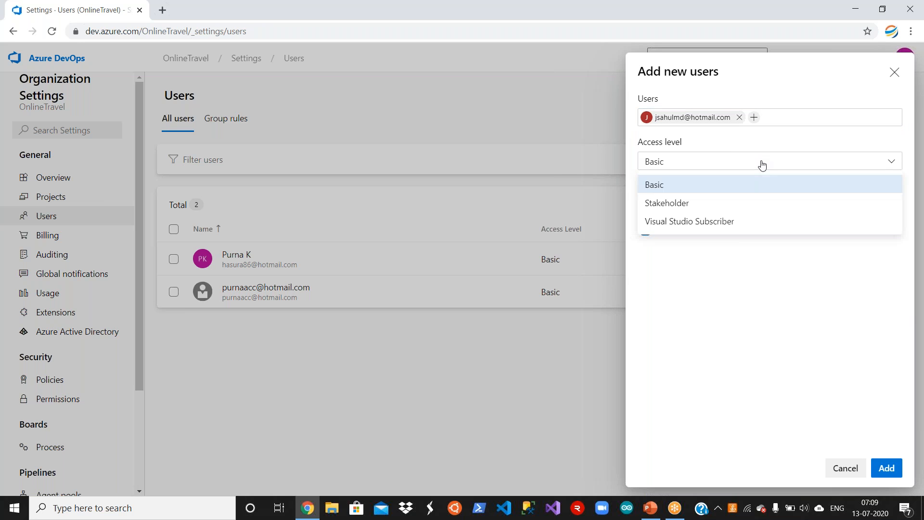
pyautogui.click(807, 137)
pyautogui.click(778, 212)
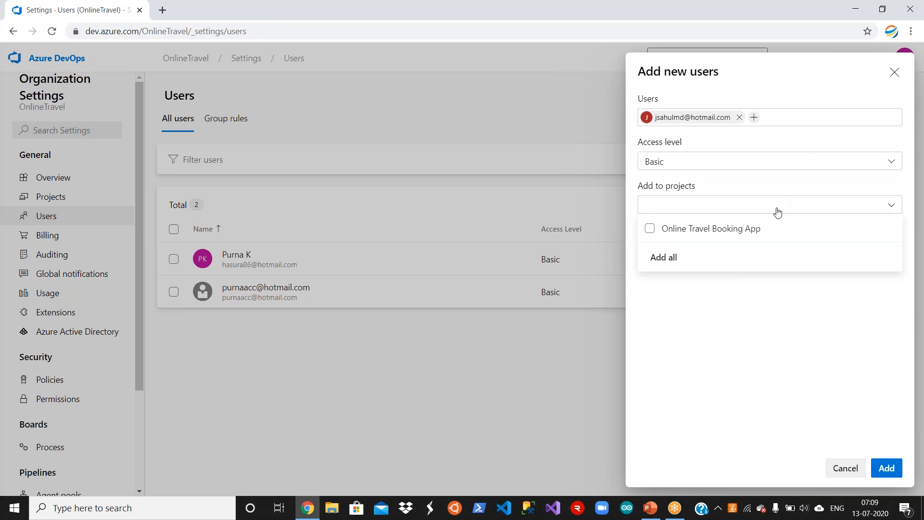
pyautogui.click(649, 229)
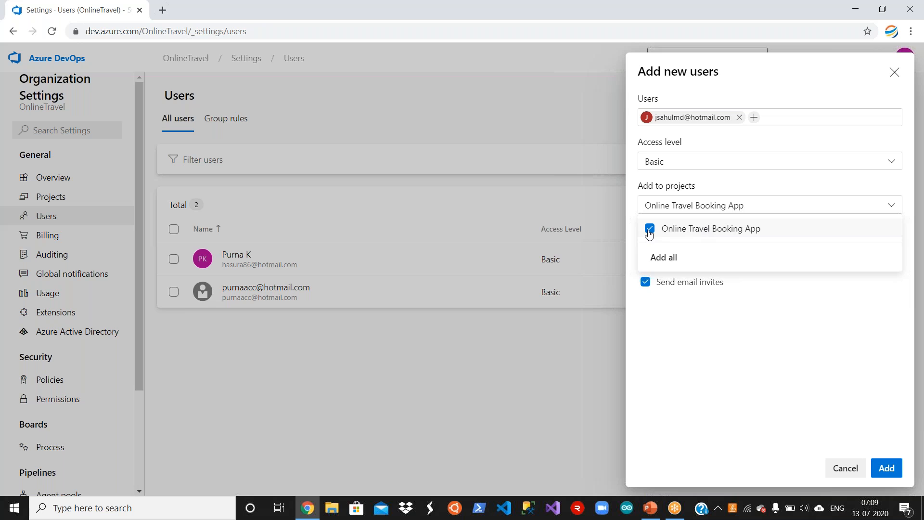
pyautogui.click(767, 331)
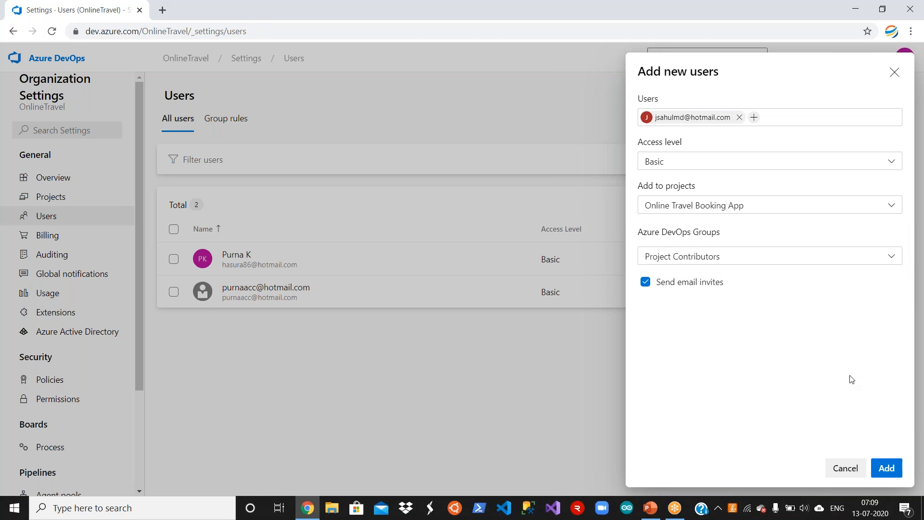
pyautogui.click(773, 260)
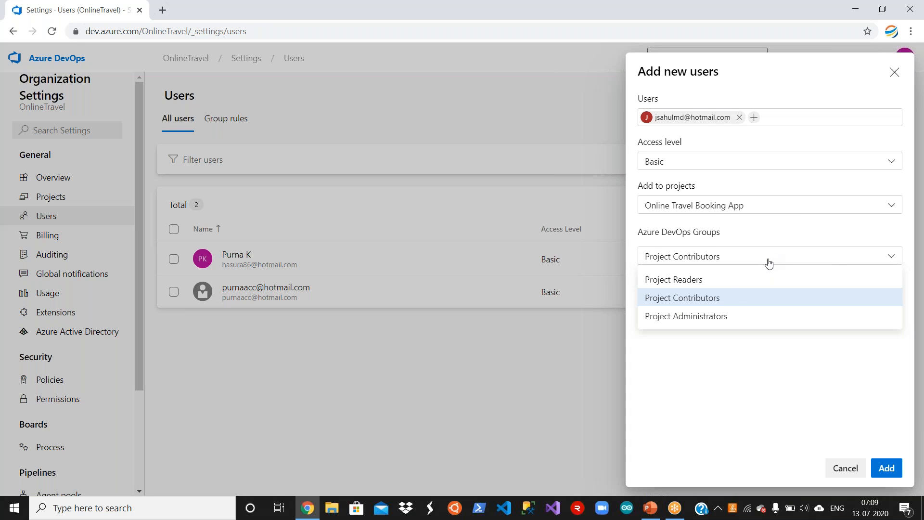
pyautogui.click(730, 298)
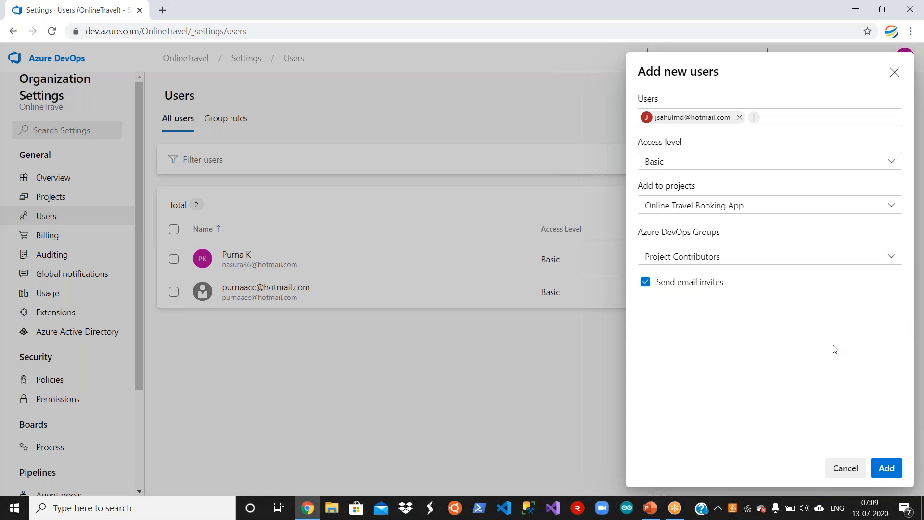
pyautogui.click(888, 470)
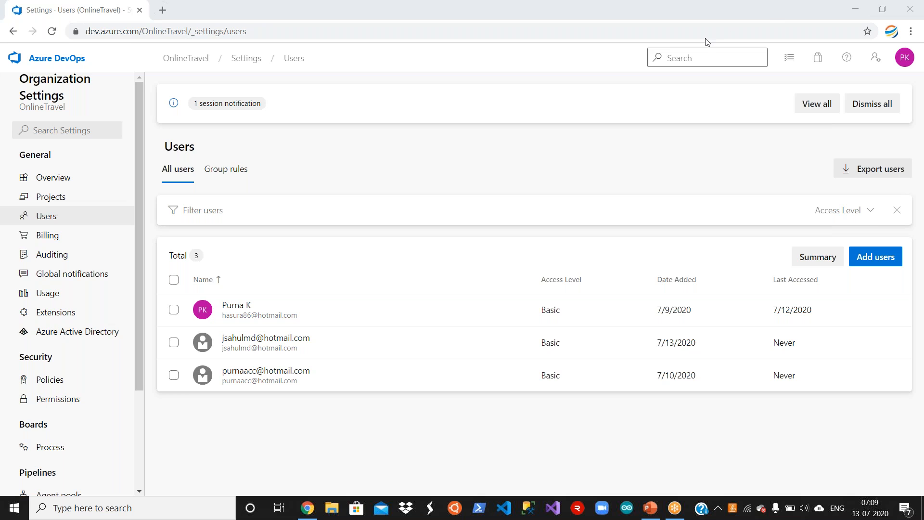
# Open the Teams page in the project settings of Online Travel Booking App
pyautogui.click(185, 59)
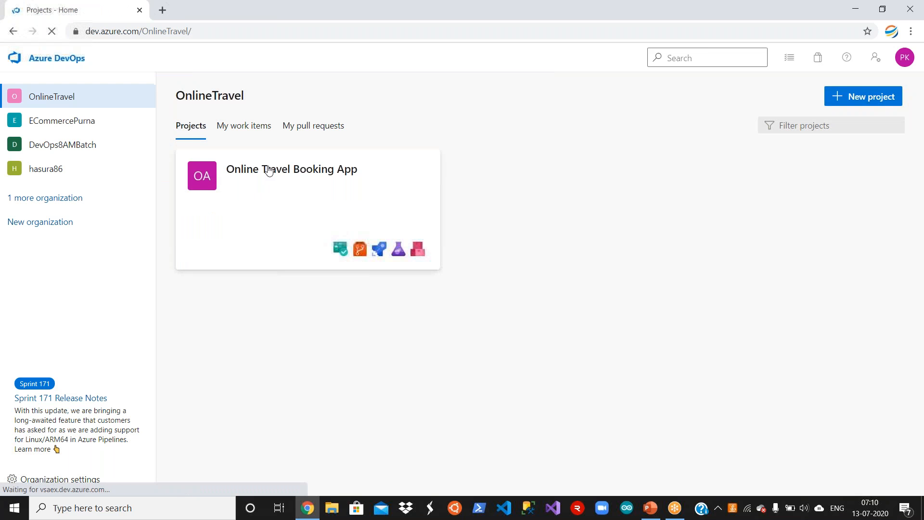
pyautogui.click(269, 171)
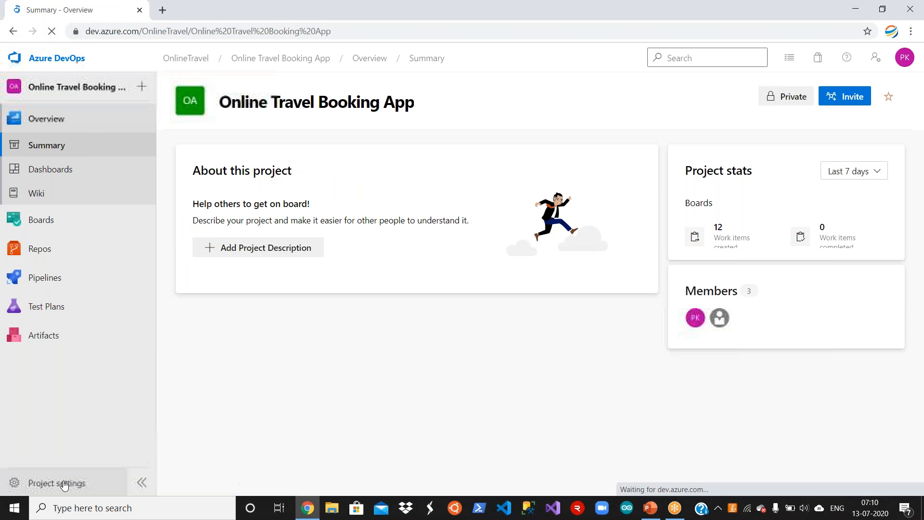
pyautogui.click(64, 484)
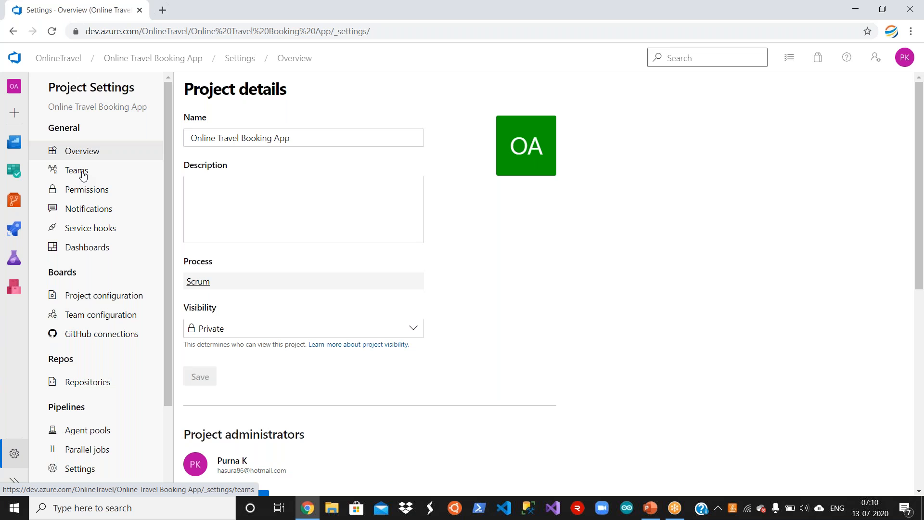
pyautogui.click(77, 171)
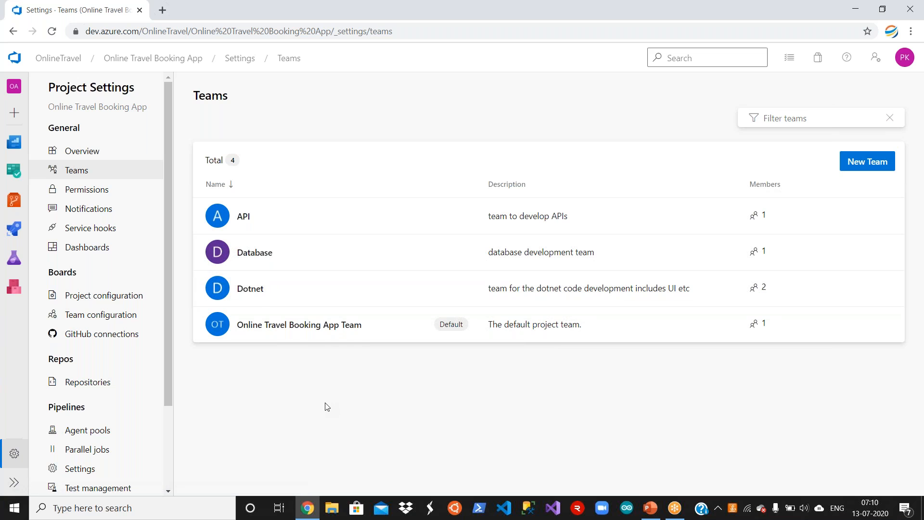
# Add the newly invited user as a member of the Database team and return to the list of teams
pyautogui.click(258, 254)
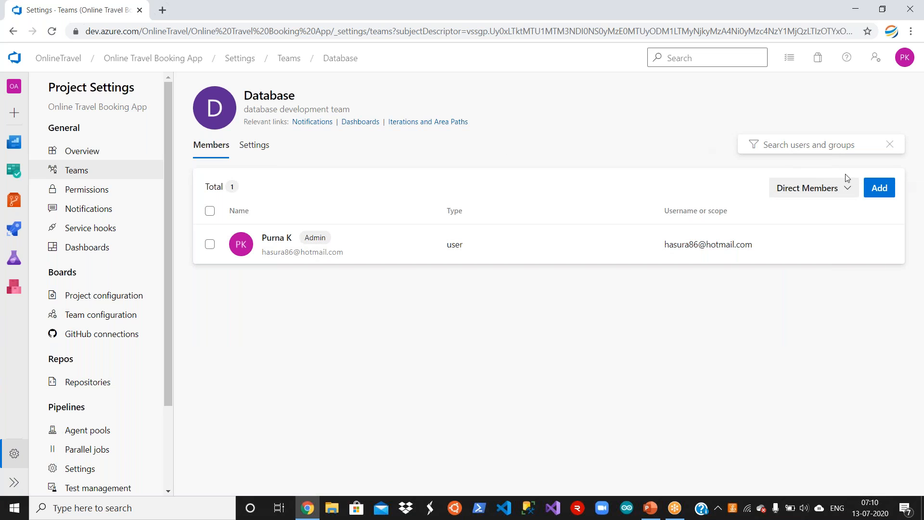
pyautogui.click(880, 189)
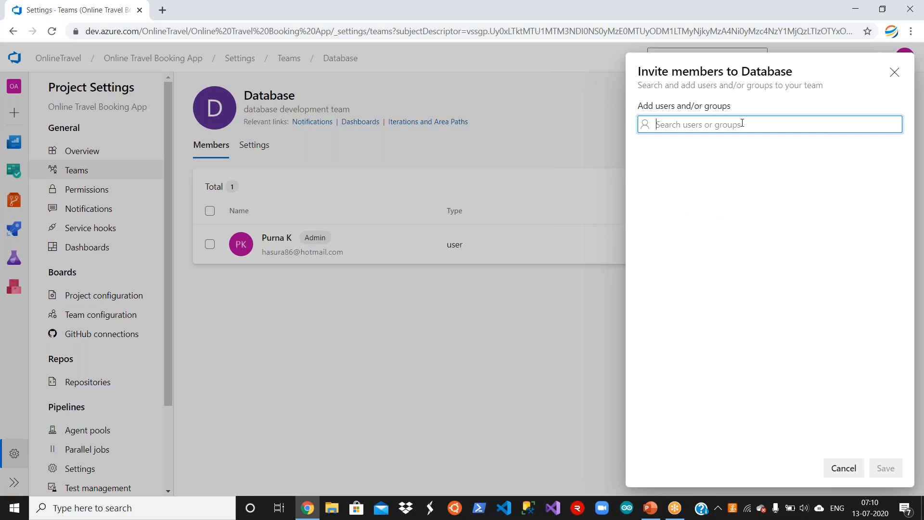
pyautogui.write('sah')
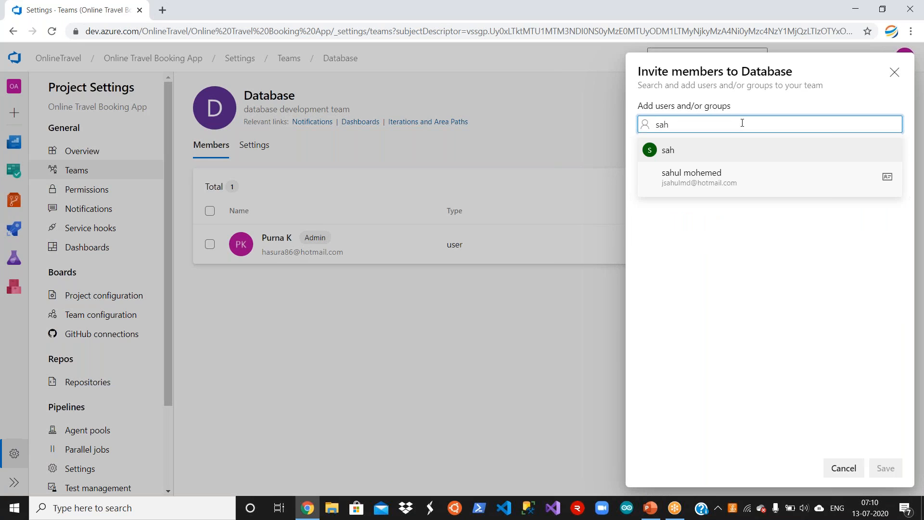
pyautogui.click(749, 186)
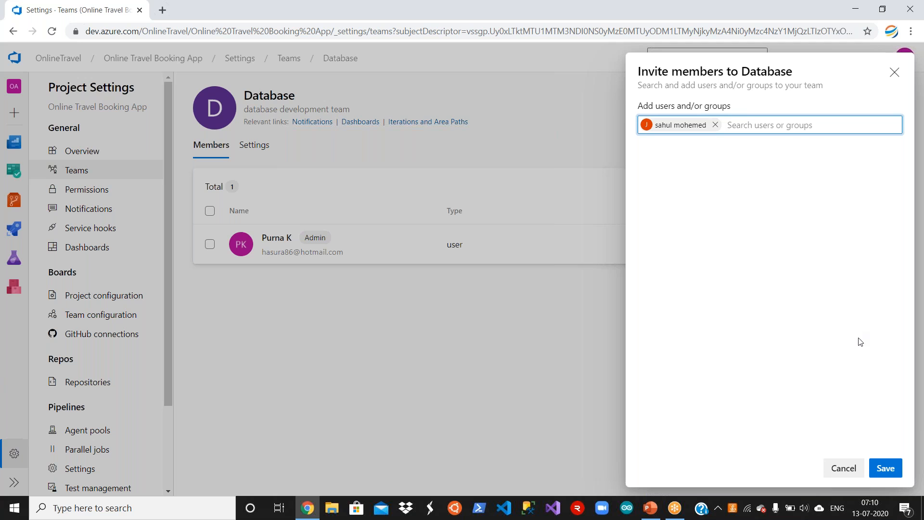
pyautogui.click(886, 468)
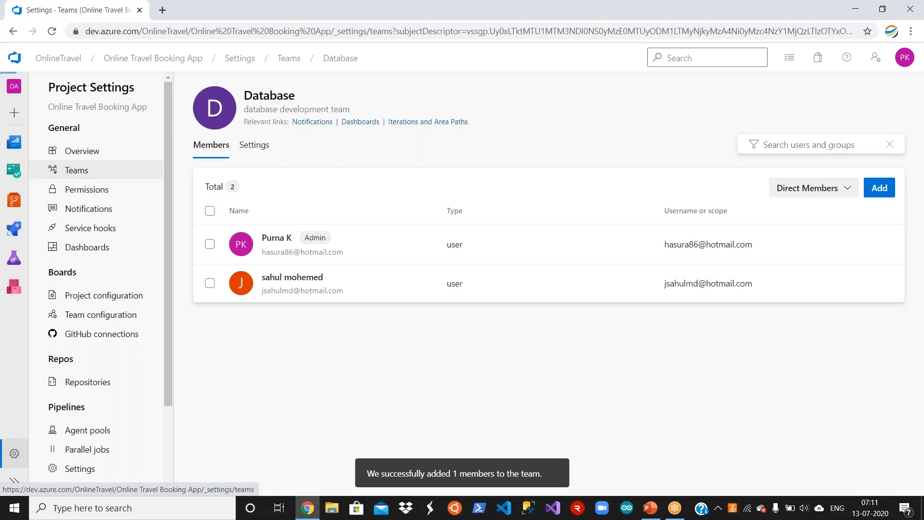
pyautogui.click(85, 170)
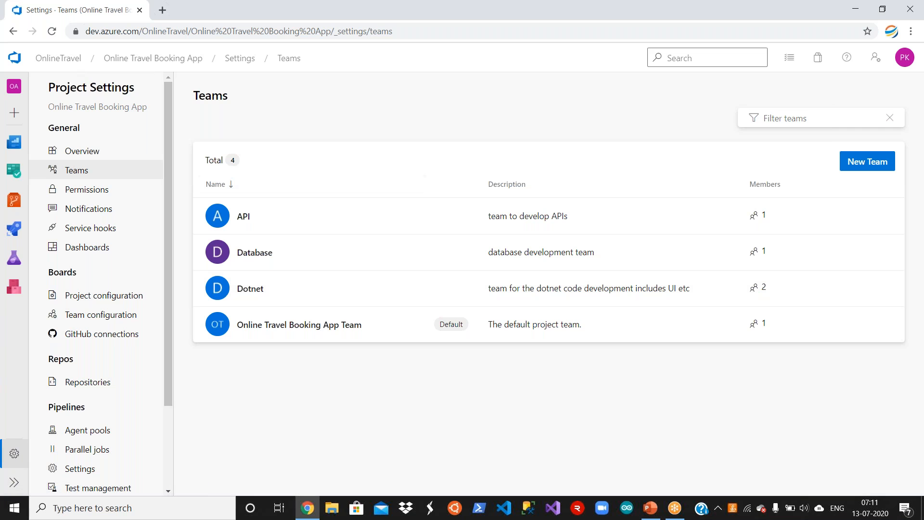
# Return to the OnlineTravel organization settings and open the list of users
pyautogui.click(65, 58)
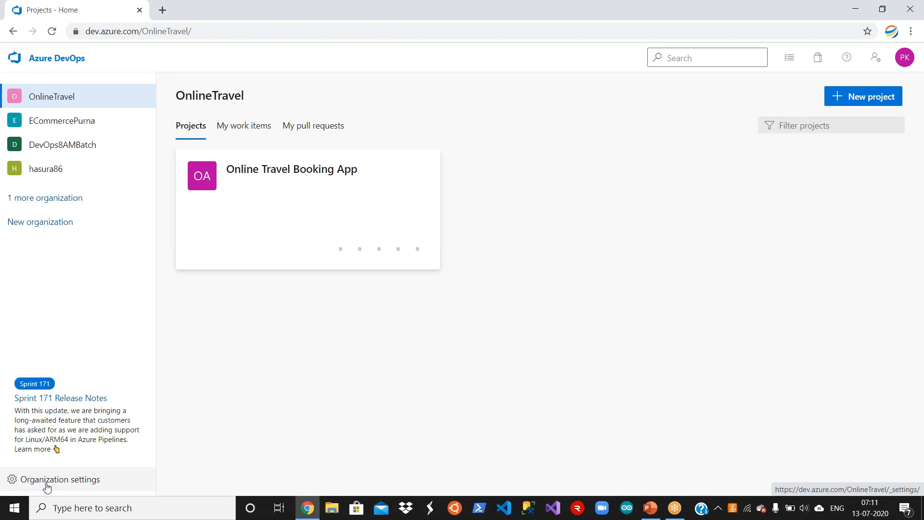
pyautogui.click(47, 482)
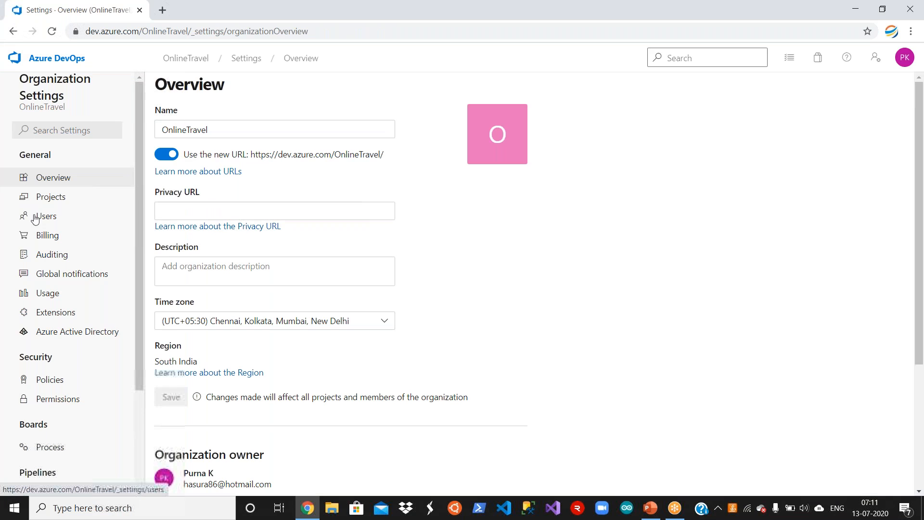
pyautogui.click(32, 217)
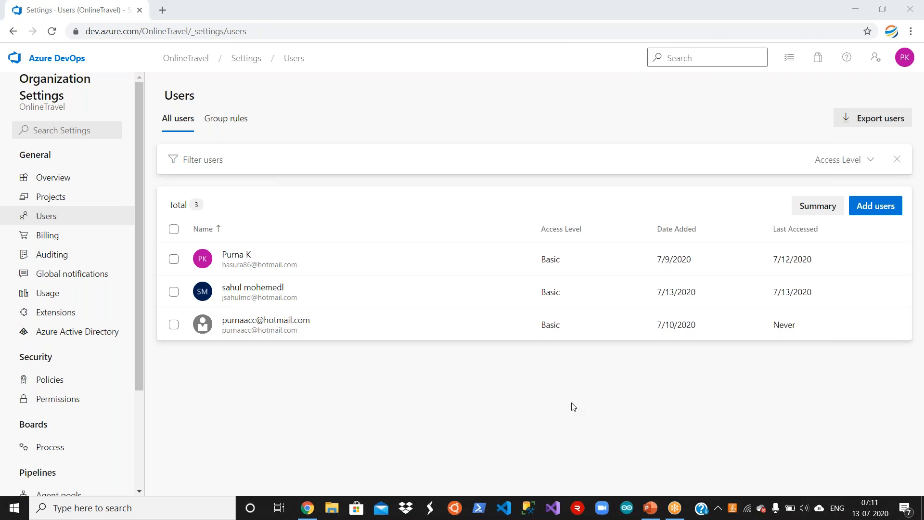
# Add another new user by e-mail with Basic access and assign them to the Online Travel Booking App project
pyautogui.click(869, 213)
pyautogui.click(727, 116)
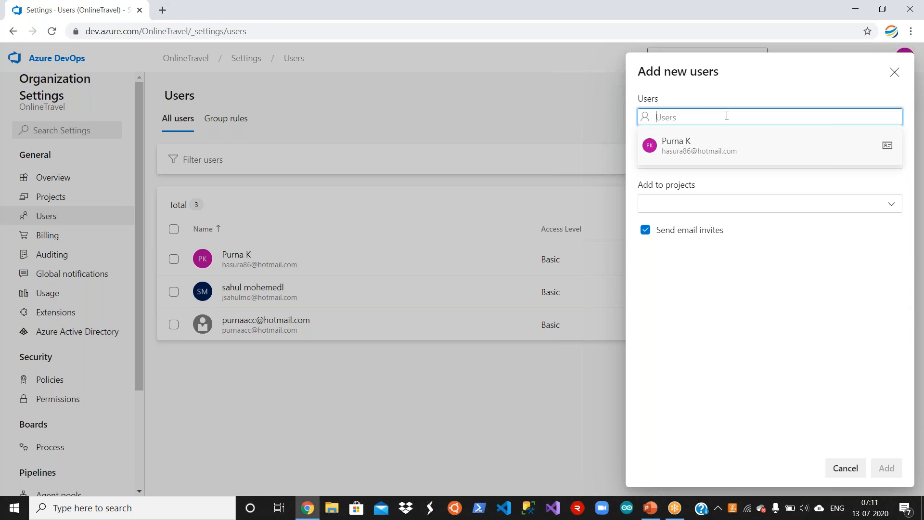
pyautogui.hotkey('ctrl', 'v')
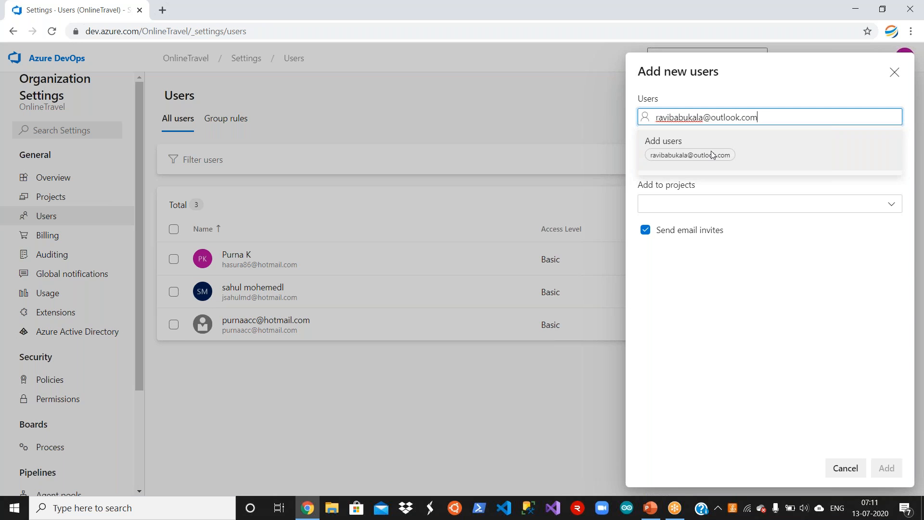
pyautogui.click(712, 155)
pyautogui.click(782, 205)
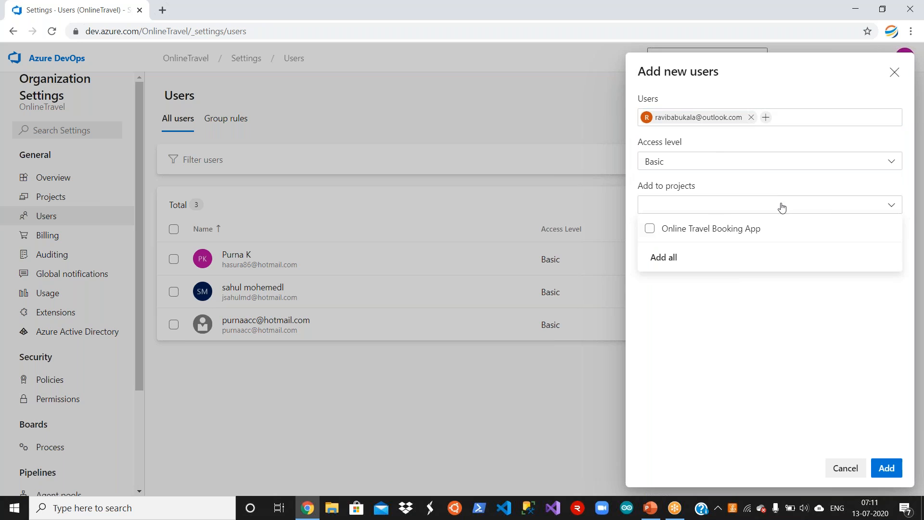
pyautogui.click(681, 229)
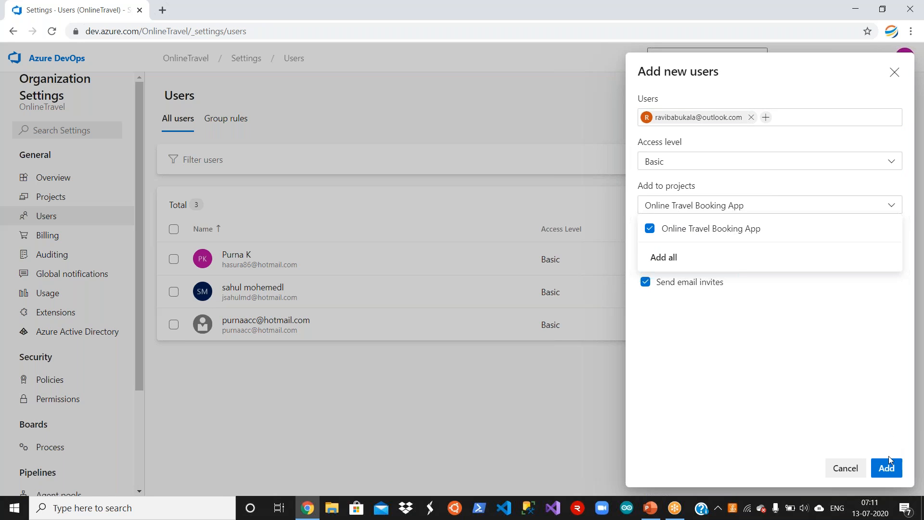
pyautogui.click(885, 469)
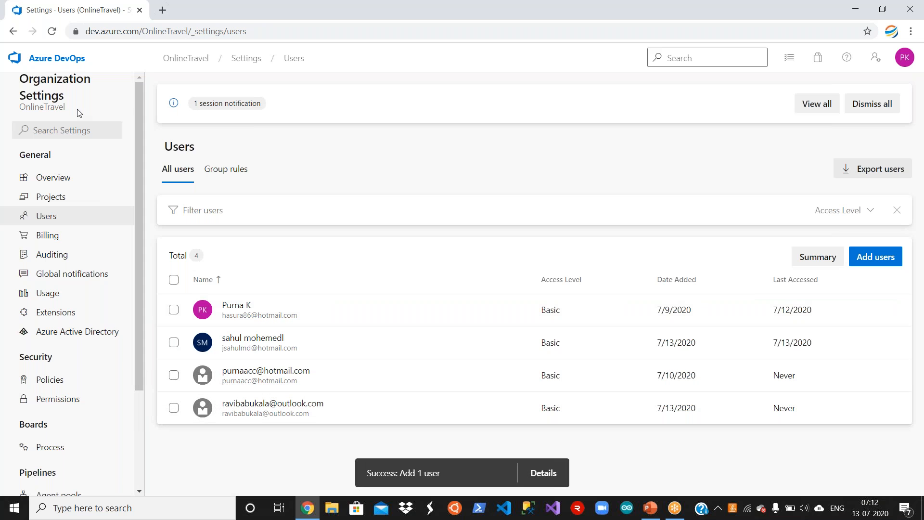
# Open the Dotnet team in the project settings of Online Travel Booking App and start inviting members
pyautogui.click(54, 66)
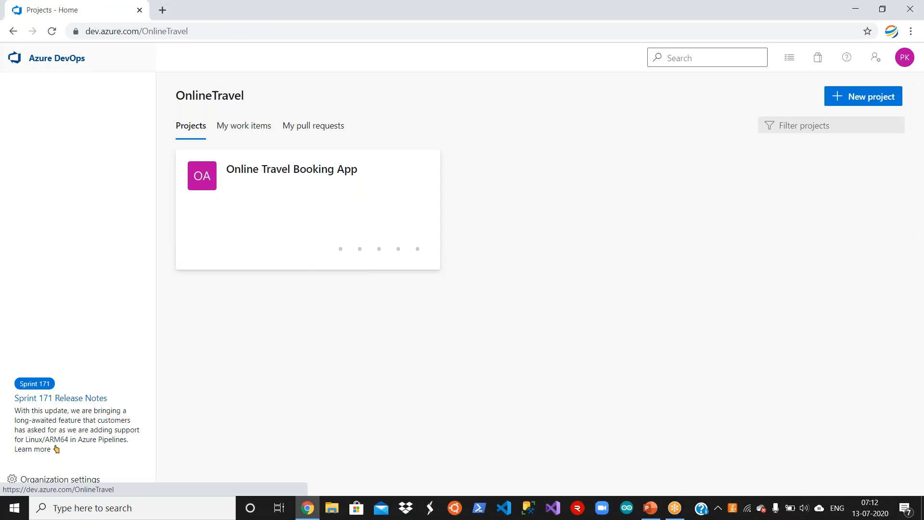
pyautogui.click(318, 172)
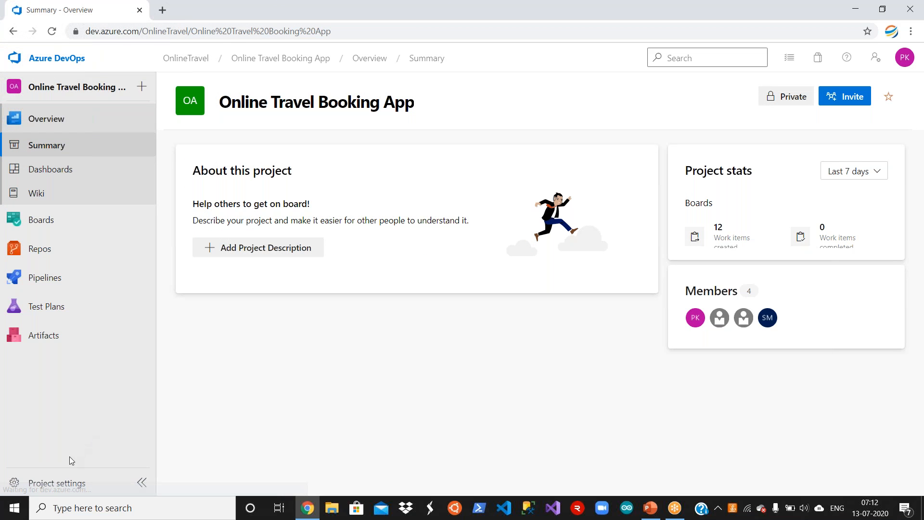
pyautogui.click(55, 484)
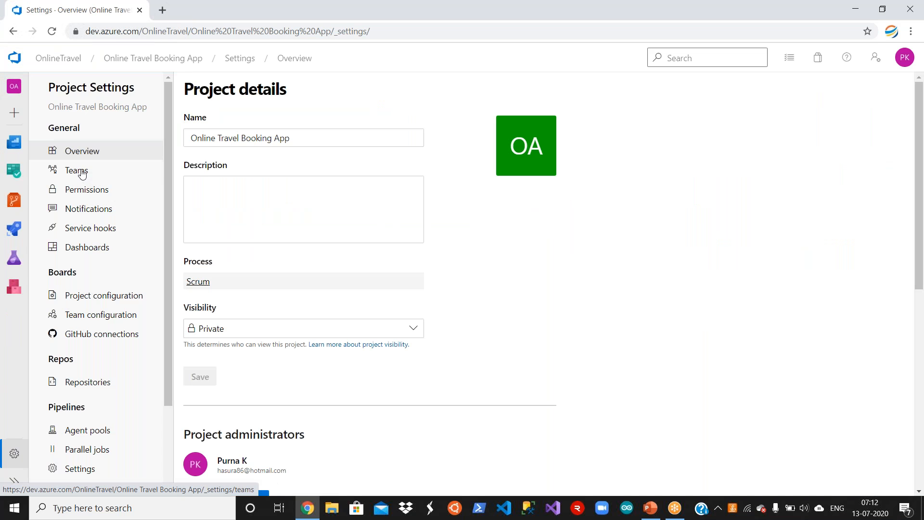
pyautogui.click(80, 171)
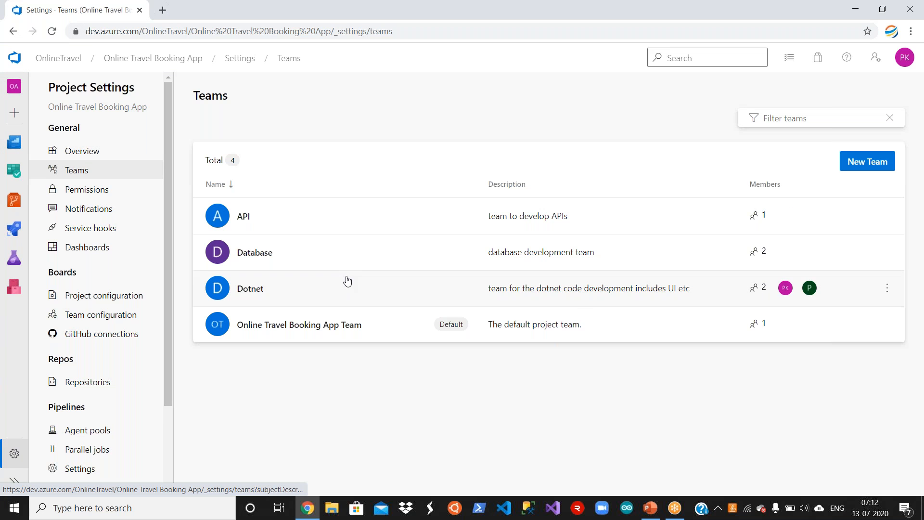
pyautogui.click(390, 288)
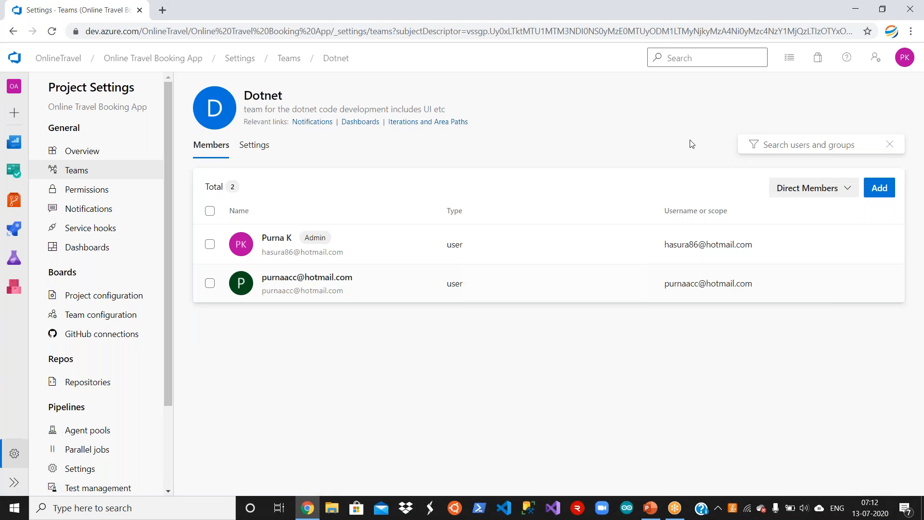
pyautogui.click(887, 189)
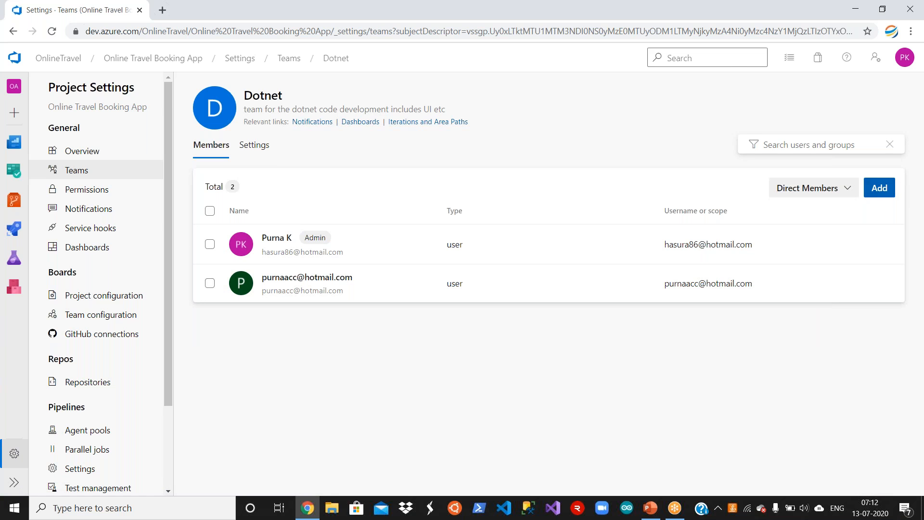
pyautogui.write('ravi')
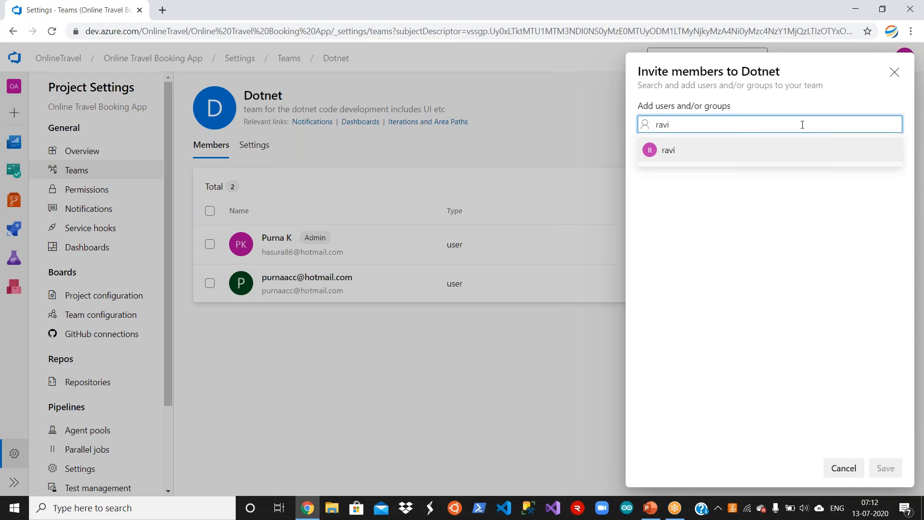
pyautogui.click(703, 150)
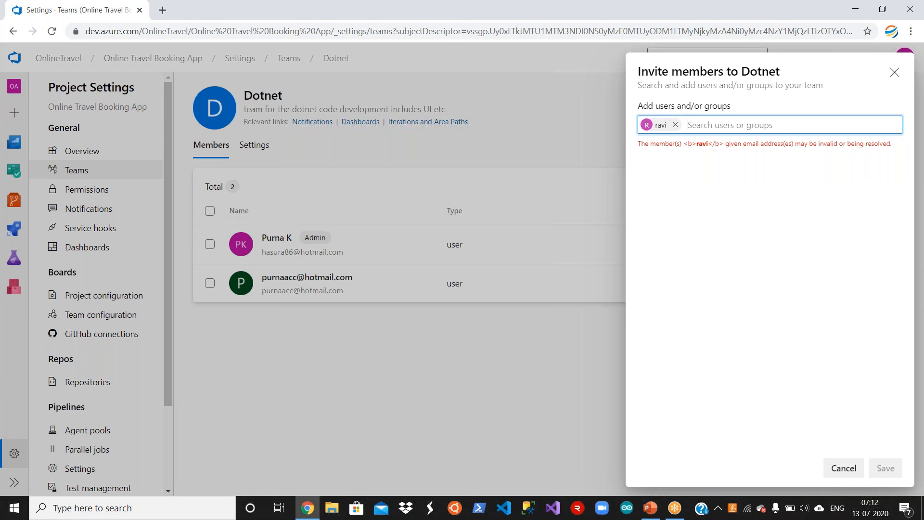
pyautogui.click(676, 125)
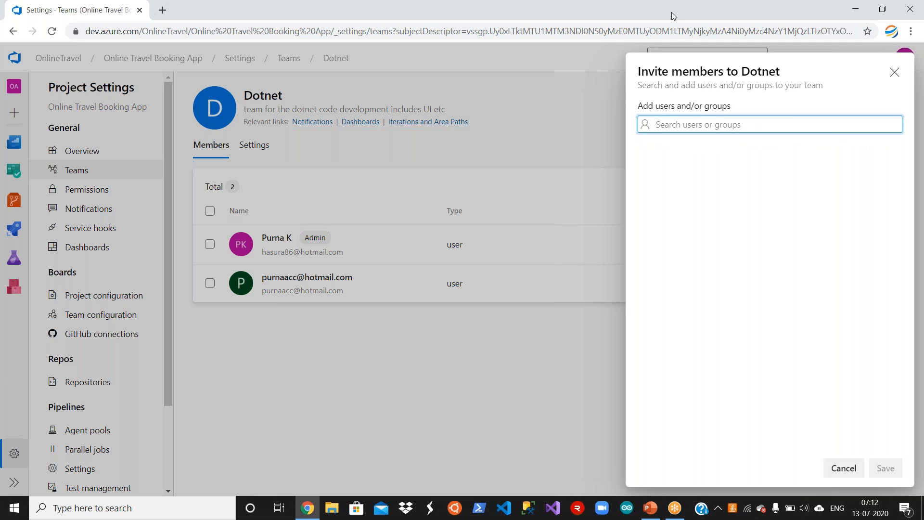
pyautogui.click(674, 18)
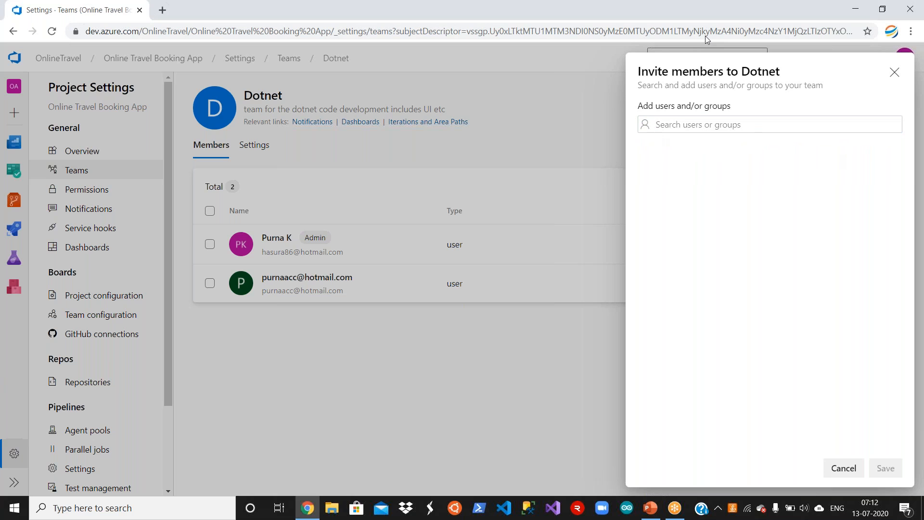
# Add the newly added user to the Dotnet team by their full e-mail address and save
pyautogui.click(687, 124)
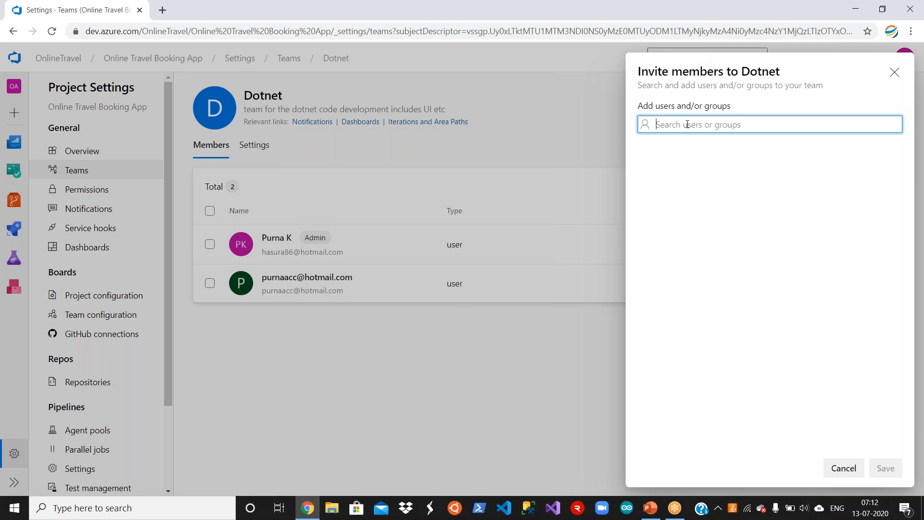
pyautogui.hotkey('ctrl', 'v')
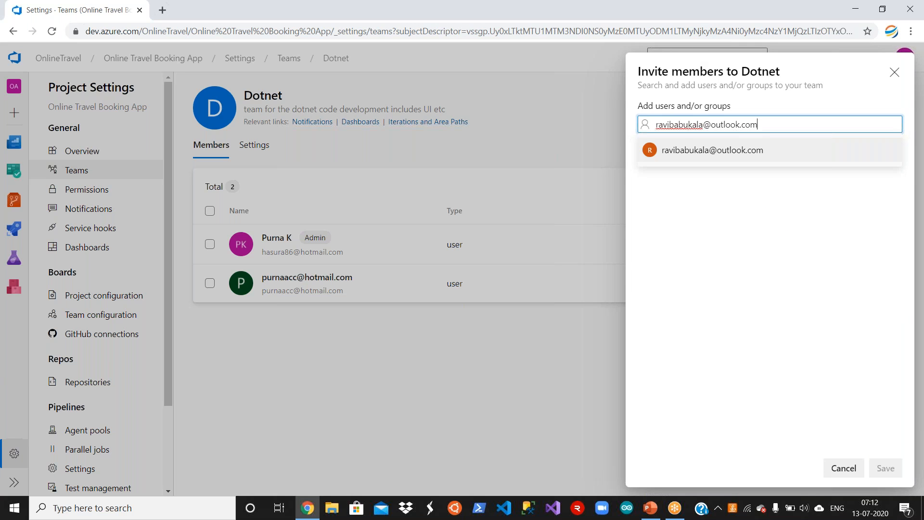
pyautogui.click(693, 151)
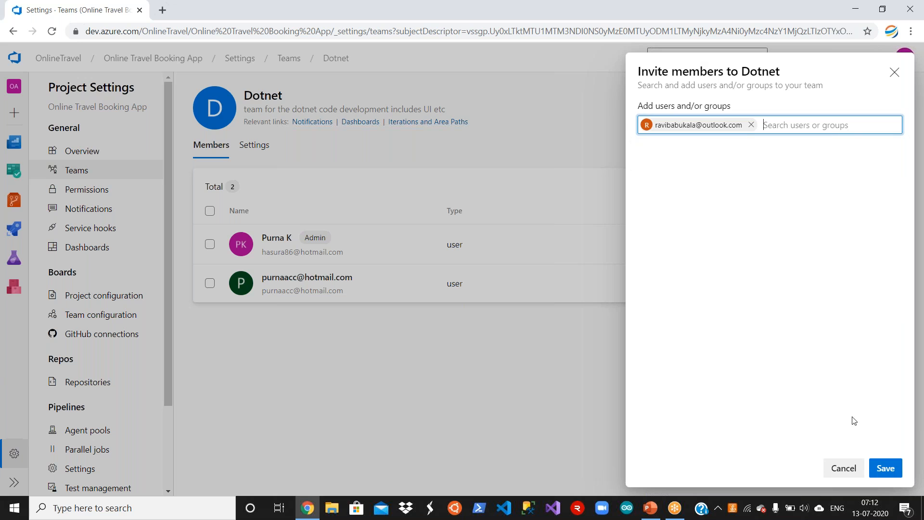
pyautogui.click(885, 468)
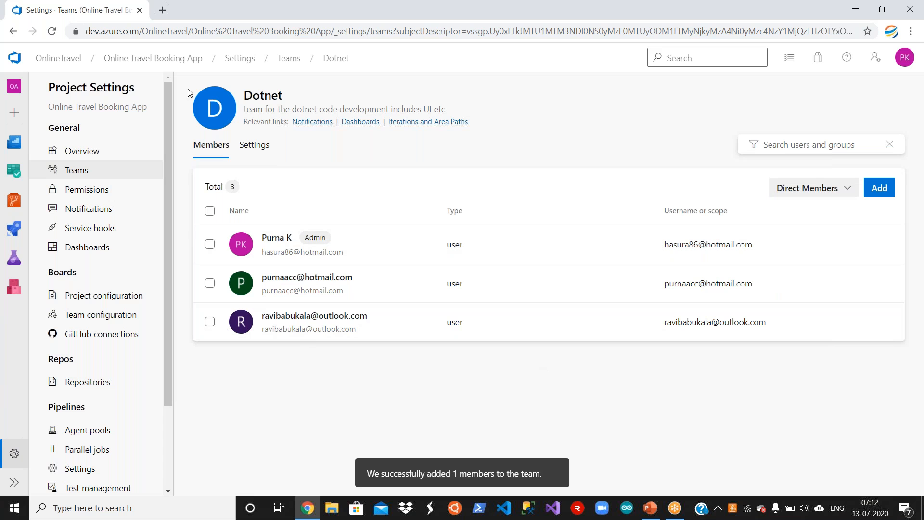
# Return to Online Travel Booking App, list its work items under Boards, and open the Landing Page epic
pyautogui.click(78, 65)
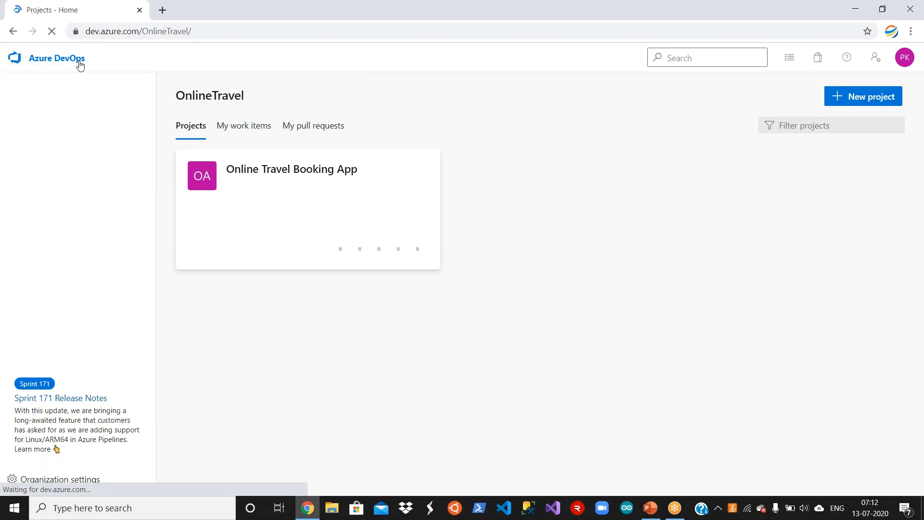
pyautogui.click(318, 173)
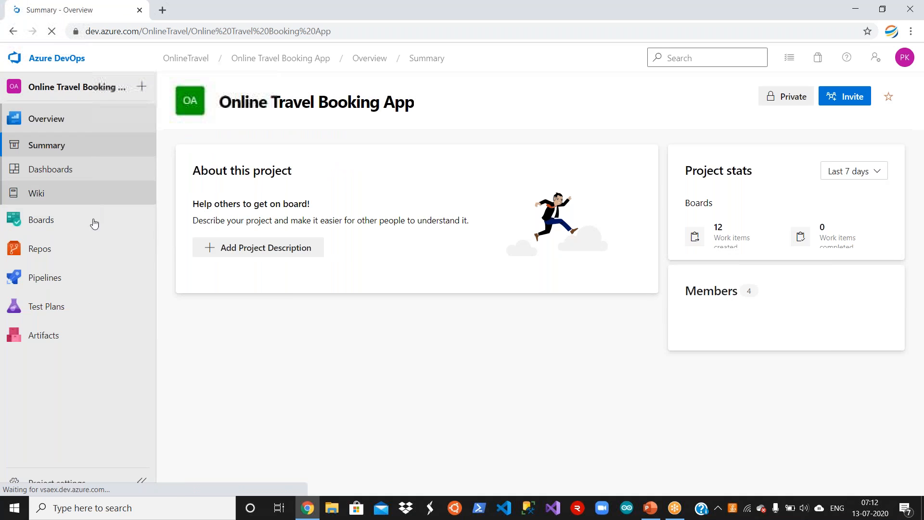
pyautogui.moveTo(96, 229)
pyautogui.click(203, 244)
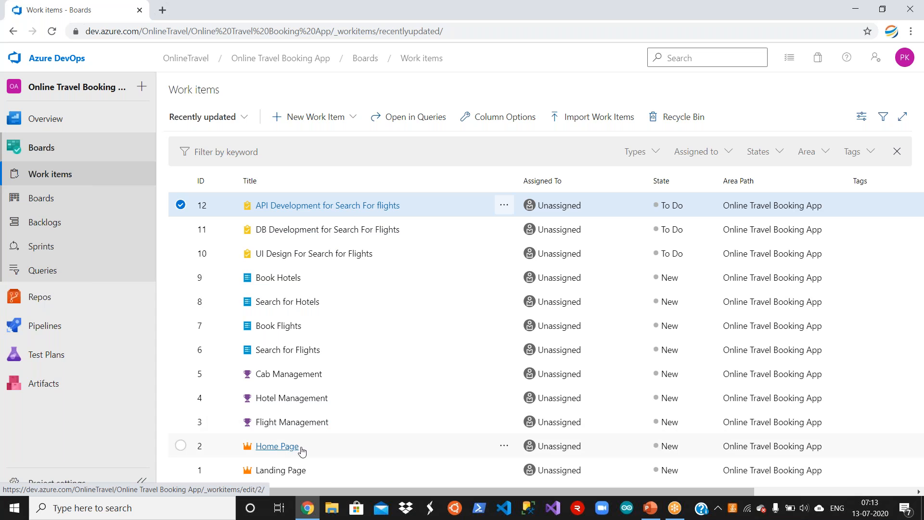
pyautogui.click(278, 472)
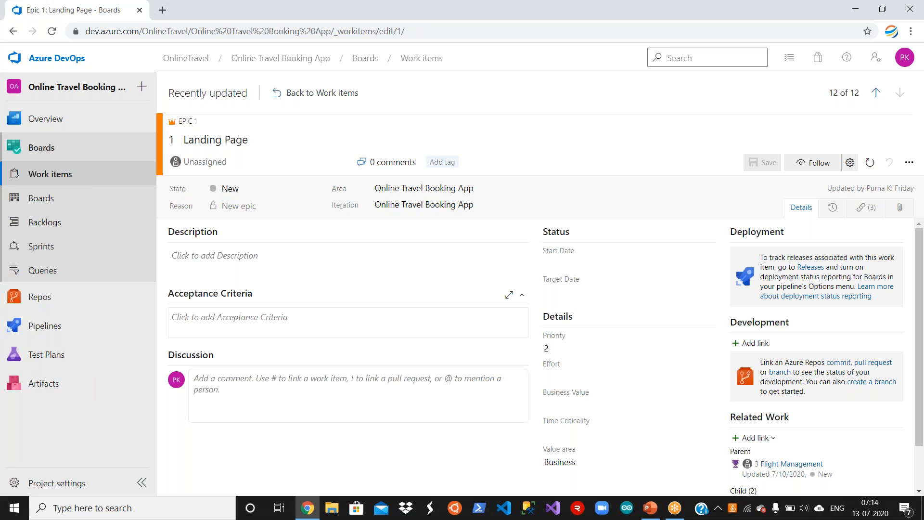
# Assign the Landing Page epic to the signed-in user and select Online Travel Booking App as its area
pyautogui.click(342, 163)
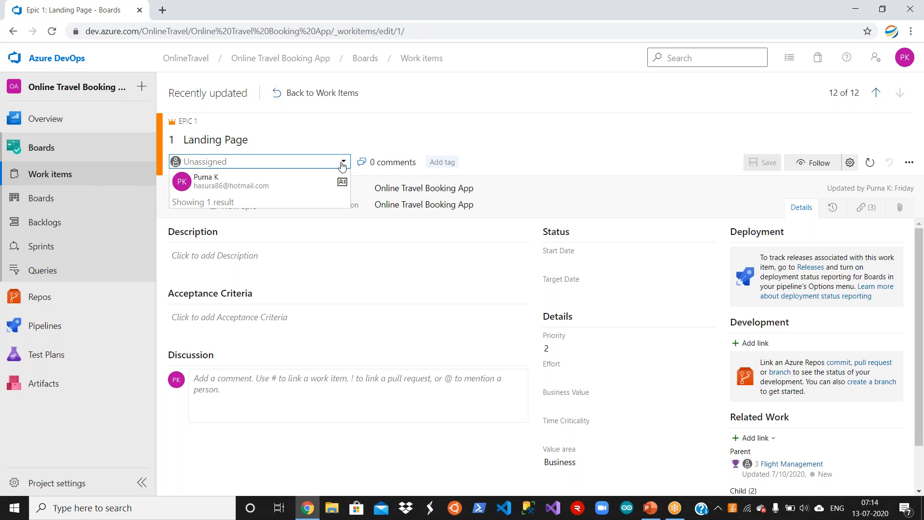
pyautogui.click(291, 185)
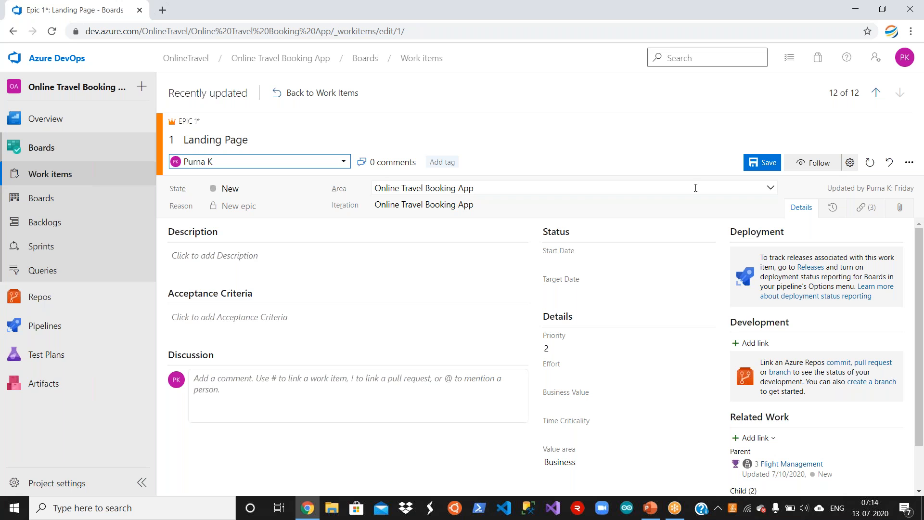
pyautogui.click(772, 189)
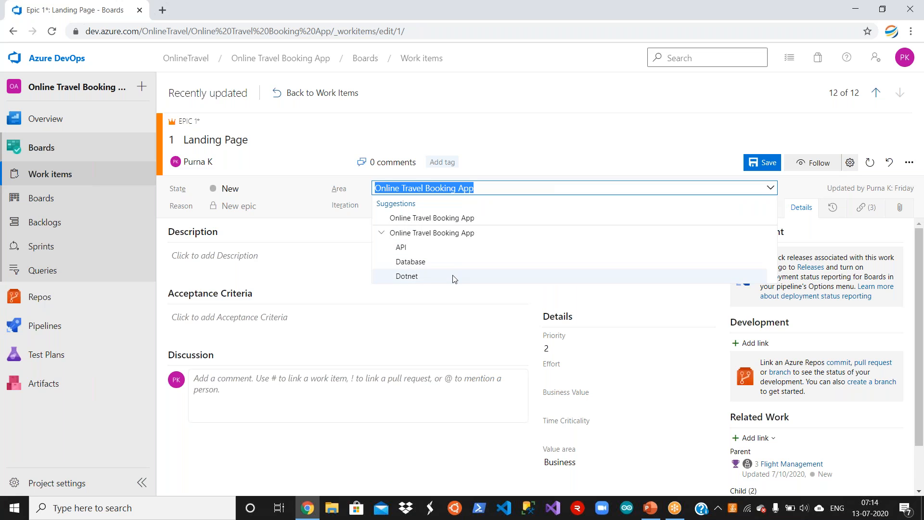
pyautogui.click(493, 218)
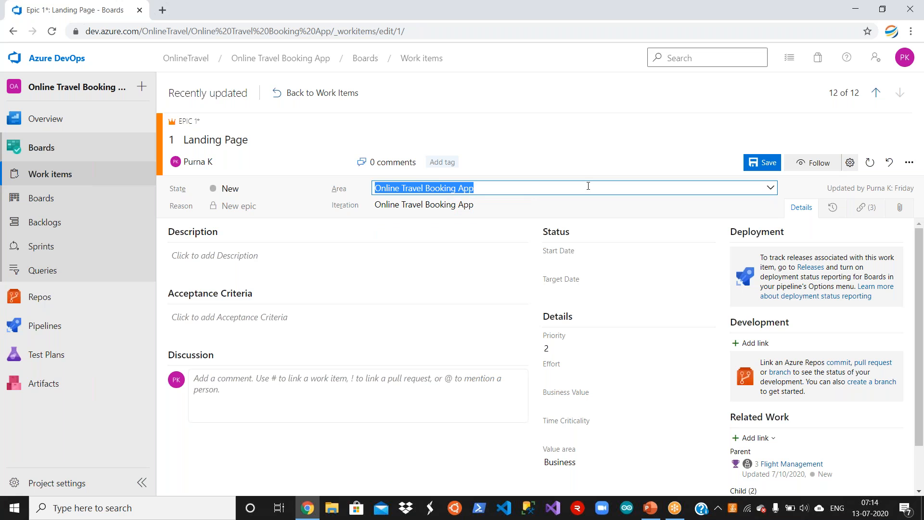
# Set the epic's iteration to Sprint 1 and enter "landing page dev" as its description
pyautogui.click(529, 208)
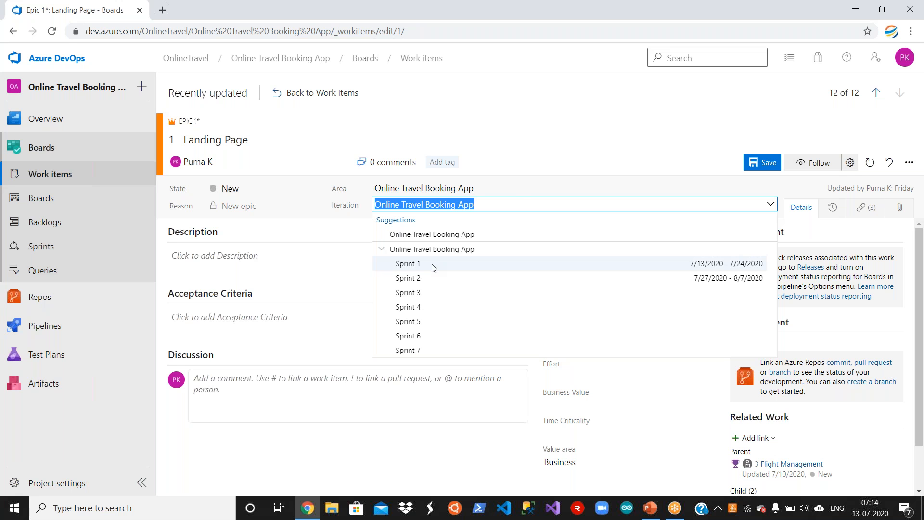
pyautogui.click(435, 268)
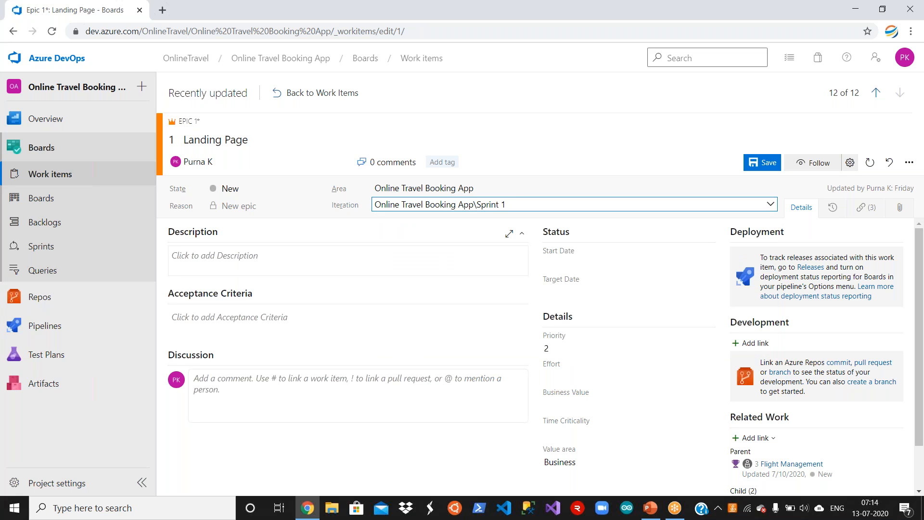
pyautogui.click(370, 255)
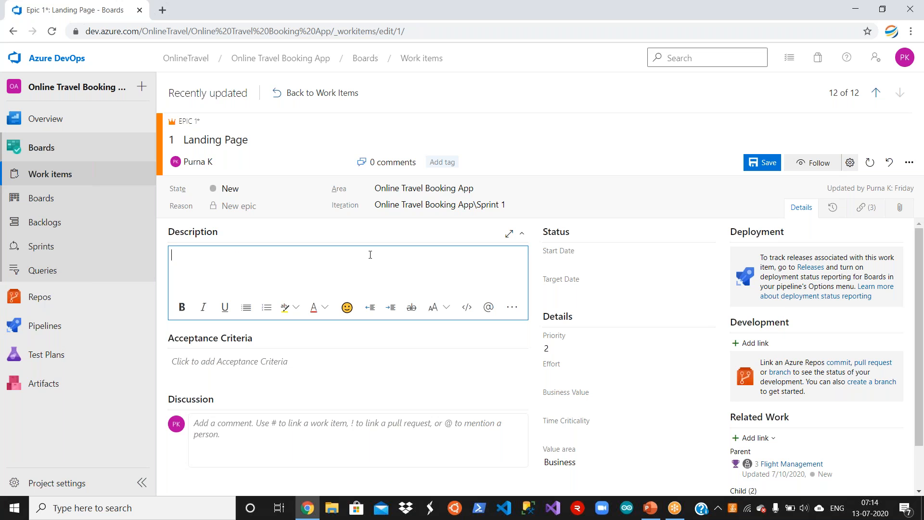
pyautogui.write('landing page dev')
pyautogui.click(337, 371)
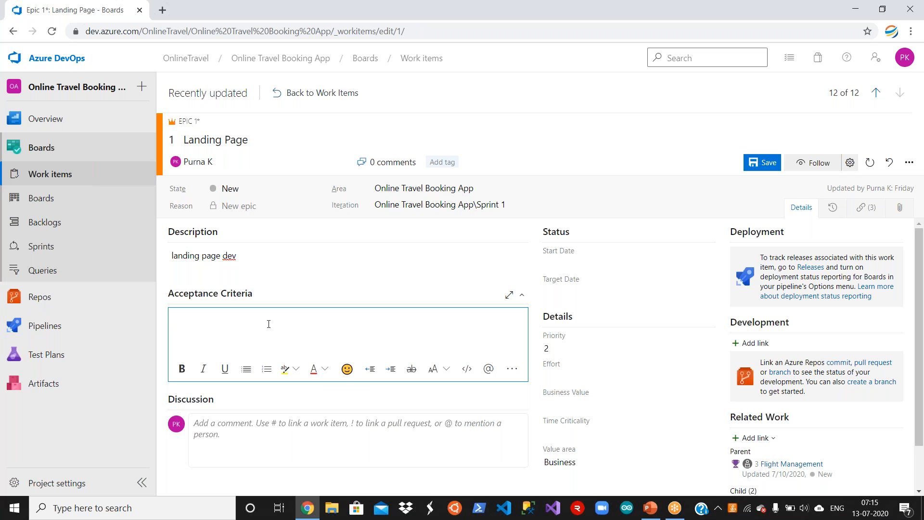
# Set the Landing Page epic's start date to 7/13/2020 and its target date to 8/28/2020
pyautogui.click(614, 260)
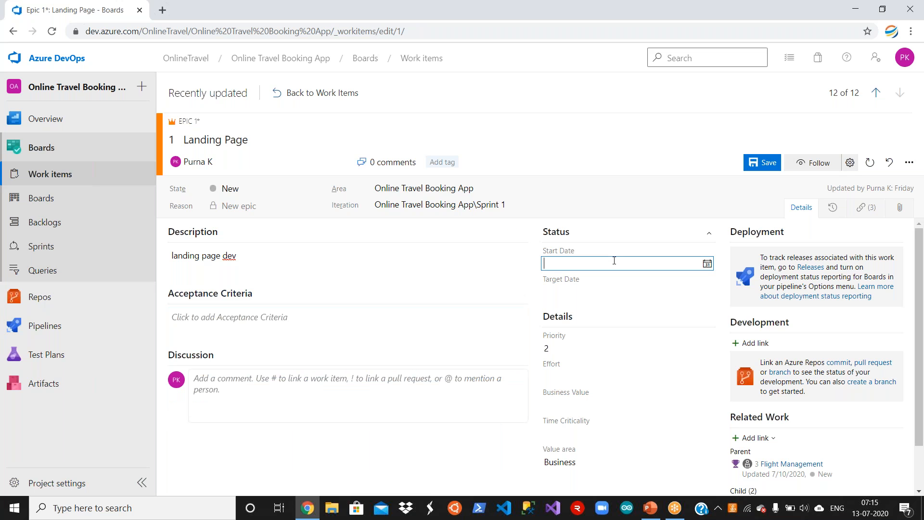
pyautogui.click(707, 265)
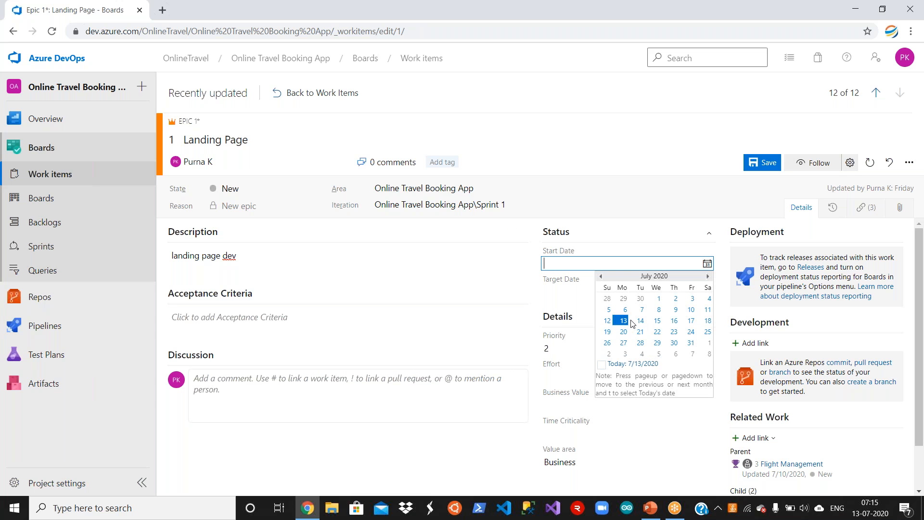
pyautogui.click(623, 320)
pyautogui.click(670, 288)
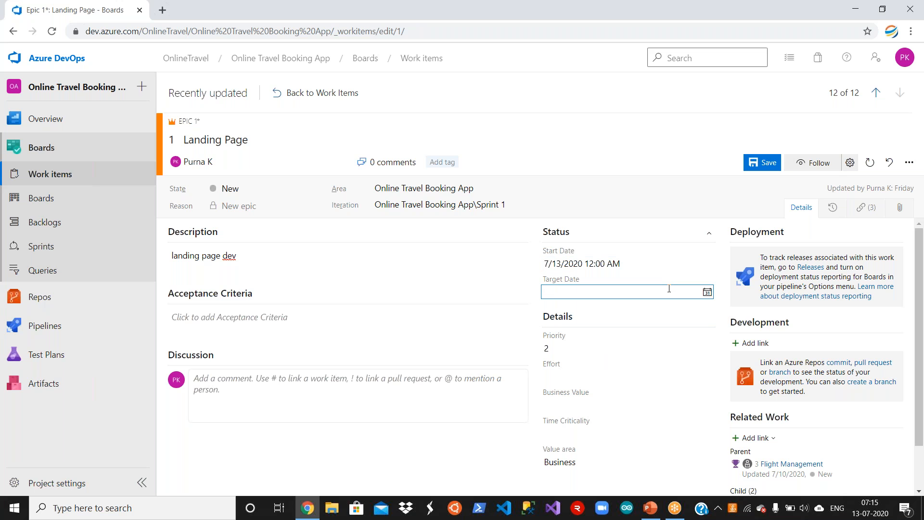
pyautogui.click(707, 292)
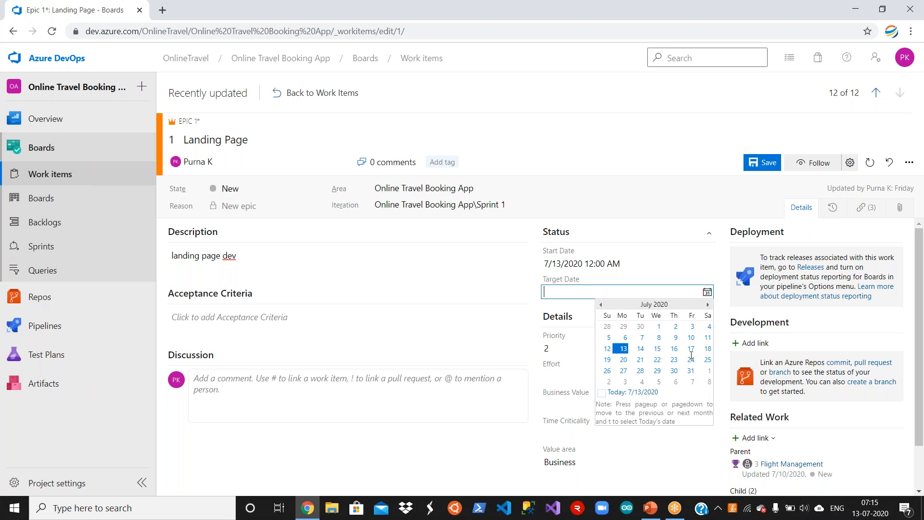
pyautogui.click(708, 307)
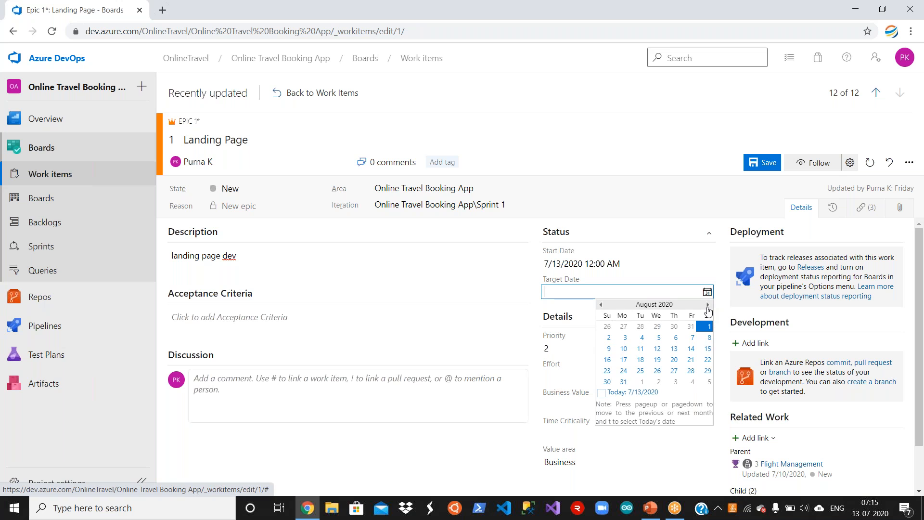
pyautogui.click(691, 371)
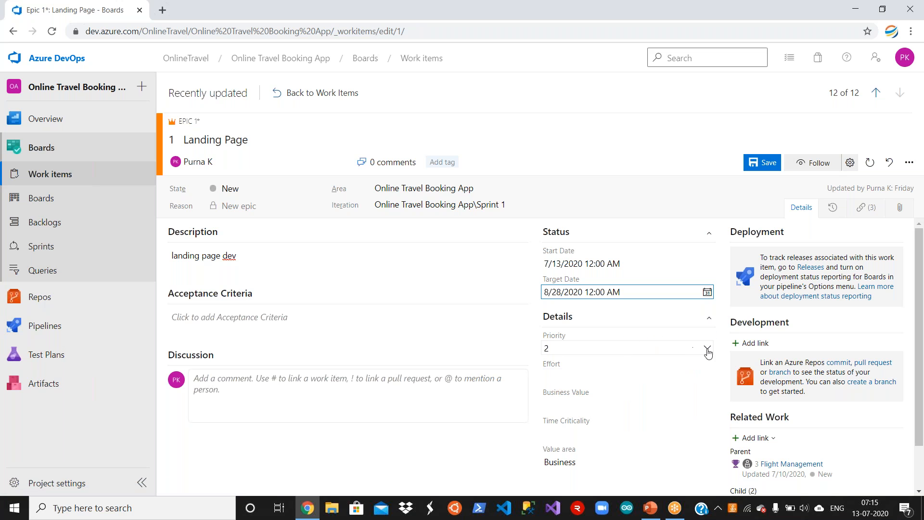
# Set the epic's priority to 1, effort to 360, business value to 1 and time criticality to 1
pyautogui.click(709, 352)
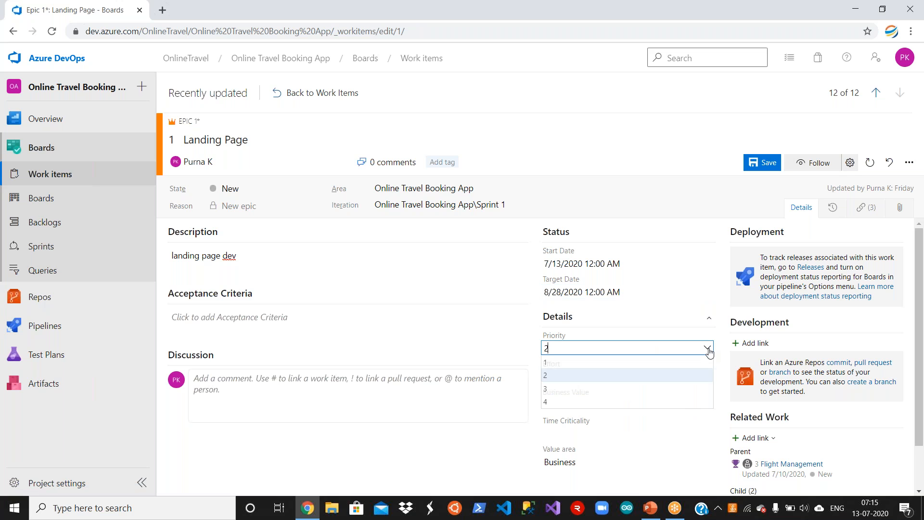
pyautogui.click(649, 367)
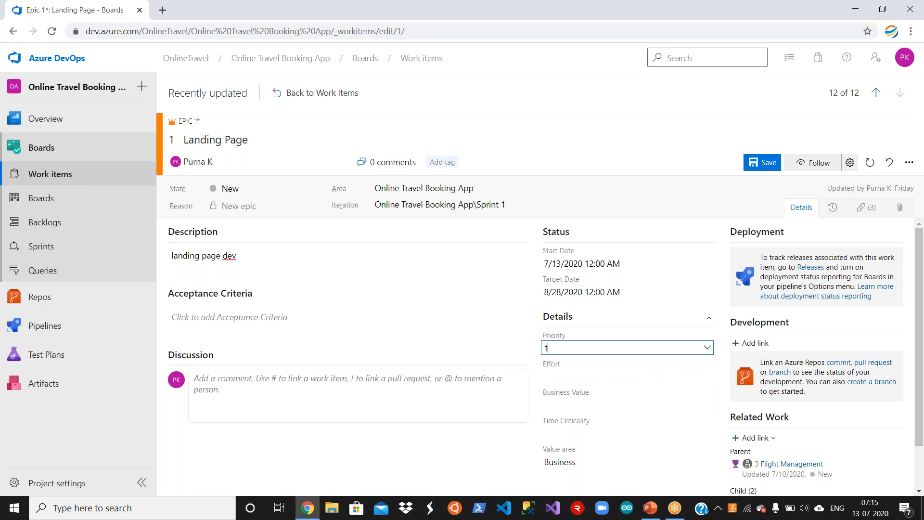
pyautogui.click(628, 376)
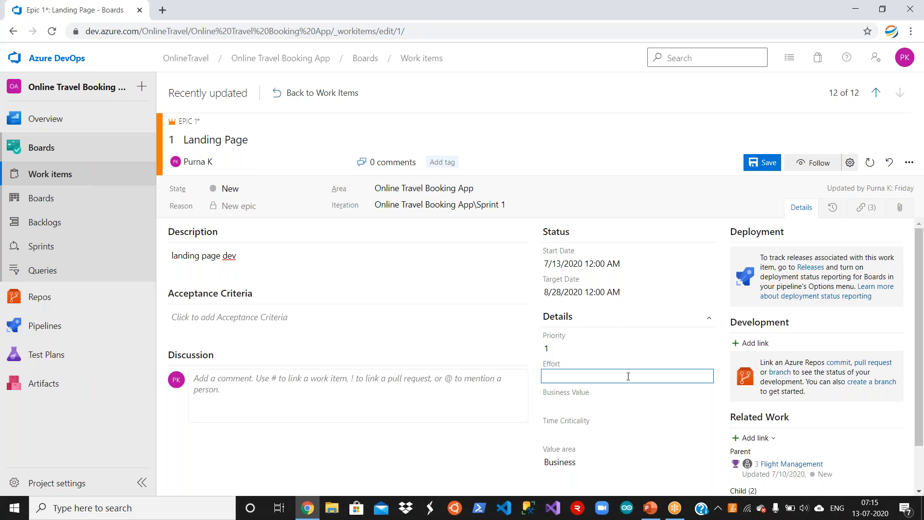
pyautogui.write('360')
pyautogui.click(609, 404)
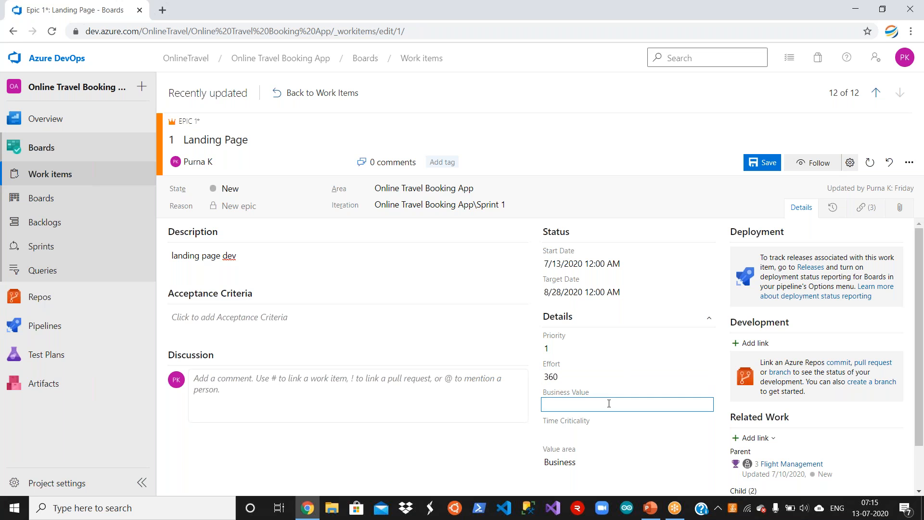
pyautogui.write('1')
pyautogui.click(599, 431)
pyautogui.write('1')
# Change the epic's value area to Architectural and save the Landing Page epic
pyautogui.click(598, 462)
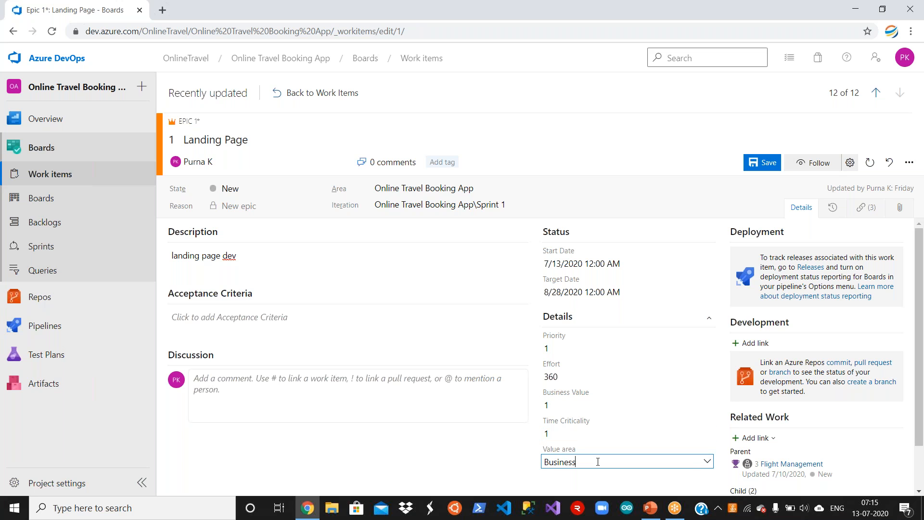
pyautogui.click(598, 462)
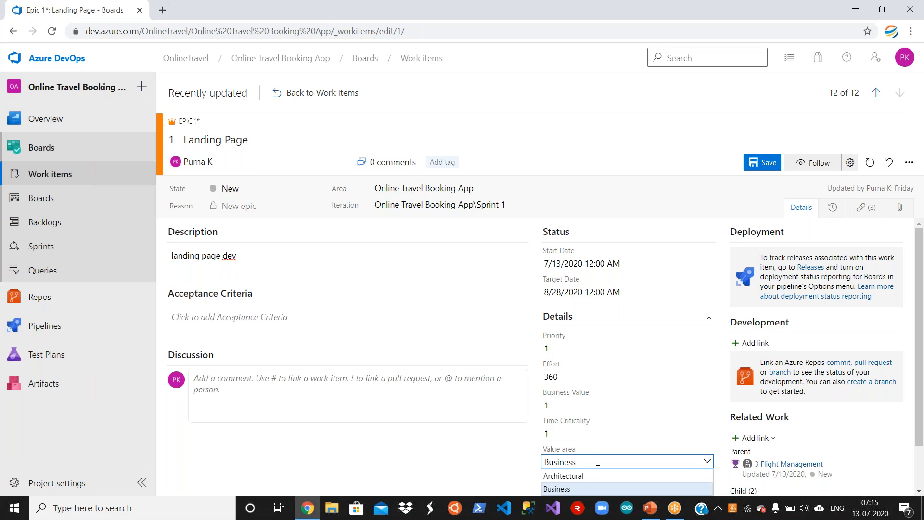
pyautogui.click(583, 476)
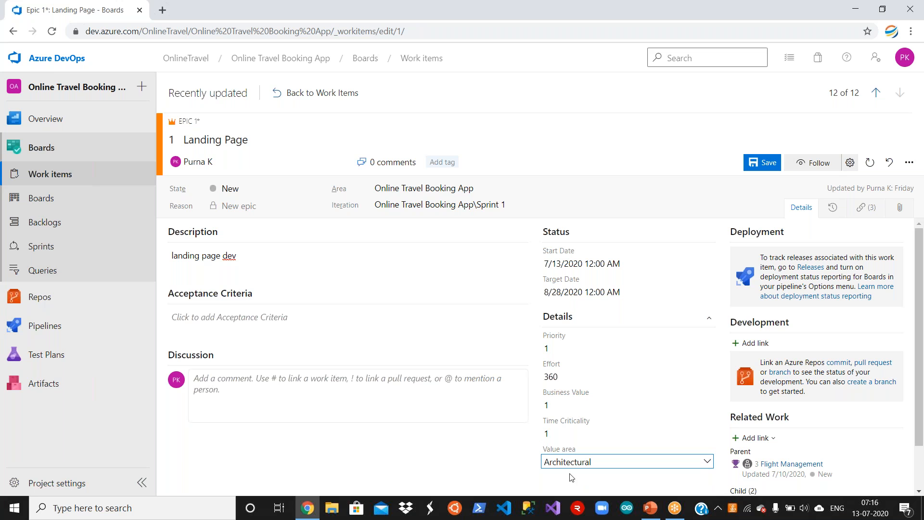
pyautogui.click(480, 449)
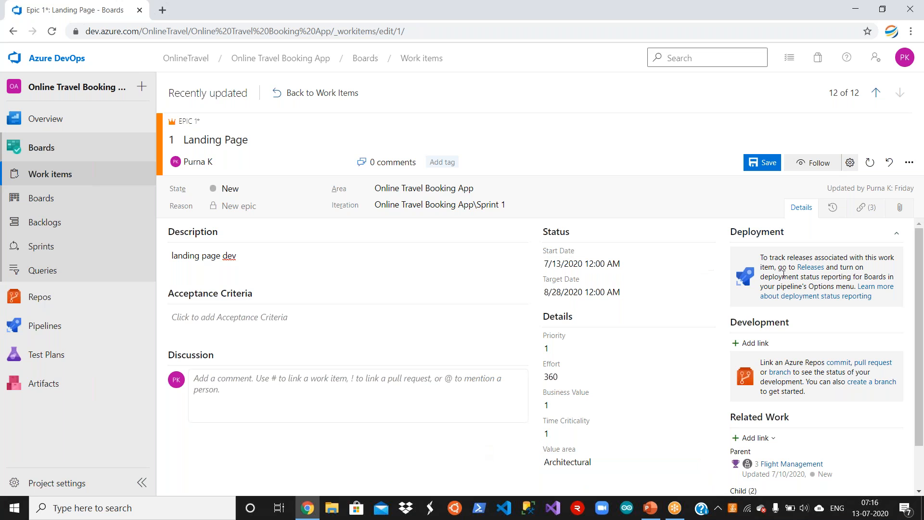
pyautogui.click(760, 166)
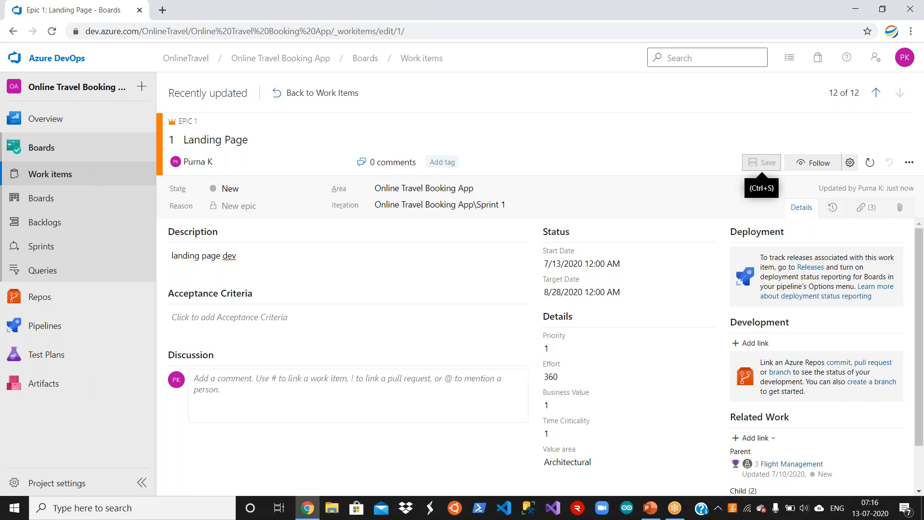
# Return to the work items list, open the Flight Management feature and assign it to the signed-in user
pyautogui.click(337, 96)
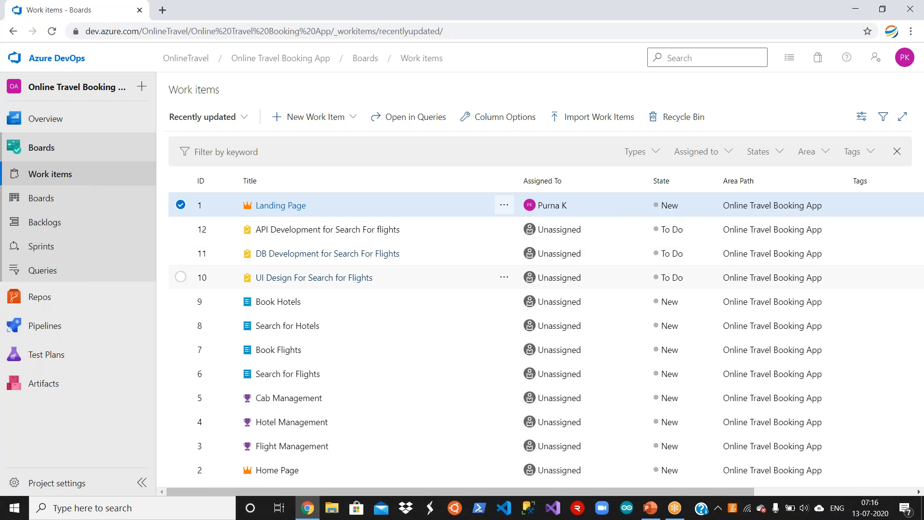
pyautogui.click(294, 447)
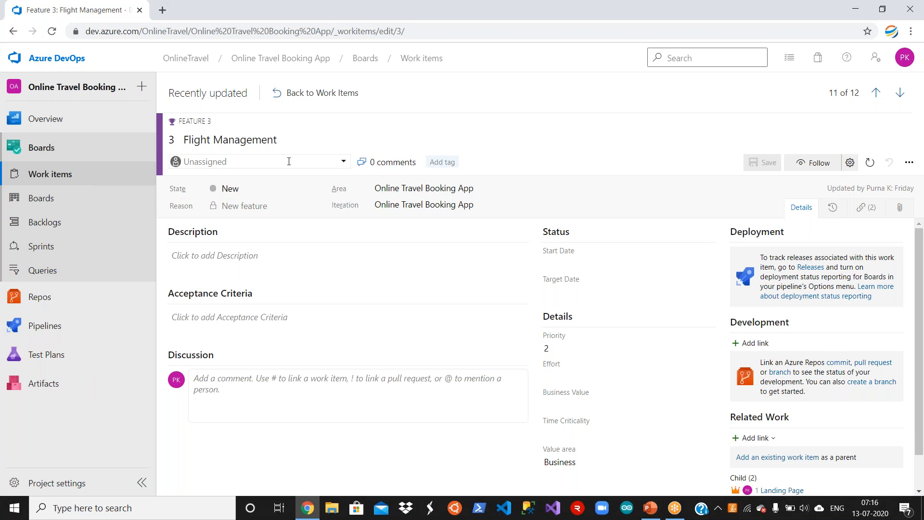
pyautogui.click(296, 161)
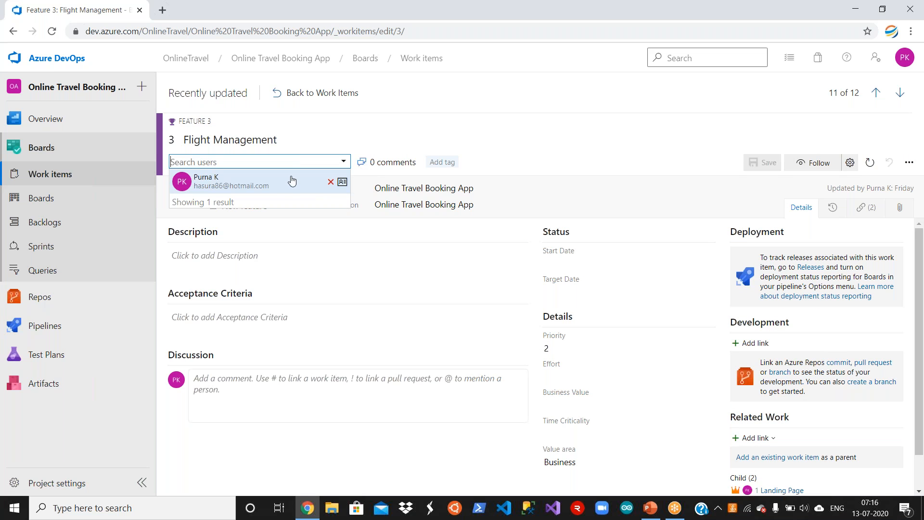
pyautogui.click(291, 183)
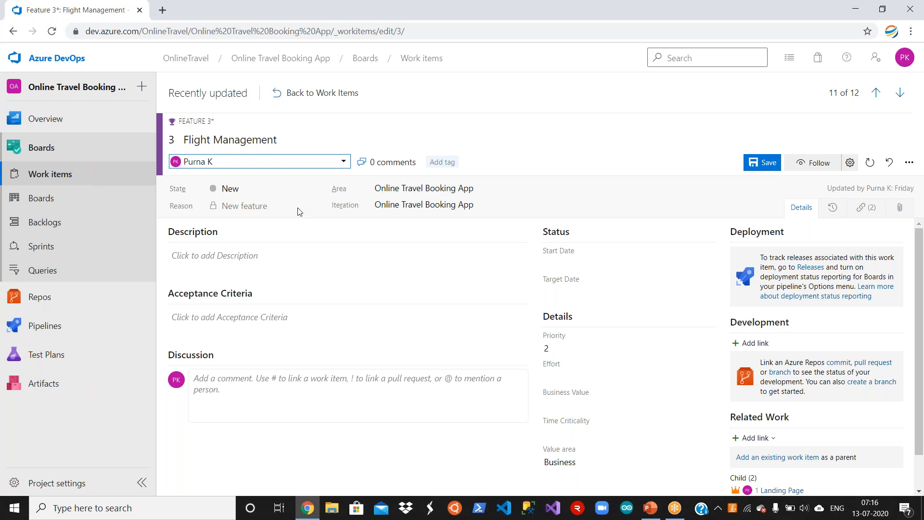
# Schedule the Flight Management feature in Sprint 1, with start date 7/13/2020 and target date 7/24/2020
pyautogui.click(502, 204)
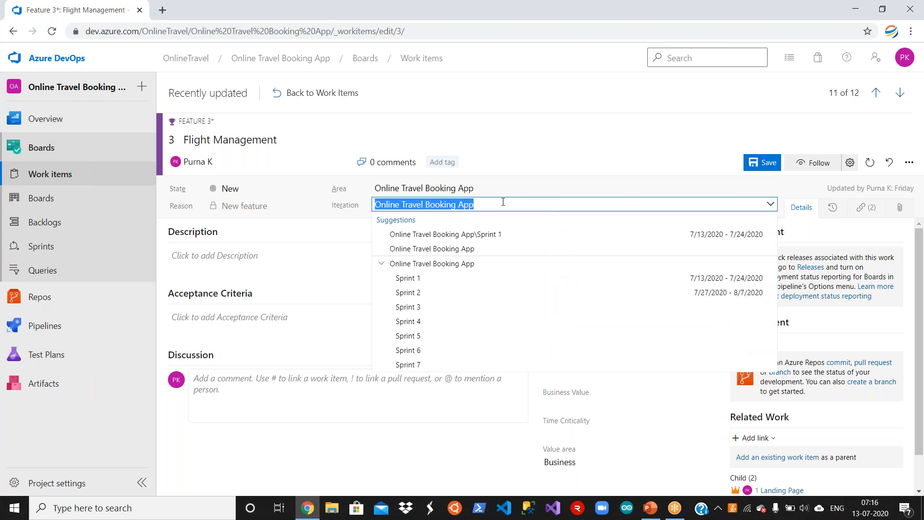
pyautogui.click(438, 282)
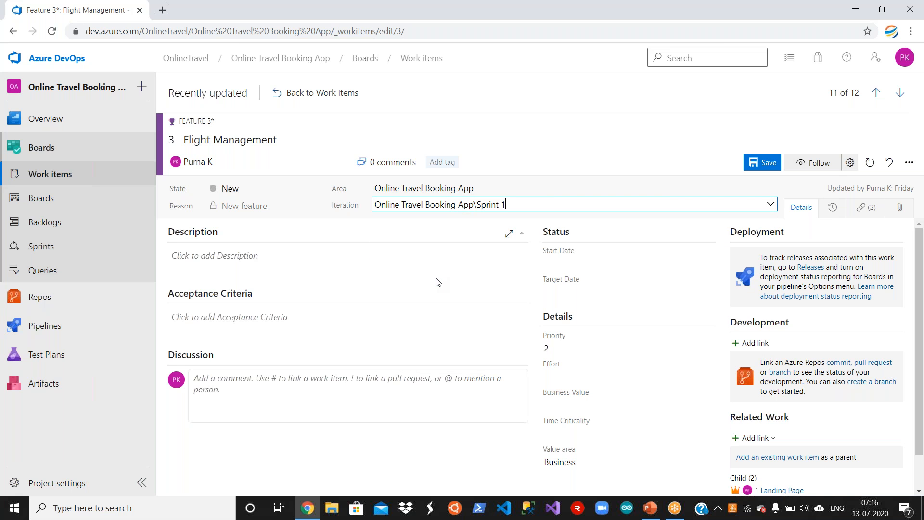
pyautogui.click(608, 260)
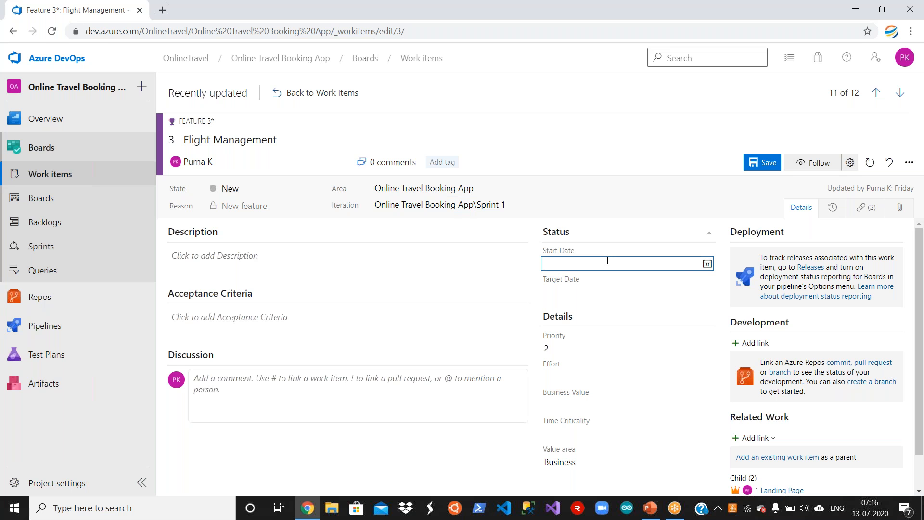
pyautogui.click(707, 265)
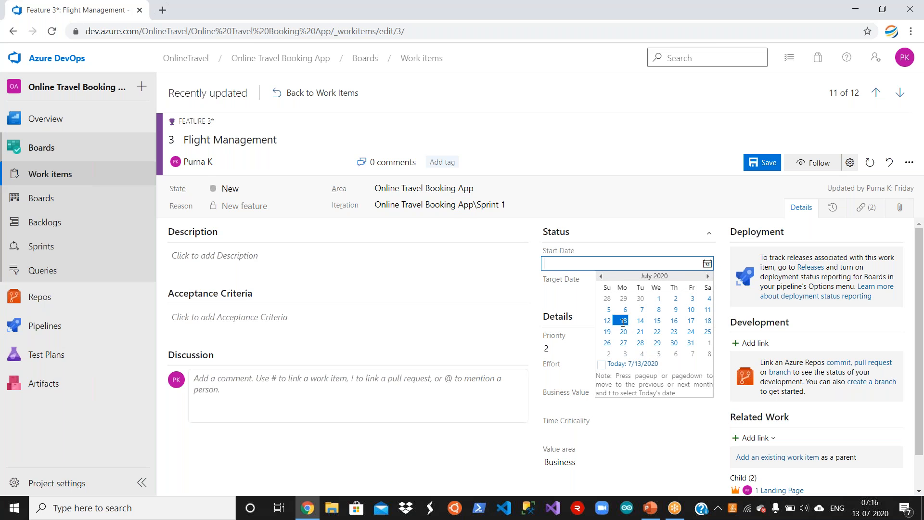
pyautogui.click(623, 321)
pyautogui.click(664, 297)
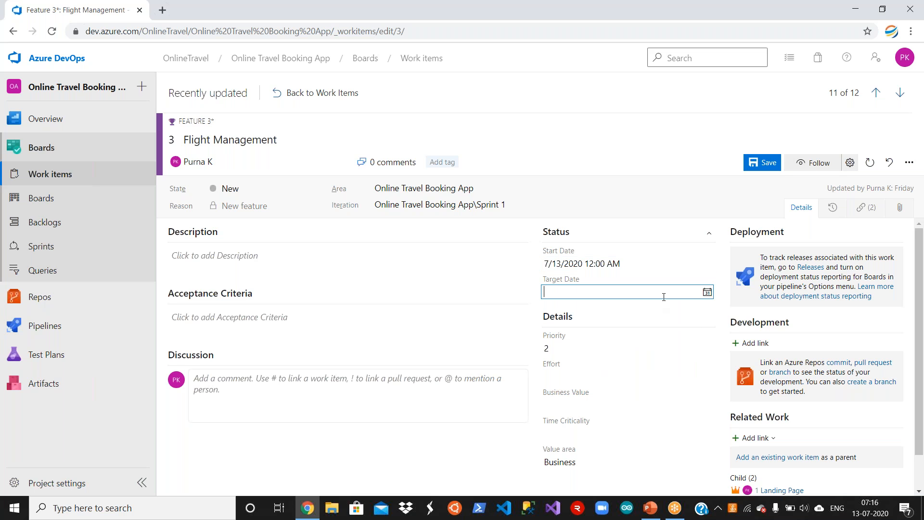
pyautogui.click(707, 292)
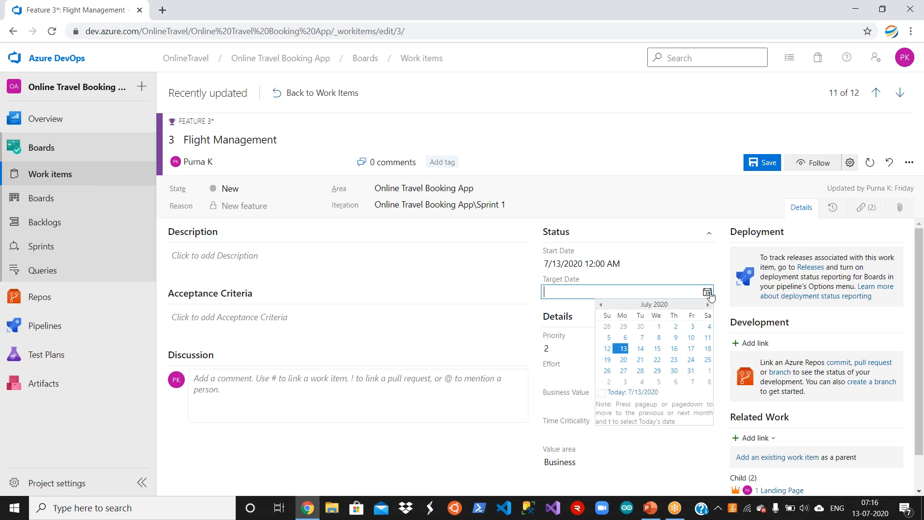
pyautogui.click(692, 360)
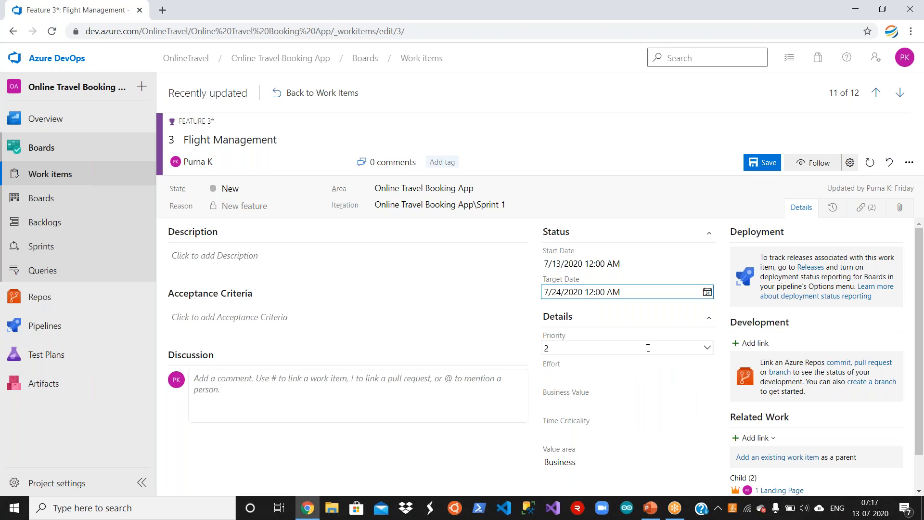
# Set the feature's priority to 1, effort to 80, business value to 1 and time criticality to 1
pyautogui.click(707, 347)
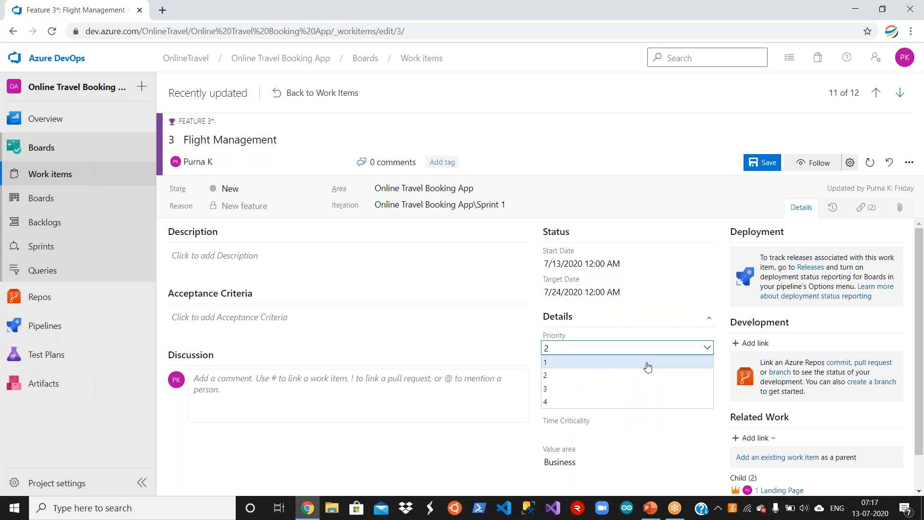
pyautogui.click(647, 365)
pyautogui.click(626, 375)
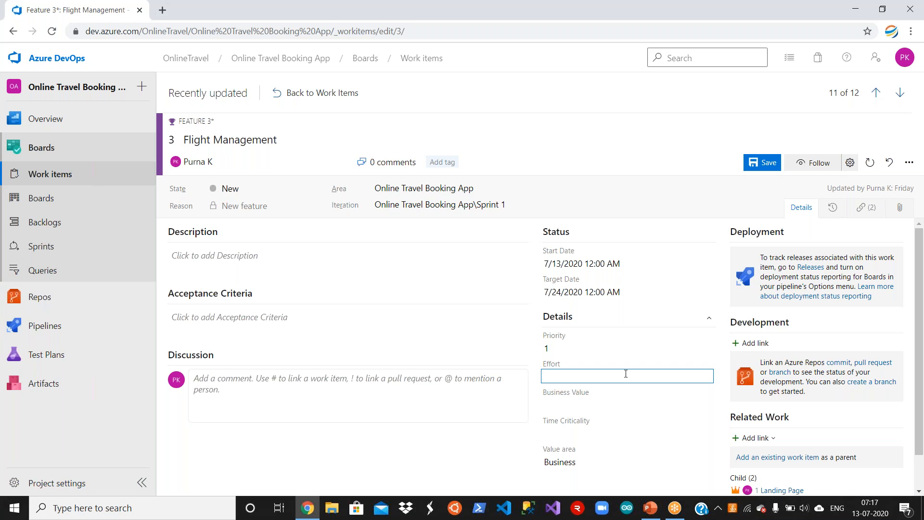
pyautogui.write('80')
pyautogui.click(623, 403)
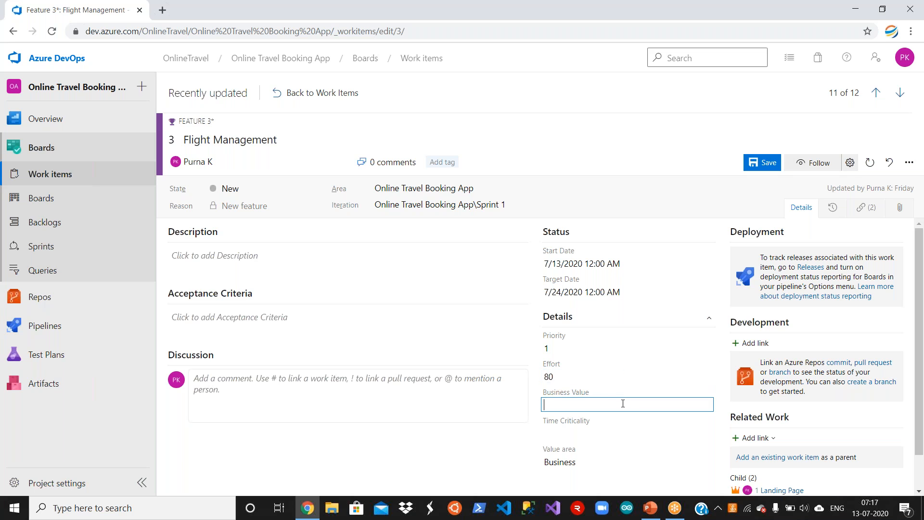
pyautogui.write('1')
pyautogui.click(607, 434)
pyautogui.write('1')
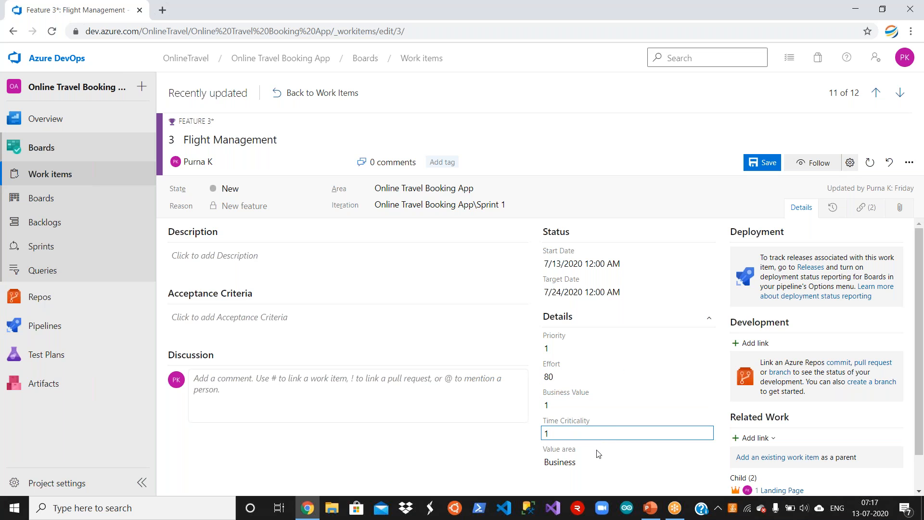
# Change the feature's value area to Architectural and save the Flight Management feature
pyautogui.click(588, 462)
pyautogui.click(564, 475)
pyautogui.click(466, 452)
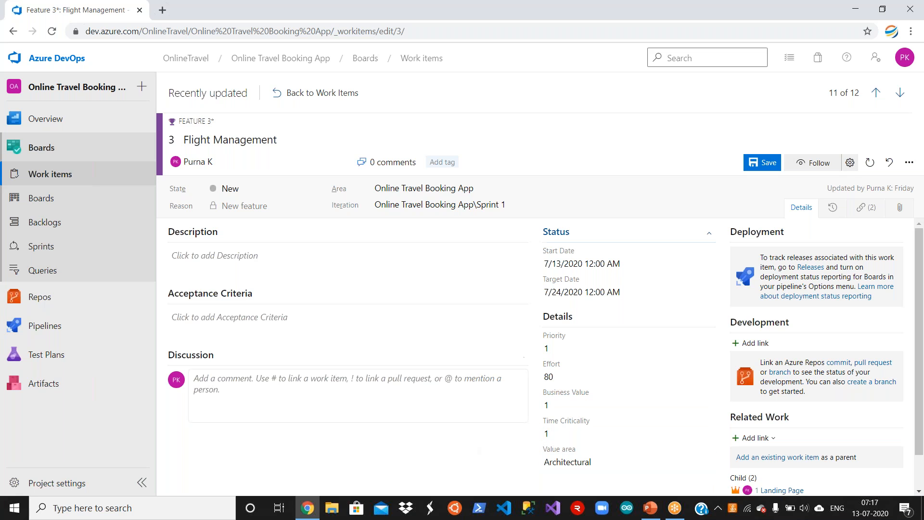
pyautogui.click(760, 166)
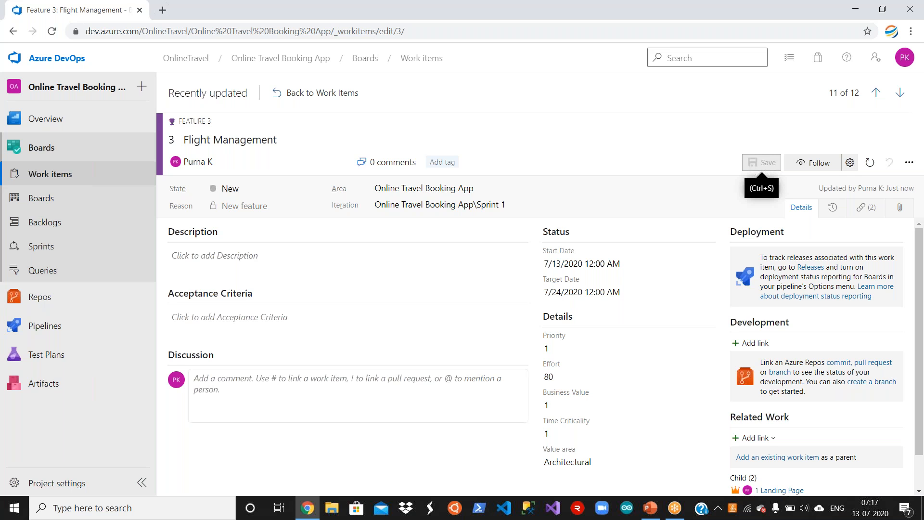
# Return to the work items list, open the Search for Flights backlog item and assign it to the other team member
pyautogui.click(319, 94)
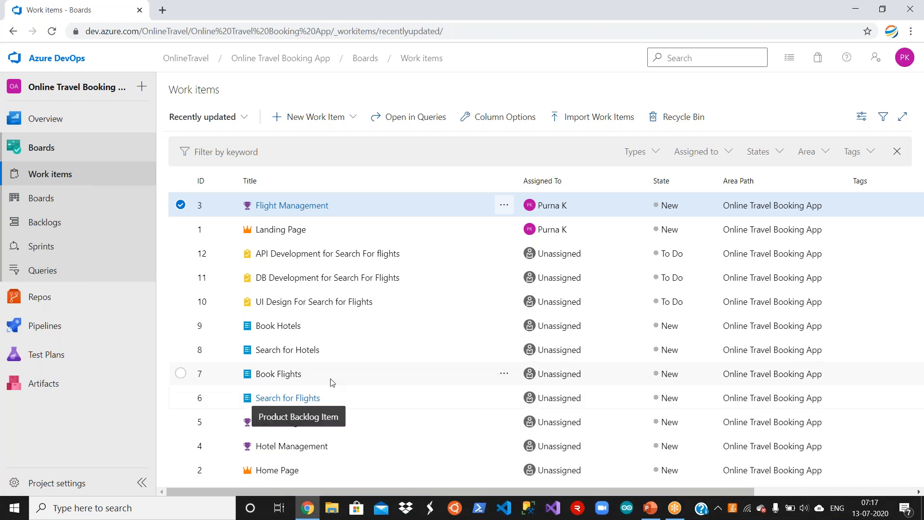
pyautogui.click(303, 403)
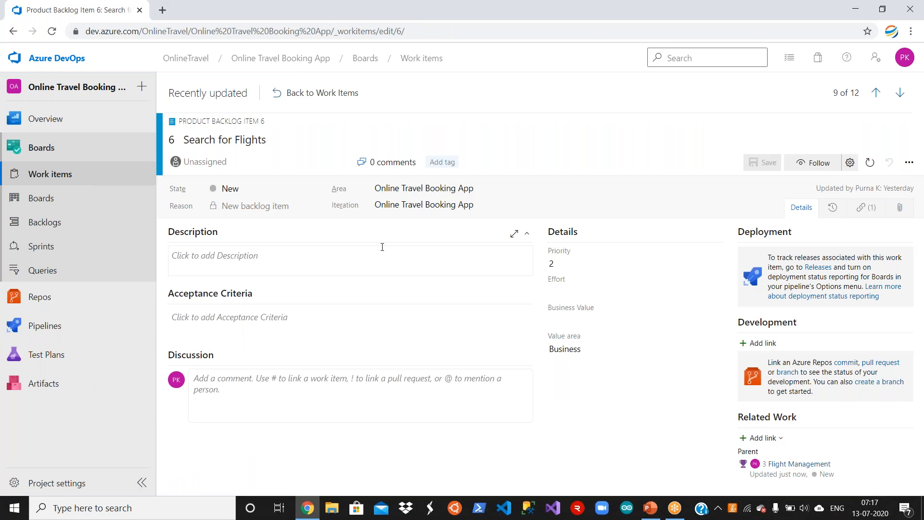
pyautogui.click(246, 163)
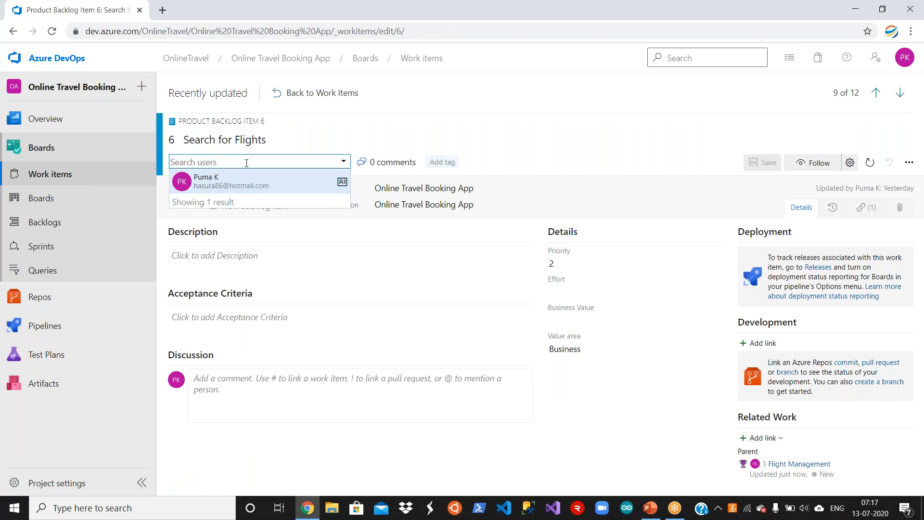
pyautogui.write('sahu')
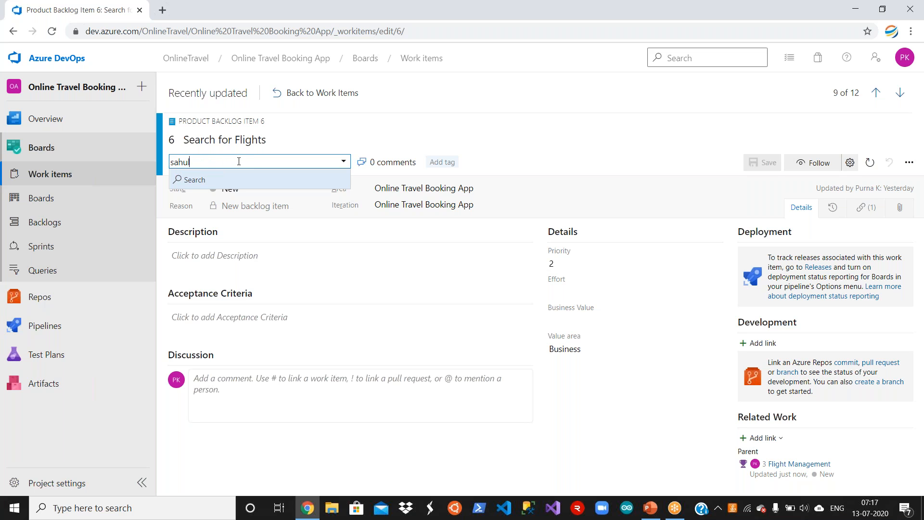
pyautogui.click(190, 181)
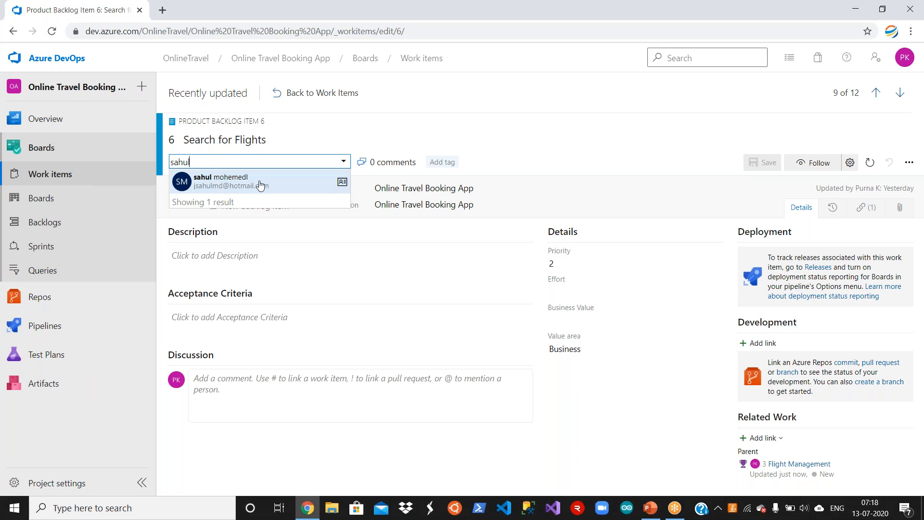
pyautogui.click(260, 186)
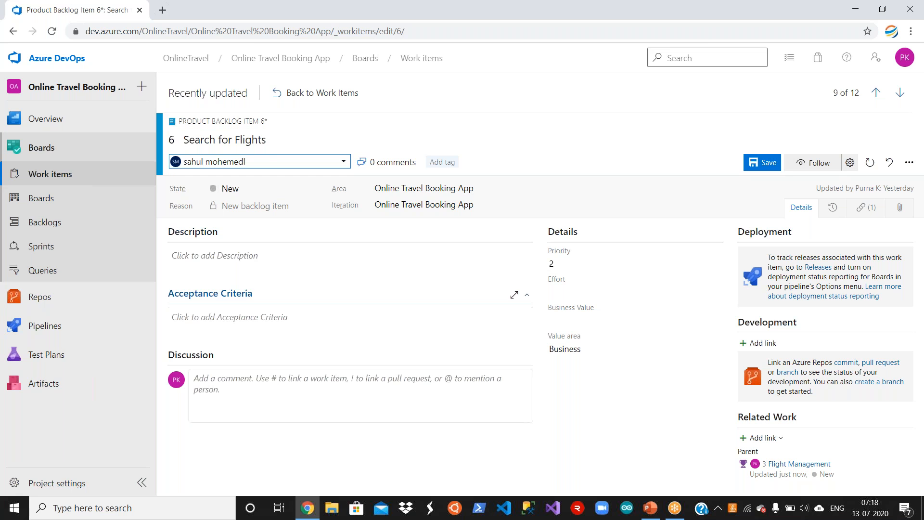
# Place the Search for Flights item in Sprint 1 and set its priority to 1, effort to 40 and business value to 1
pyautogui.click(508, 208)
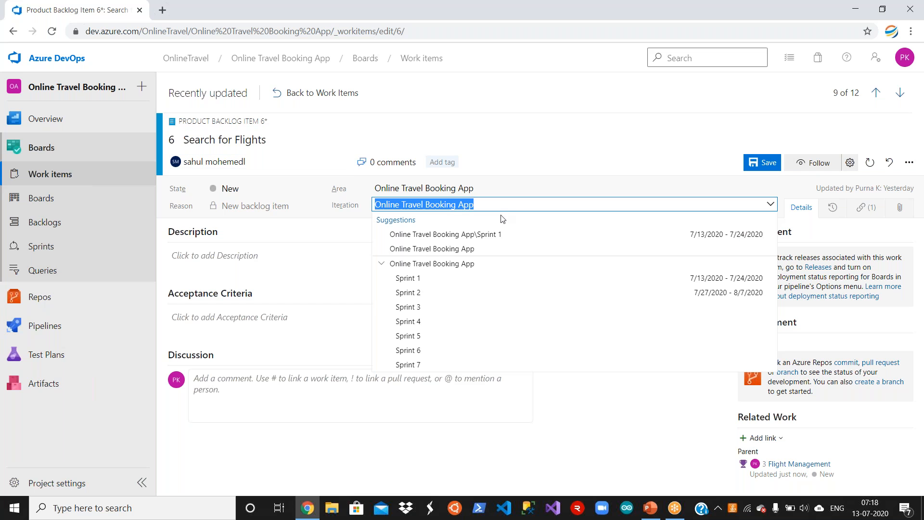
pyautogui.click(456, 277)
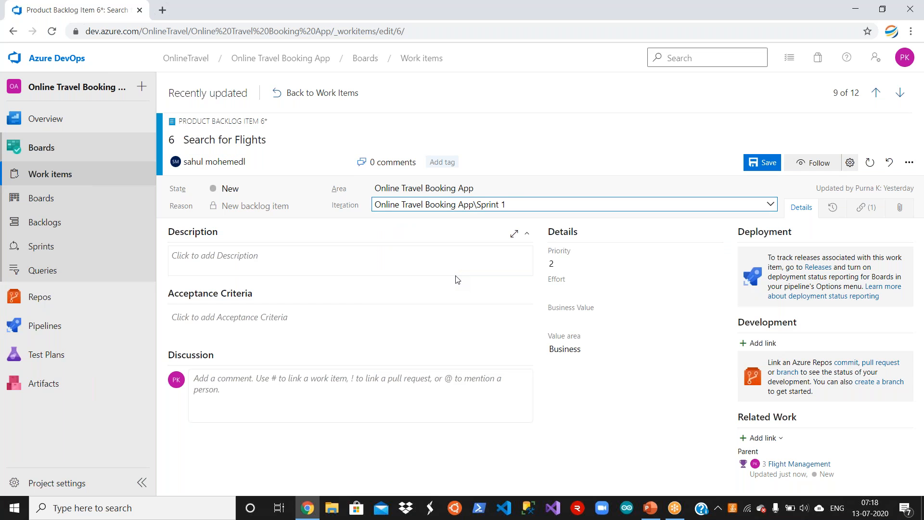
pyautogui.click(590, 261)
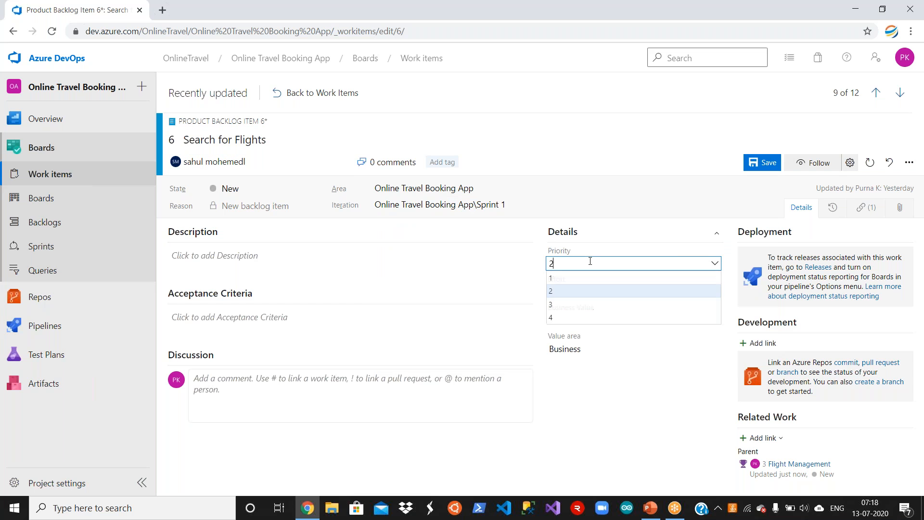
pyautogui.click(600, 279)
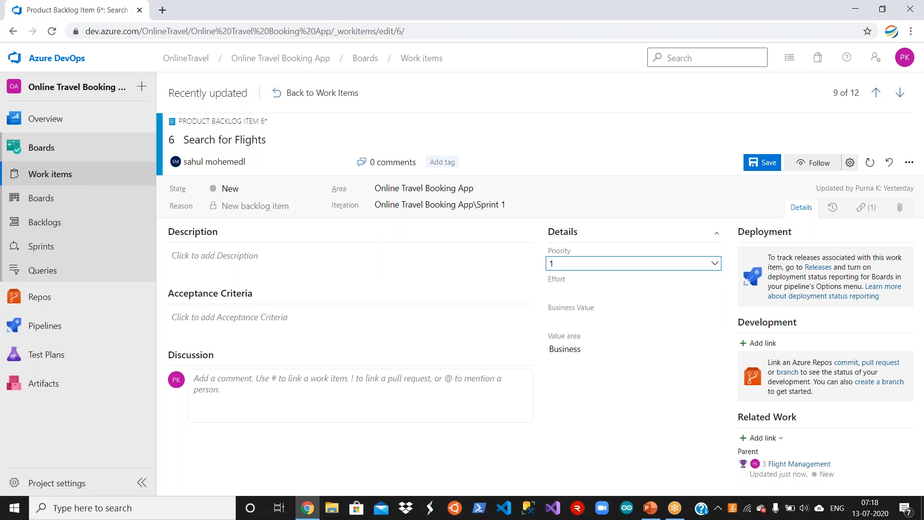
pyautogui.click(586, 292)
pyautogui.write('40')
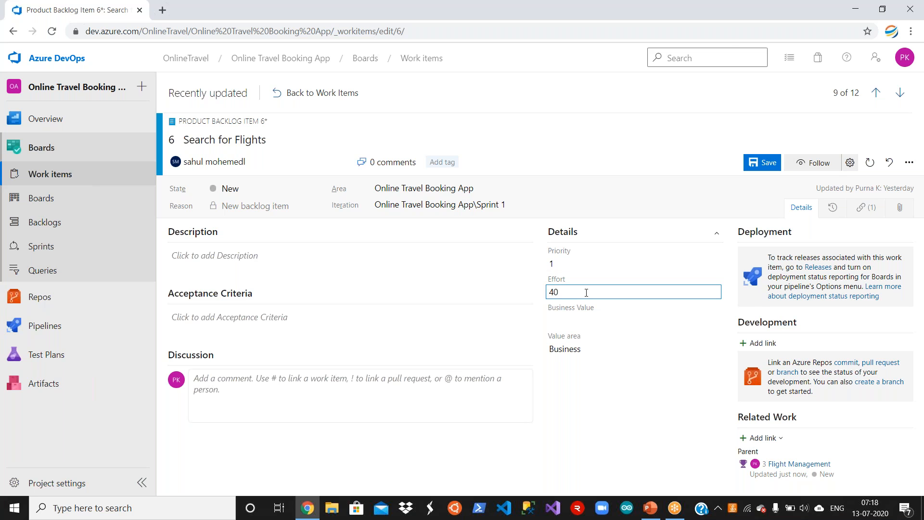
pyautogui.click(616, 320)
pyautogui.write('1')
# Change the backlog item's value area to Architectural and save the Search for Flights item
pyautogui.click(614, 350)
pyautogui.click(600, 365)
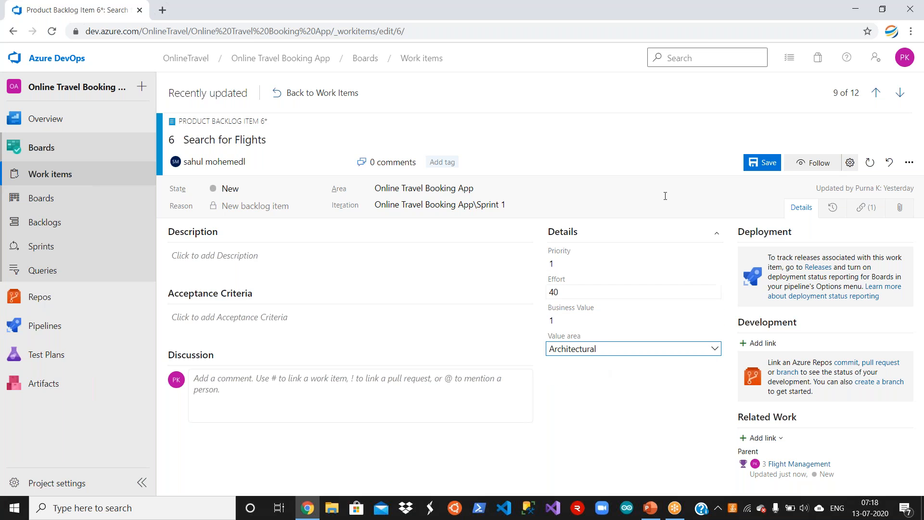
pyautogui.click(712, 143)
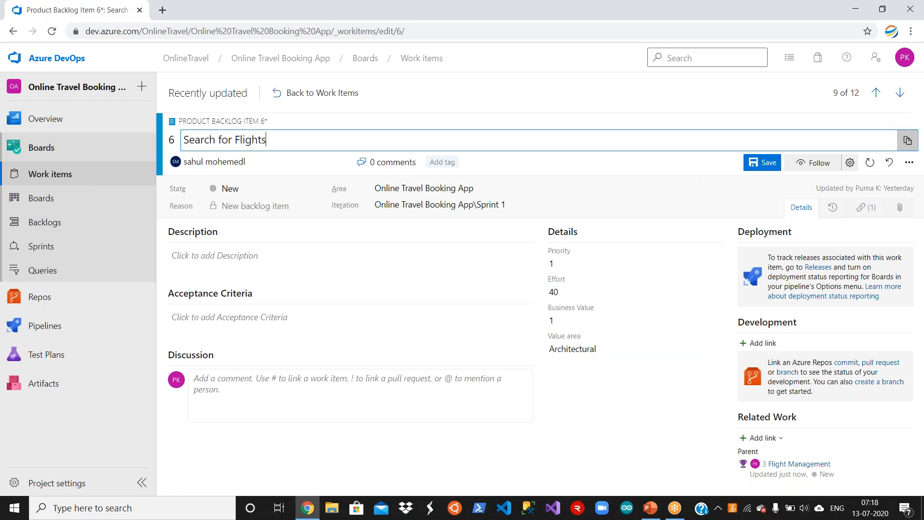
pyautogui.click(693, 172)
pyautogui.click(766, 166)
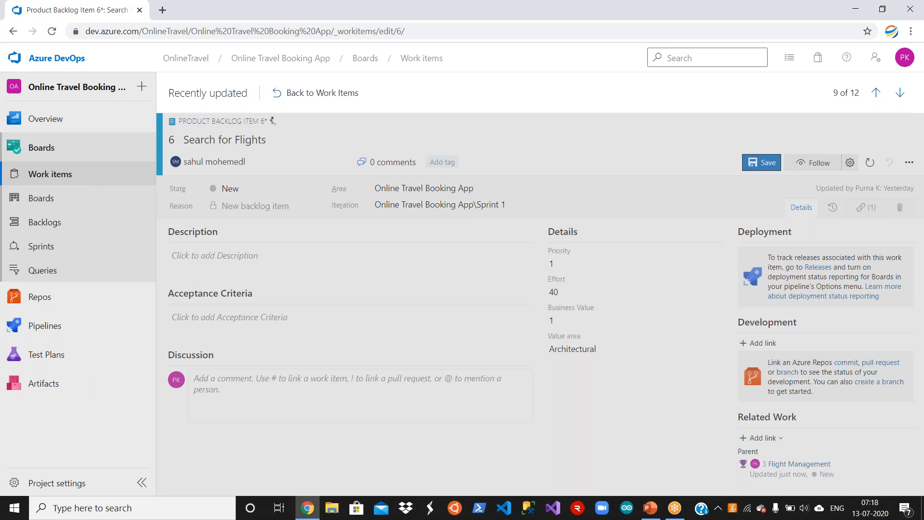
# Return to the work items list, open the UI Design For Search for Flights task and assign it to the Search for Flights assignee
pyautogui.click(320, 94)
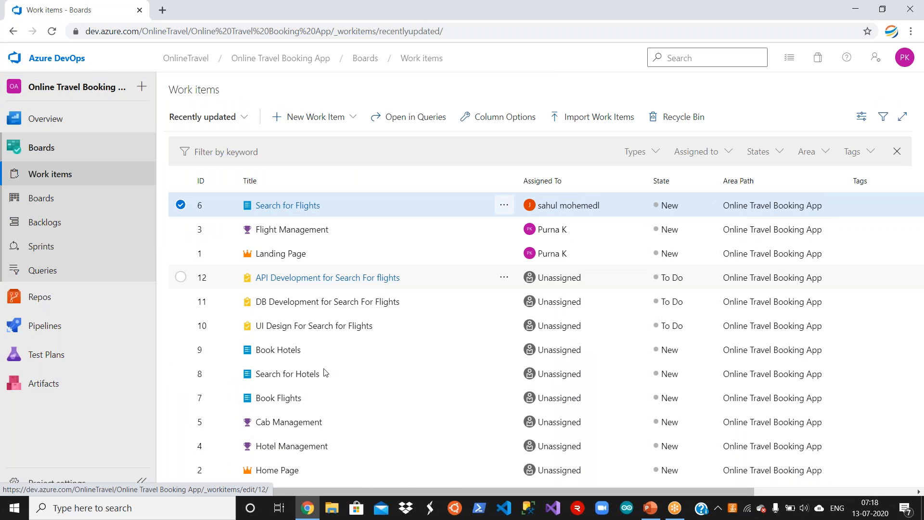
pyautogui.click(352, 327)
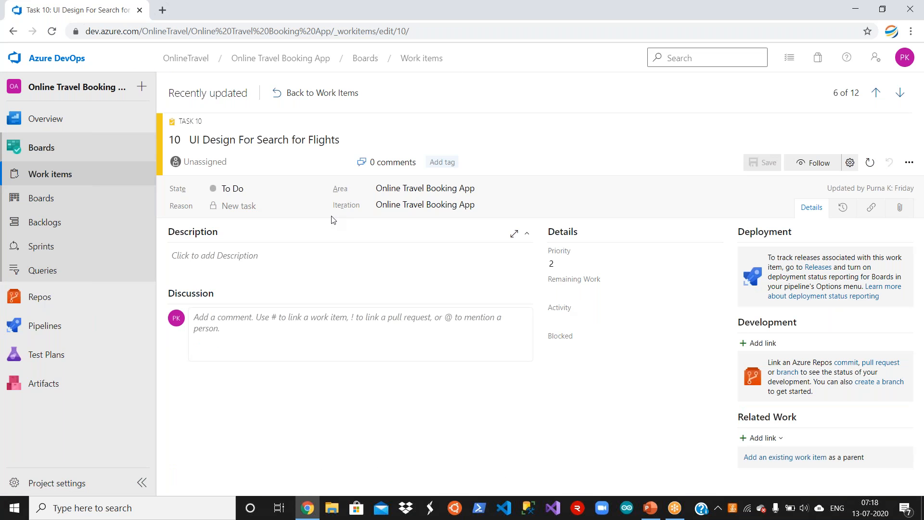
pyautogui.click(278, 161)
pyautogui.write('sahul')
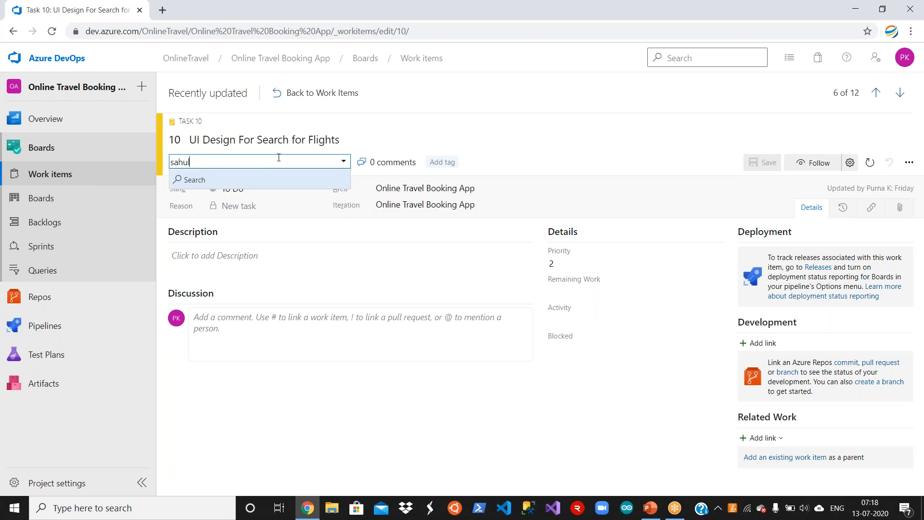
pyautogui.click(202, 181)
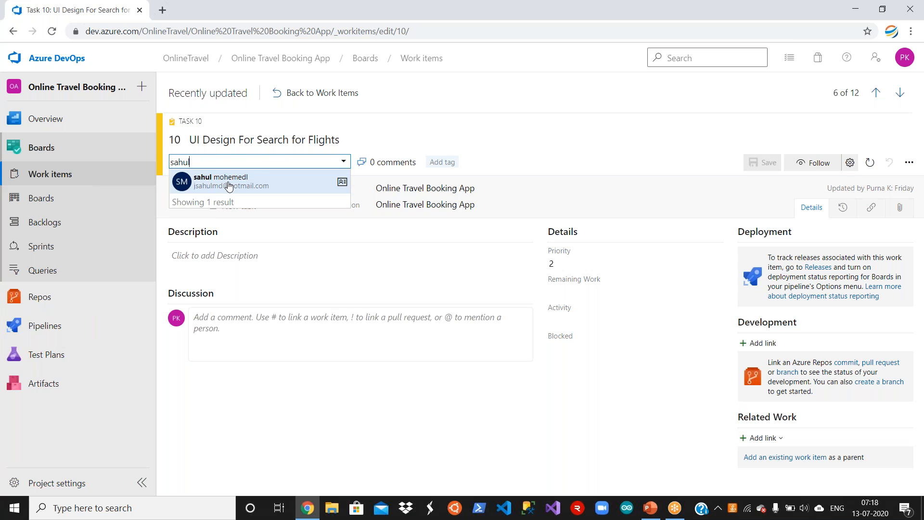
pyautogui.click(206, 182)
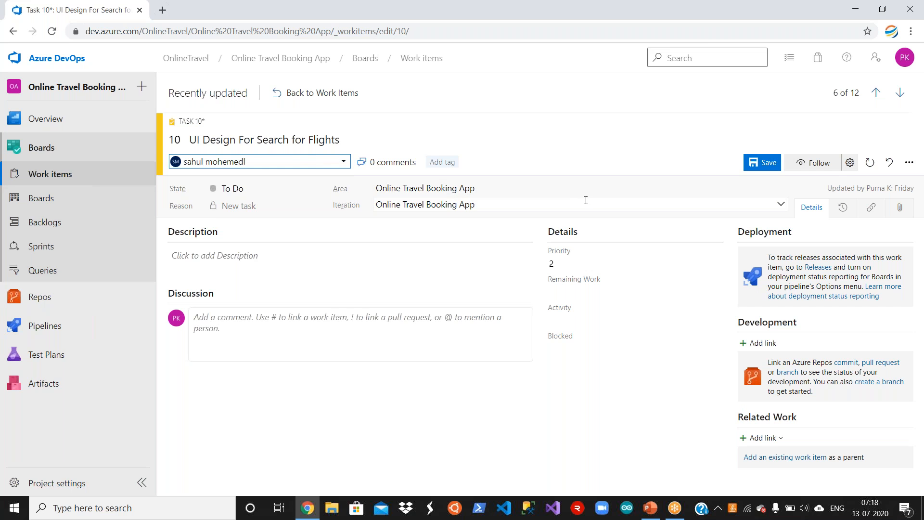
# Set the UI design task's iteration to Sprint 1 and view the available area options without changing the area
pyautogui.click(586, 201)
pyautogui.click(486, 277)
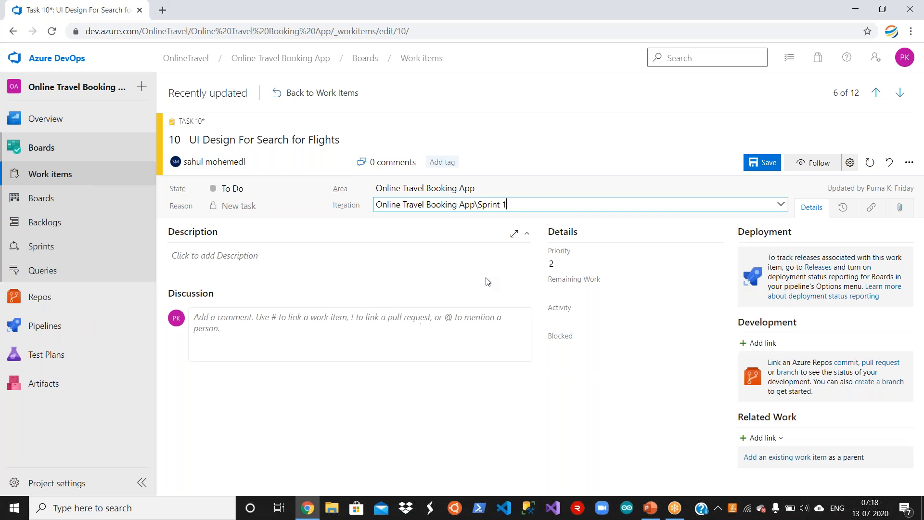
pyautogui.click(579, 187)
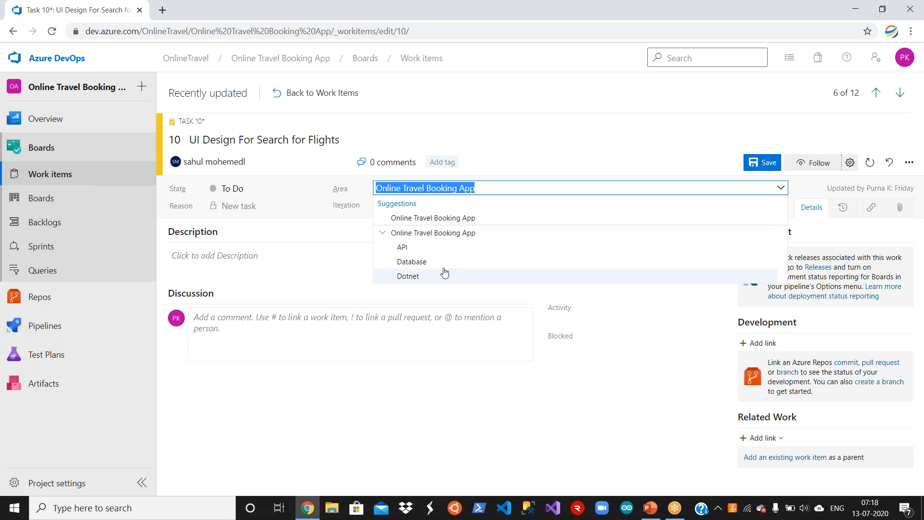
pyautogui.click(563, 163)
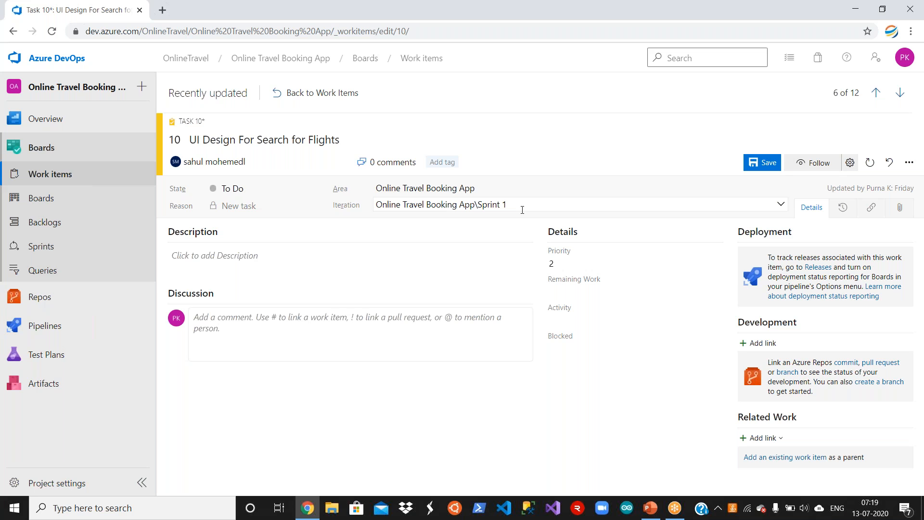
# Set the UI design task's priority to 1 and its remaining work to 40
pyautogui.click(586, 264)
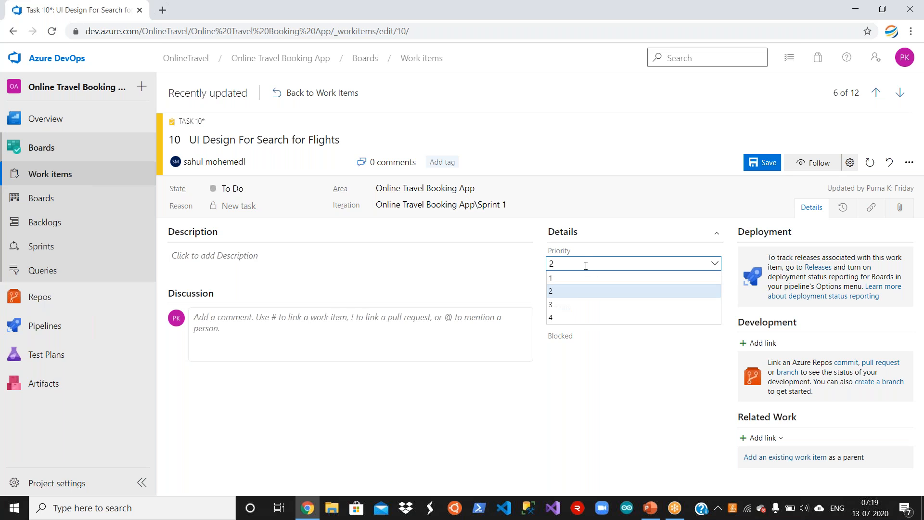
pyautogui.click(573, 278)
pyautogui.click(573, 290)
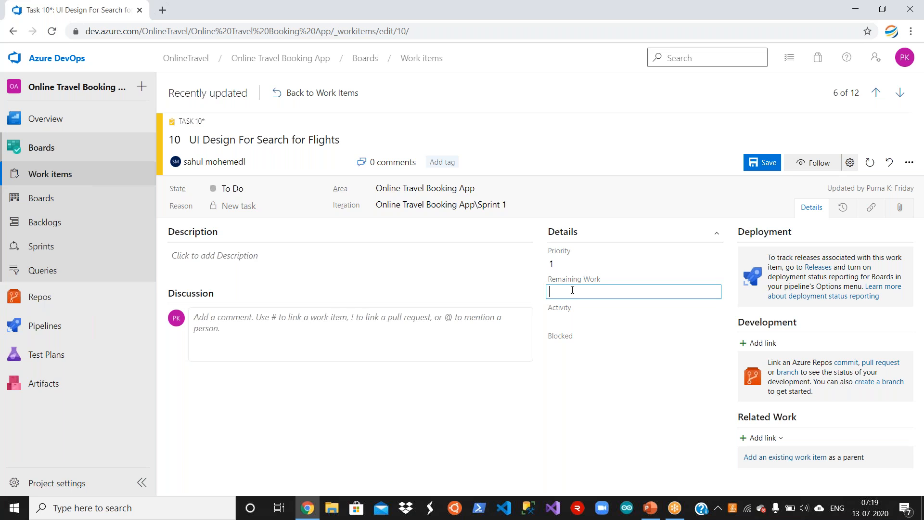
pyautogui.write('40')
pyautogui.click(561, 420)
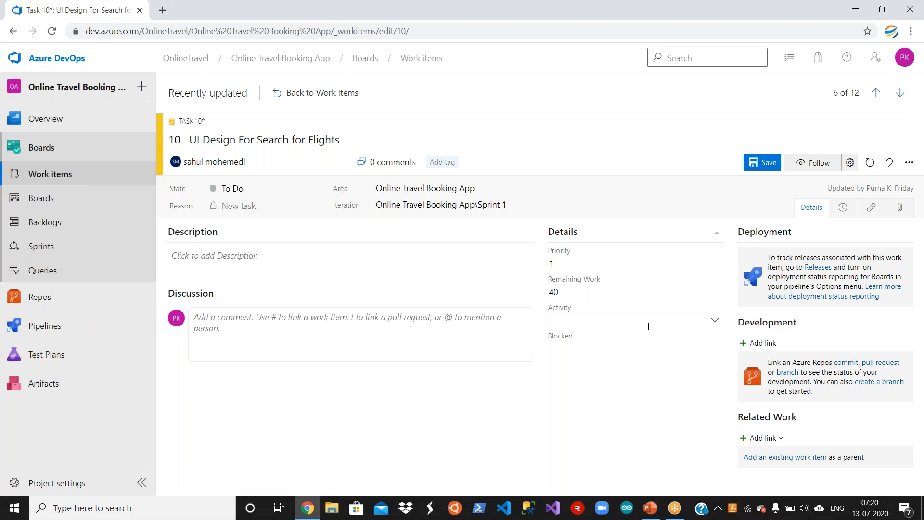
# Set the task's activity to Deployment, leave Blocked empty and save the UI Design For Search for Flights task
pyautogui.click(715, 322)
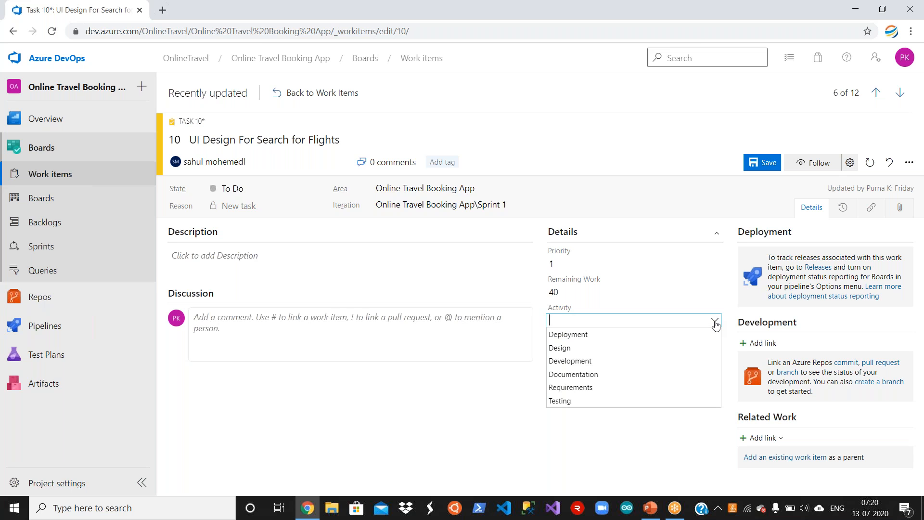
pyautogui.click(690, 339)
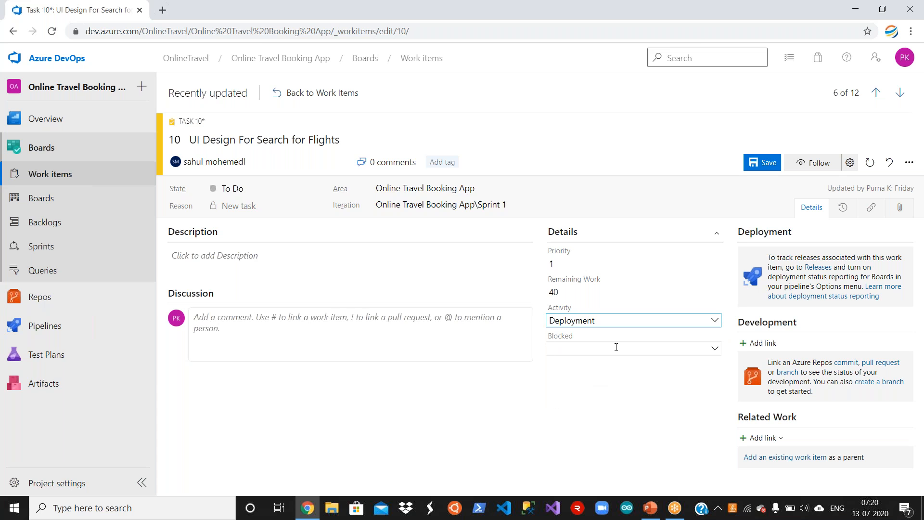
pyautogui.click(716, 349)
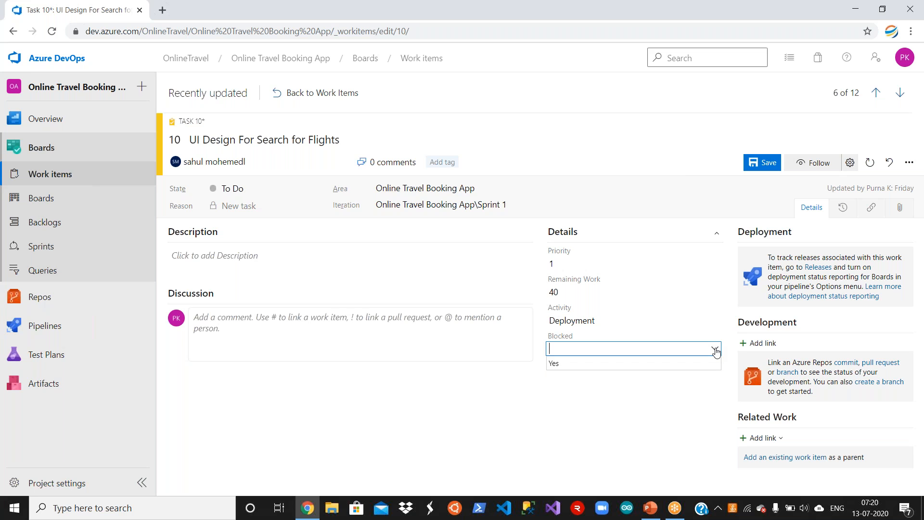
pyautogui.click(699, 425)
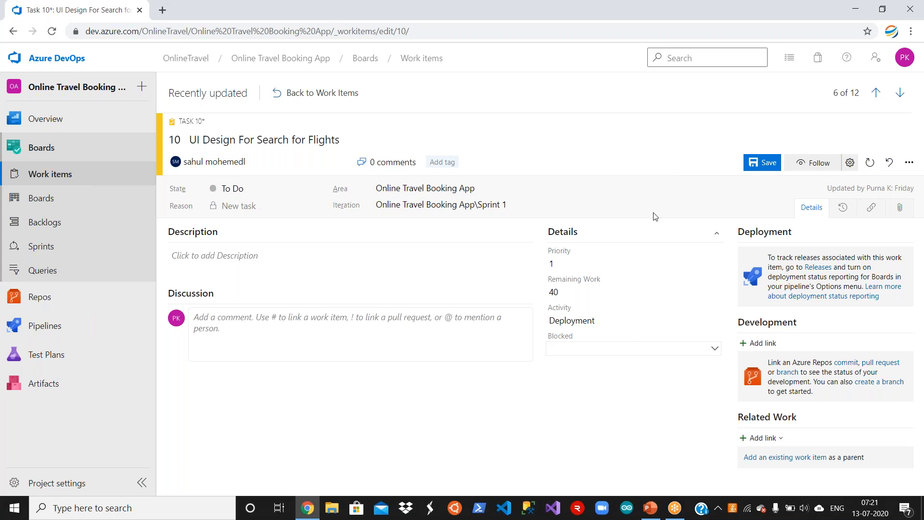
pyautogui.click(762, 166)
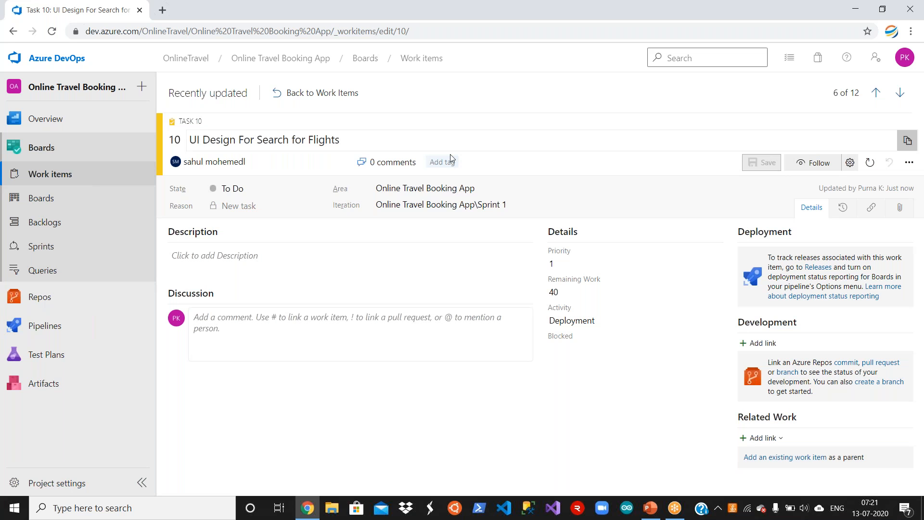
# Return to the work items list, open the DB Development for Search For Flights task and search for its assignee by e-mail address
pyautogui.click(344, 96)
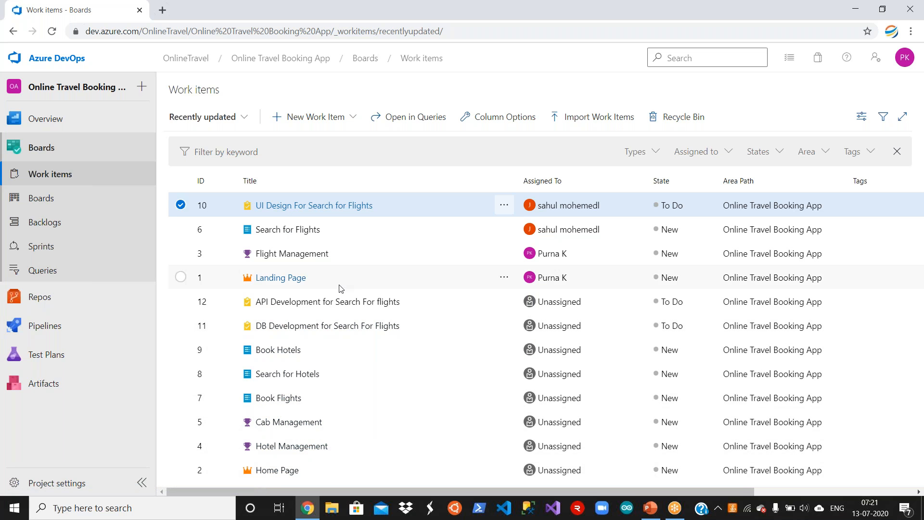
pyautogui.click(349, 328)
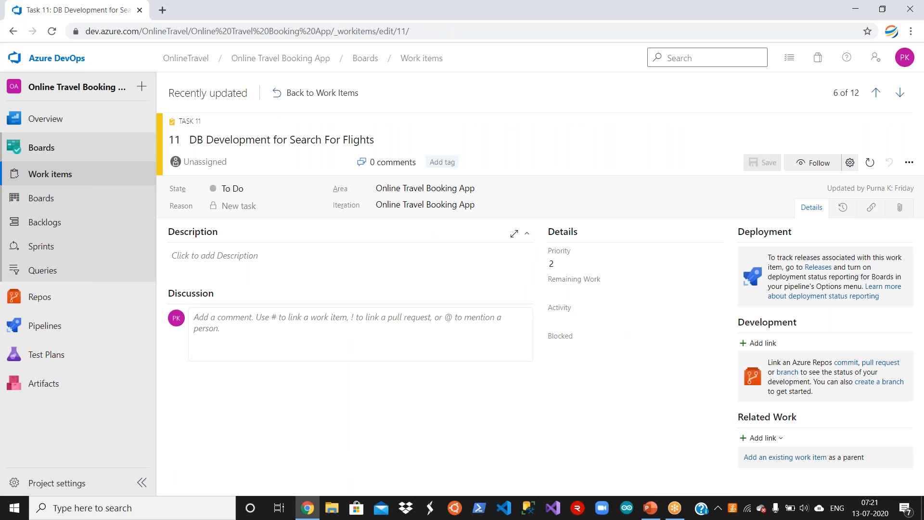
pyautogui.click(276, 161)
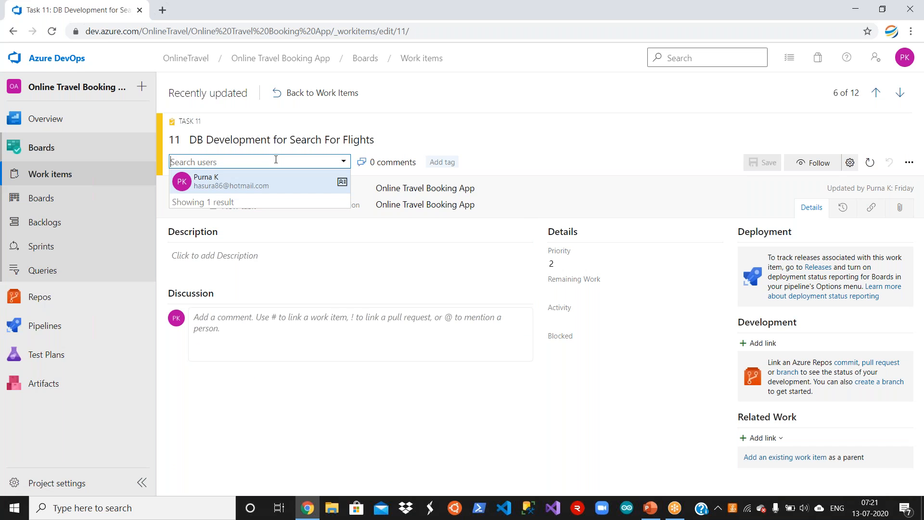
pyautogui.hotkey('ctrl', 'v')
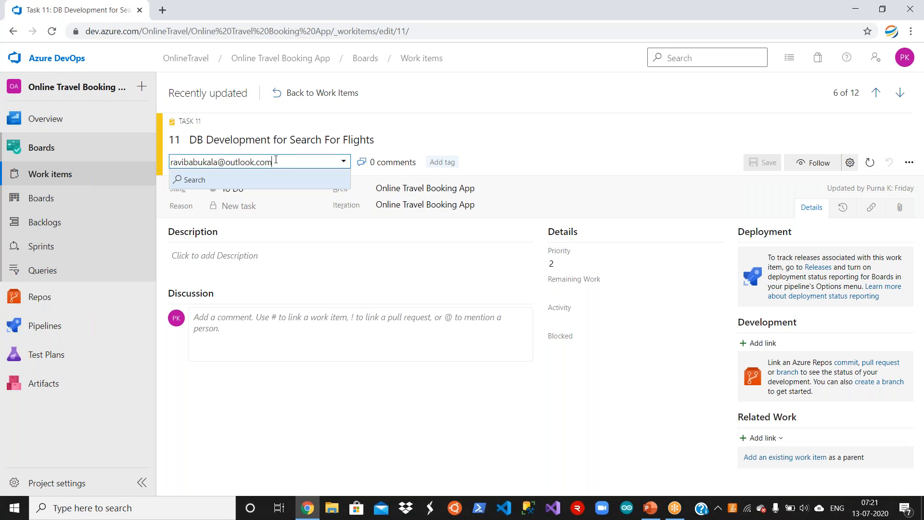
pyautogui.click(182, 179)
# Clear the e-mail address from the DB Development task's assignee search and try to find the same person by partial name
pyautogui.press('BackSpace')
pyautogui.press('BackSpace')
pyautogui.press('BackSpace')
pyautogui.press('BackSpace')
pyautogui.press('BackSpace')
pyautogui.press('BackSpace')
pyautogui.press('BackSpace')
pyautogui.press('BackSpace')
pyautogui.press('BackSpace')
pyautogui.press('BackSpace')
pyautogui.press('BackSpace')
pyautogui.press('BackSpace')
pyautogui.press('BackSpace')
pyautogui.press('BackSpace')
pyautogui.press('BackSpace')
pyautogui.press('BackSpace')
pyautogui.press('BackSpace')
pyautogui.press('BackSpace')
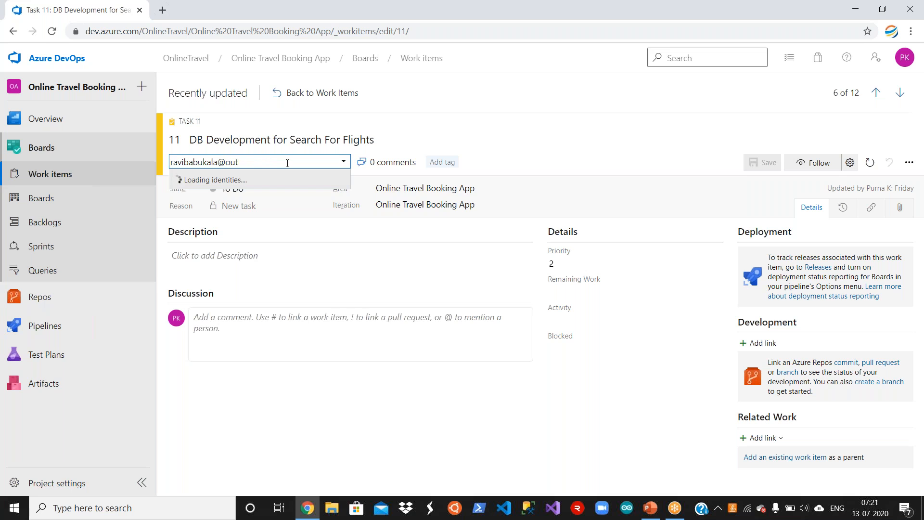
pyautogui.press('BackSpace')
pyautogui.press('BackSpace')
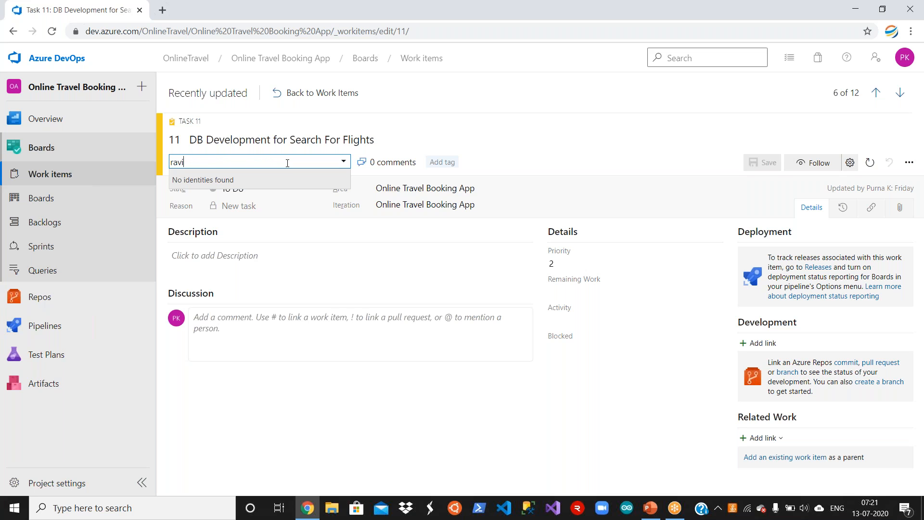
pyautogui.press('BackSpace')
pyautogui.press('BackSpace')
pyautogui.press('BackSpace')
pyautogui.press('BackSpace')
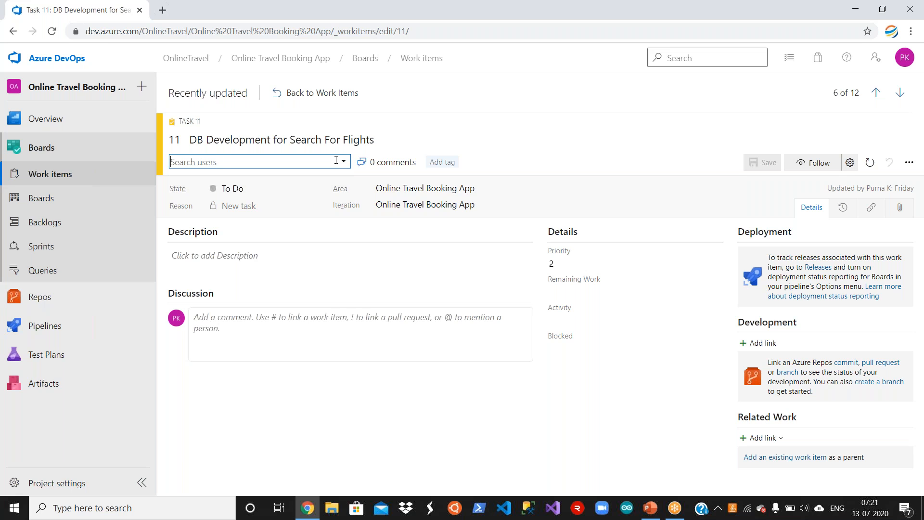
pyautogui.click(344, 164)
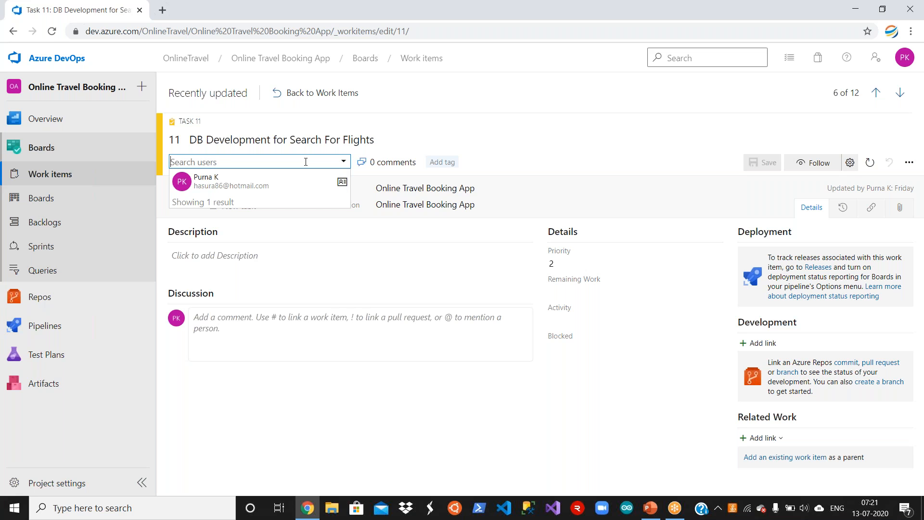
pyautogui.write('ra')
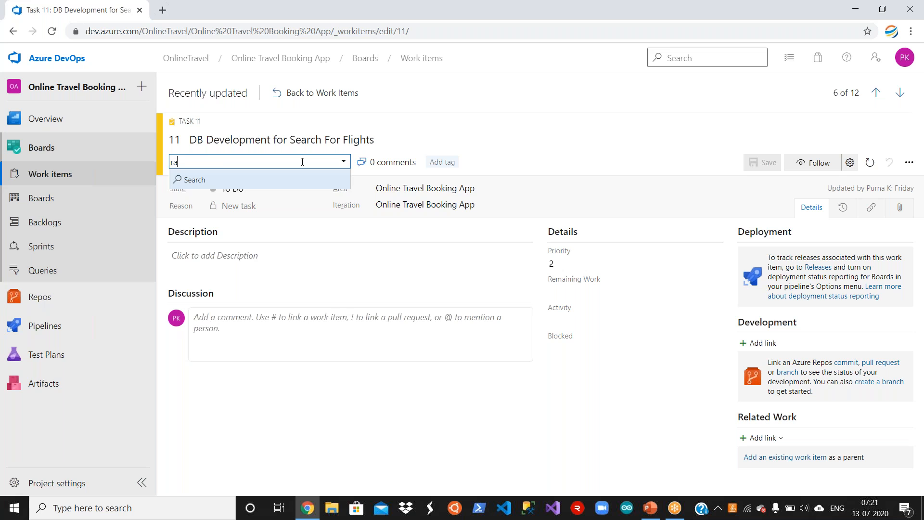
pyautogui.click(190, 181)
# Assign the DB Development for Search For Flights task to a different team member found by first name
pyautogui.doubleClick(230, 165)
pyautogui.write('sahu')
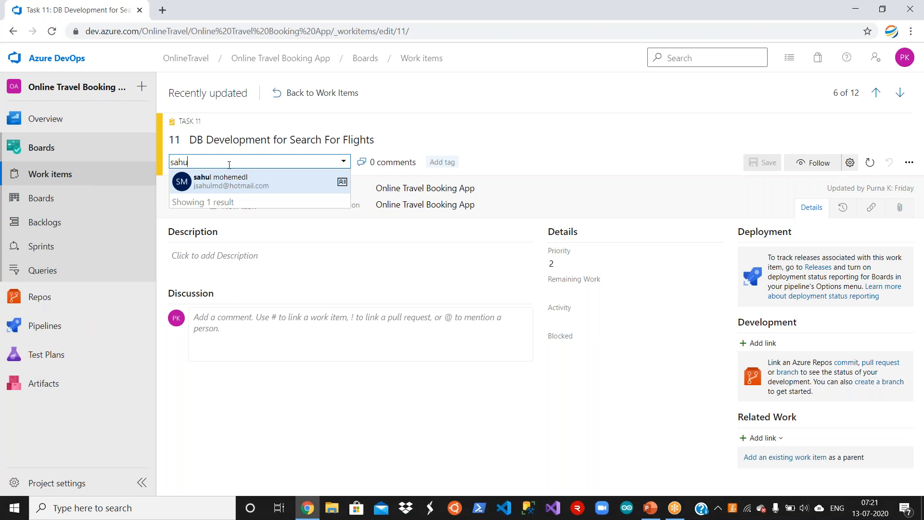
pyautogui.click(238, 182)
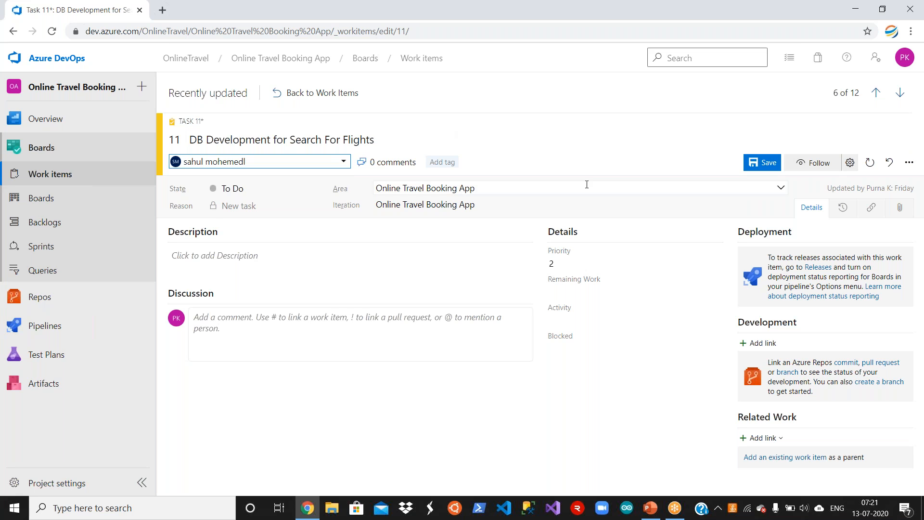
# Set the DB Development task's iteration to Sprint 1 and its remaining work to 40
pyautogui.click(530, 205)
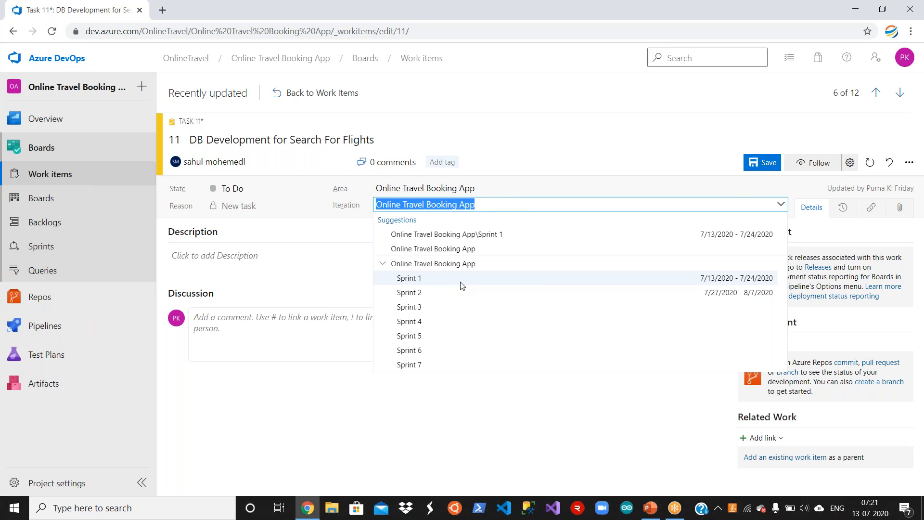
pyautogui.click(461, 284)
pyautogui.click(587, 291)
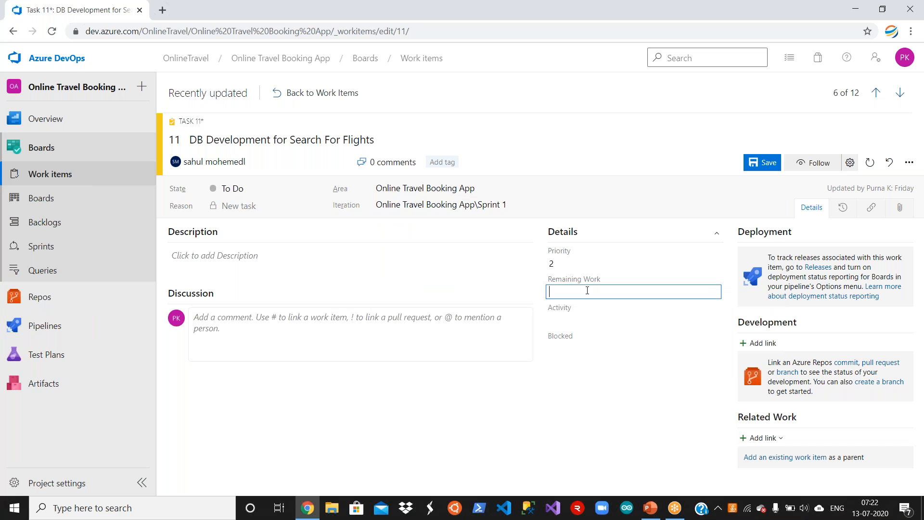
pyautogui.write('40')
# Set the DB Development task's activity to Design and save the task
pyautogui.click(580, 320)
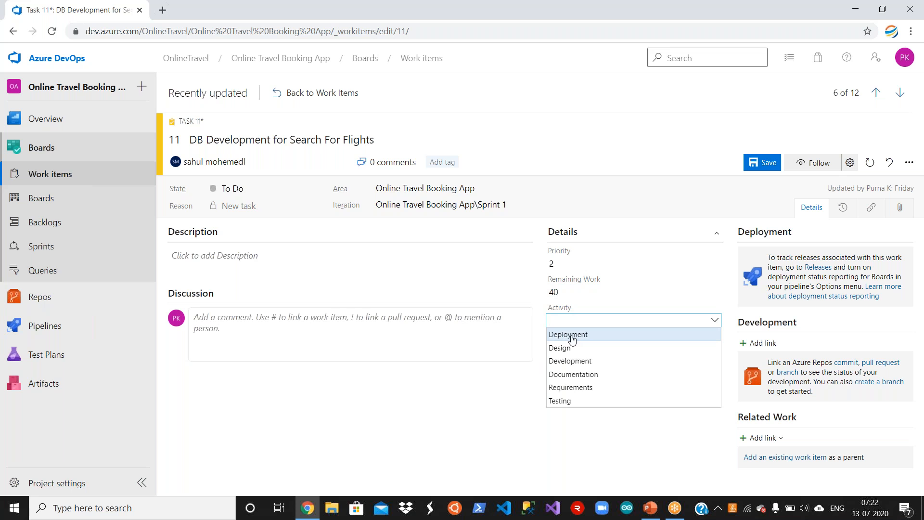
pyautogui.click(561, 348)
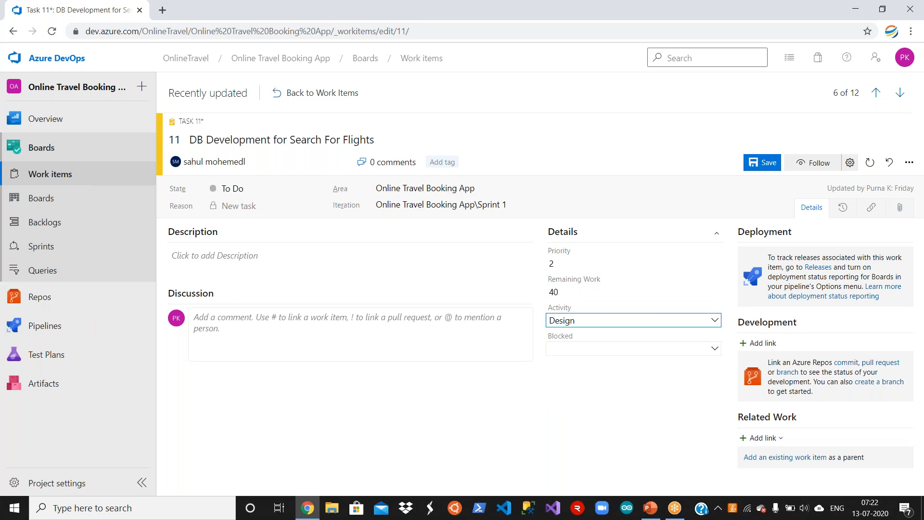
pyautogui.click(761, 166)
# Return to the work items list, open the API Development for Search For flights task and assign it to the suggested user
pyautogui.click(314, 94)
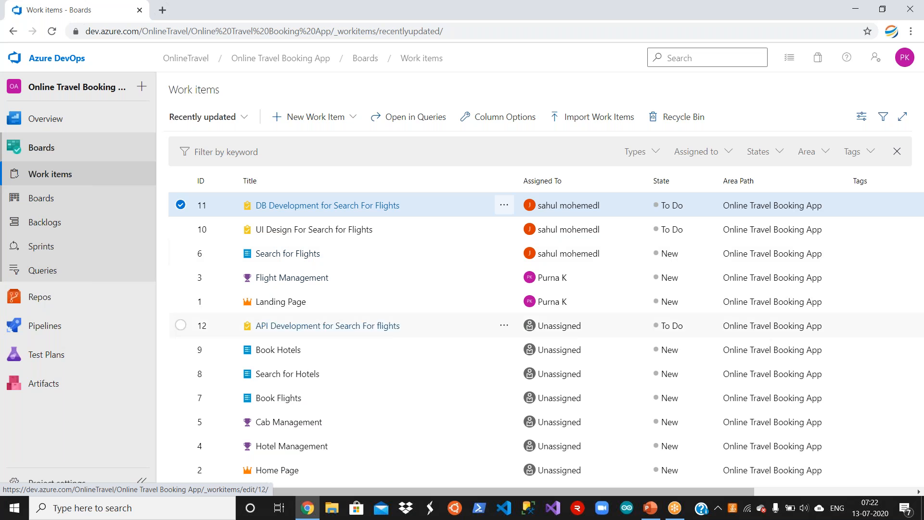
pyautogui.click(304, 326)
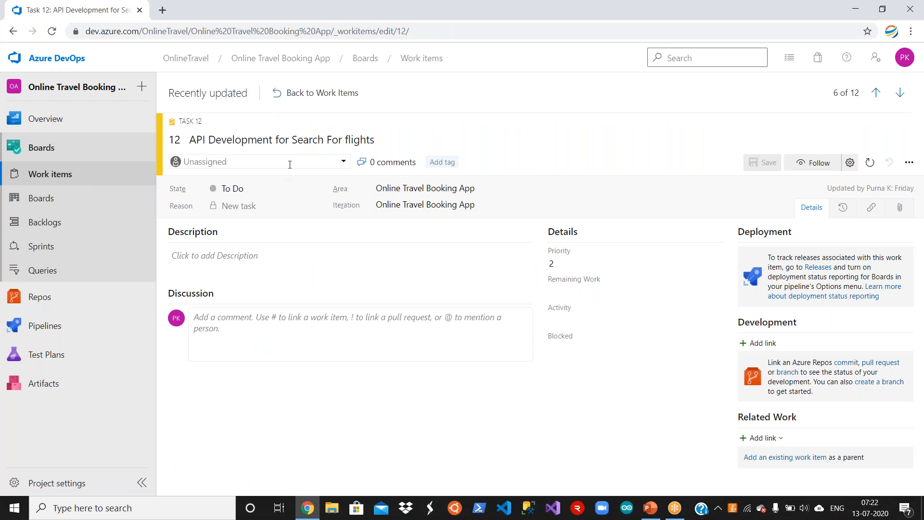
pyautogui.click(290, 162)
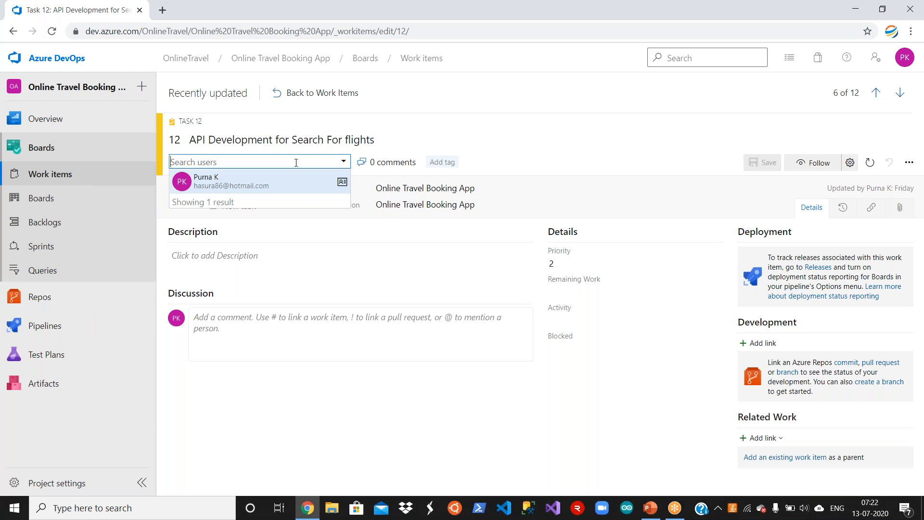
pyautogui.click(268, 188)
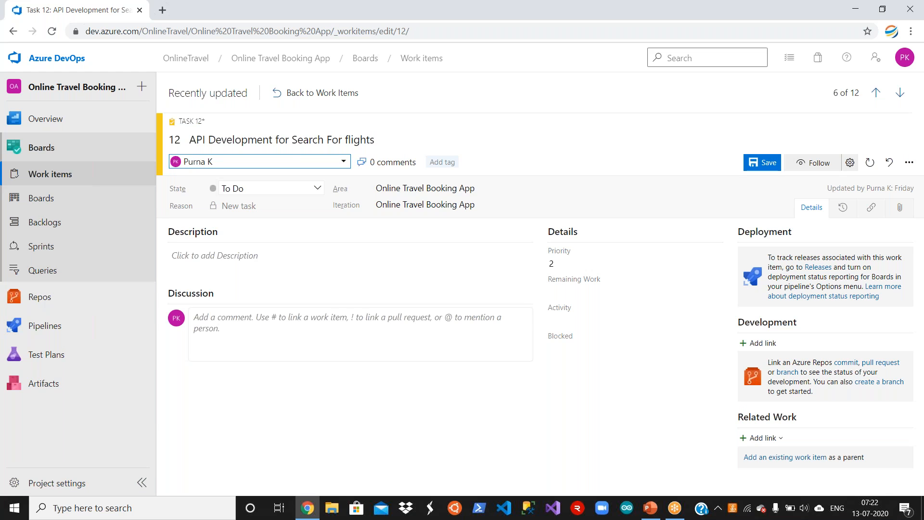
pyautogui.click(280, 162)
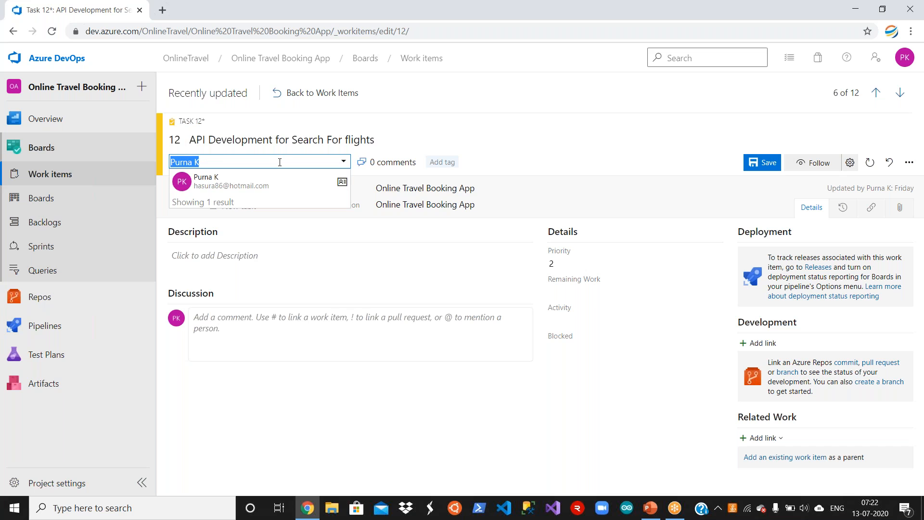
pyautogui.click(268, 183)
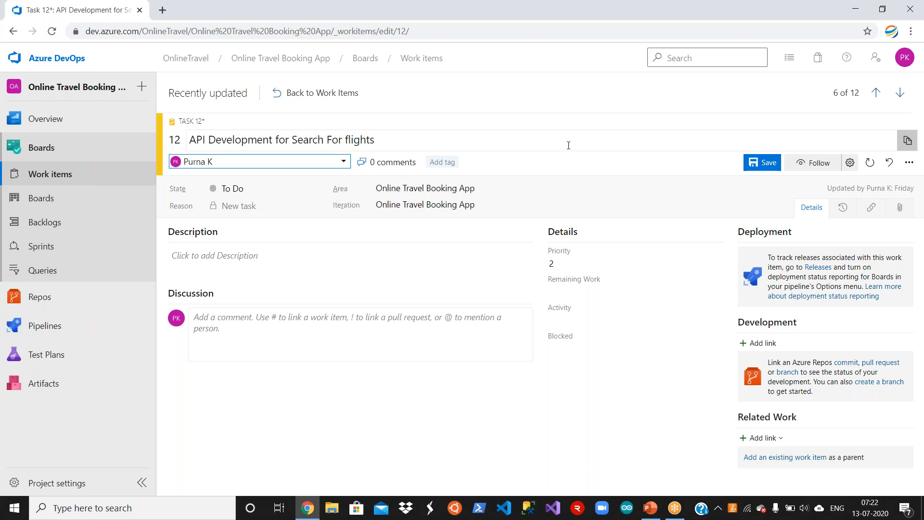
# Set the API Development task's remaining work to 80 and its activity to Design
pyautogui.click(598, 291)
pyautogui.write('4')
pyautogui.write('0')
pyautogui.press('BackSpace')
pyautogui.press('BackSpace')
pyautogui.write('80')
pyautogui.click(626, 322)
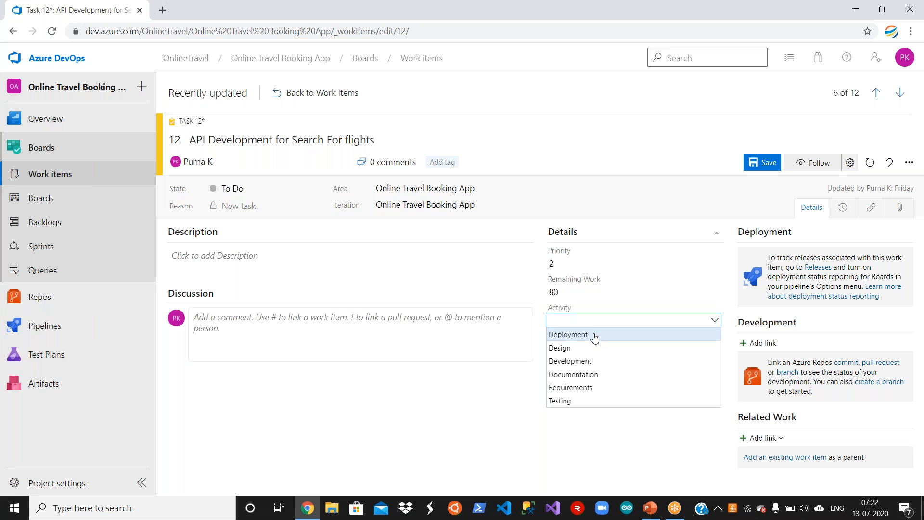
pyautogui.click(576, 349)
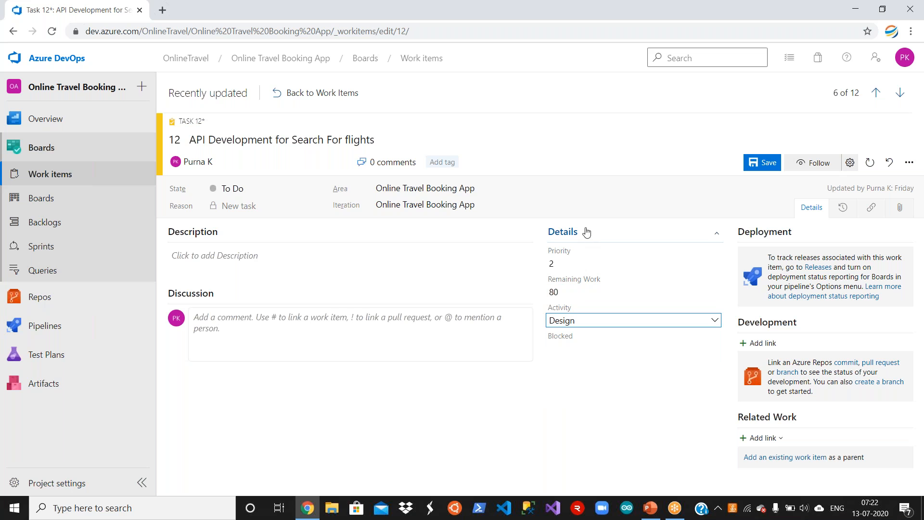
# Set the API Development task's iteration to Sprint 1 and save the task
pyautogui.click(581, 205)
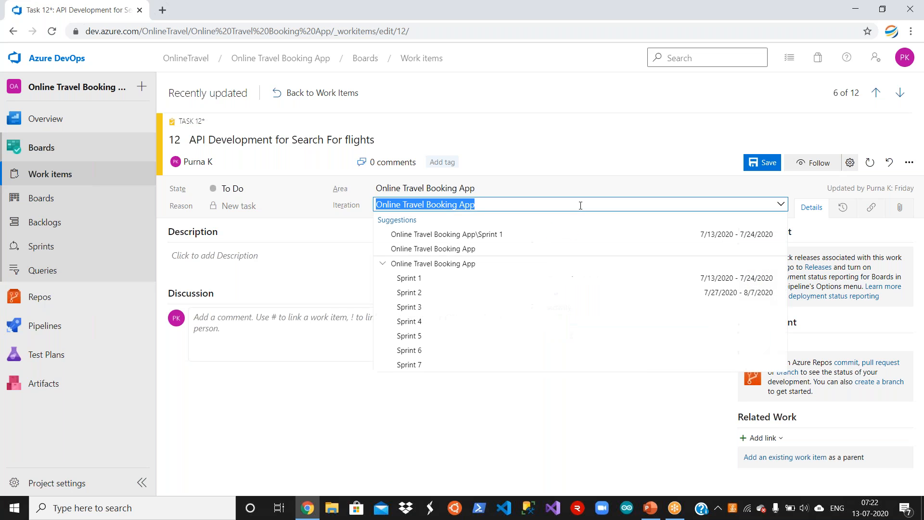
pyautogui.click(444, 284)
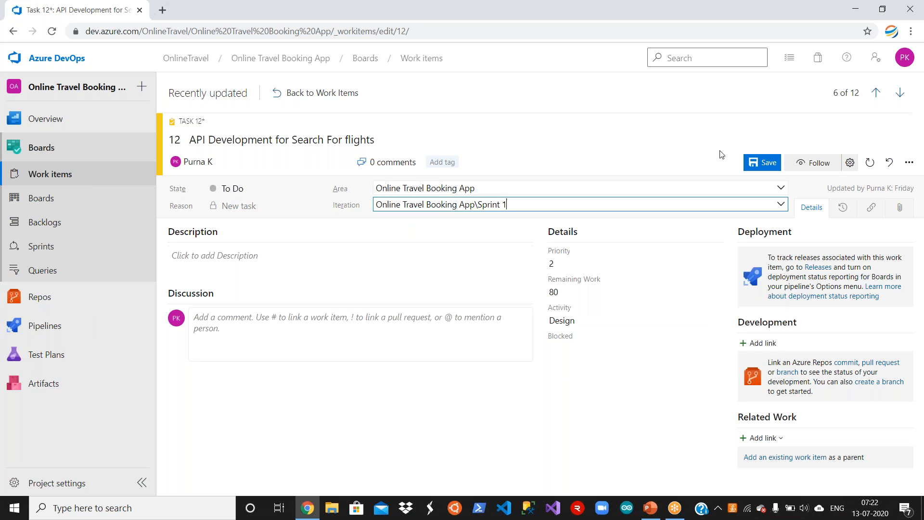
pyautogui.click(750, 165)
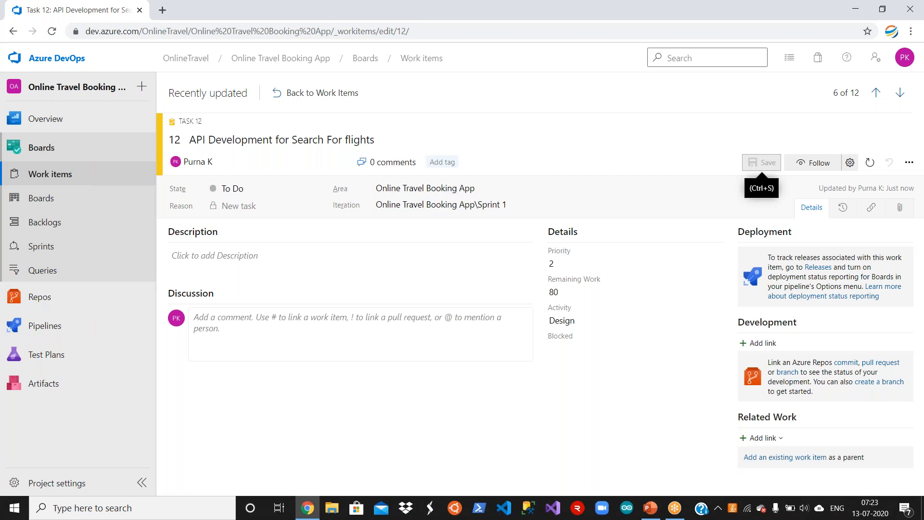
# Return to the work items list, open the Book Flights backlog item and try to find an assignee by partial name
pyautogui.click(323, 93)
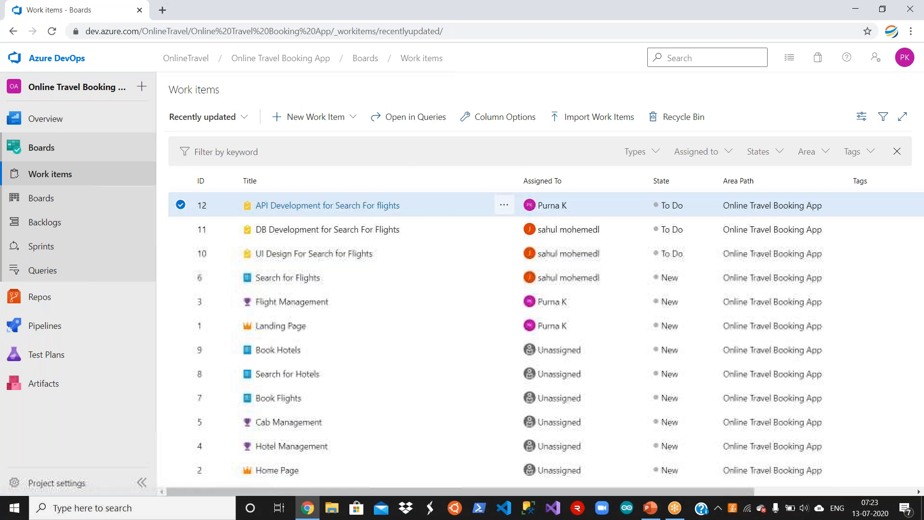
pyautogui.click(279, 398)
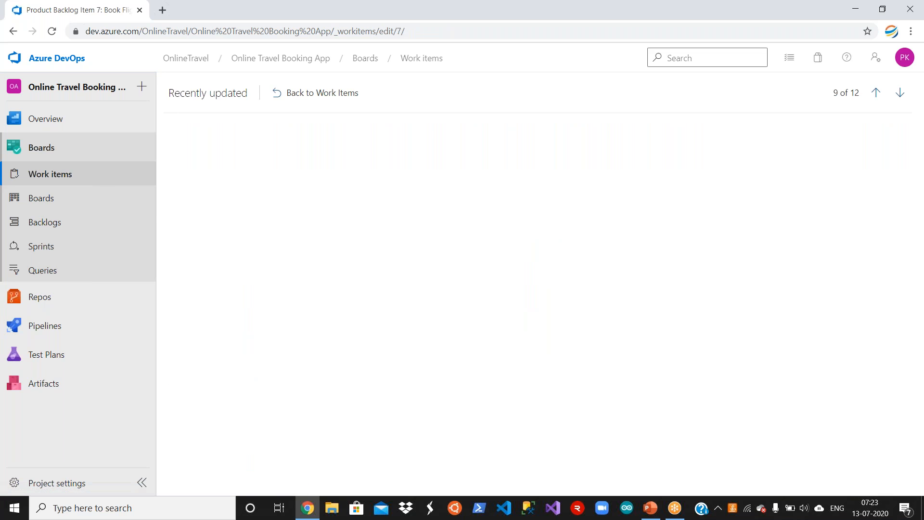
pyautogui.click(231, 161)
pyautogui.write('rav')
pyautogui.click(188, 180)
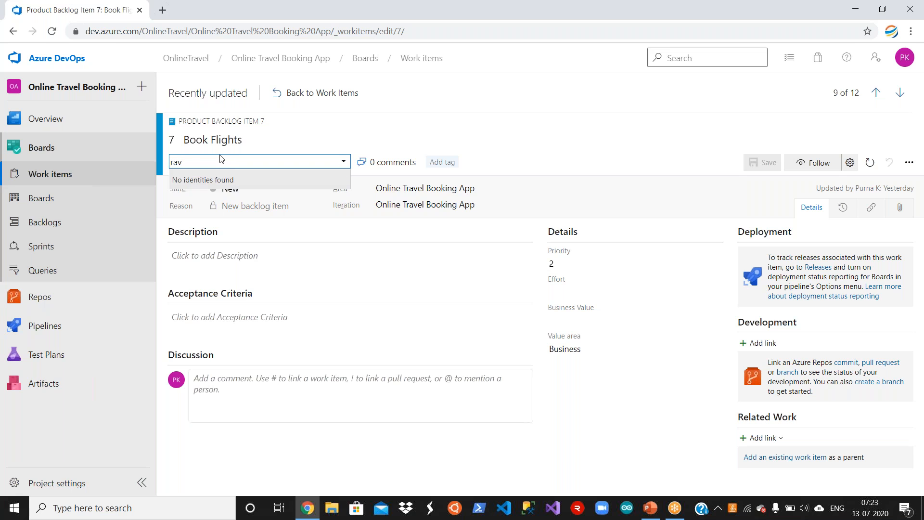
pyautogui.press('BackSpace')
pyautogui.press('BackSpace')
pyautogui.press('BackSpace')
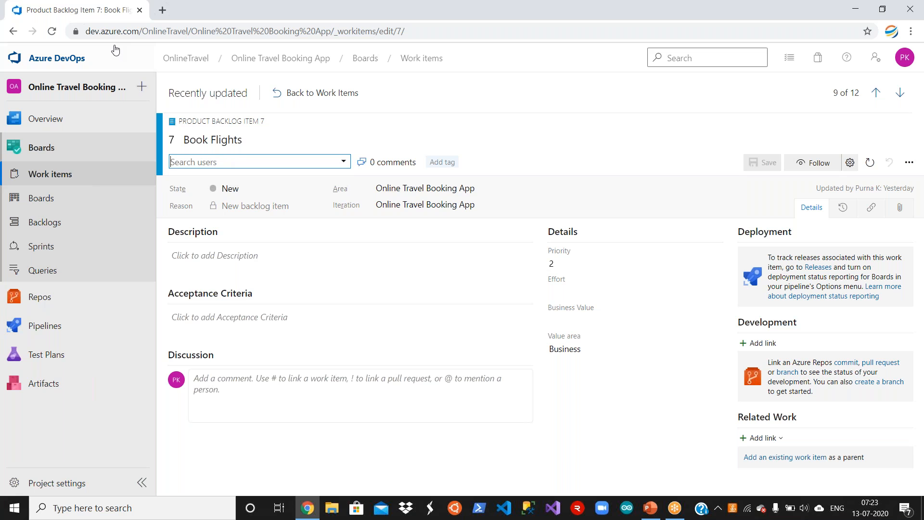
# Reload the Book Flights page and retry the assignee search with the same partial name
pyautogui.click(52, 32)
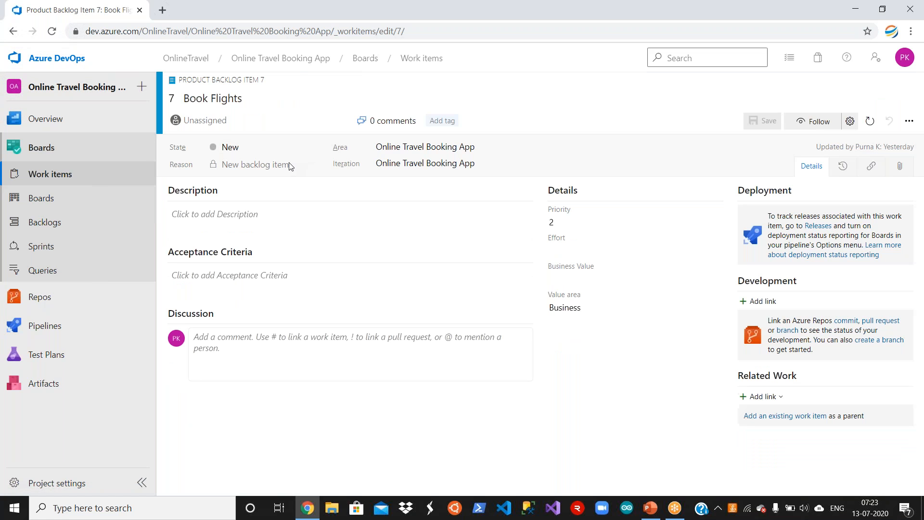
pyautogui.click(228, 119)
pyautogui.write('r')
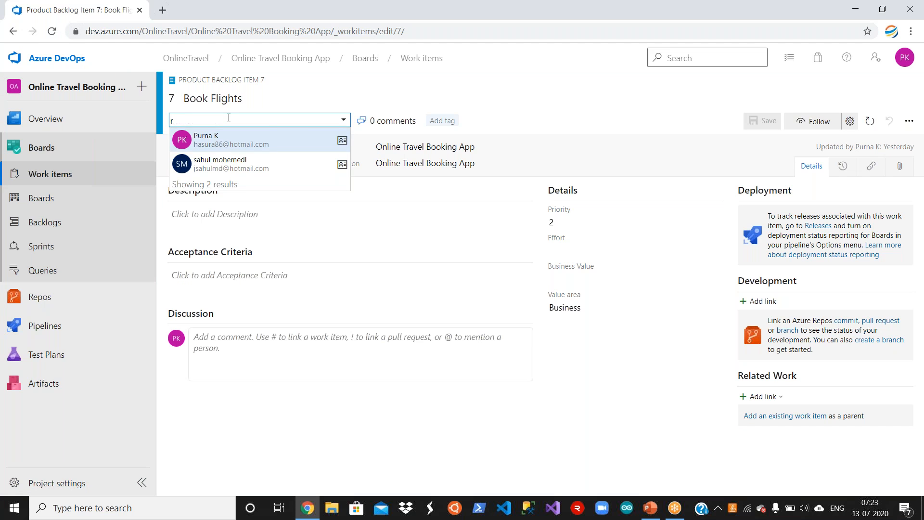
pyautogui.write('av')
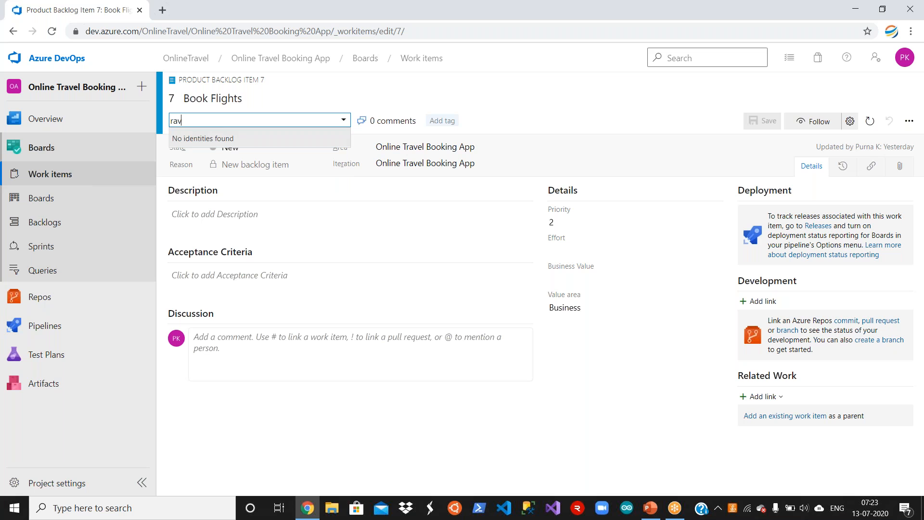
# Try the Book Flights assignee search with another user's name and with the original first name, clearing each entry
pyautogui.hotkey('ctrl', 'a')
pyautogui.write('purnaa')
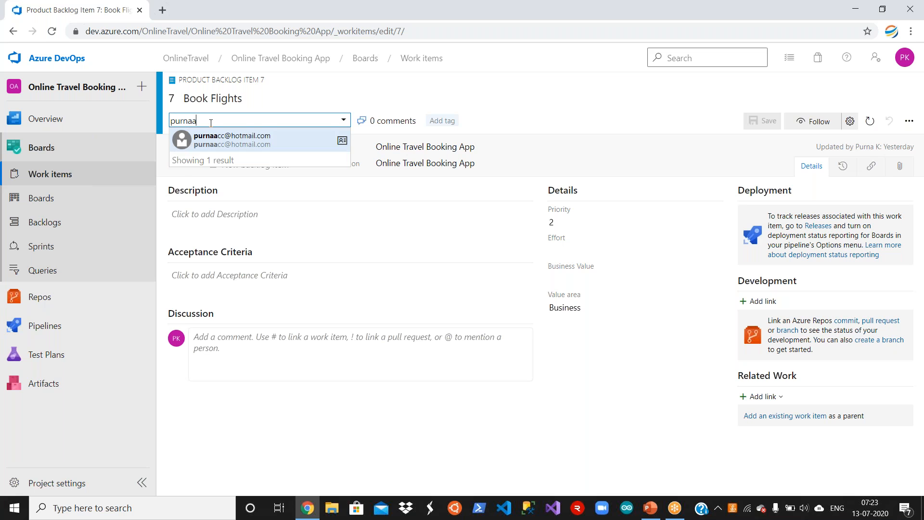
pyautogui.press('BackSpace')
pyautogui.press('BackSpace')
pyautogui.press('BackSpace')
pyautogui.press('BackSpace')
pyautogui.press('BackSpace')
pyautogui.press('BackSpace')
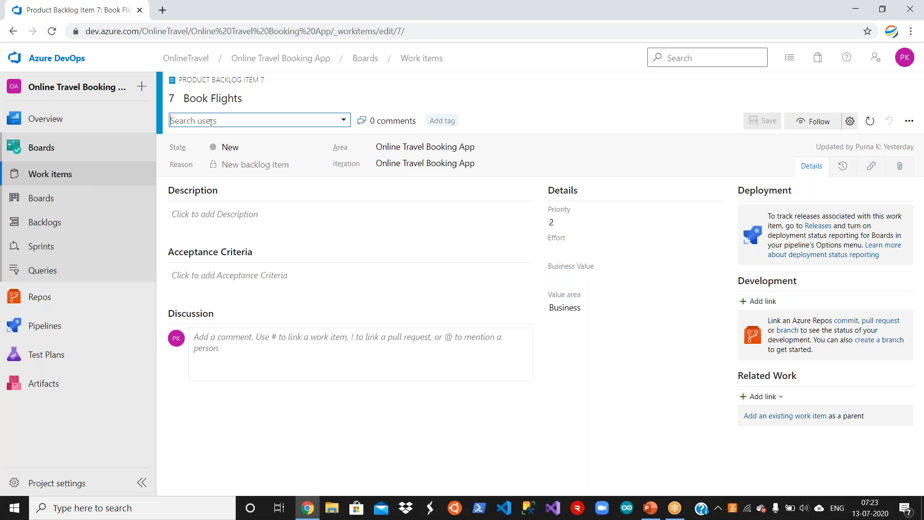
pyautogui.write('ravi')
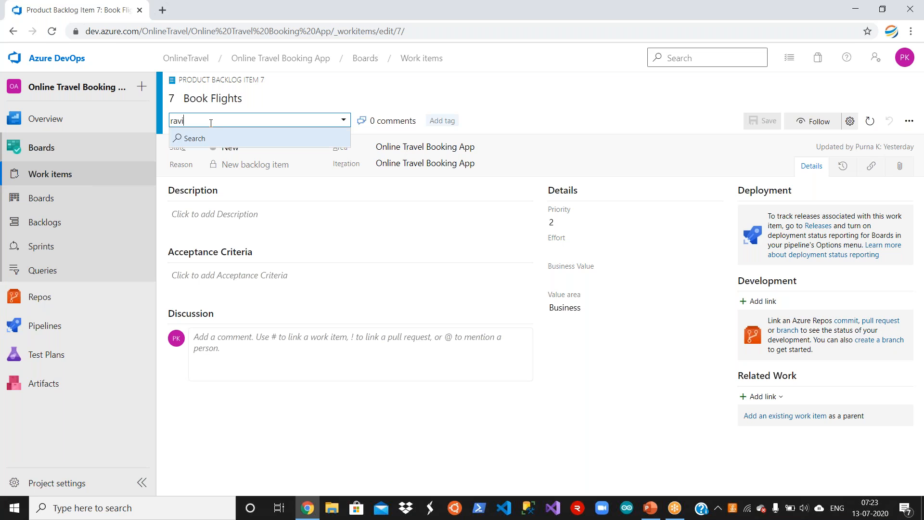
pyautogui.press('BackSpace')
pyautogui.press('BackSpace')
pyautogui.press('BackSpace')
pyautogui.press('BackSpace')
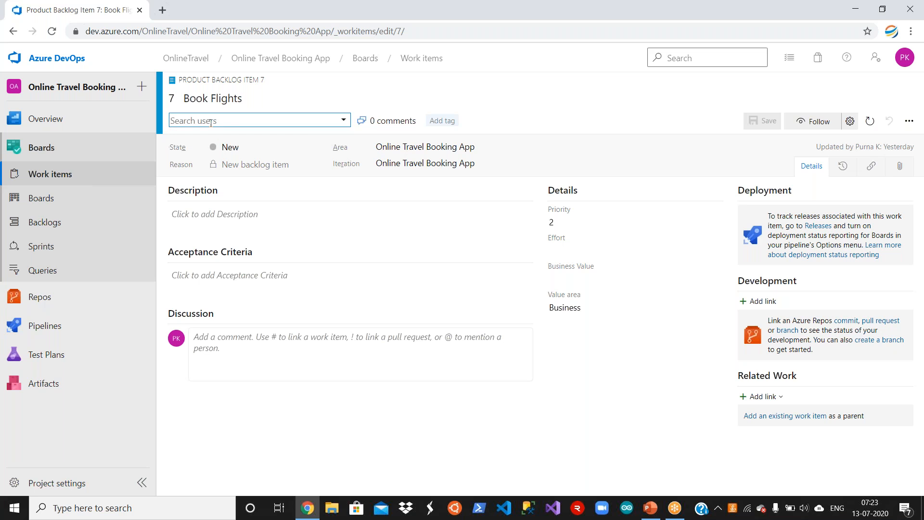
# Try to find the Book Flights assignee by full e-mail address and clear the search
pyautogui.hotkey('ctrl', 'v')
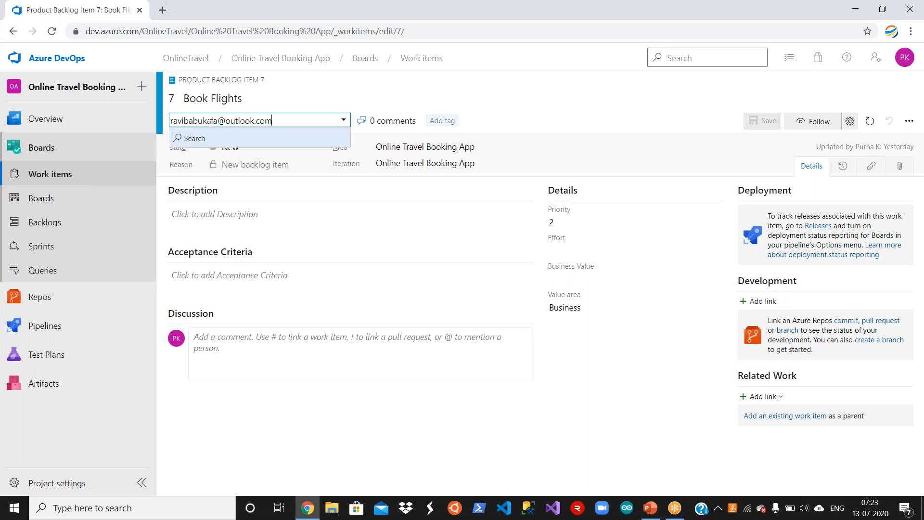
pyautogui.click(193, 139)
pyautogui.press('BackSpace')
pyautogui.press('BackSpace')
pyautogui.press('BackSpace')
pyautogui.press('BackSpace')
pyautogui.press('BackSpace')
pyautogui.press('BackSpace')
pyautogui.press('BackSpace')
pyautogui.press('BackSpace')
pyautogui.press('BackSpace')
pyautogui.press('BackSpace')
pyautogui.press('BackSpace')
pyautogui.press('BackSpace')
pyautogui.press('BackSpace')
pyautogui.press('BackSpace')
pyautogui.press('BackSpace')
pyautogui.press('BackSpace')
pyautogui.press('BackSpace')
pyautogui.press('BackSpace')
pyautogui.press('BackSpace')
pyautogui.press('BackSpace')
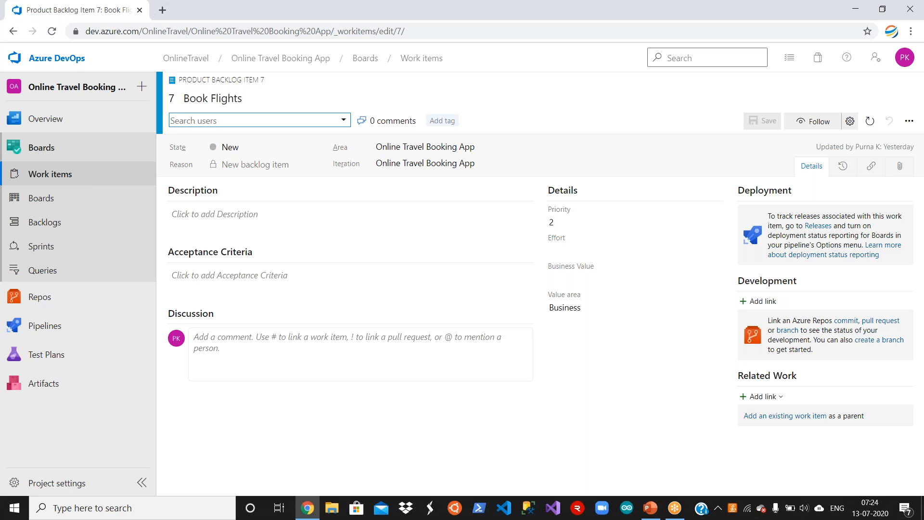
# Assign the Book Flights backlog item to the other team member by e-mail account and set its iteration to Sprint 1
pyautogui.write('pur')
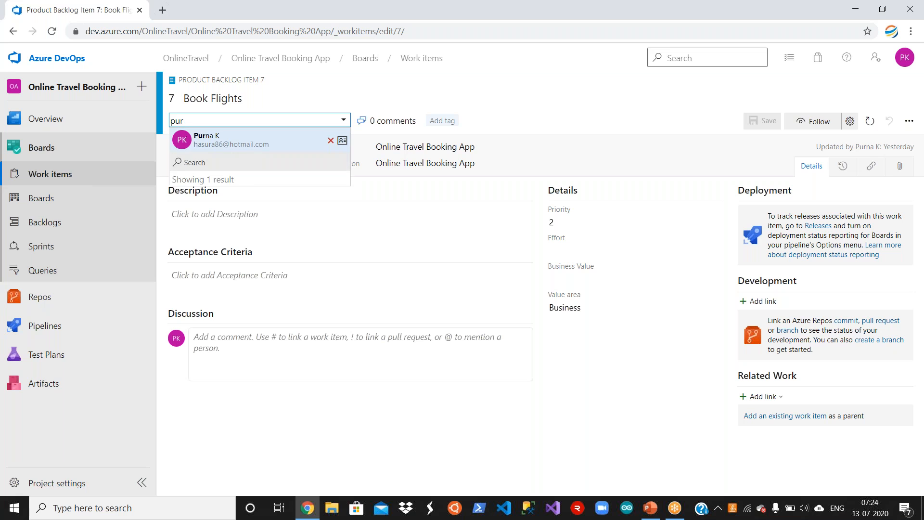
pyautogui.write('naa')
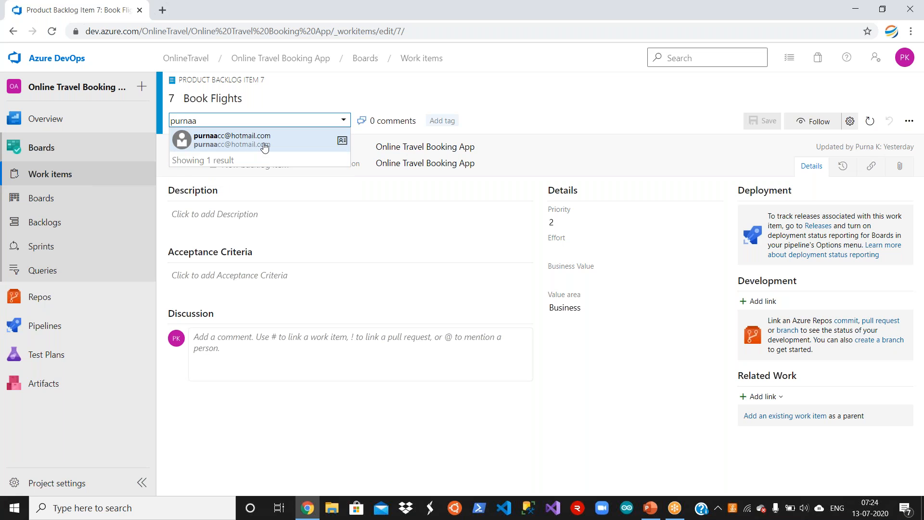
pyautogui.click(264, 147)
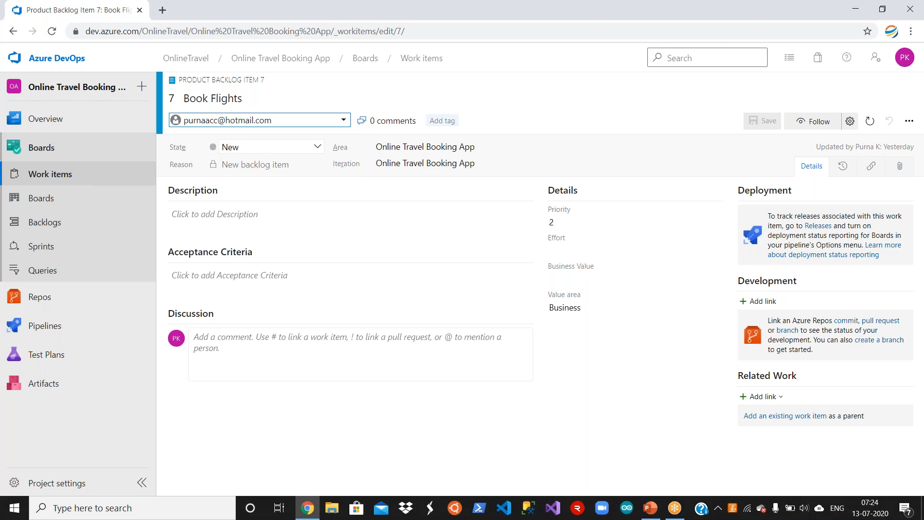
pyautogui.click(493, 161)
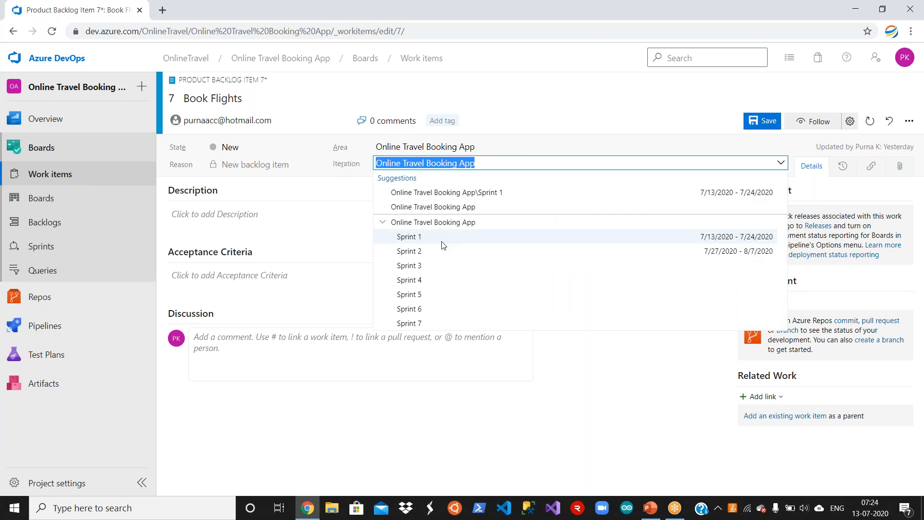
pyautogui.click(482, 235)
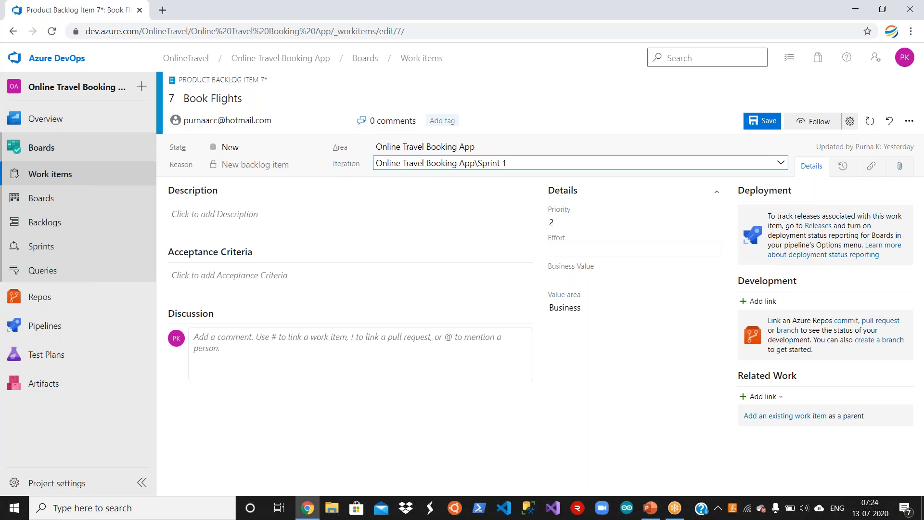
# Set Book Flights' effort to 60, business value to 1 and value area to Architectural, and save the item
pyautogui.click(567, 250)
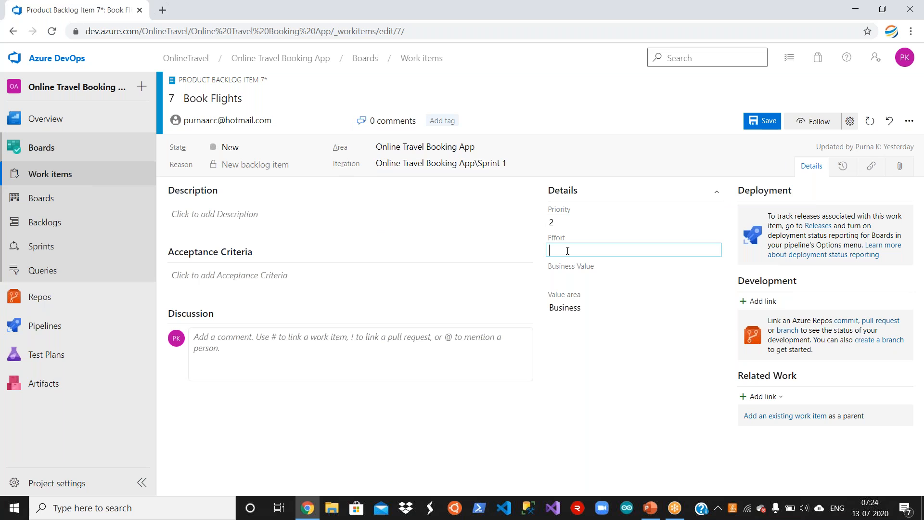
pyautogui.write('60')
pyautogui.click(571, 279)
pyautogui.write('1')
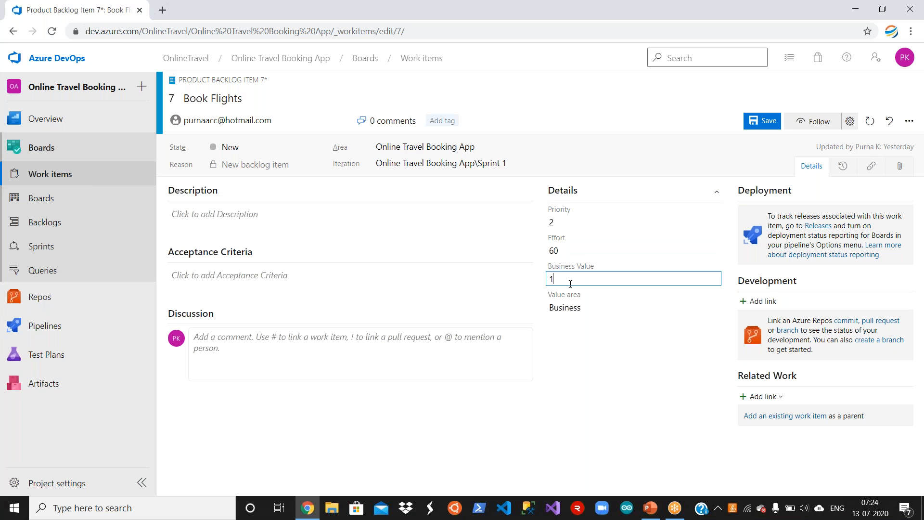
pyautogui.click(624, 308)
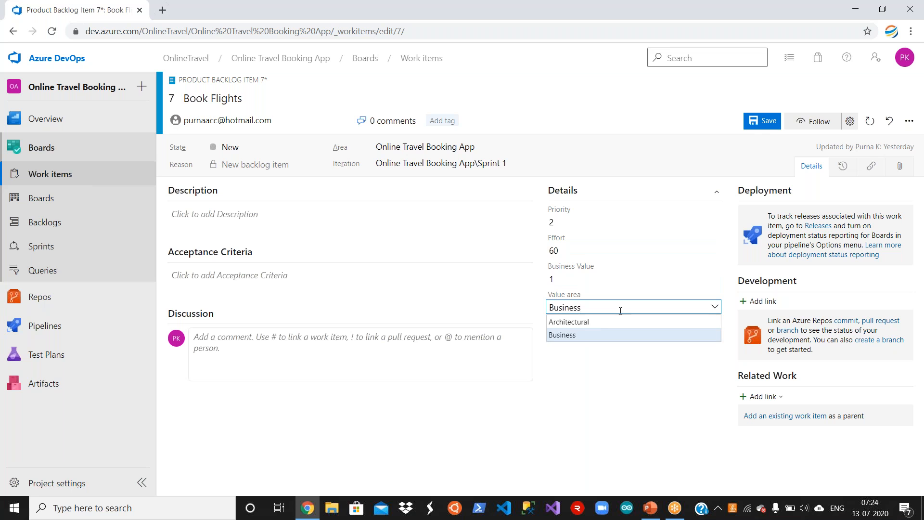
pyautogui.click(606, 321)
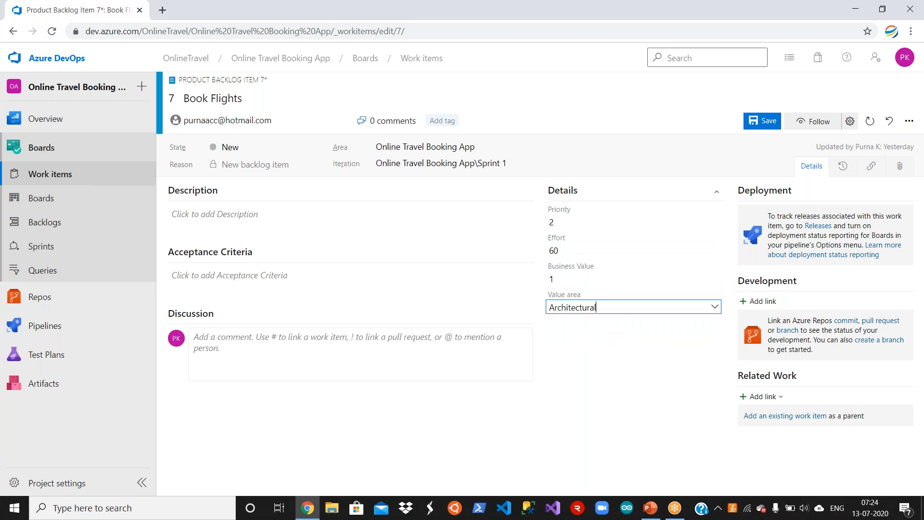
pyautogui.click(754, 127)
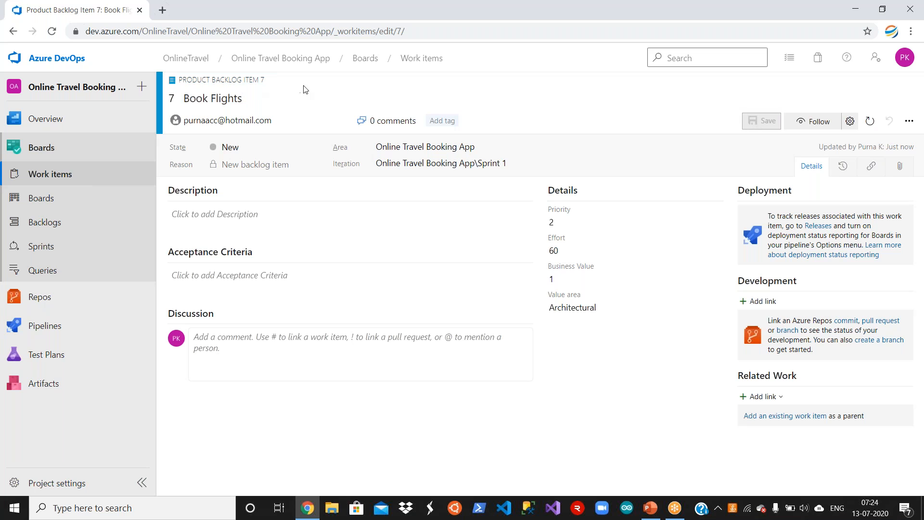
# Review the recently updated work items and look through the Online Travel Booking App Team, API, Database and Dotnet boards
pyautogui.click(50, 177)
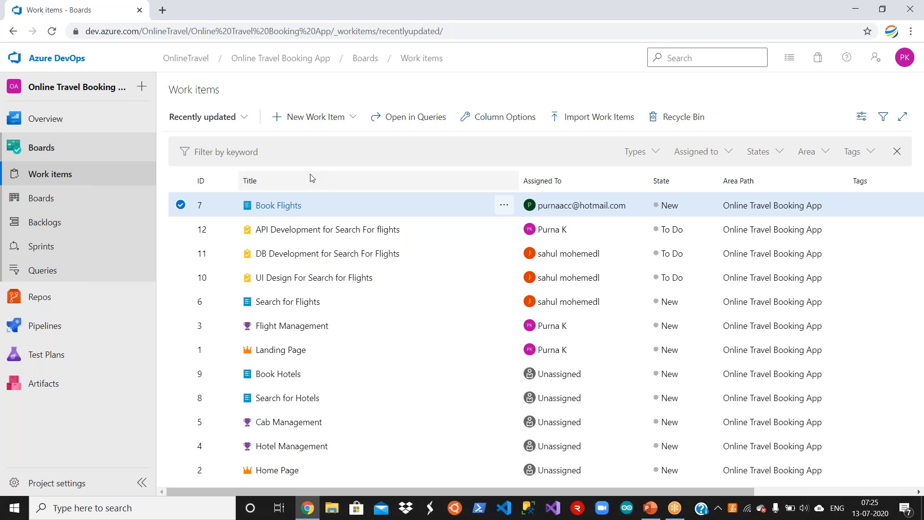
pyautogui.click(50, 202)
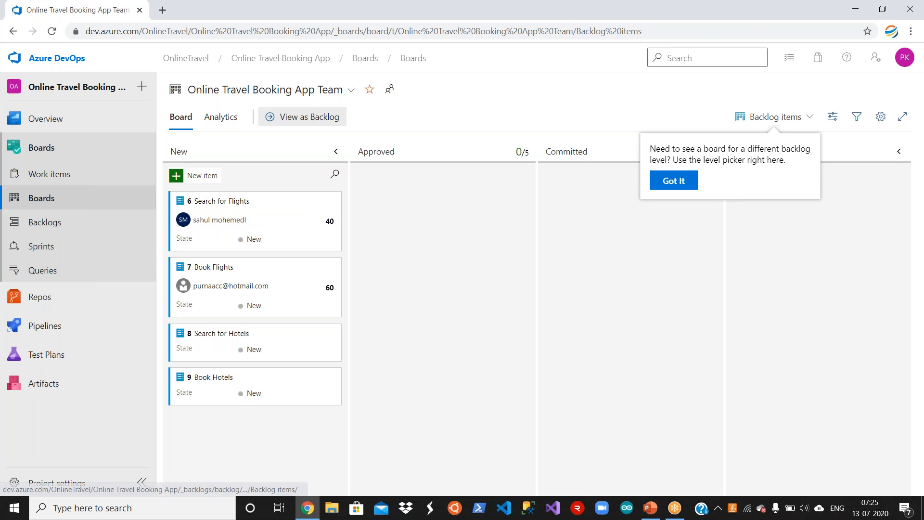
pyautogui.click(347, 96)
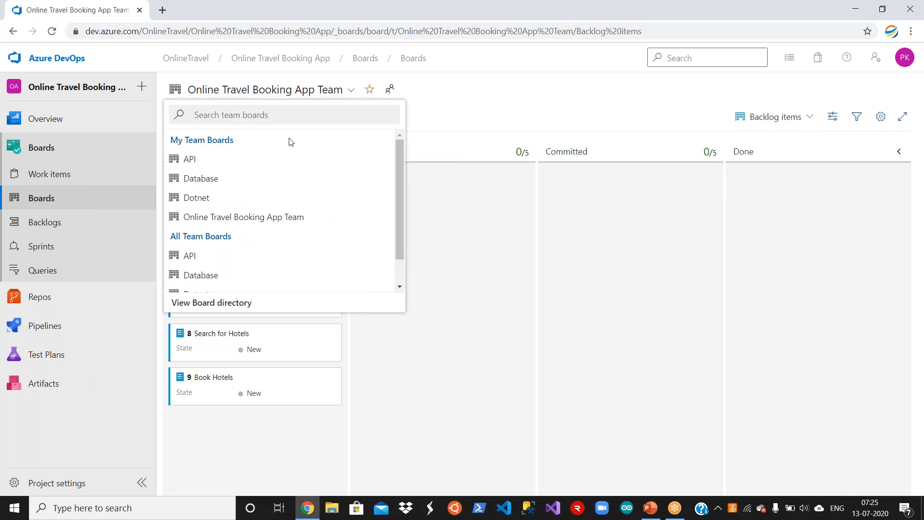
pyautogui.click(279, 167)
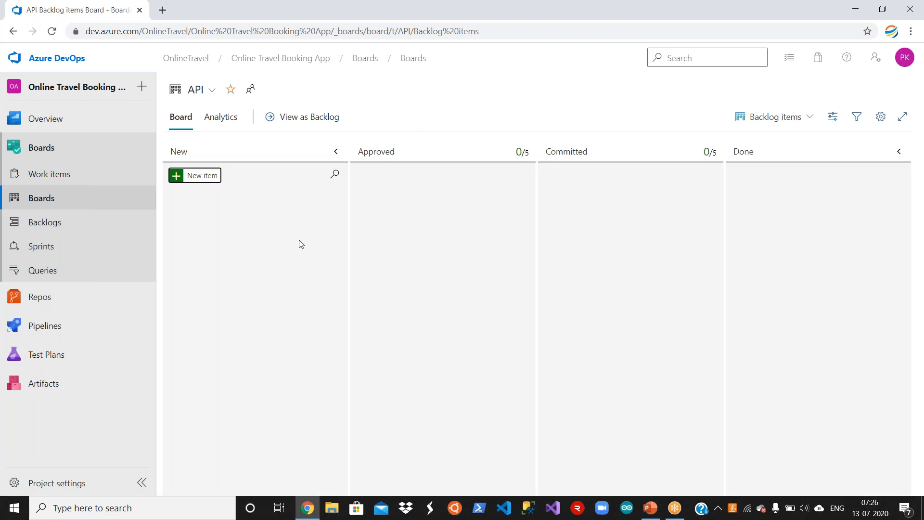
pyautogui.click(216, 91)
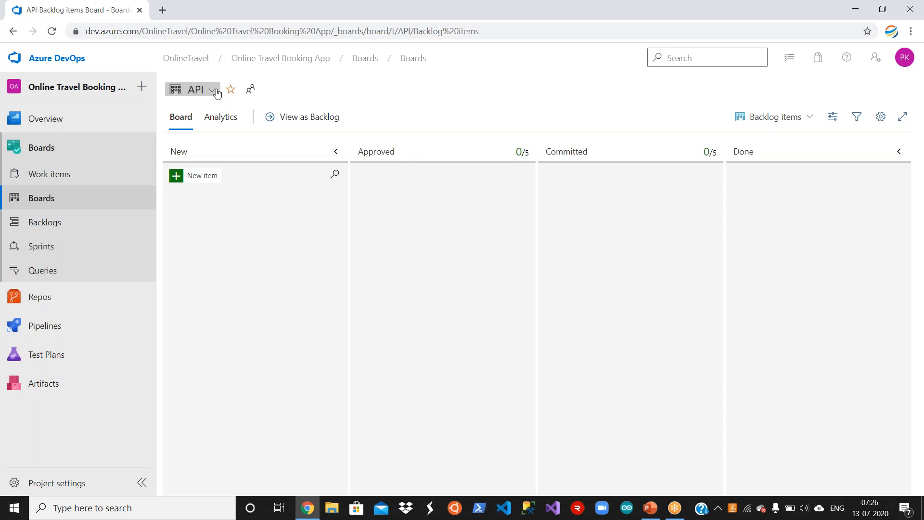
pyautogui.click(214, 180)
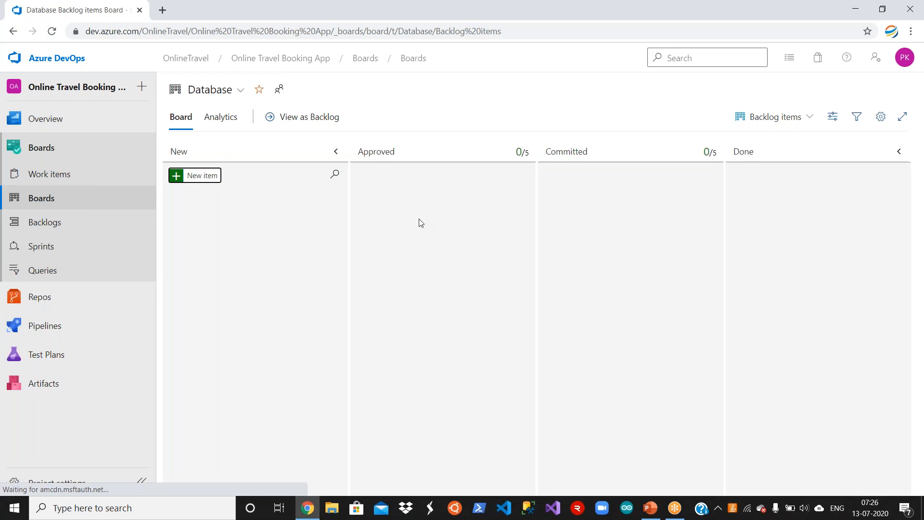
pyautogui.click(243, 91)
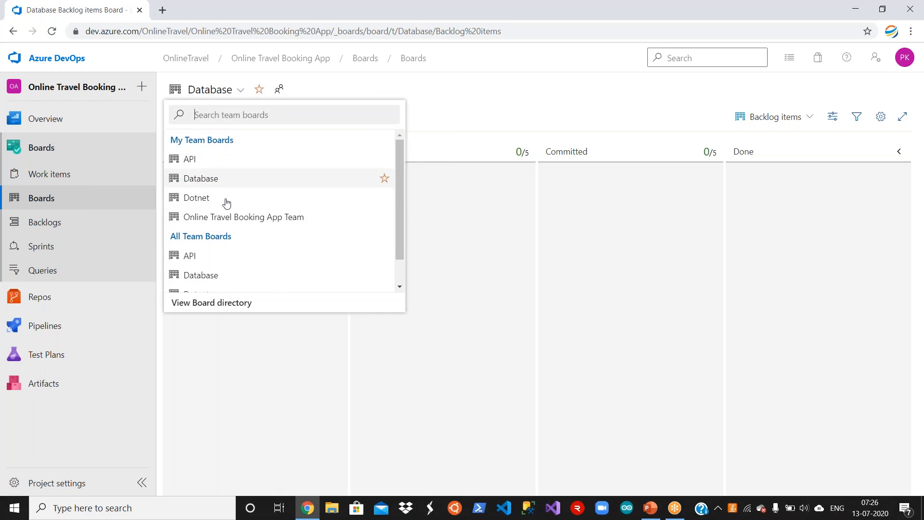
pyautogui.click(215, 198)
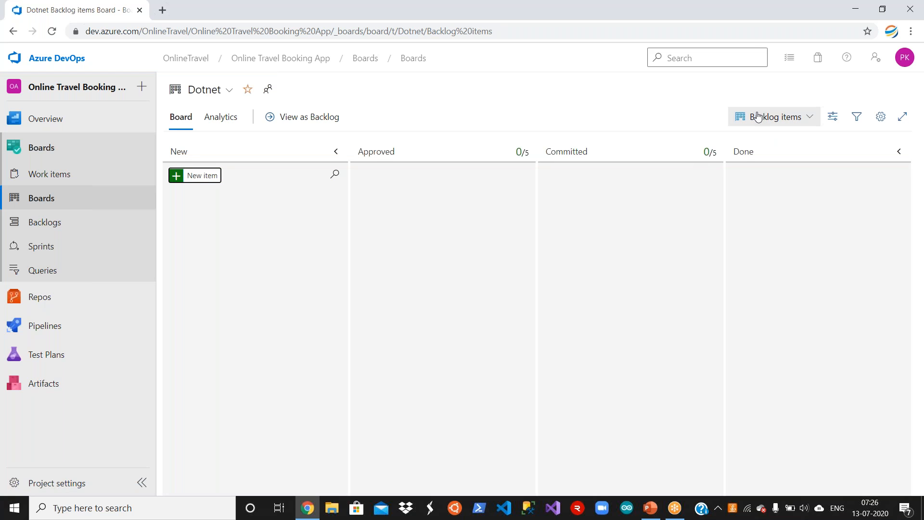
# View the Dotnet board at the Features level and revisit the API and Database team boards
pyautogui.click(801, 121)
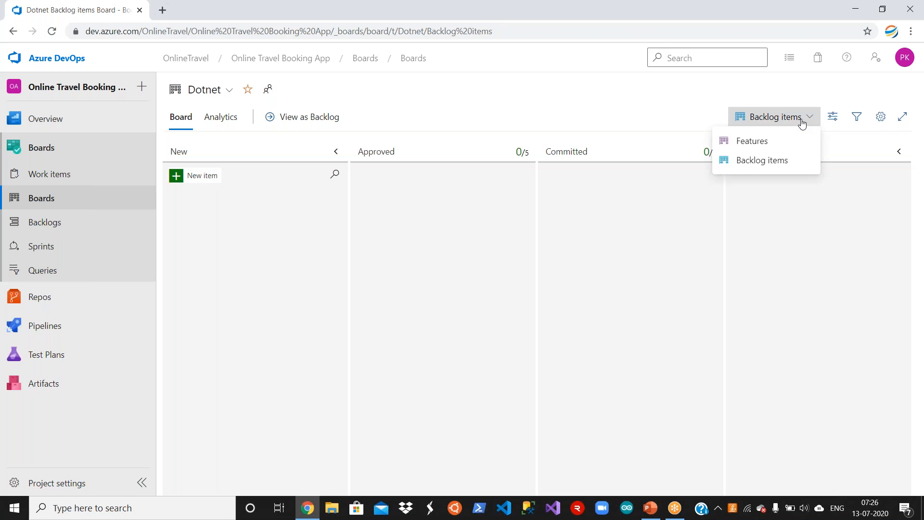
pyautogui.click(752, 140)
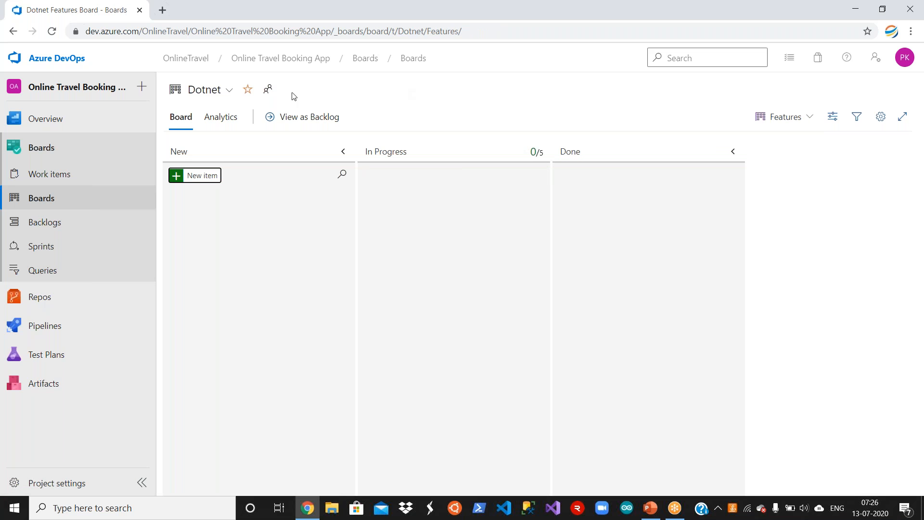
pyautogui.click(229, 92)
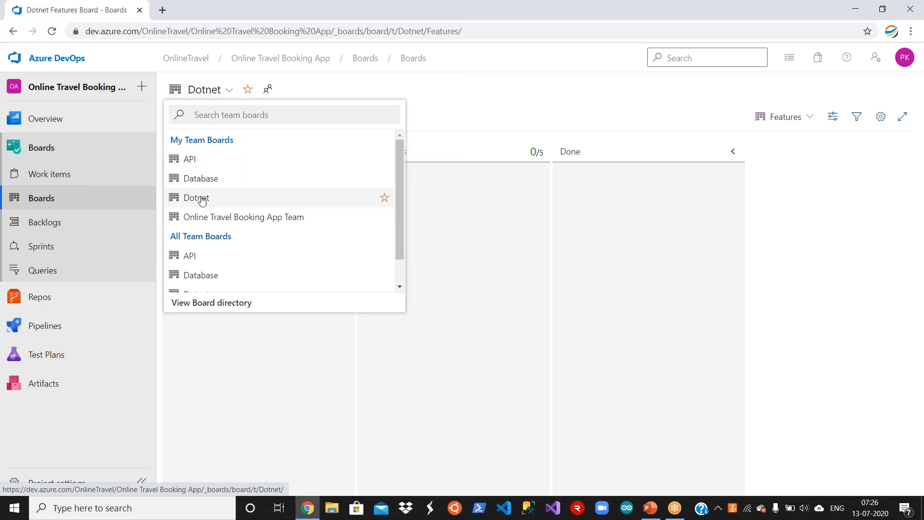
pyautogui.click(198, 160)
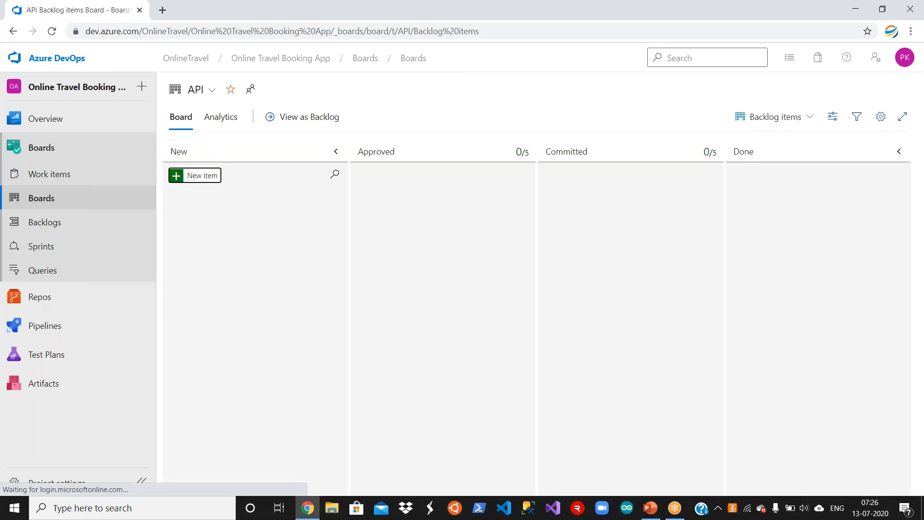
pyautogui.click(209, 96)
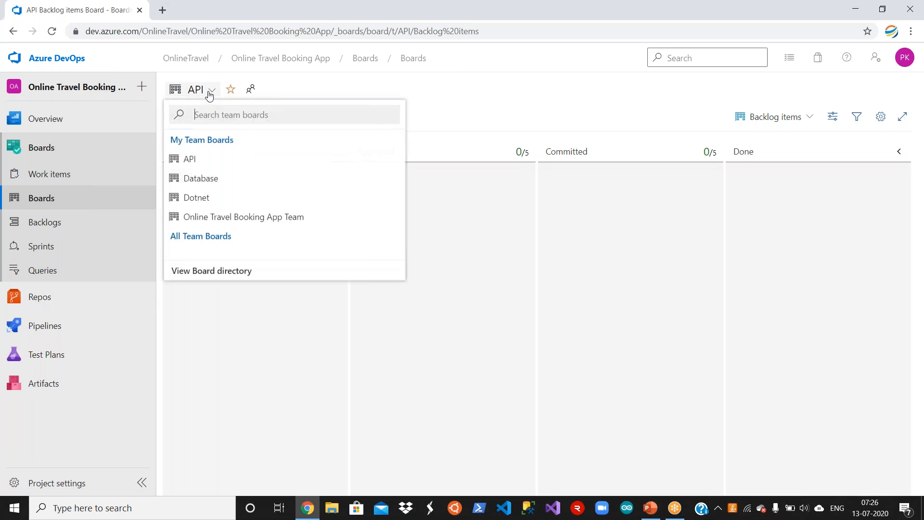
pyautogui.click(207, 180)
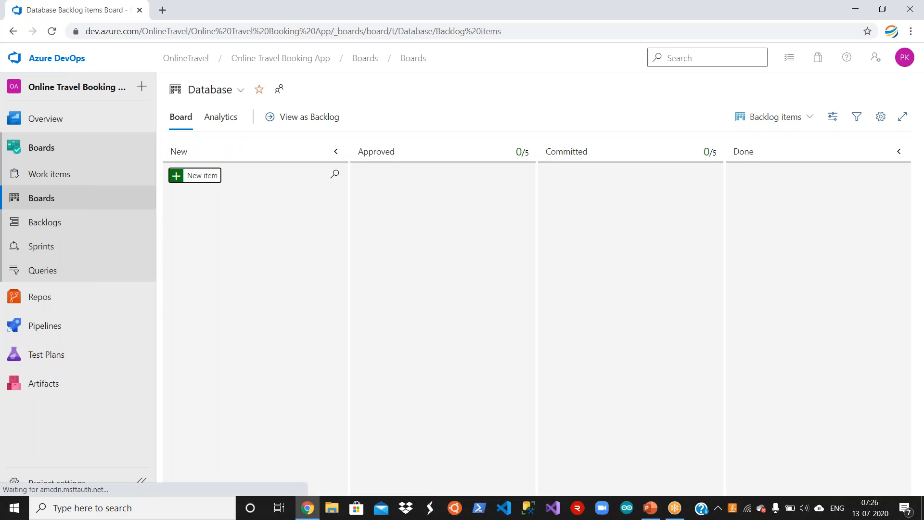
# Return to the Online Travel Booking App Team board and show it at the Features level
pyautogui.click(232, 92)
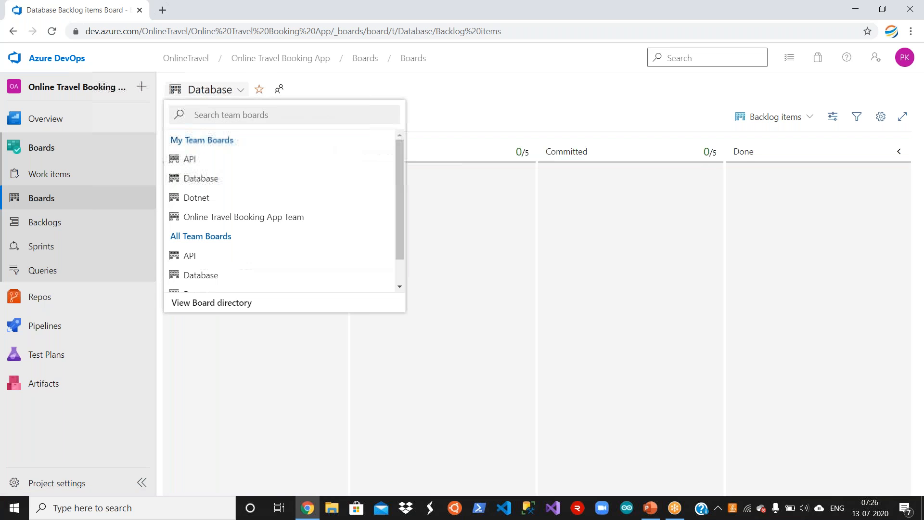
pyautogui.click(224, 219)
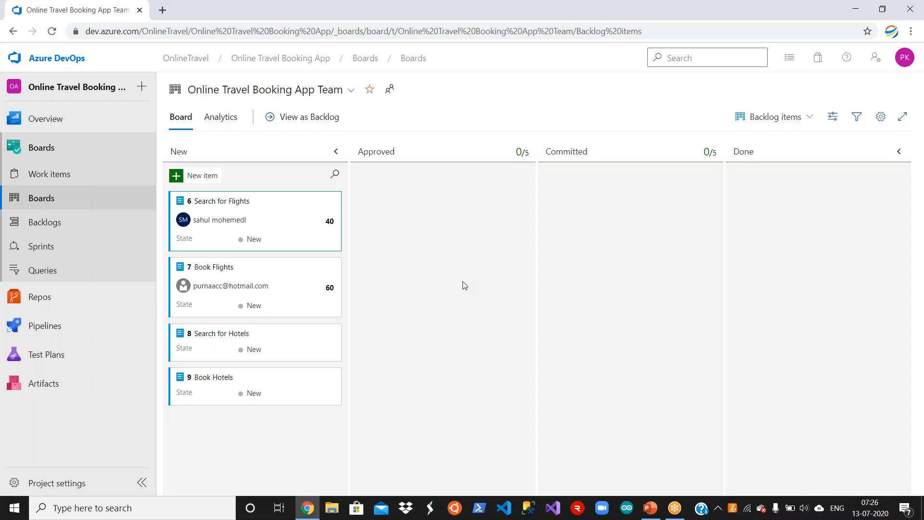
pyautogui.click(785, 121)
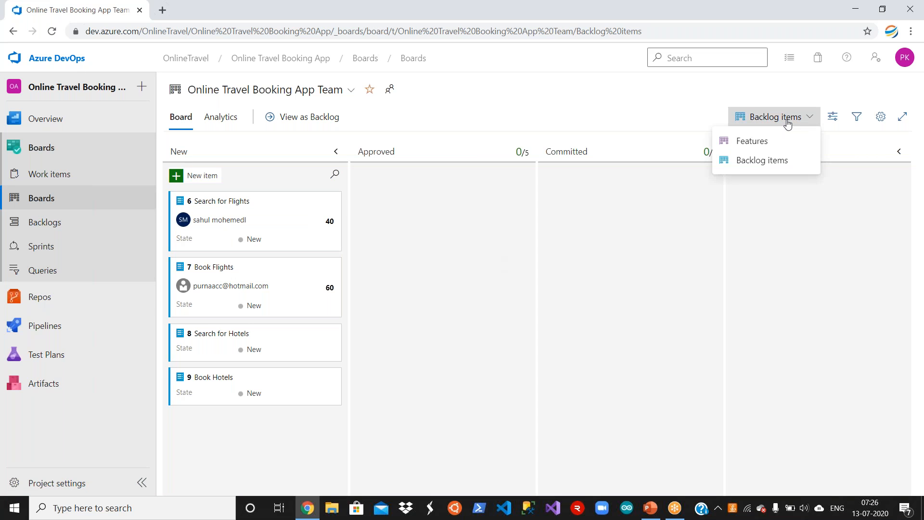
pyautogui.click(766, 140)
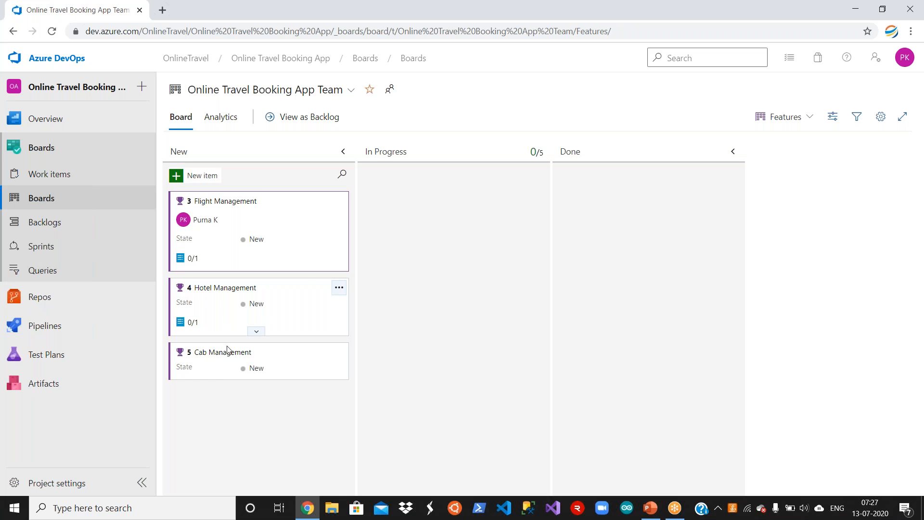
# Check the team board and backlog level choices without changing them, and open the Features board's Analytics view
pyautogui.click(351, 91)
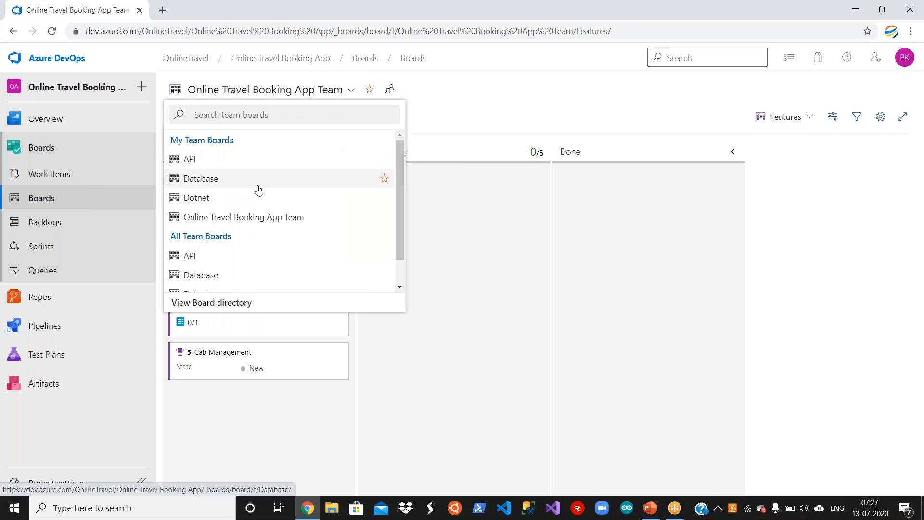
pyautogui.click(502, 141)
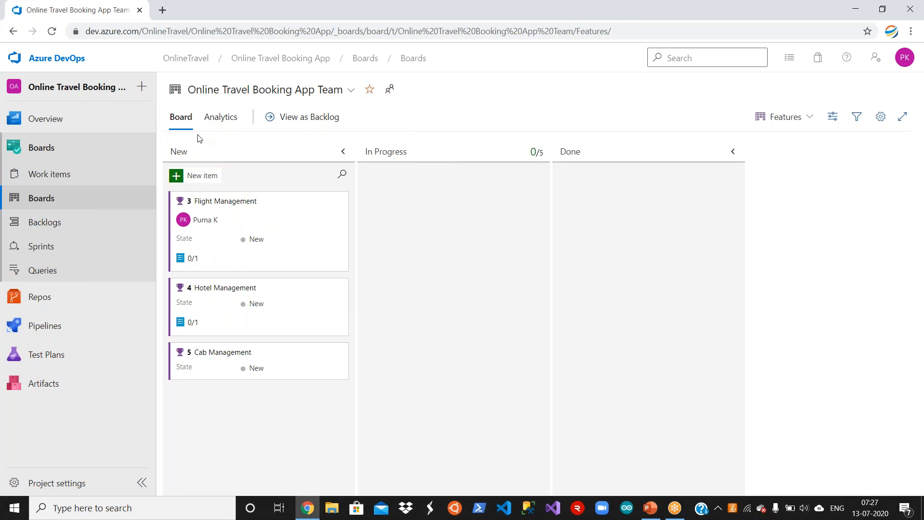
pyautogui.click(792, 129)
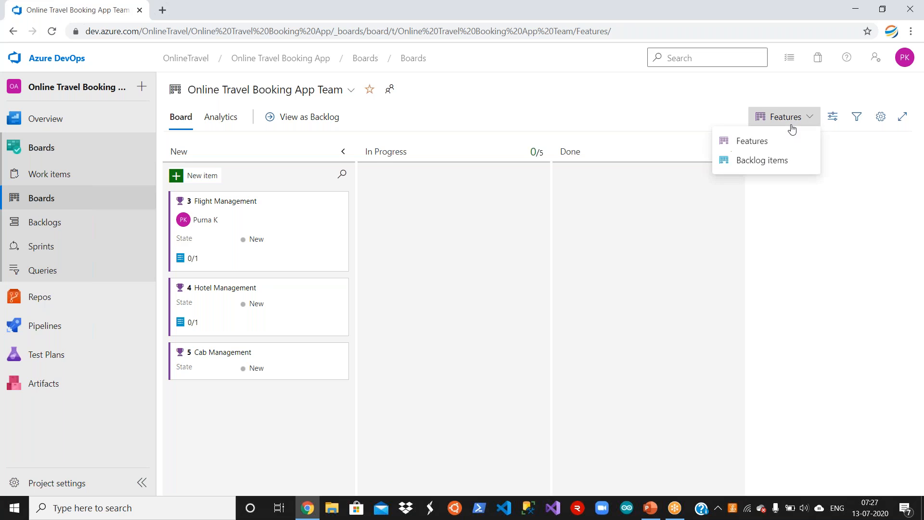
pyautogui.click(503, 125)
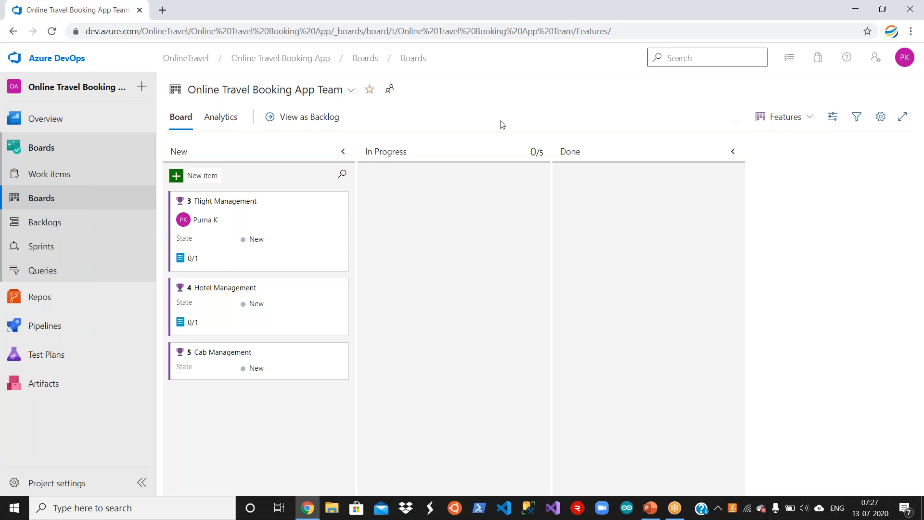
pyautogui.click(788, 122)
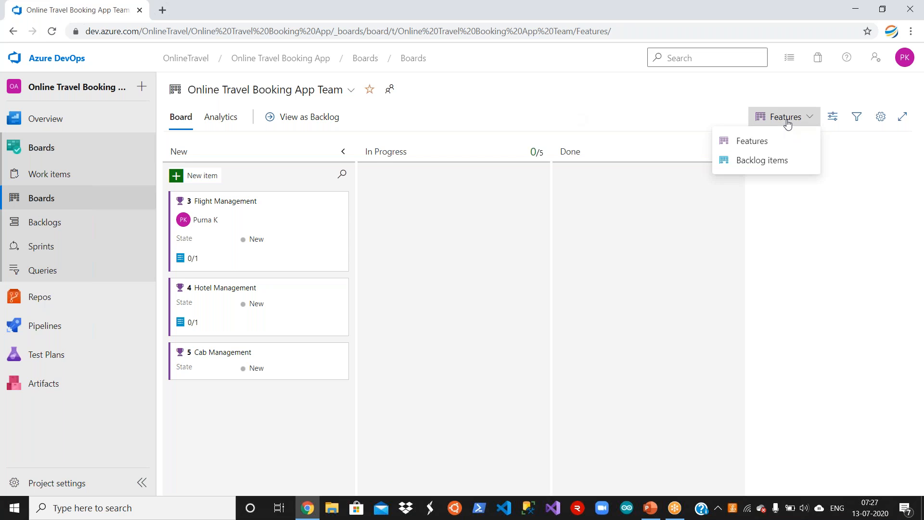
pyautogui.click(606, 124)
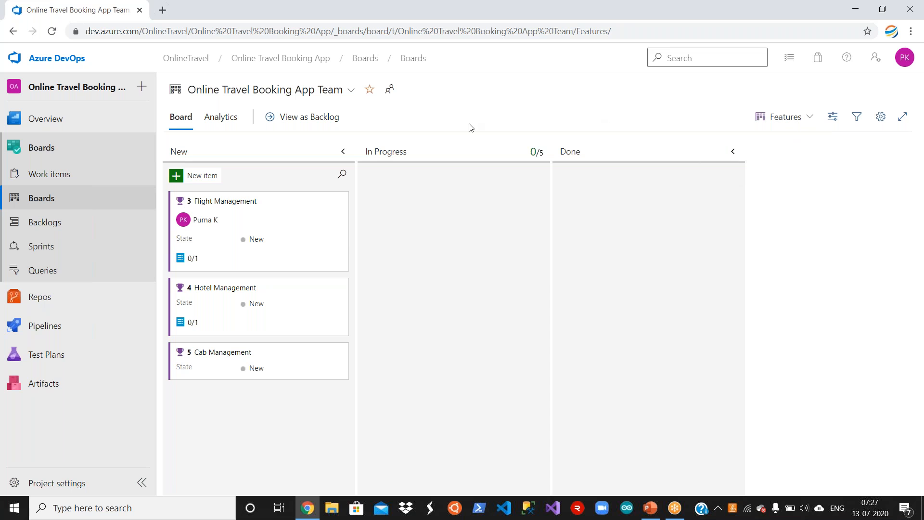
pyautogui.click(220, 120)
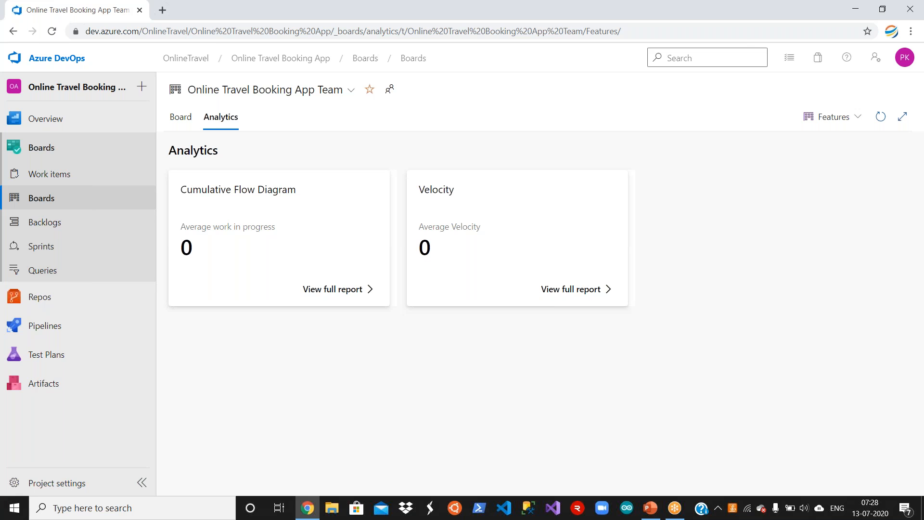
# On the Features board, check the Flight Management feature's state choices and move its card to In Progress
pyautogui.click(181, 119)
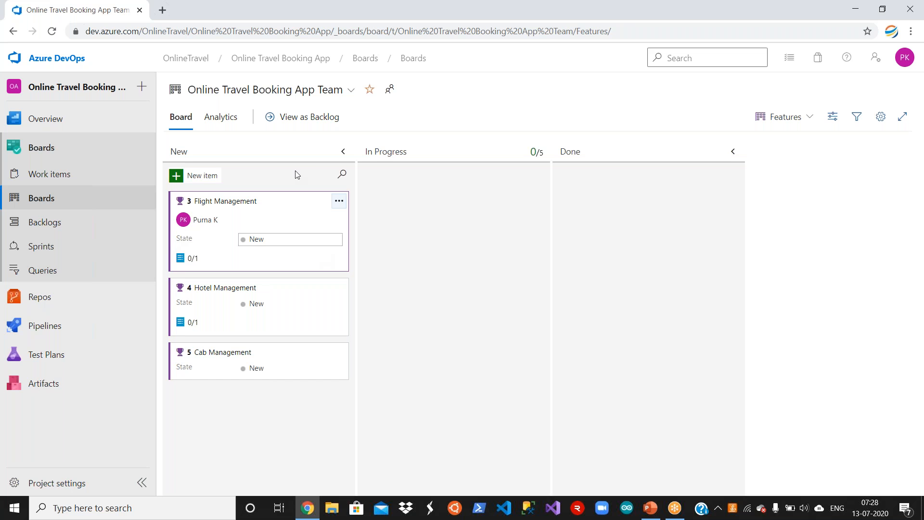
pyautogui.click(242, 202)
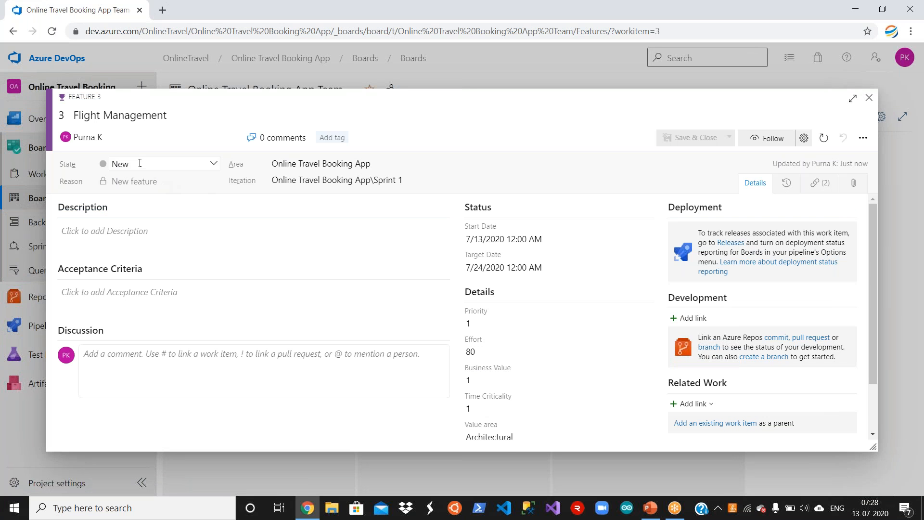
pyautogui.click(214, 165)
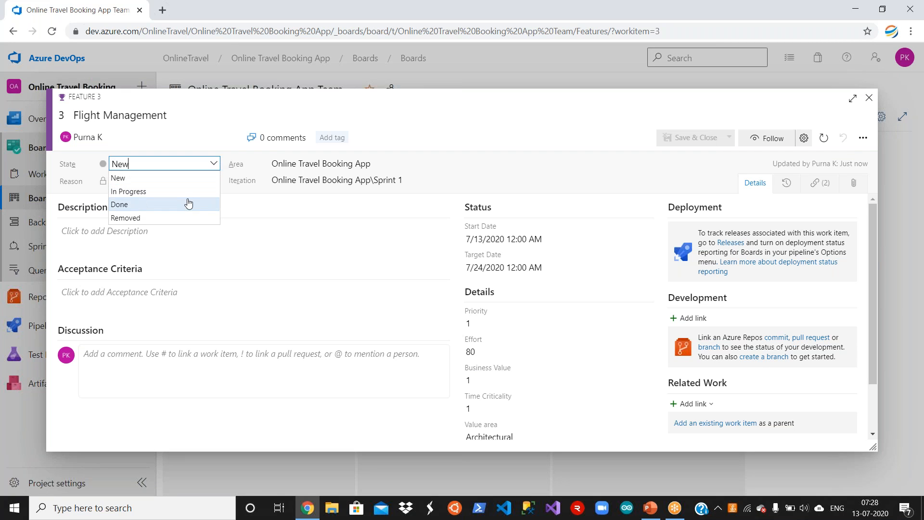
pyautogui.click(561, 145)
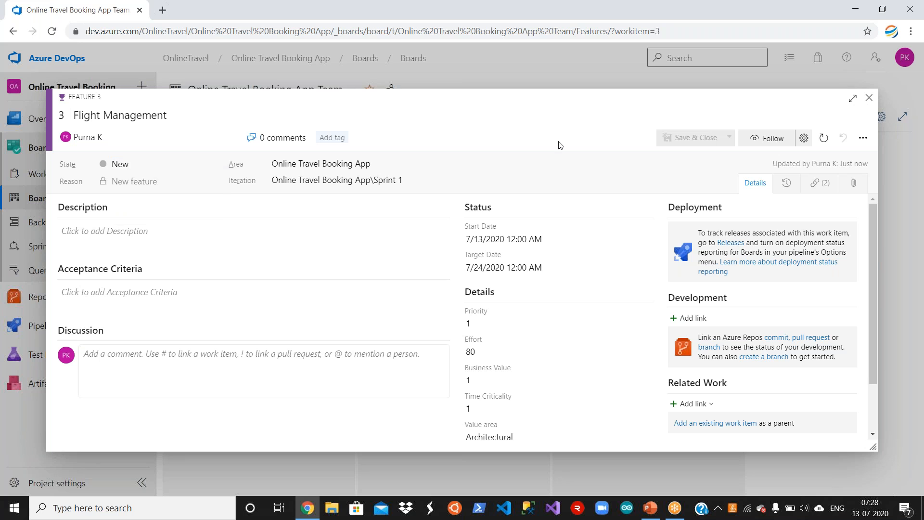
pyautogui.click(870, 98)
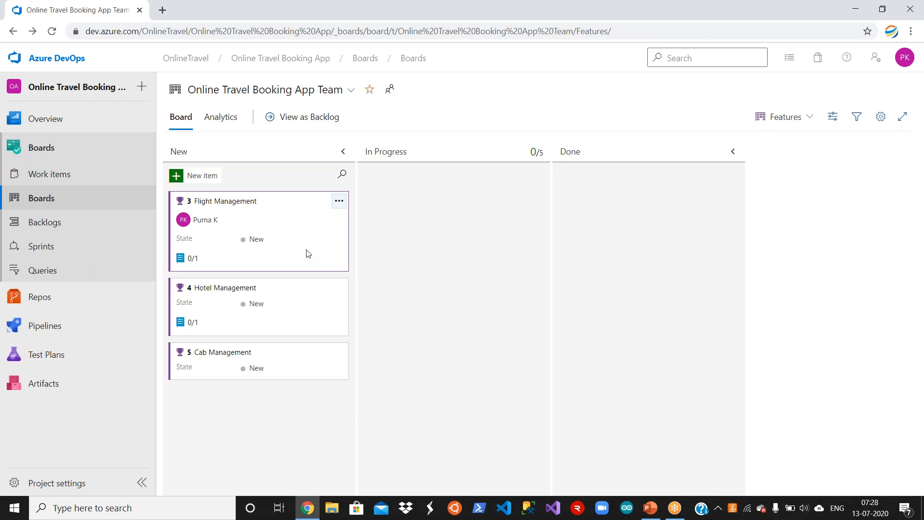
pyautogui.moveTo(308, 253); pyautogui.dragTo(500, 234)
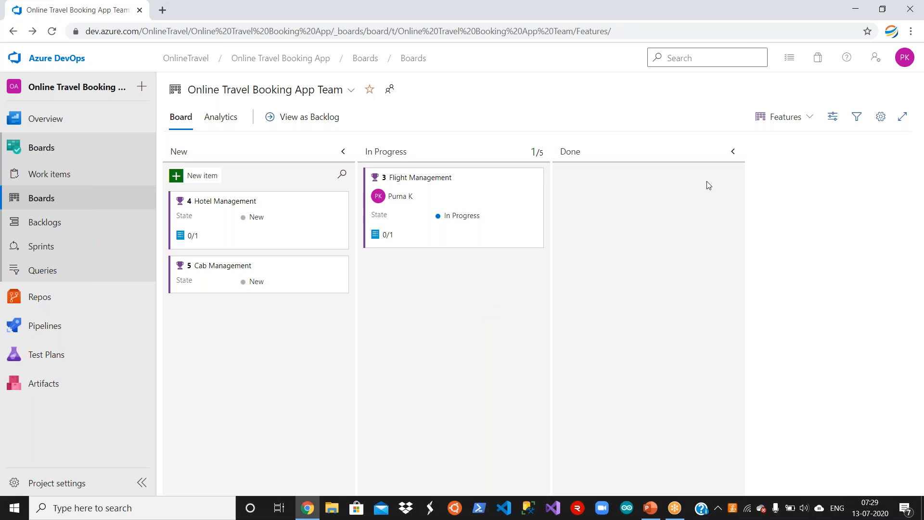
# Show the board at the Backlog items level and move Search for Flights and Book Flights to Approved
pyautogui.click(797, 120)
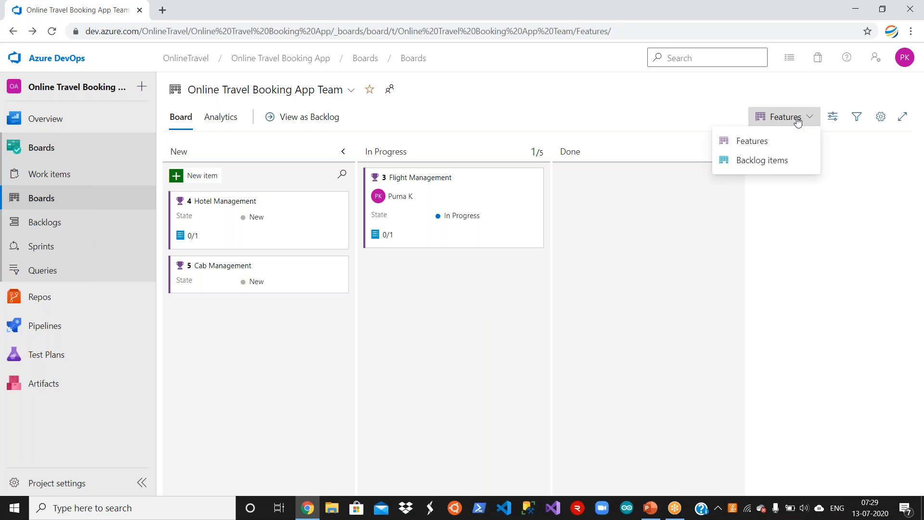
pyautogui.click(768, 164)
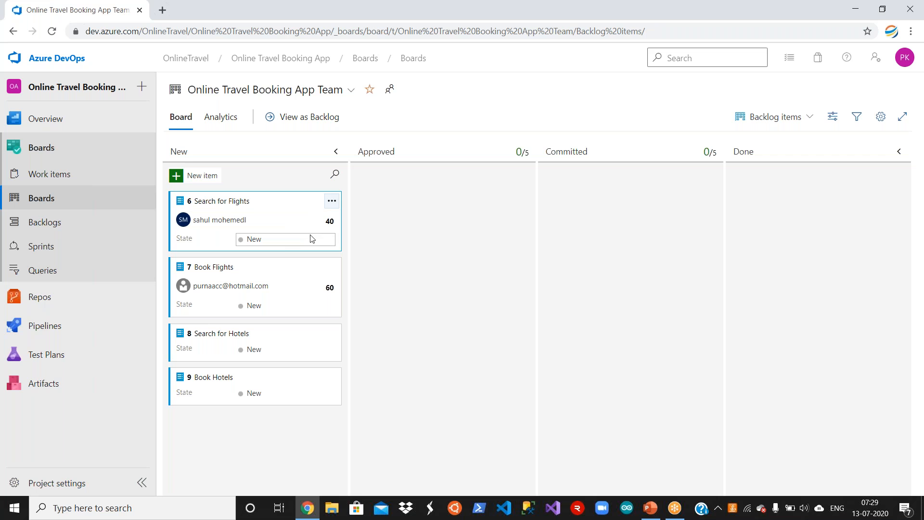
pyautogui.moveTo(299, 233); pyautogui.dragTo(481, 238)
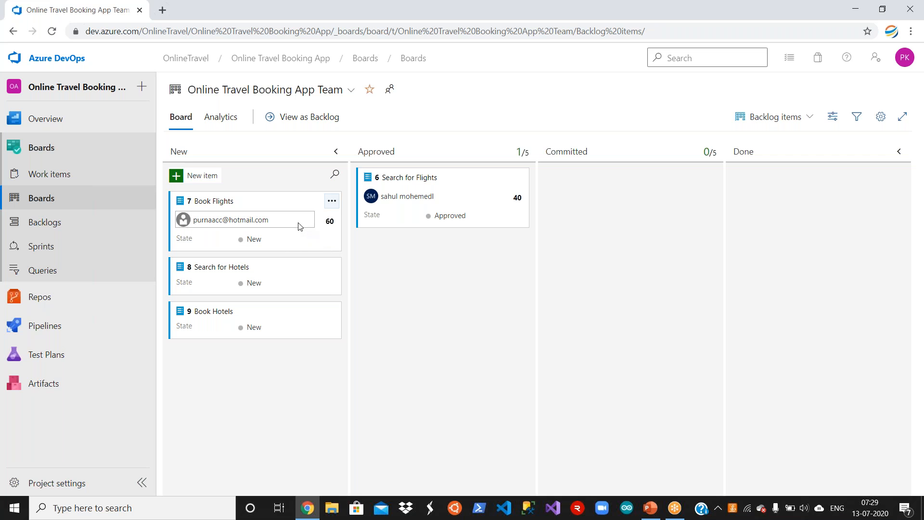
pyautogui.moveTo(306, 233); pyautogui.dragTo(497, 299)
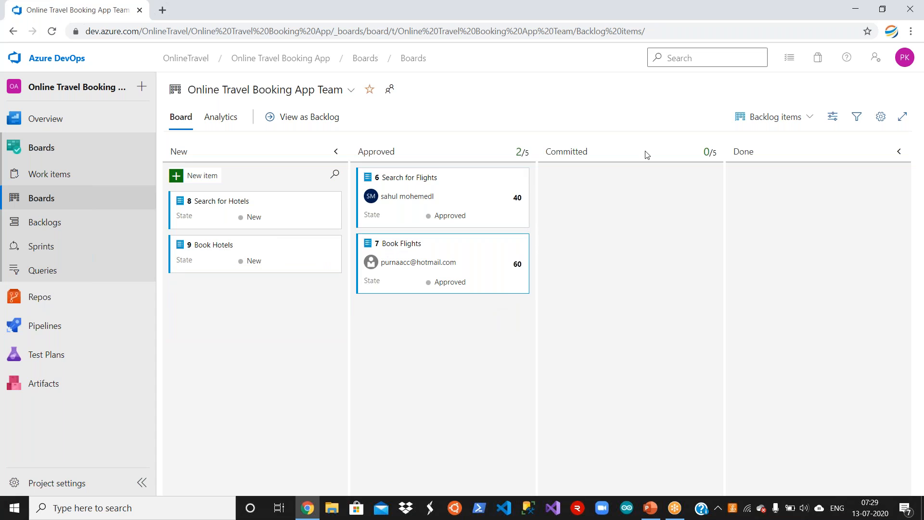
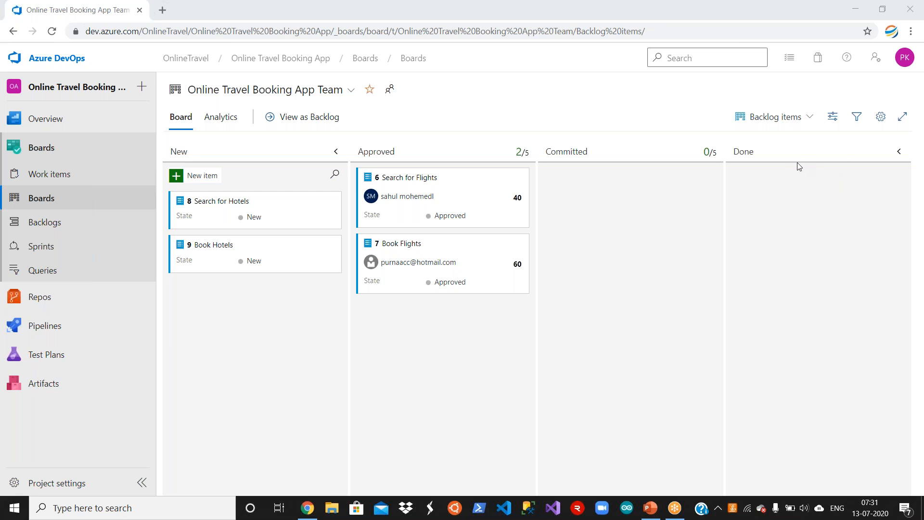
pyautogui.click(581, 306)
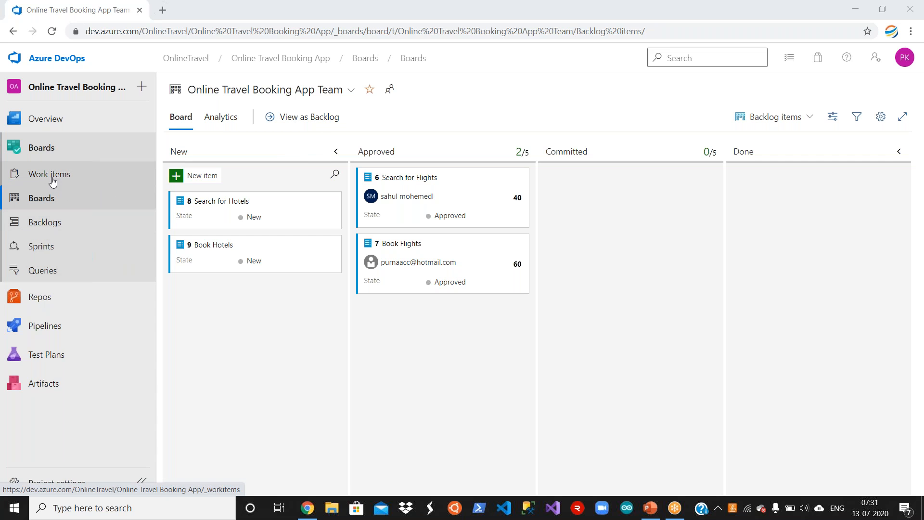
# View the board as a backlog and narrow the Planning pane to widen the work item list
pyautogui.click(299, 123)
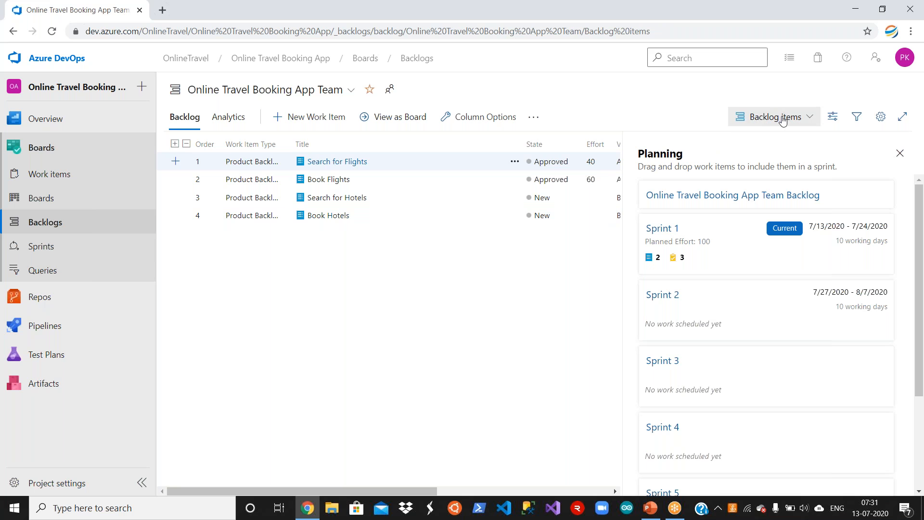
pyautogui.click(783, 119)
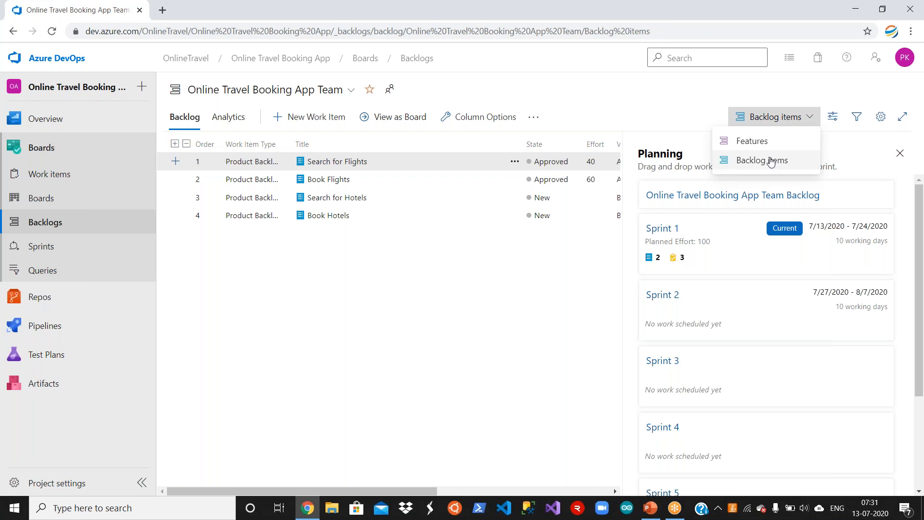
pyautogui.click(615, 102)
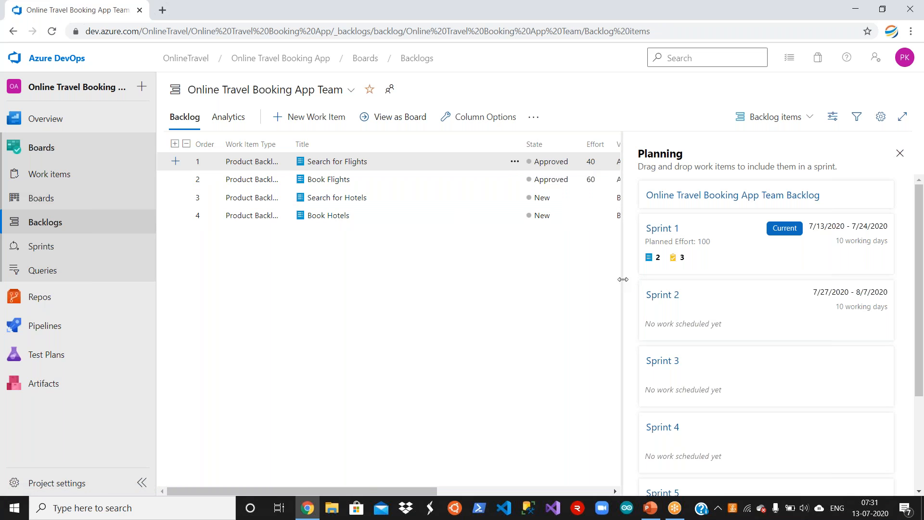
pyautogui.moveTo(623, 253); pyautogui.dragTo(682, 253)
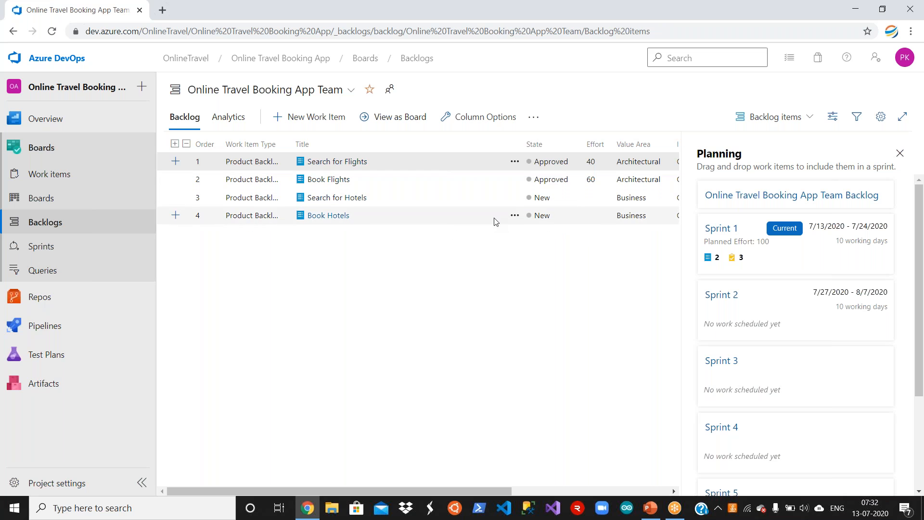
# Look at the Features-level backlog and the Backlog items analytics, ending on the Backlog items list
pyautogui.click(797, 117)
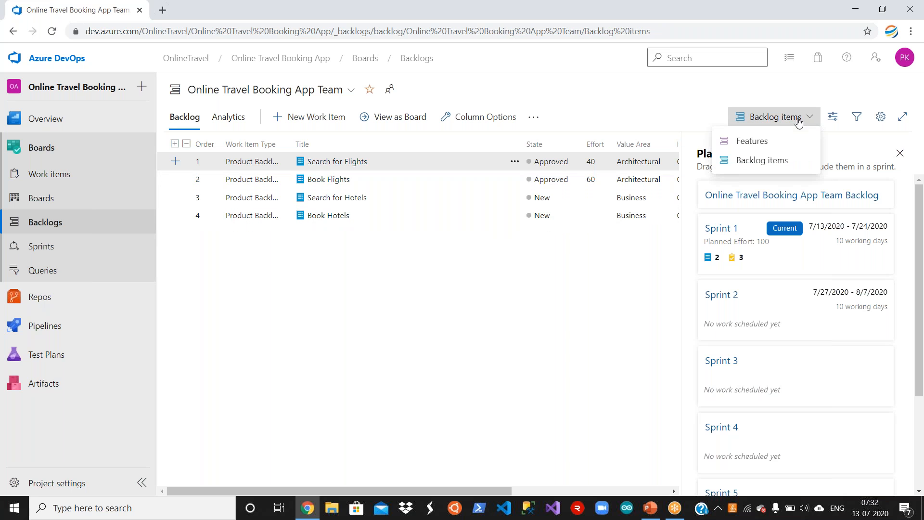
pyautogui.click(765, 144)
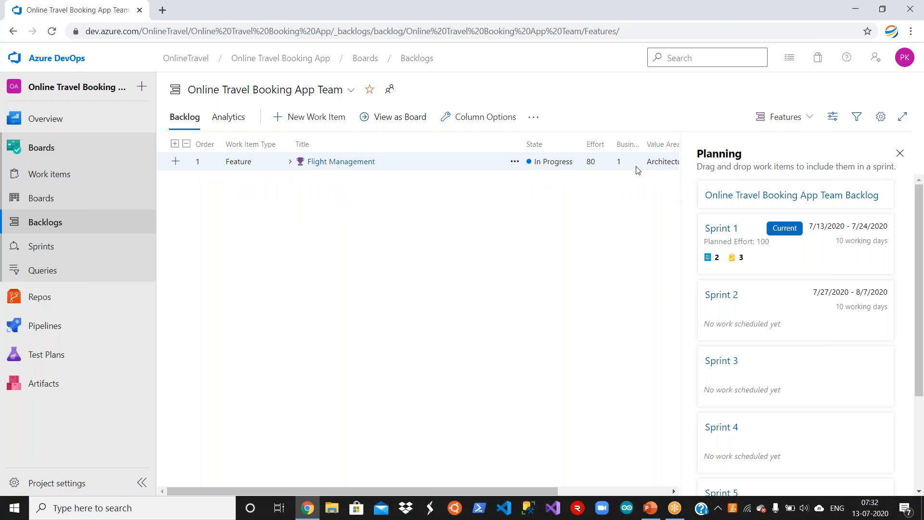
pyautogui.click(798, 118)
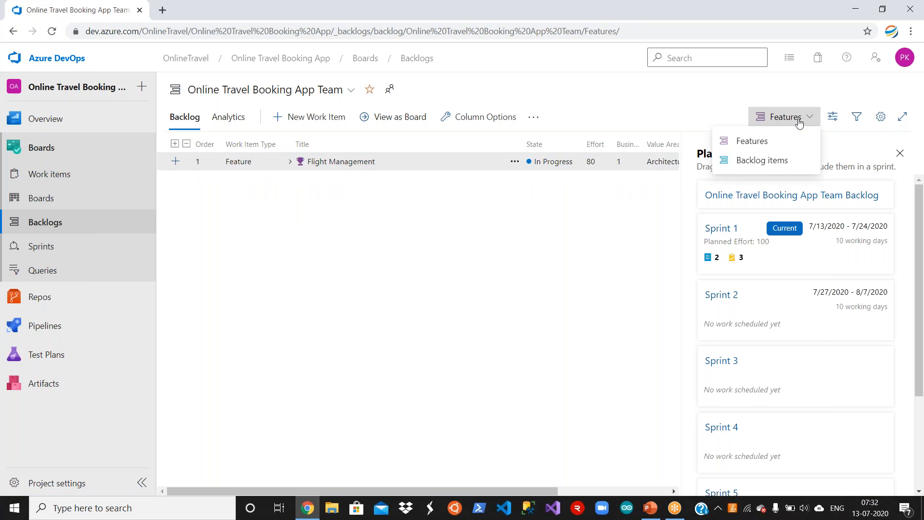
pyautogui.click(771, 161)
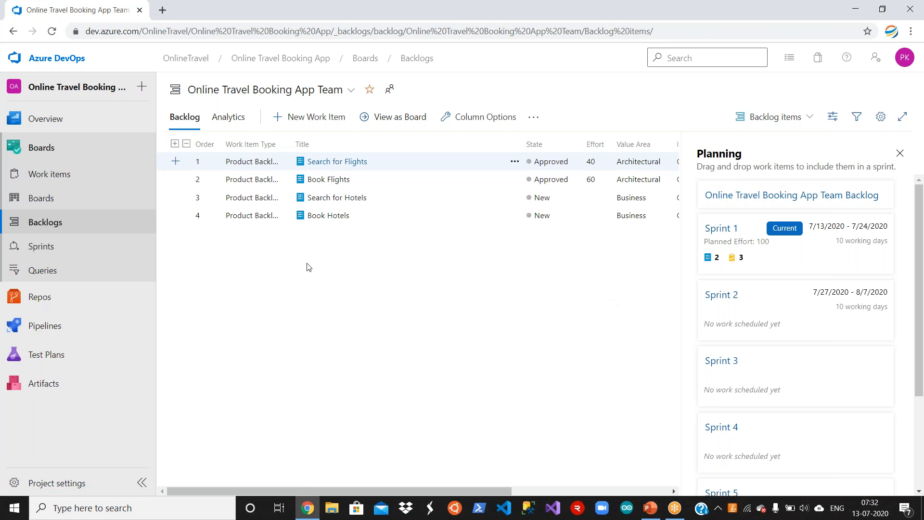
pyautogui.click(227, 118)
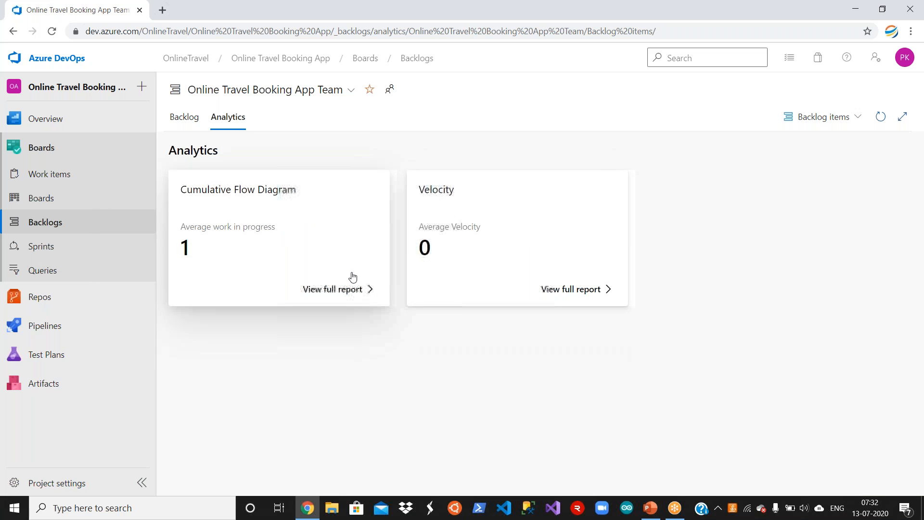
pyautogui.click(183, 119)
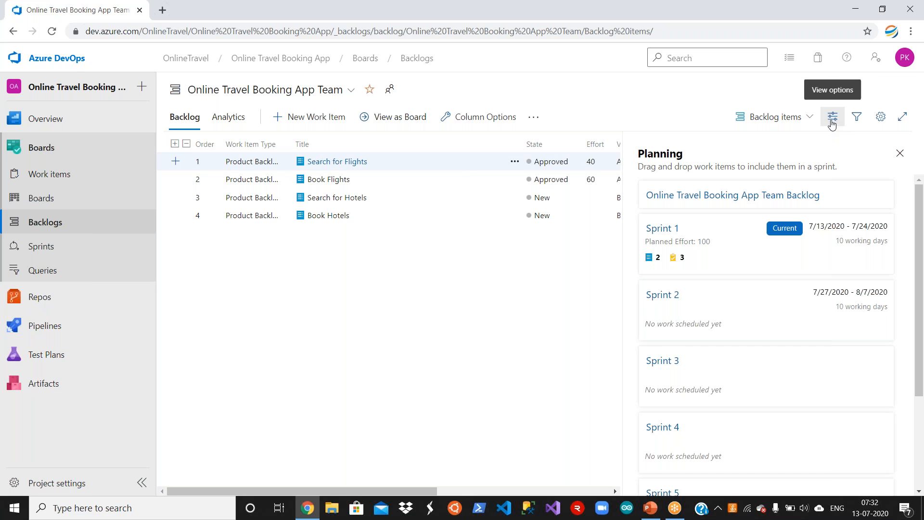
# Turn off the side pane of the Backlog items list
pyautogui.click(832, 118)
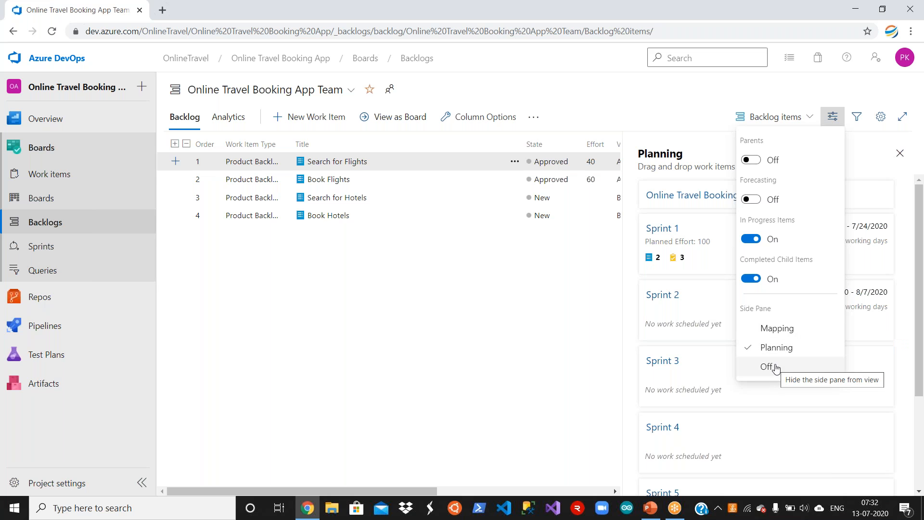
pyautogui.click(775, 368)
pyautogui.click(588, 329)
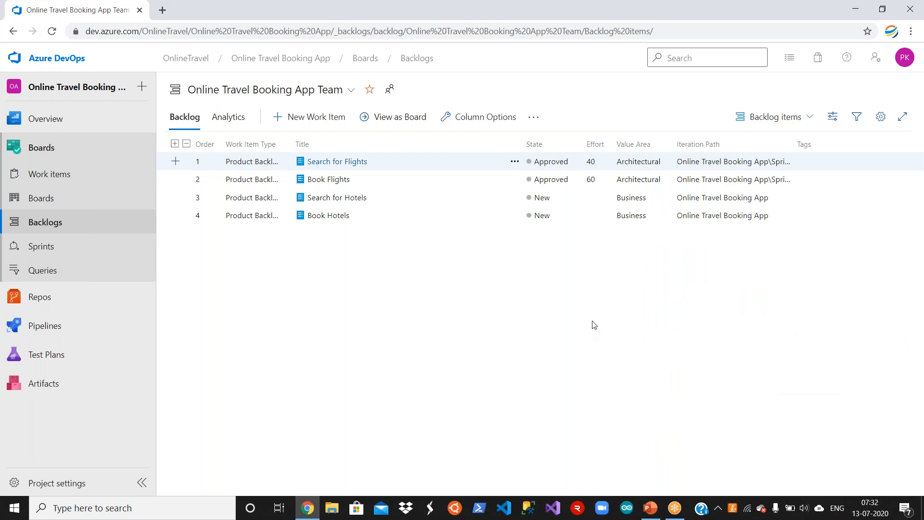
# Show the Mapping side pane beside the Backlog items list
pyautogui.click(833, 117)
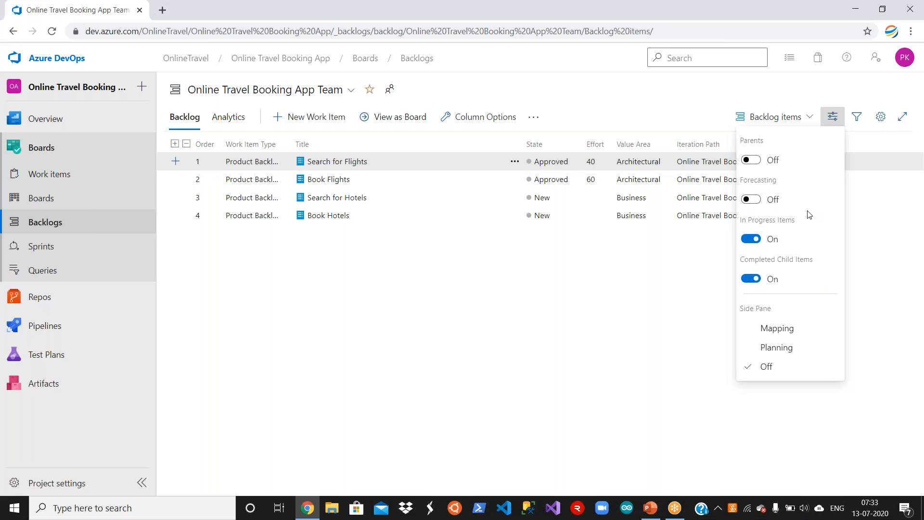
pyautogui.click(782, 330)
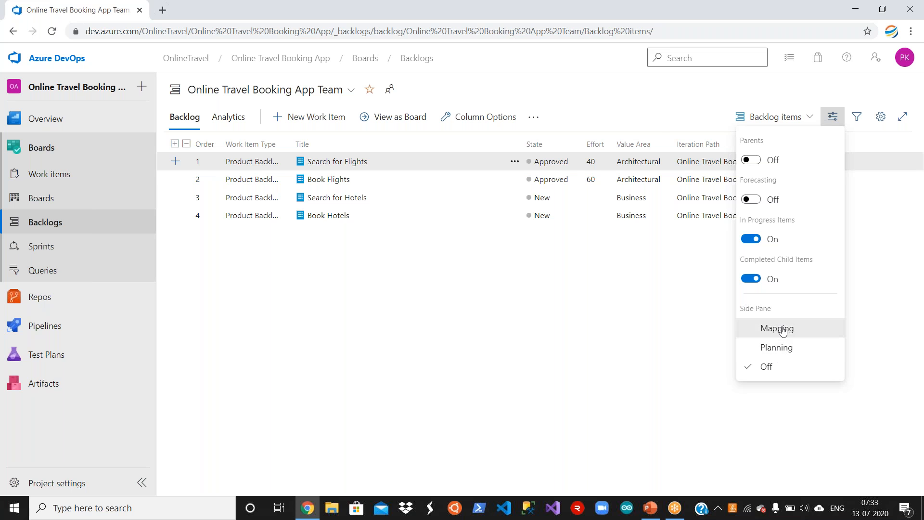
pyautogui.click(681, 340)
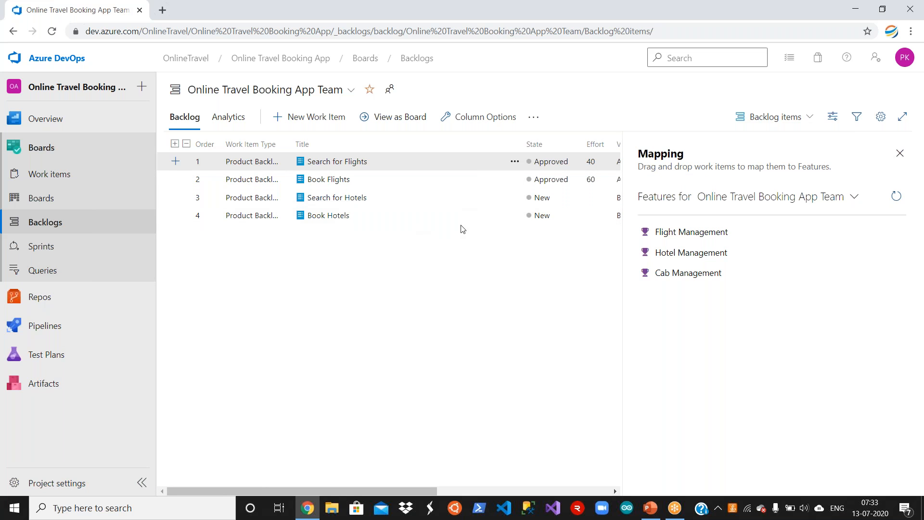
# Switch the backlog's side pane from Mapping to Planning, leaving the backlog level at Backlog items
pyautogui.click(810, 120)
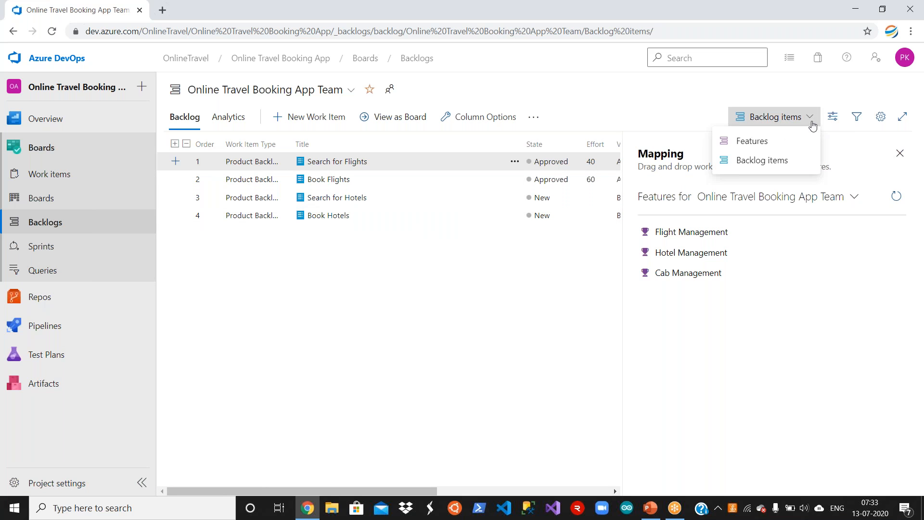
pyautogui.click(833, 116)
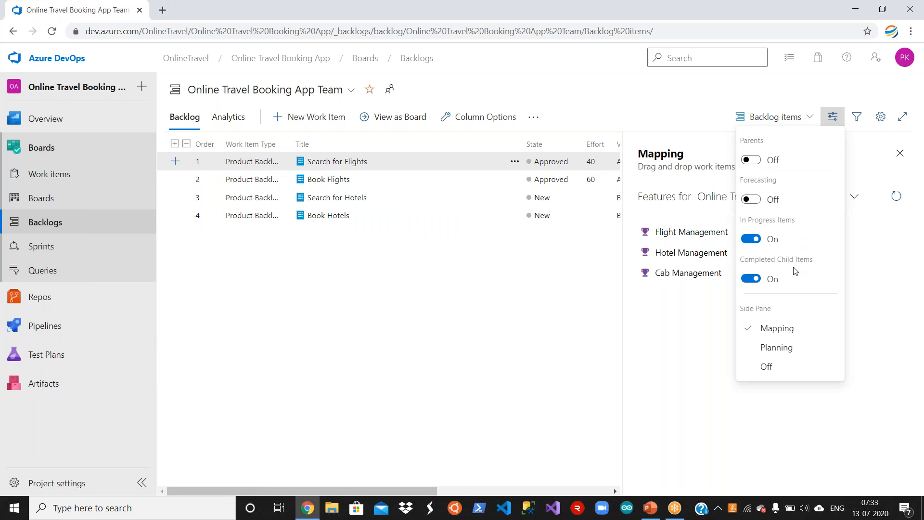
pyautogui.click(782, 348)
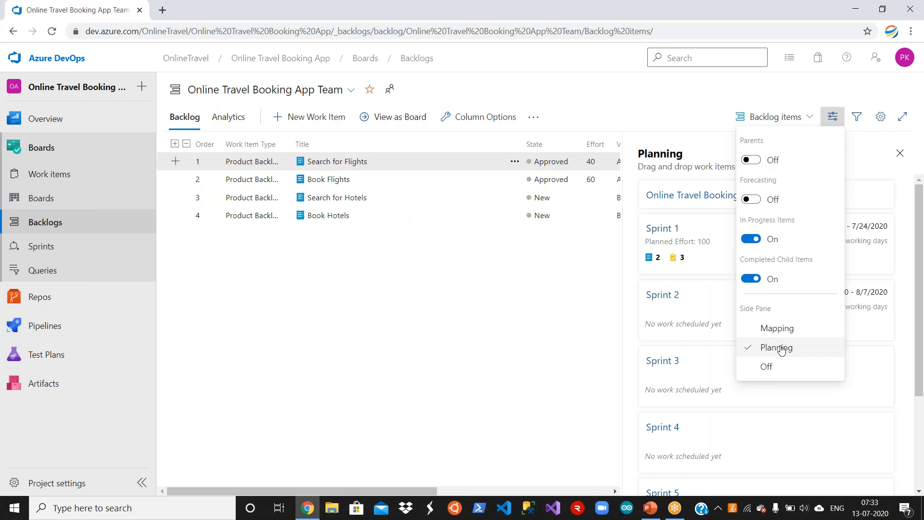
pyautogui.click(512, 327)
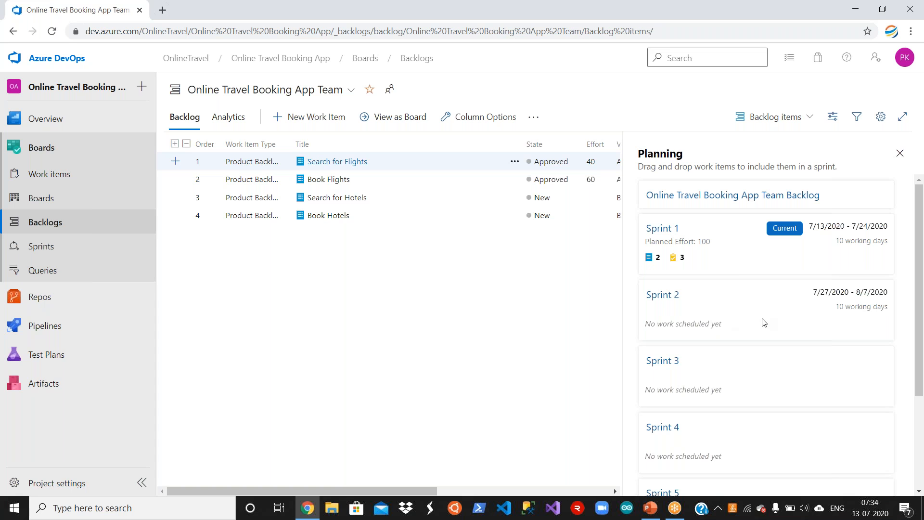
# Open the Sprint 1 taskboard and compare it with the Scrum process slide in PowerPoint
pyautogui.click(56, 247)
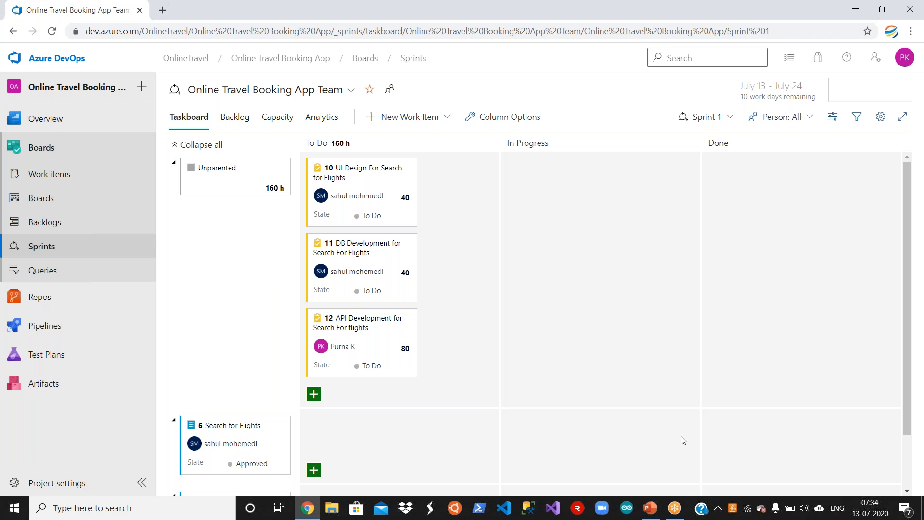
pyautogui.click(652, 511)
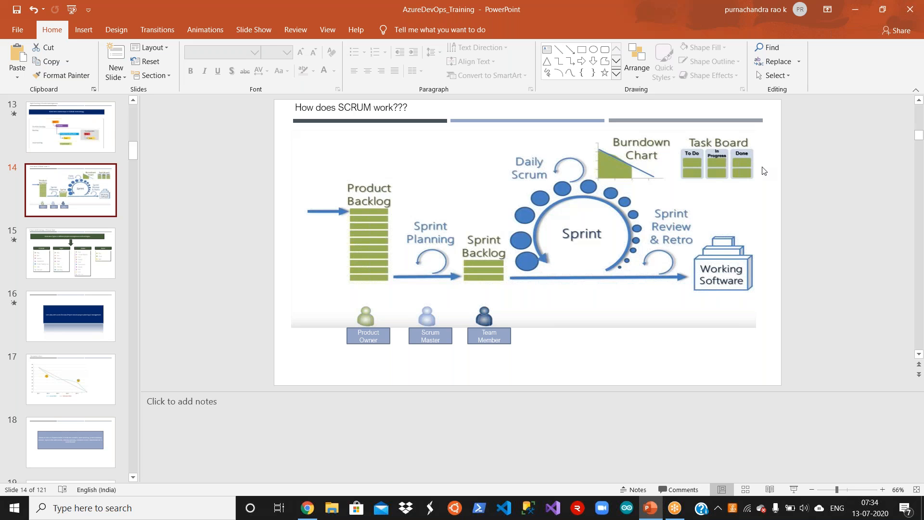
# Switch back to the Sprint 1 taskboard in Azure DevOps, preview the Planning side pane, and show the Work details side pane instead
pyautogui.click(313, 509)
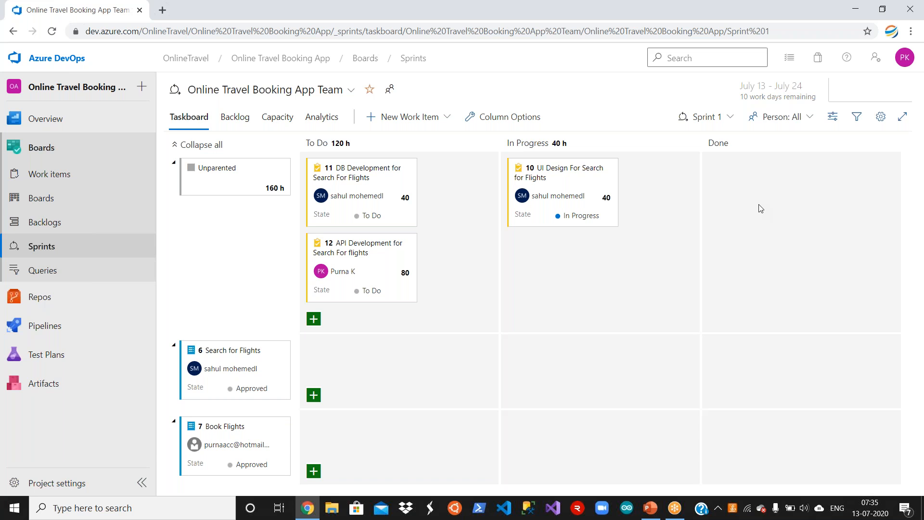
pyautogui.click(835, 122)
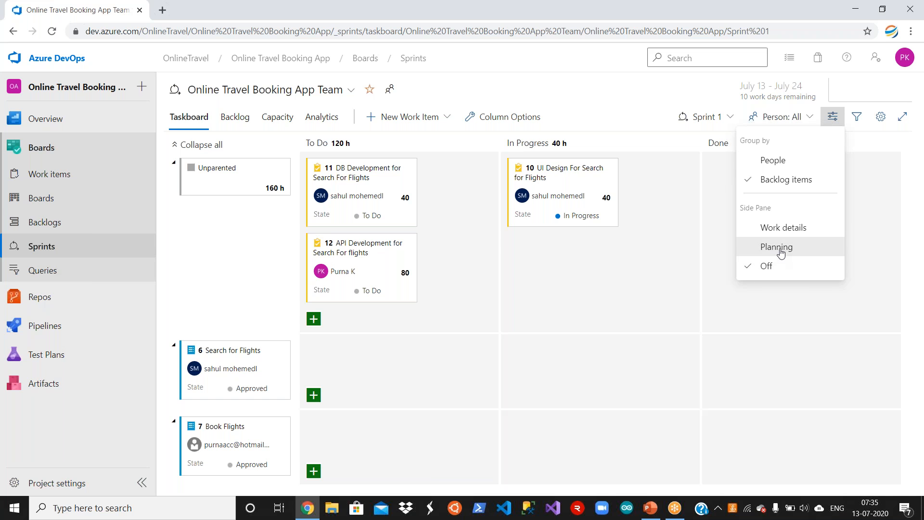
pyautogui.click(781, 253)
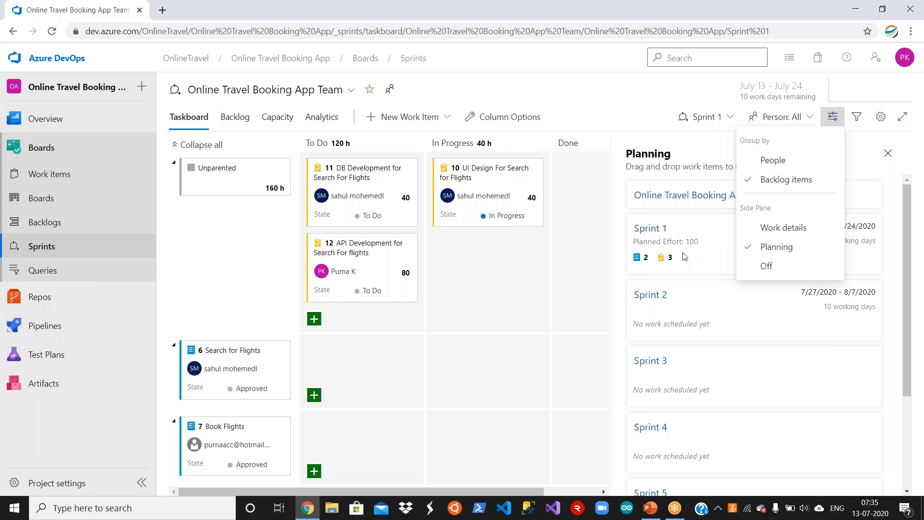
pyautogui.click(771, 231)
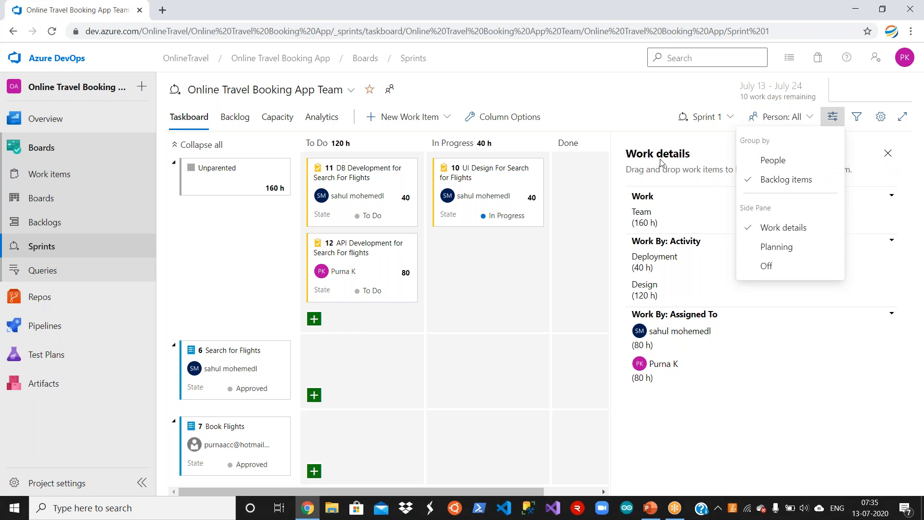
pyautogui.click(601, 119)
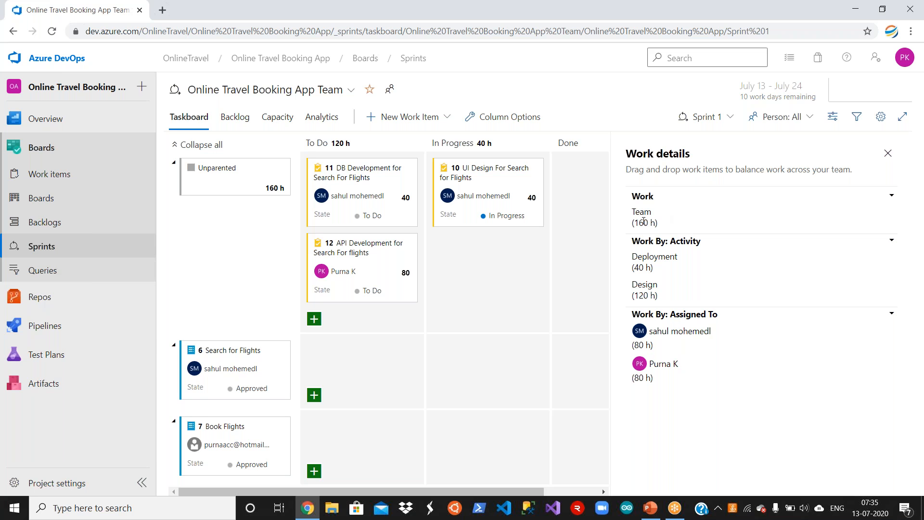
# Examine the Work details hours for the team, by activity and by assigned person, including the contact cards of both assignees
pyautogui.doubleClick(642, 224)
pyautogui.moveTo(643, 267); pyautogui.dragTo(645, 268)
pyautogui.doubleClick(654, 256)
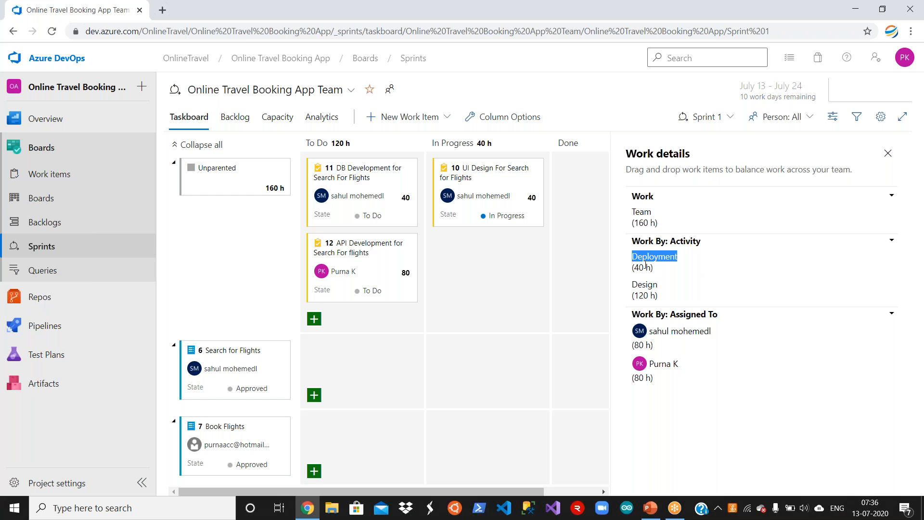
pyautogui.moveTo(643, 267); pyautogui.dragTo(644, 267)
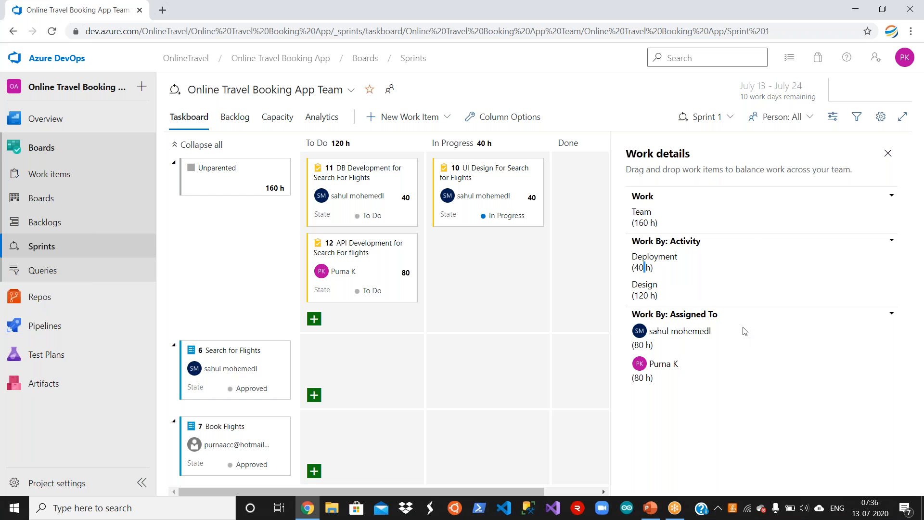
pyautogui.moveTo(746, 331)
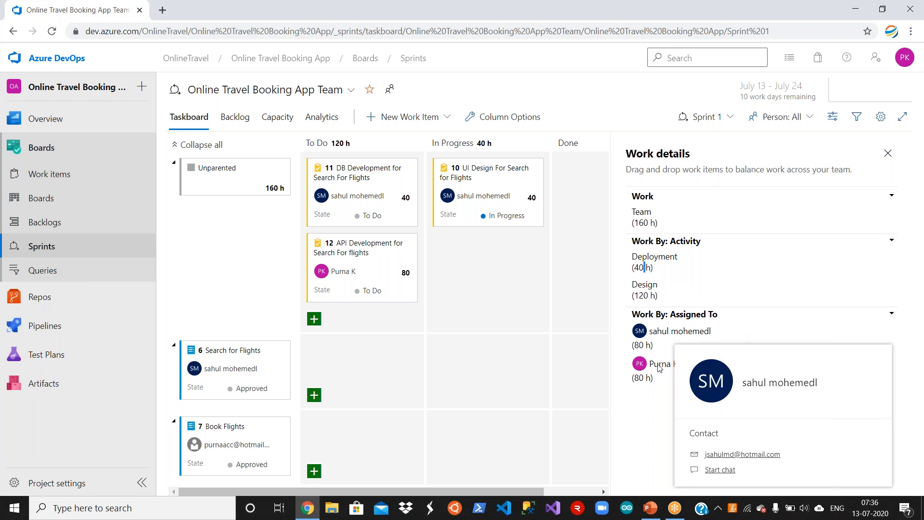
pyautogui.click(625, 432)
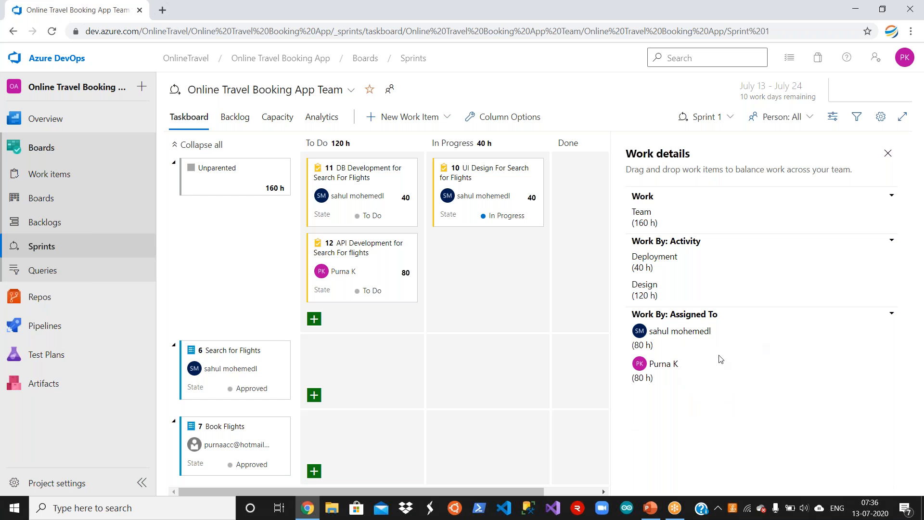
pyautogui.moveTo(738, 362)
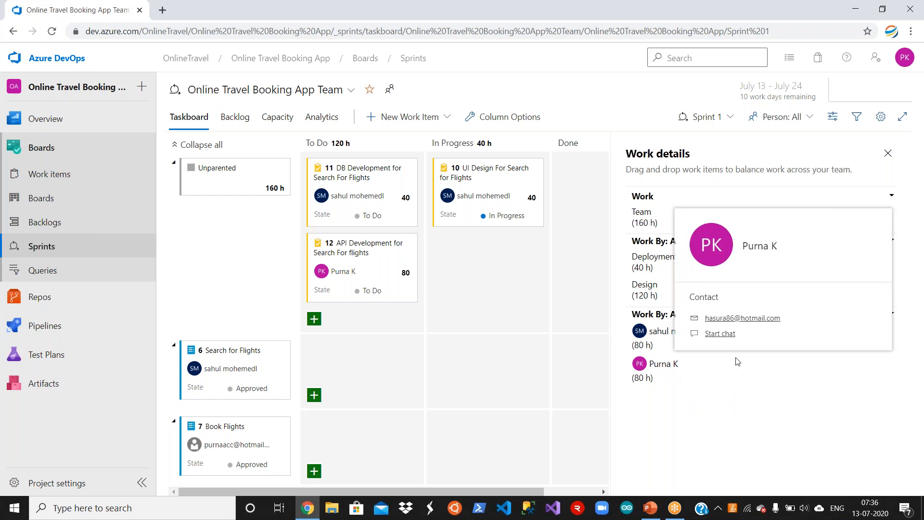
pyautogui.click(681, 410)
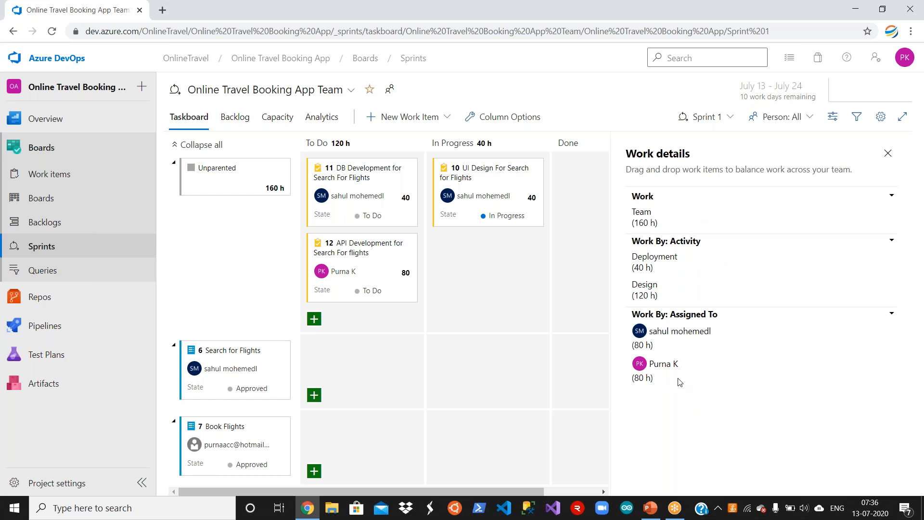
# Close the work details pane on the Sprint 1 taskboard and dismiss the side-pane tip
pyautogui.click(679, 369)
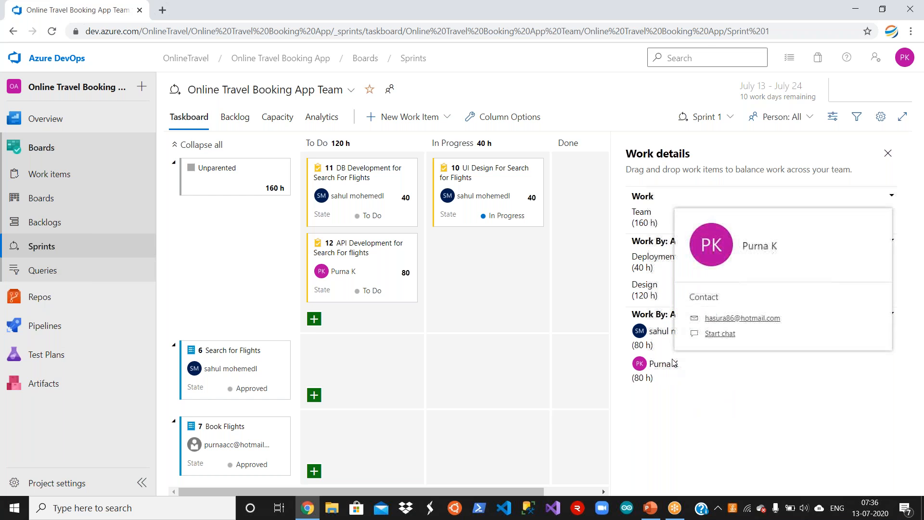
pyautogui.click(687, 432)
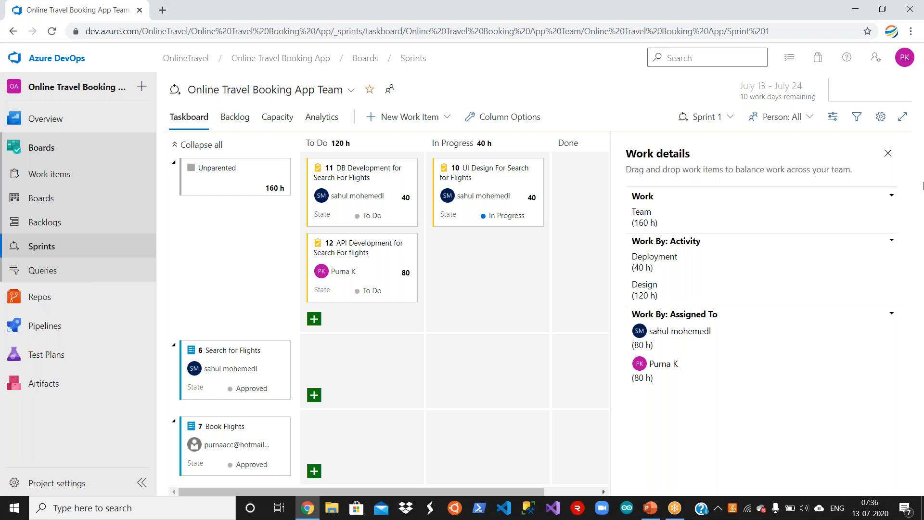
pyautogui.click(889, 153)
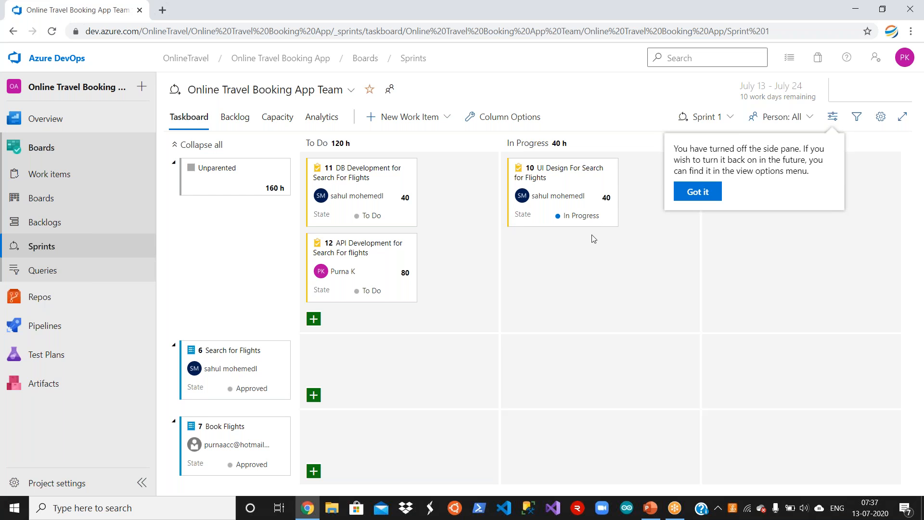
pyautogui.click(605, 202)
pyautogui.click(663, 202)
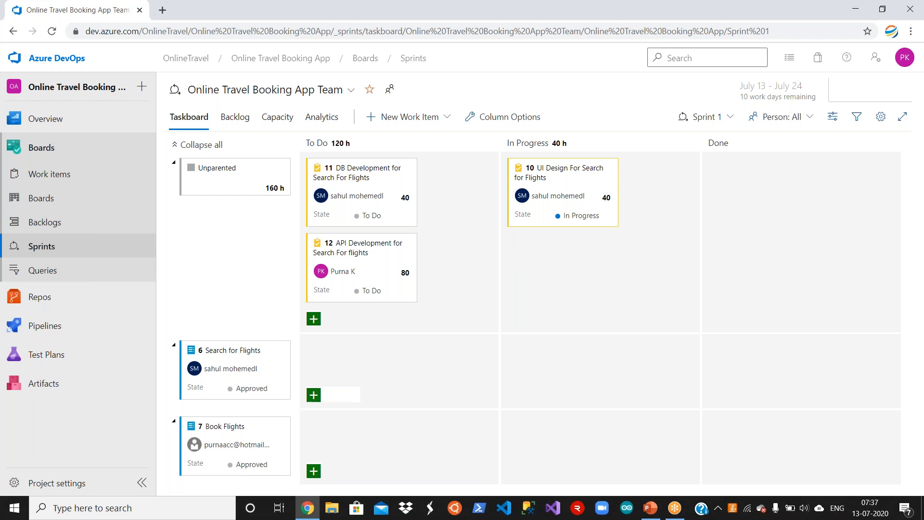
# Add a task titled "Design of flight management" to the To Do column of the Unparented row
pyautogui.click(313, 320)
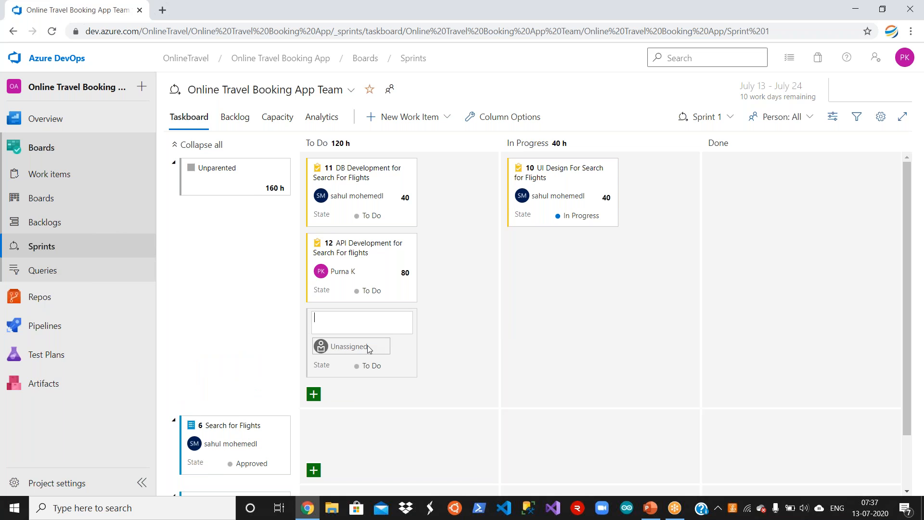
pyautogui.click(407, 351)
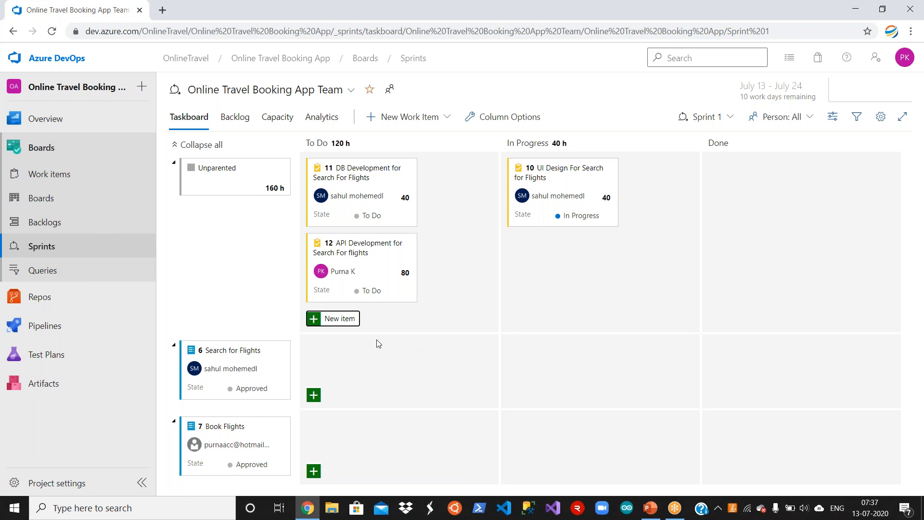
pyautogui.click(314, 320)
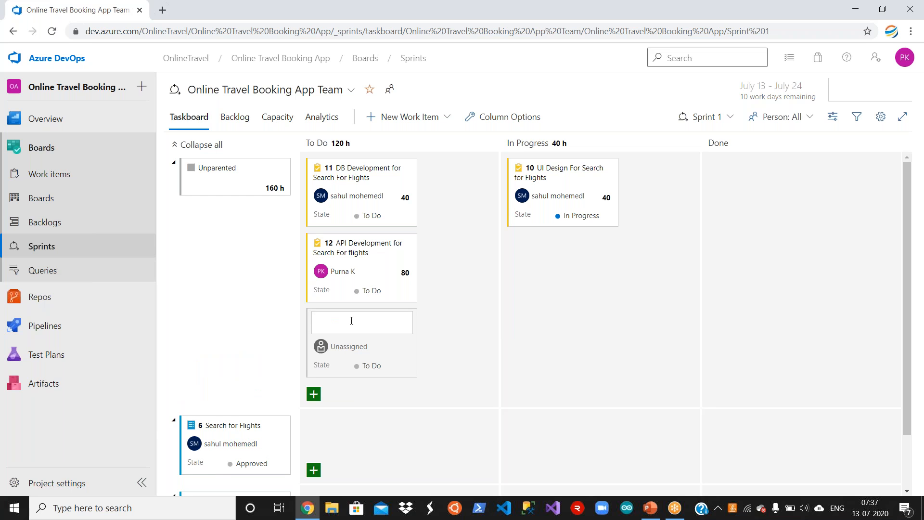
pyautogui.write('Design of flight management')
pyautogui.click(475, 367)
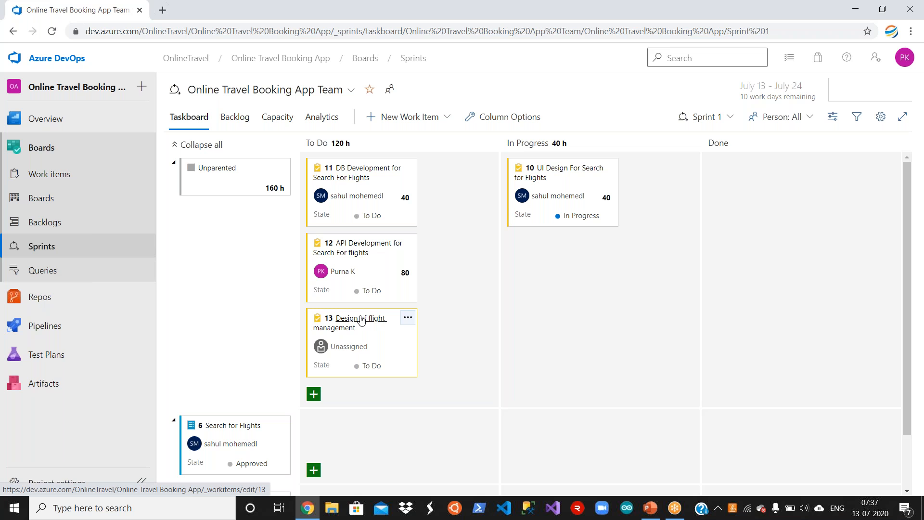
# Look over the details of the "Design of flight management" task, close it, and go to the Sprint 1 capacity page
pyautogui.click(362, 319)
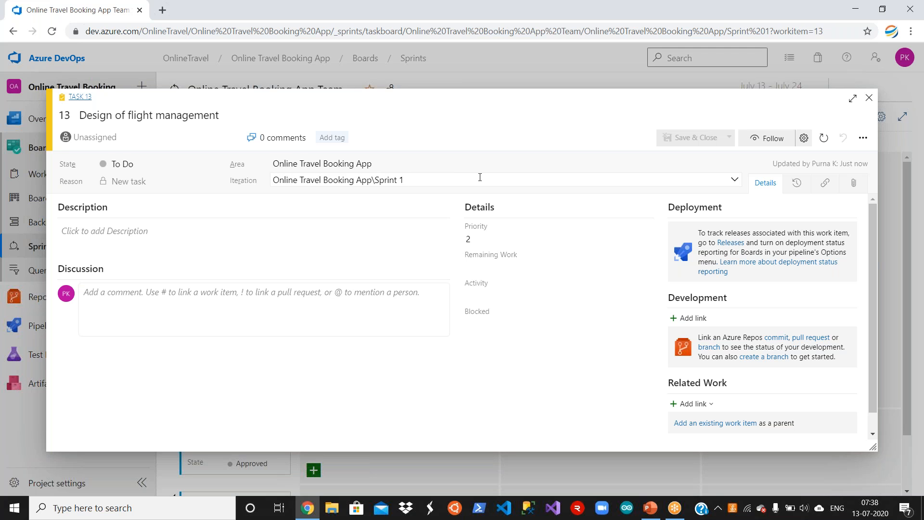
pyautogui.click(870, 100)
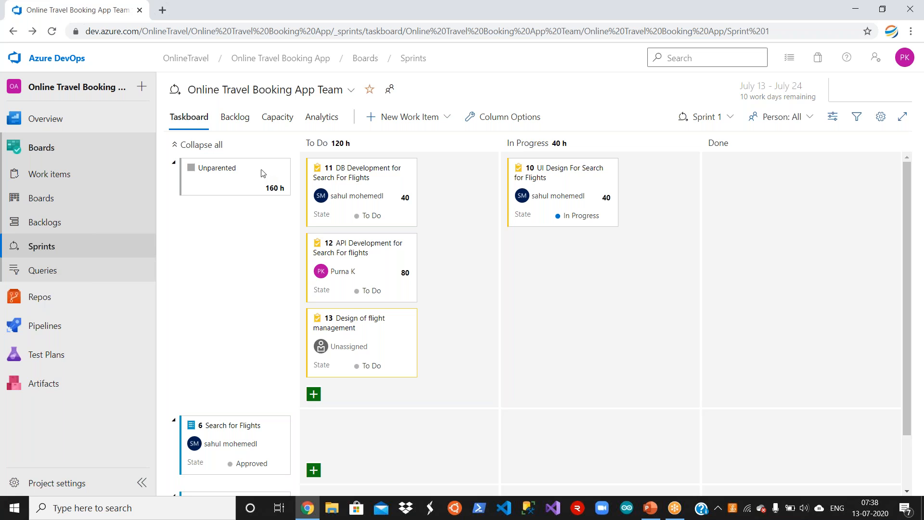
pyautogui.click(278, 120)
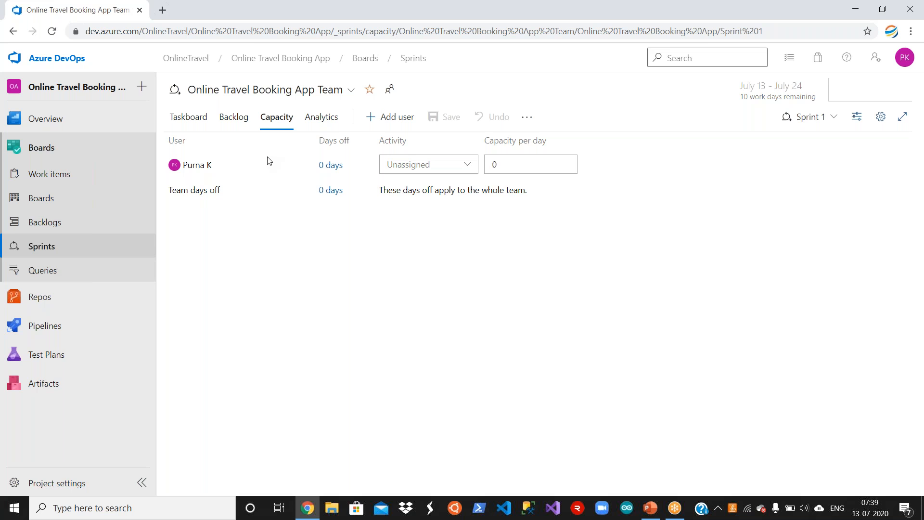
# Launch Excel, create a blank workbook and maximize its window
pyautogui.press('super+r')
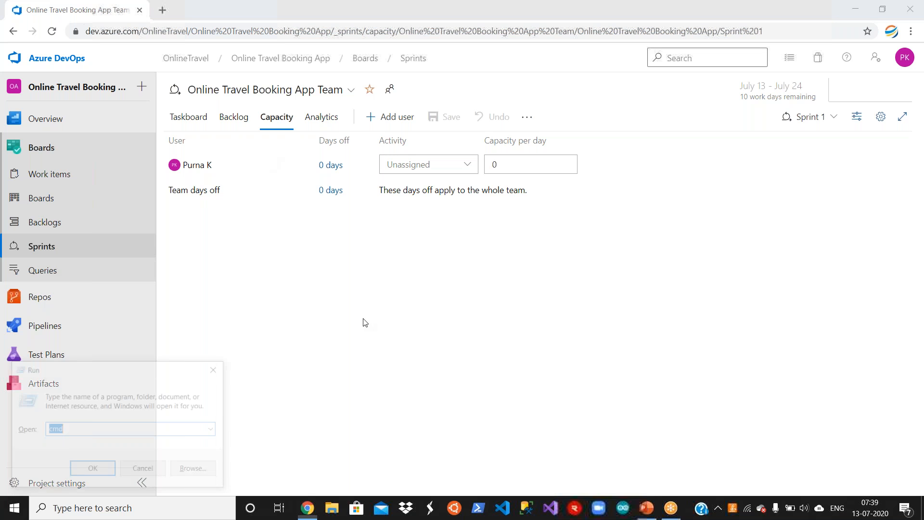
pyautogui.write('exce')
pyautogui.press('Return')
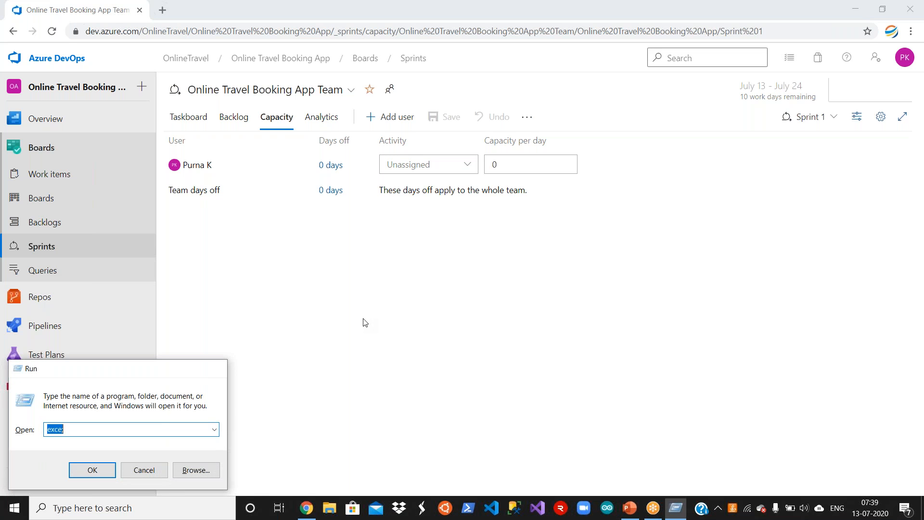
pyautogui.press('Return')
pyautogui.write('excel')
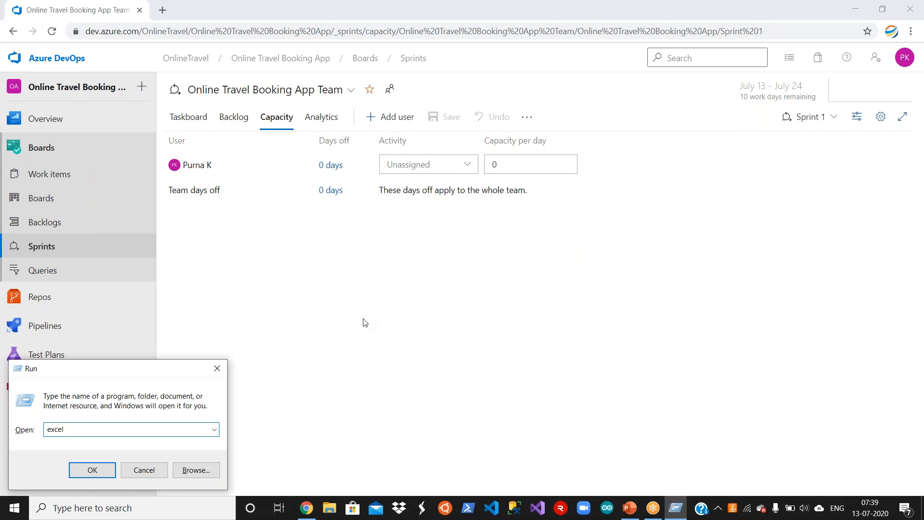
pyautogui.press('Return')
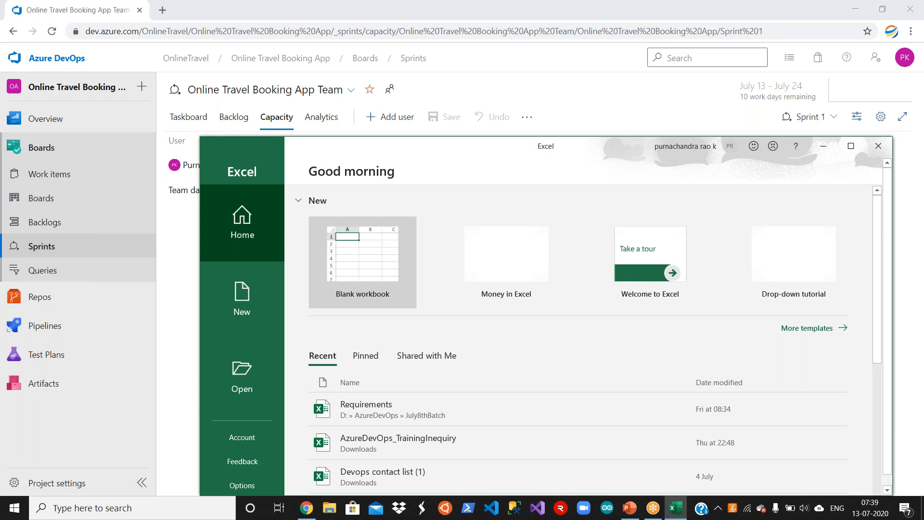
pyautogui.click(376, 249)
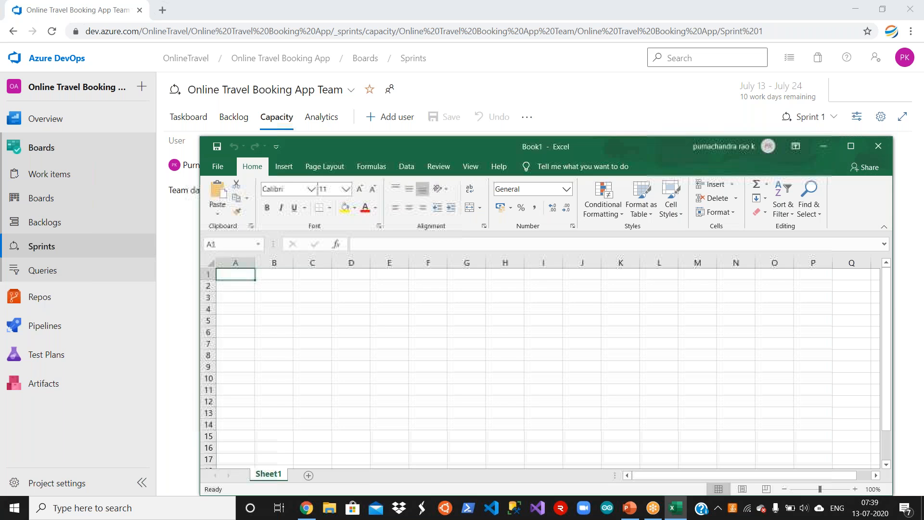
pyautogui.click(850, 148)
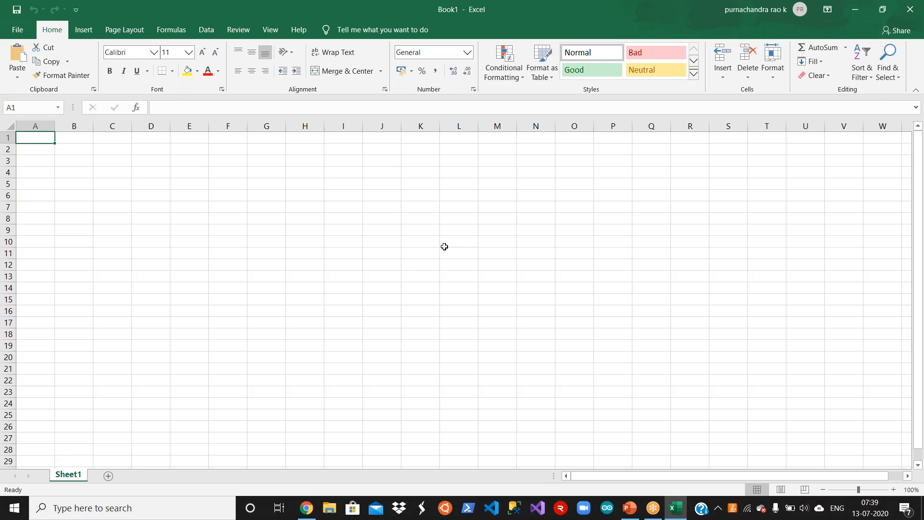
# Enter the four team members' first names in cells A1 to A4, one per row
pyautogui.write('shad')
pyautogui.press('BackSpace')
pyautogui.press('BackSpace')
pyautogui.press('BackSpace')
pyautogui.write('ahul')
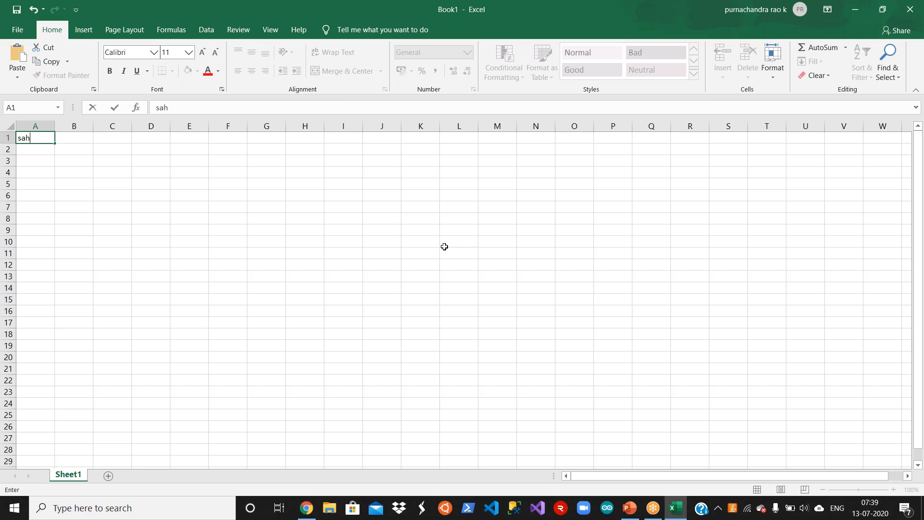
pyautogui.press('Return')
pyautogui.write('purna')
pyautogui.press('Return')
pyautogui.write('ravi')
pyautogui.press('Return')
pyautogui.write('suresh')
pyautogui.press('Return')
# Enter 40 in each of cells B1 to B4 beside the team members' names
pyautogui.press('Up')
pyautogui.press('Up')
pyautogui.press('Up')
pyautogui.press('Up')
pyautogui.press('Right')
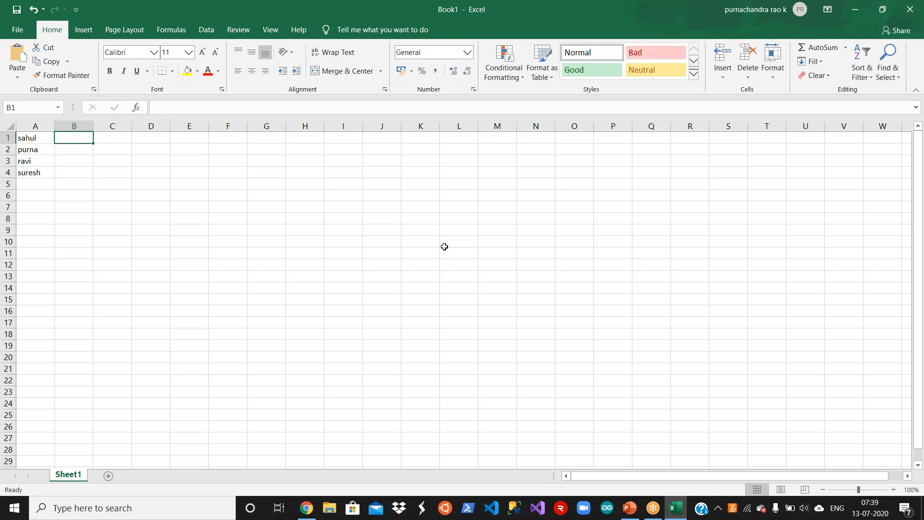
pyautogui.write('40')
pyautogui.press('Return')
pyautogui.write('40')
pyautogui.press('Return')
pyautogui.write('40')
pyautogui.press('Return')
pyautogui.write('40')
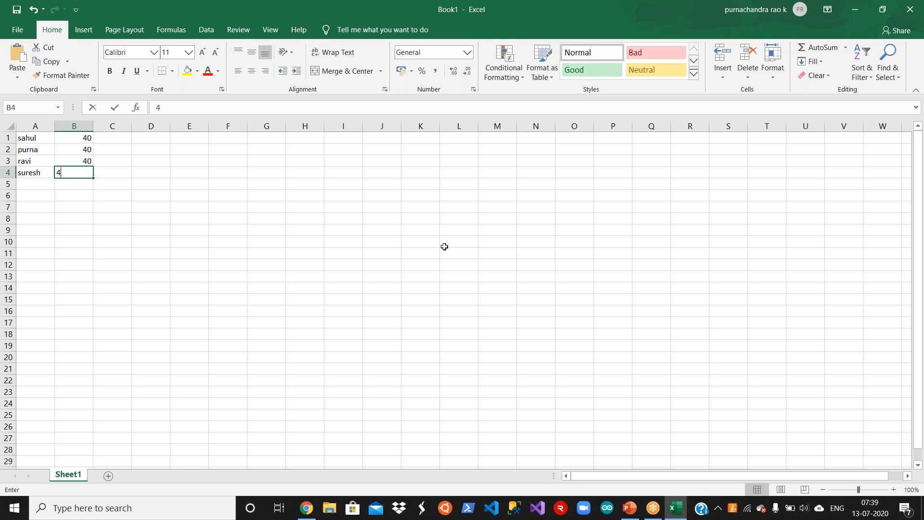
# Fill cells C1 to C4 with 40 for each team member
pyautogui.press('Up')
pyautogui.press('Up')
pyautogui.press('Up')
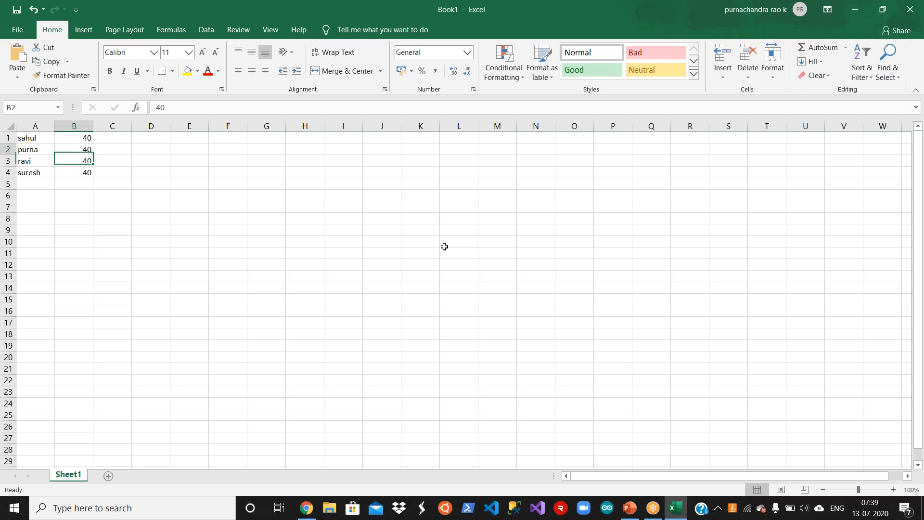
pyautogui.press('Right')
pyautogui.write('40')
pyautogui.press('Return')
pyautogui.write('40')
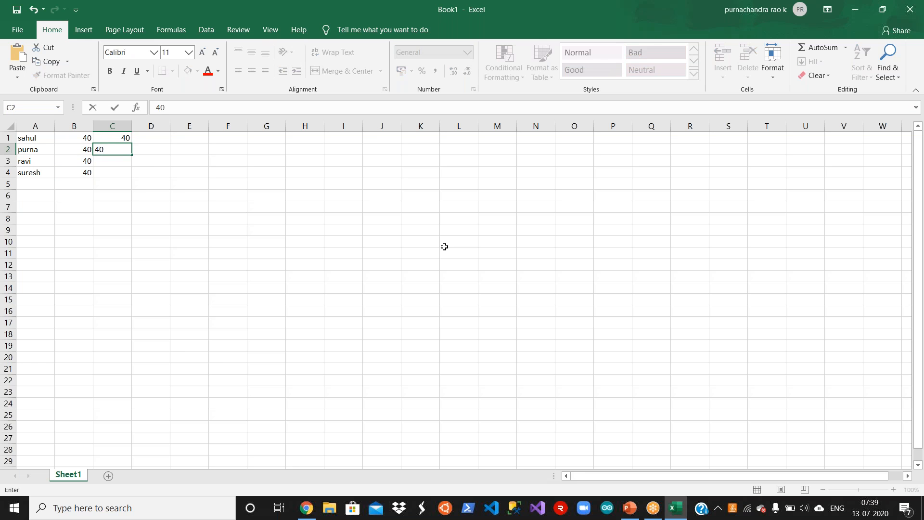
pyautogui.press('Return')
pyautogui.write('40')
pyautogui.press('Return')
pyautogui.write('40')
pyautogui.press('Return')
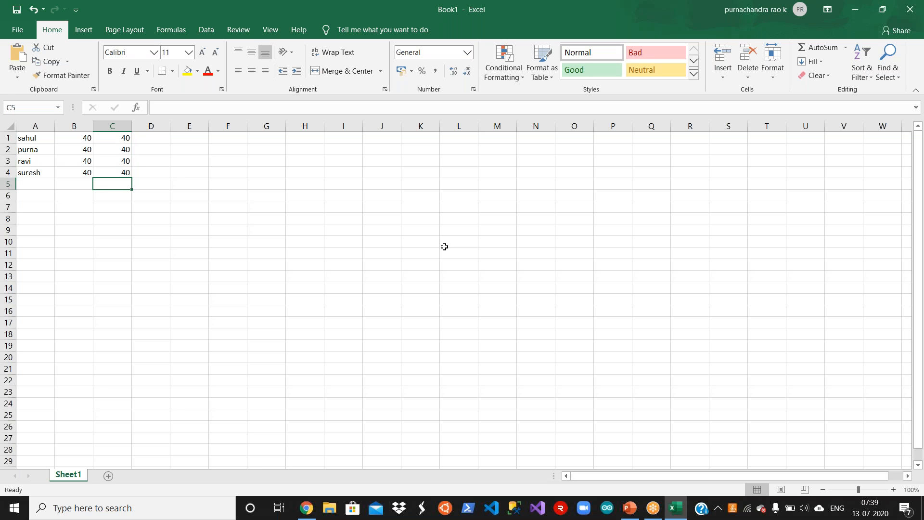
# Enter 80 in cells C5 and B5 below the two columns of hours
pyautogui.write('80')
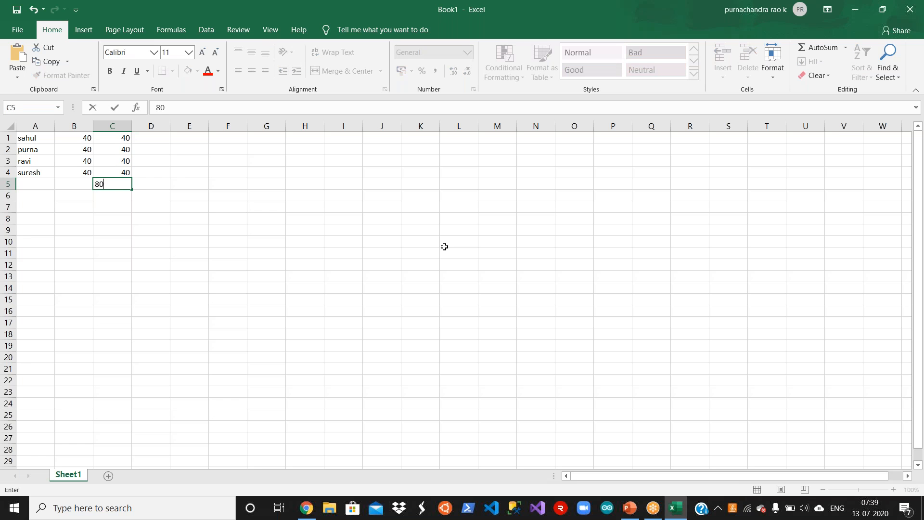
pyautogui.press('Left')
pyautogui.write('80')
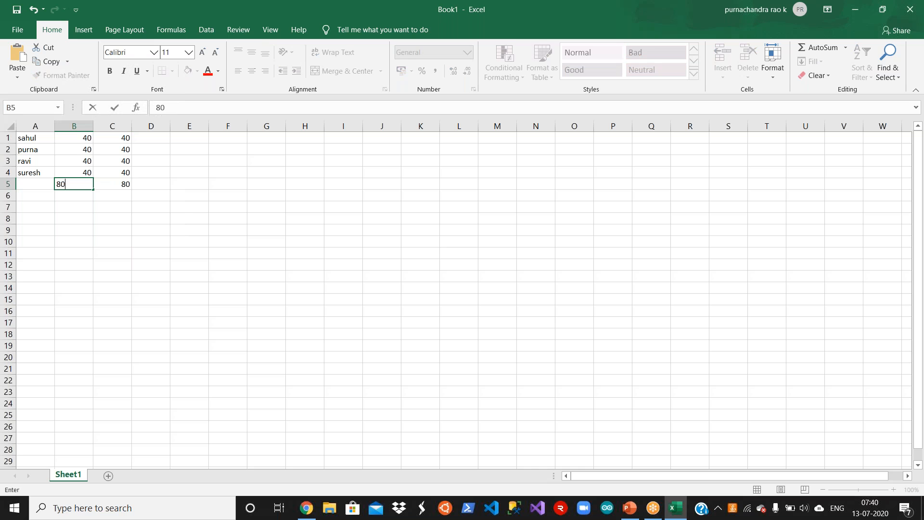
# Enter the note "vacation = 5 days" in cell E1
pyautogui.press('Up')
pyautogui.press('Up')
pyautogui.press('Up')
pyautogui.press('Up')
pyautogui.press('Right')
pyautogui.press('Right')
pyautogui.press('Right')
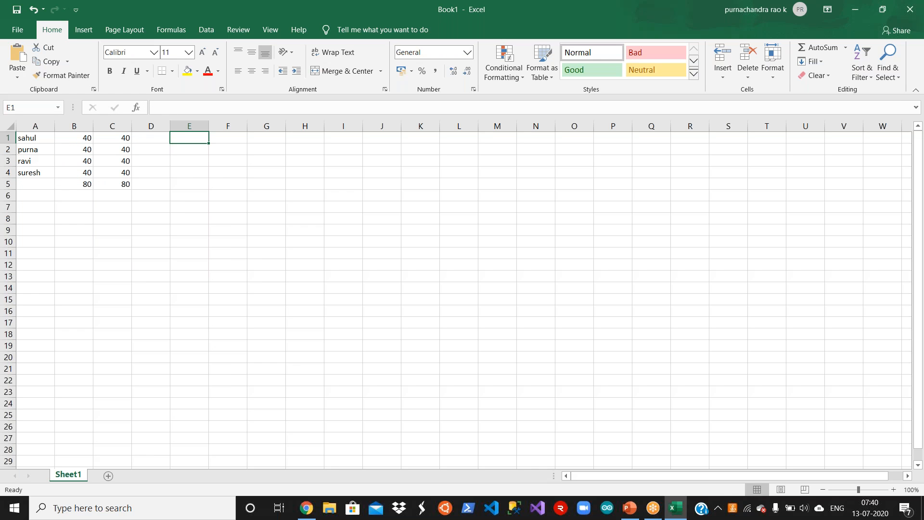
pyautogui.write('vacation')
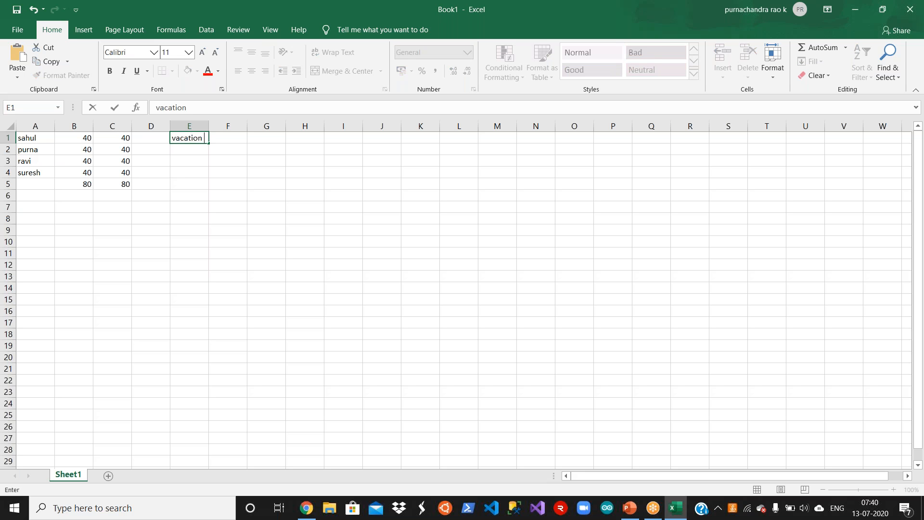
pyautogui.write(' = 5 days')
pyautogui.press('Return')
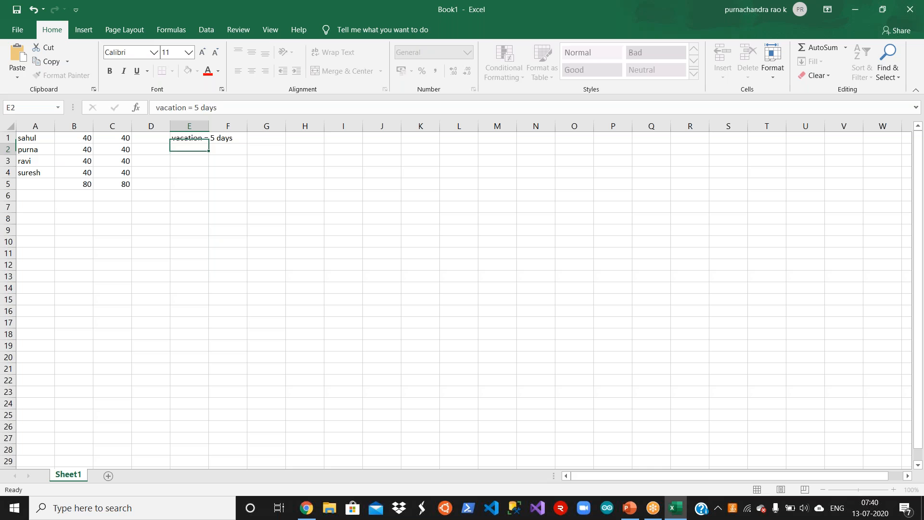
pyautogui.press('Up')
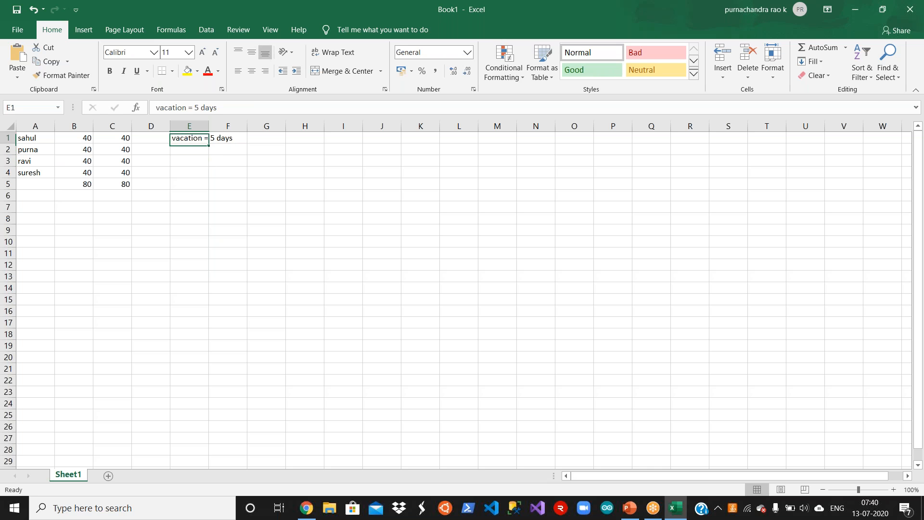
# Enter 40 in cell G1 beside the vacation note, and highlight the first member's hours in B1:C1
pyautogui.doubleClick(260, 140)
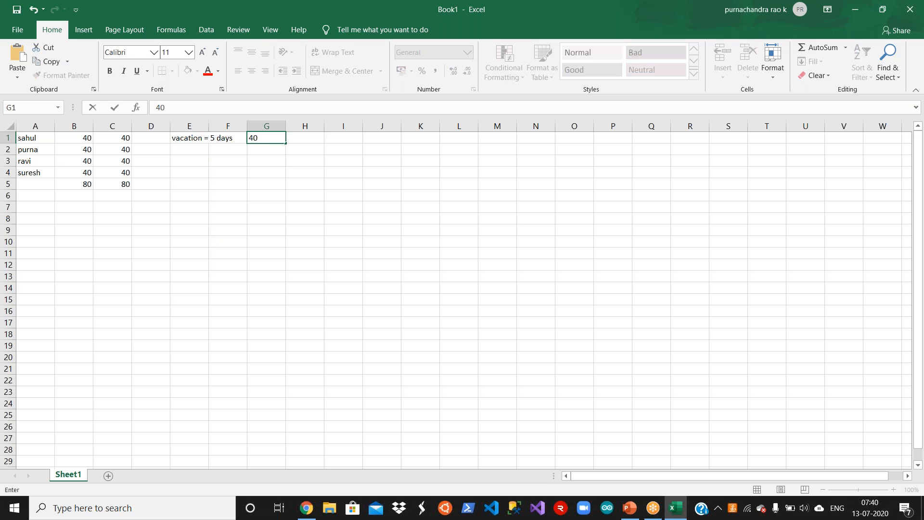
pyautogui.press('Return')
pyautogui.press('Return')
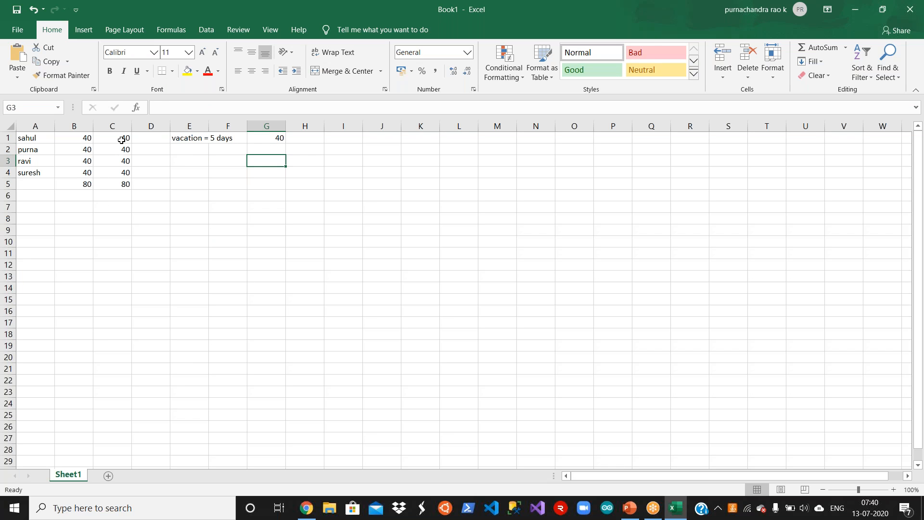
pyautogui.moveTo(85, 138); pyautogui.dragTo(116, 139)
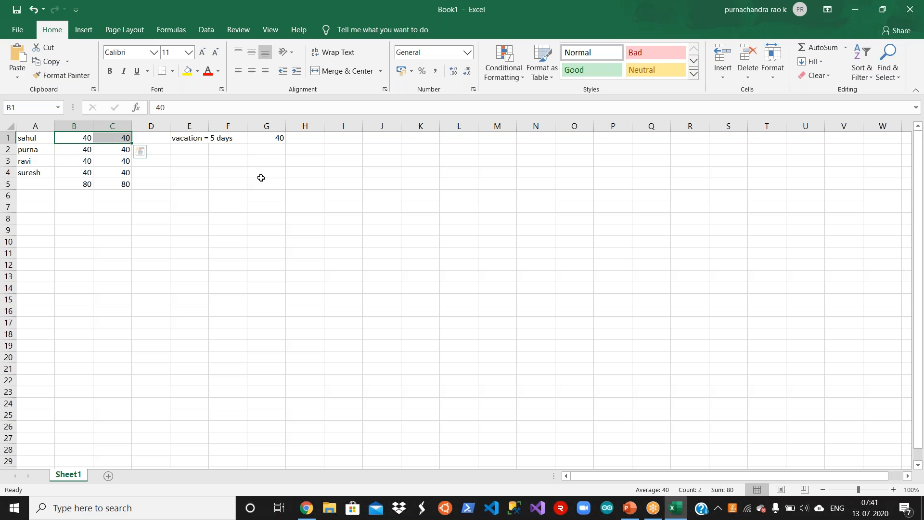
pyautogui.click(288, 358)
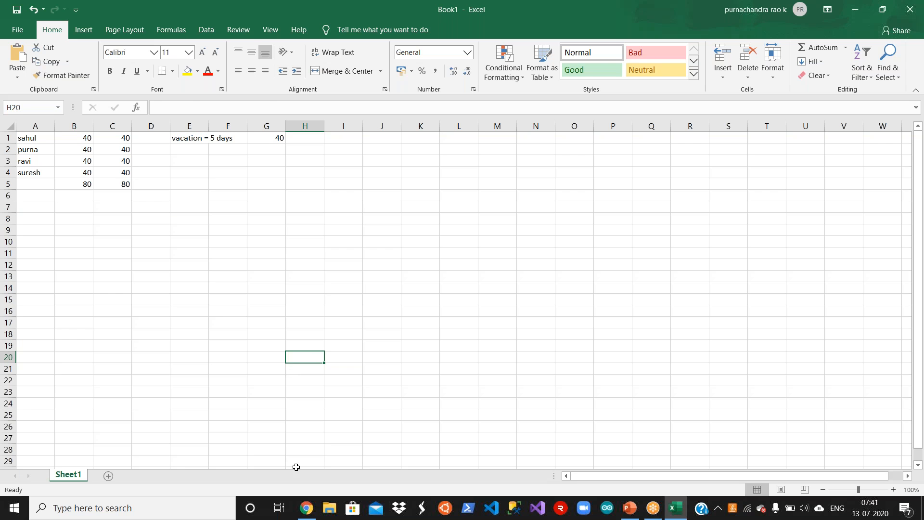
# Switch to Azure DevOps in Chrome and set the first team member's Sprint 1 activity to Design with a capacity of 4 per day
pyautogui.click(306, 508)
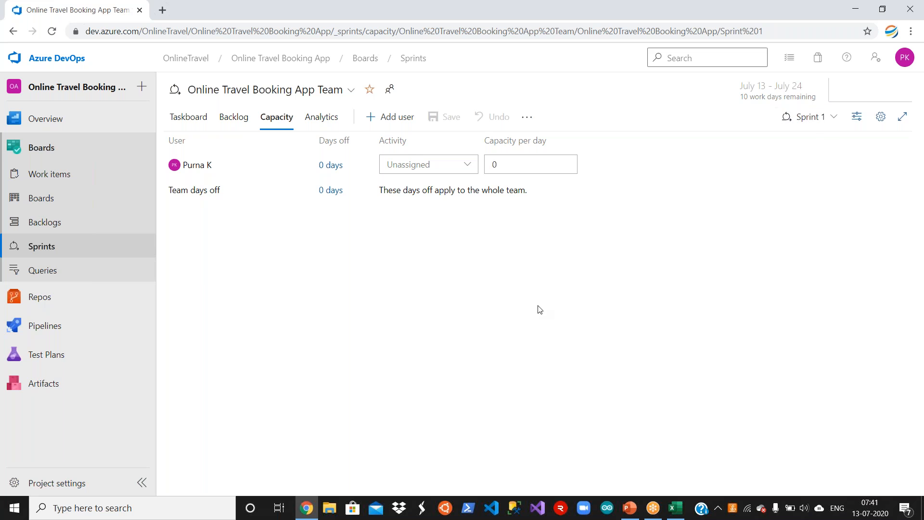
pyautogui.click(471, 166)
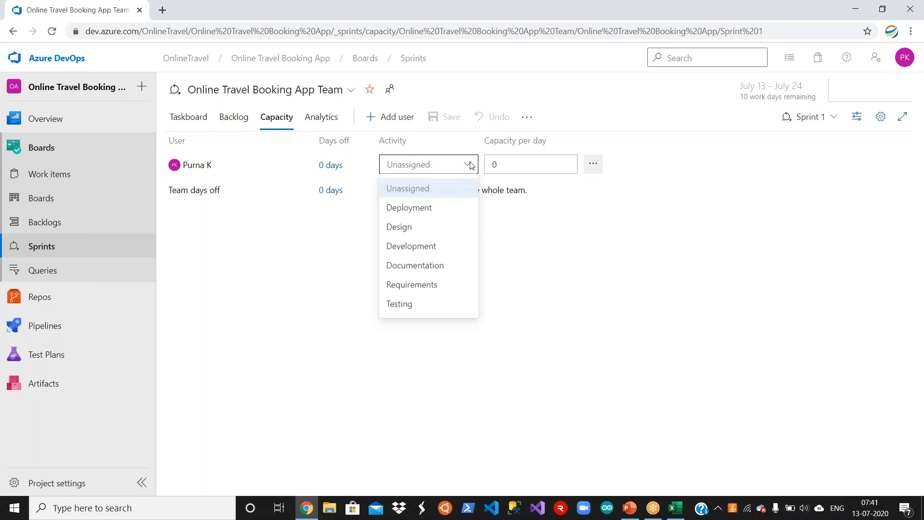
pyautogui.click(446, 227)
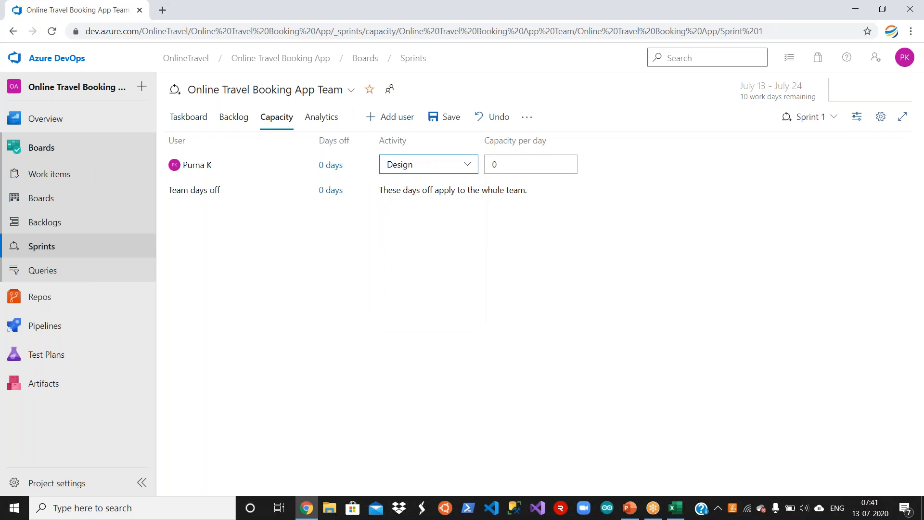
pyautogui.click(520, 160)
pyautogui.write('4')
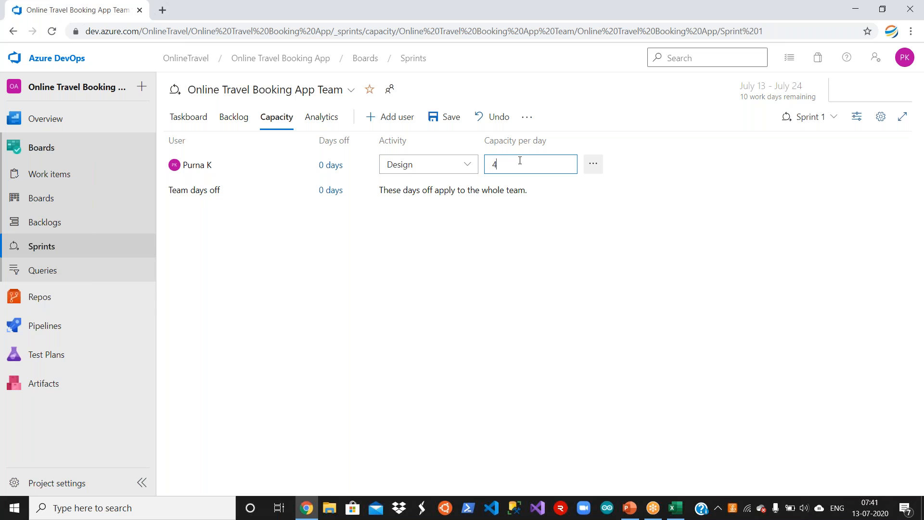
pyautogui.click(525, 242)
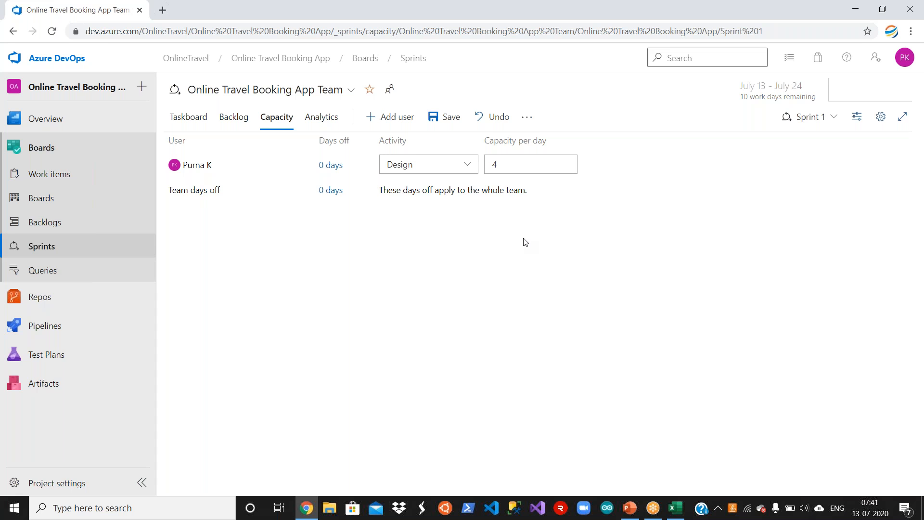
# Add a Development activity with a capacity of 4 per day for the same team member, and save the capacity plan
pyautogui.moveTo(596, 164)
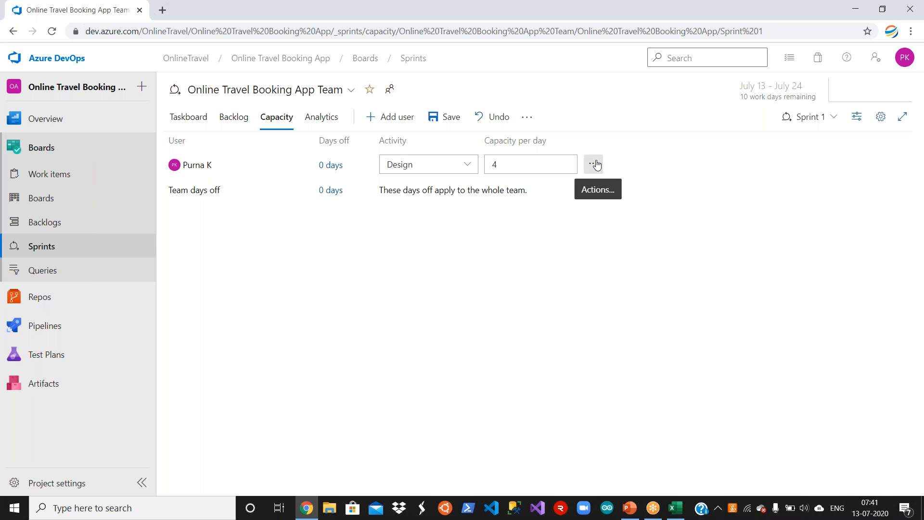
pyautogui.click(595, 164)
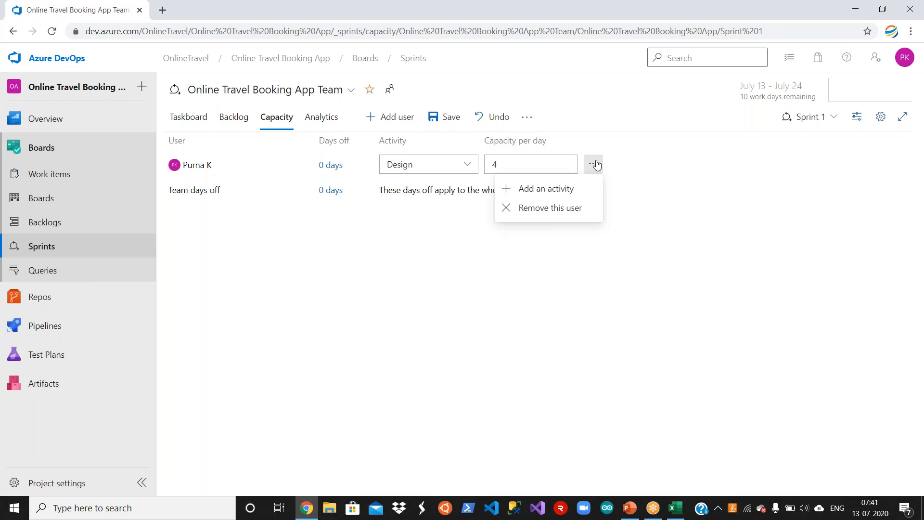
pyautogui.click(567, 189)
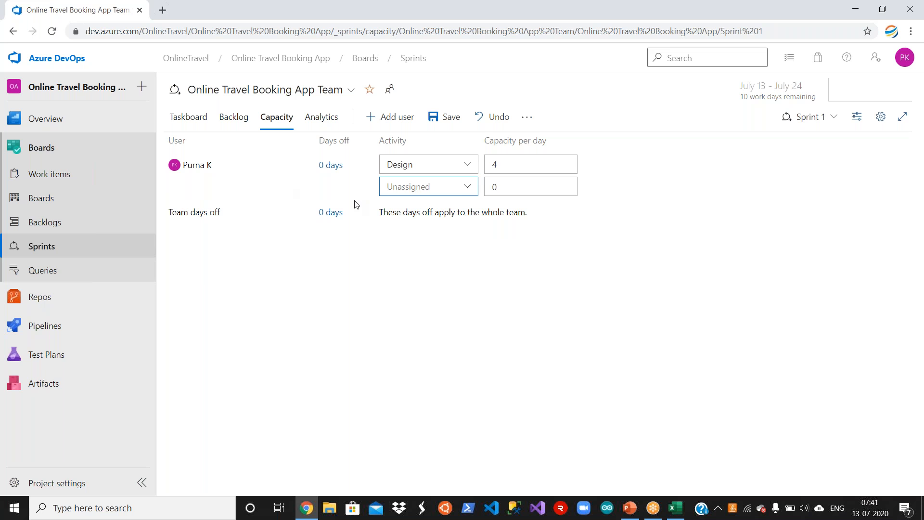
pyautogui.click(468, 188)
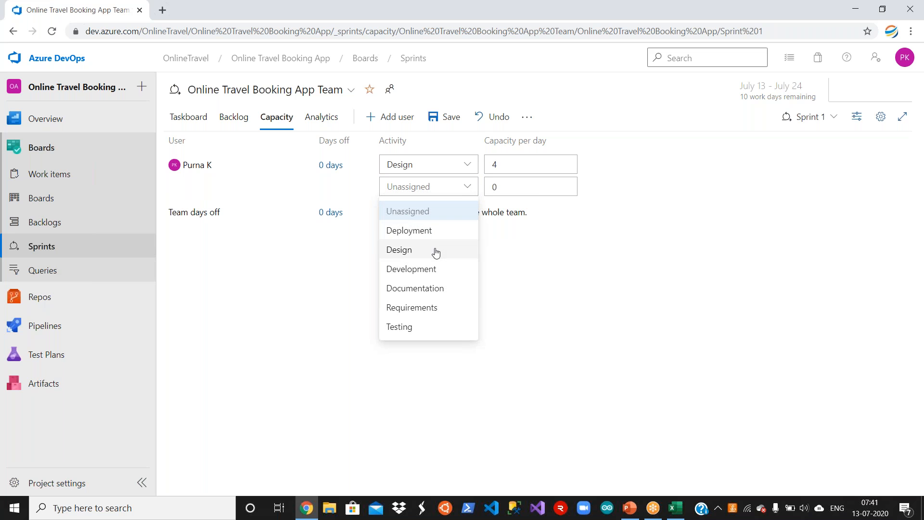
pyautogui.click(436, 252)
pyautogui.click(469, 189)
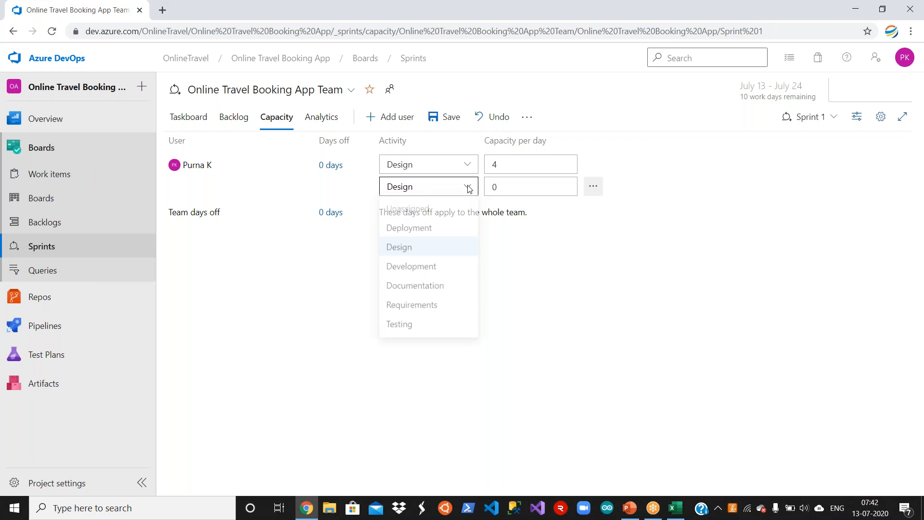
pyautogui.click(435, 266)
pyautogui.click(521, 187)
pyautogui.write('4')
pyautogui.click(465, 335)
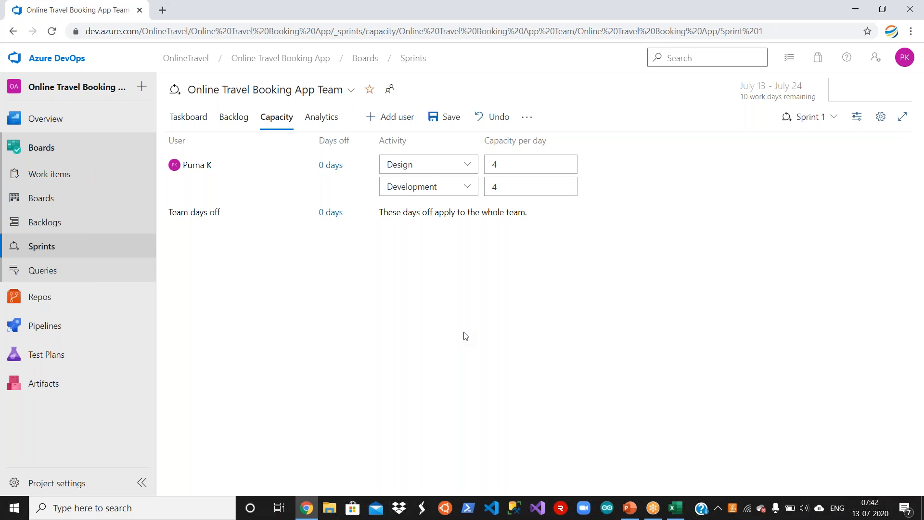
pyautogui.click(441, 116)
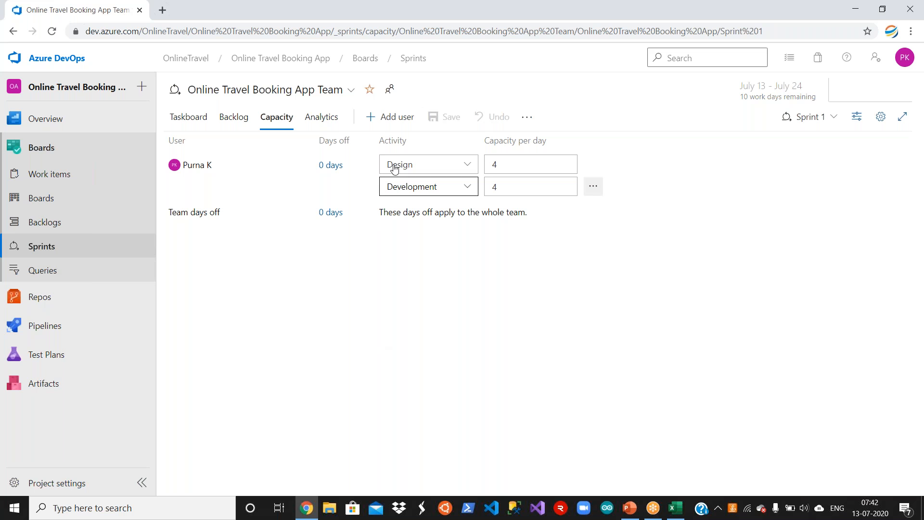
# Find the second team member by name and add them to the Sprint 1 capacity plan
pyautogui.click(406, 118)
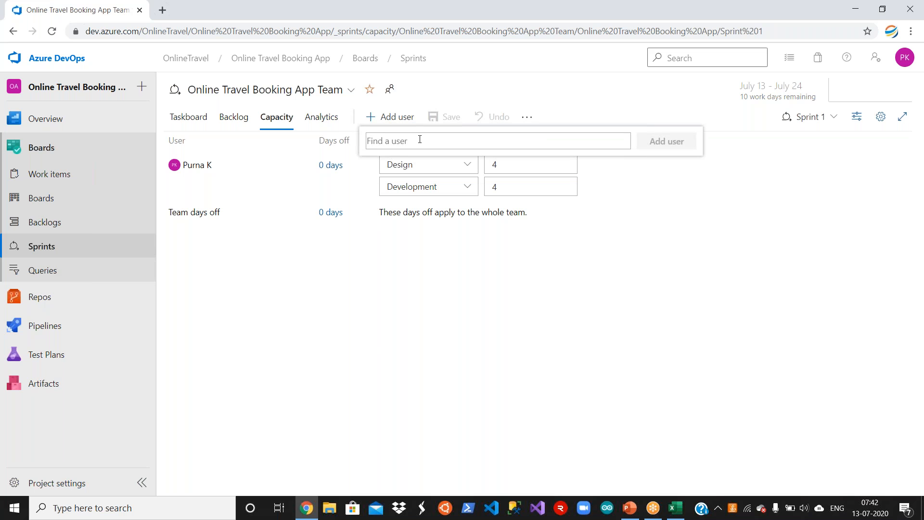
pyautogui.write('sahu')
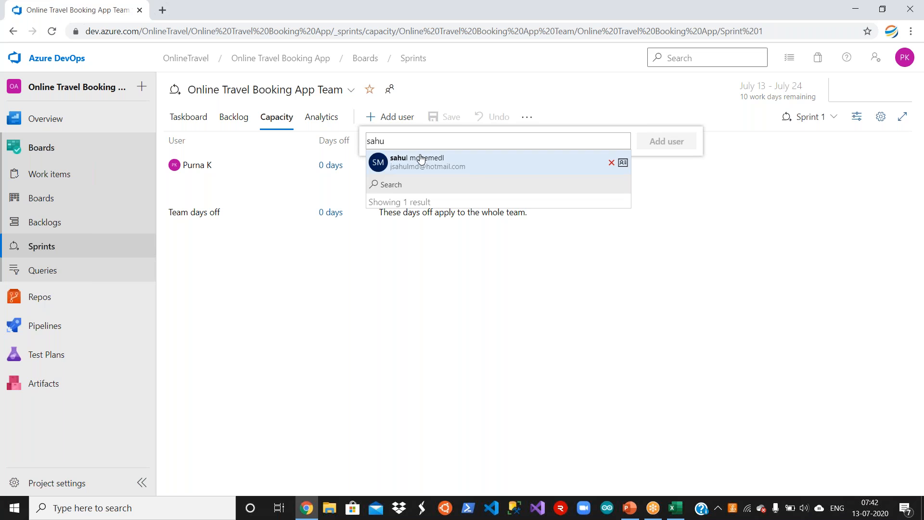
pyautogui.click(421, 160)
pyautogui.click(657, 141)
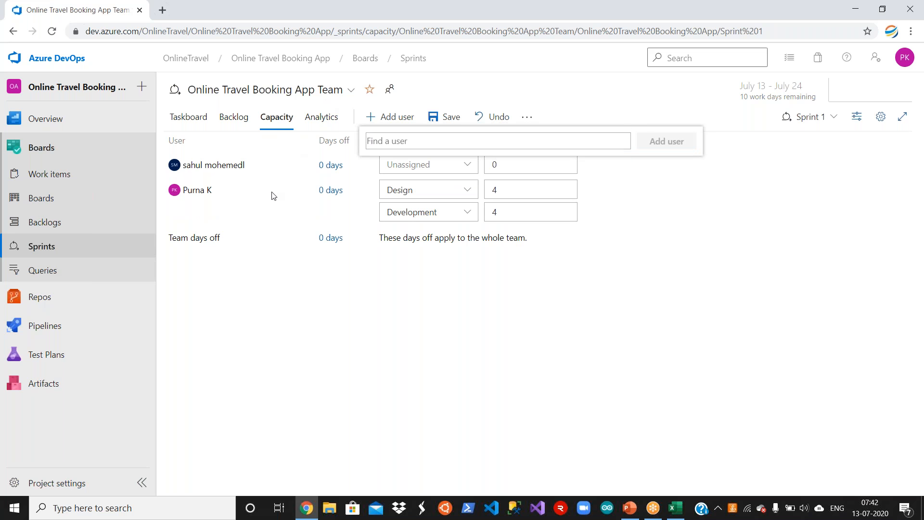
pyautogui.click(326, 374)
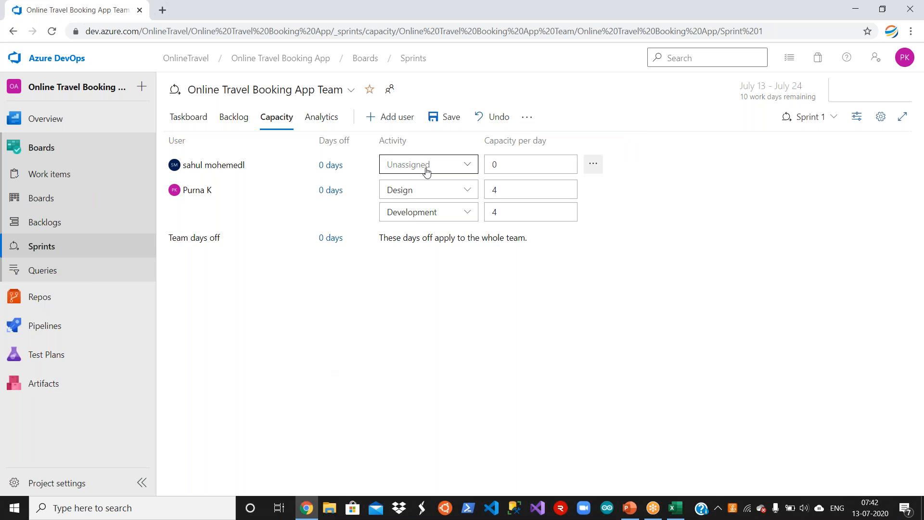
# Set the added member's activity to Deployment with a capacity of 8 per day, and save the capacity plan
pyautogui.click(450, 167)
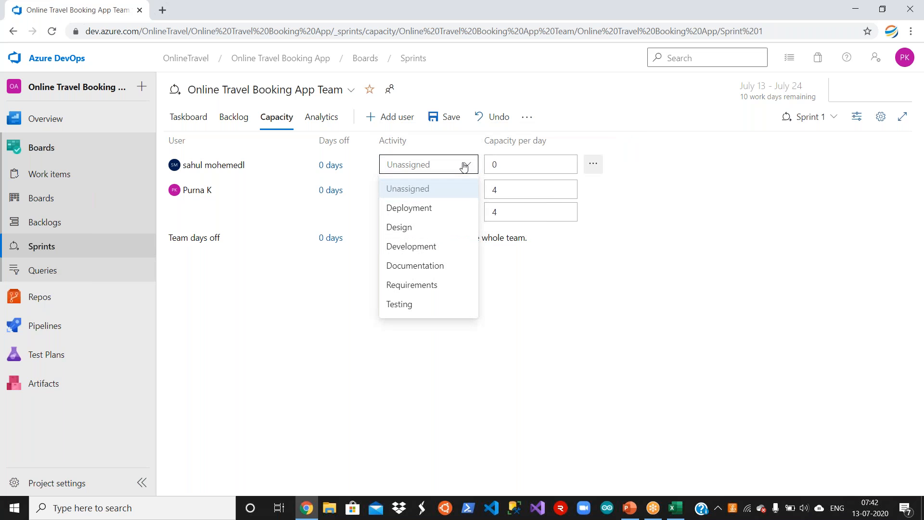
pyautogui.click(440, 218)
pyautogui.click(531, 171)
pyautogui.write('8')
pyautogui.click(634, 267)
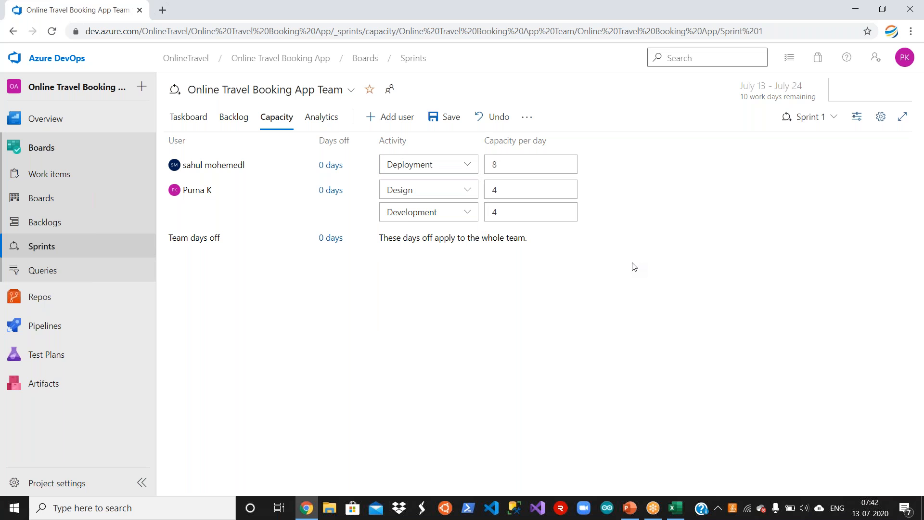
pyautogui.click(445, 117)
# Show the work details beside the Sprint 1 taskboard to compare assigned work with capacity by team, activity and person
pyautogui.click(225, 123)
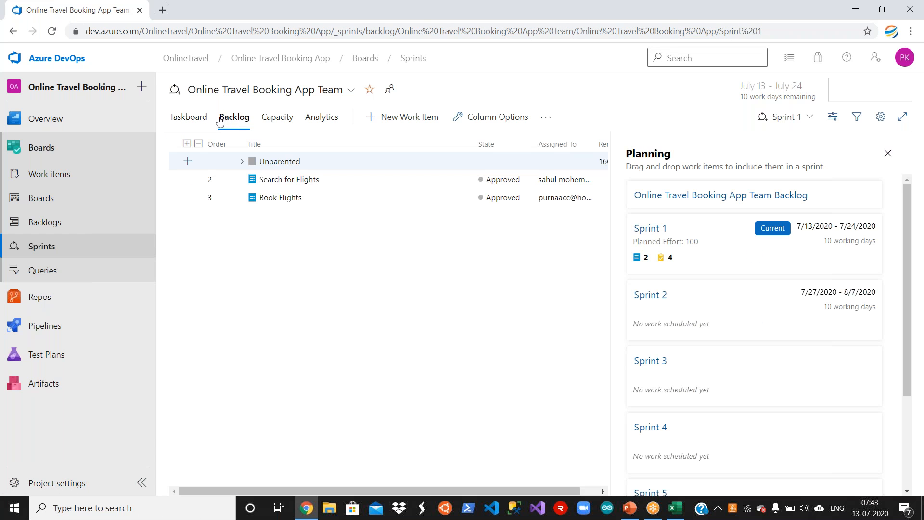
pyautogui.click(191, 121)
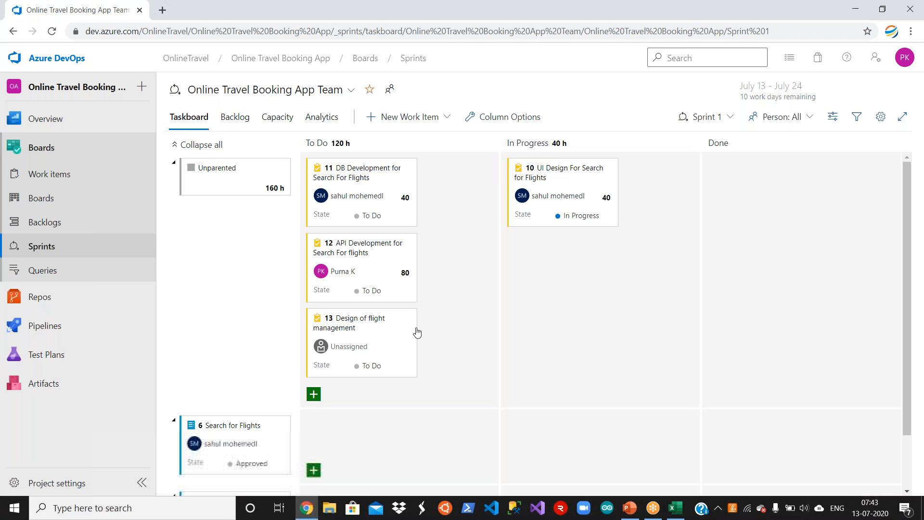
pyautogui.click(838, 118)
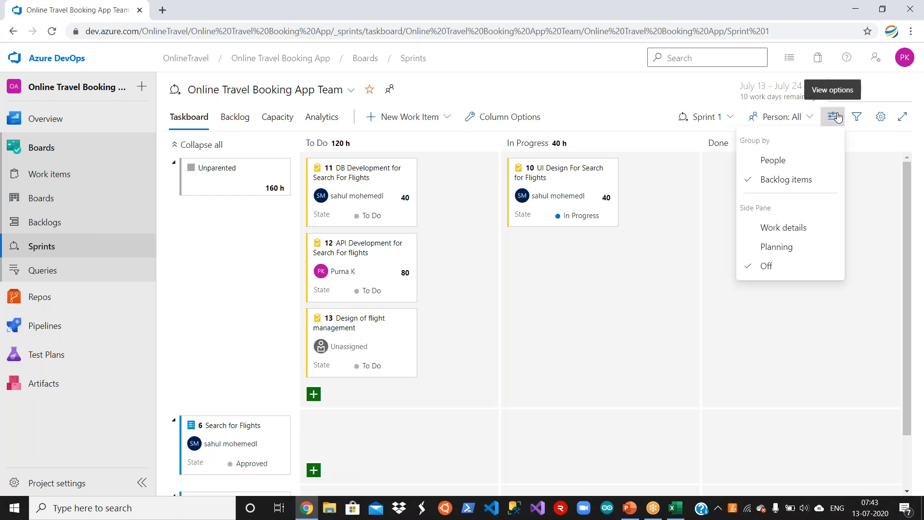
pyautogui.click(802, 250)
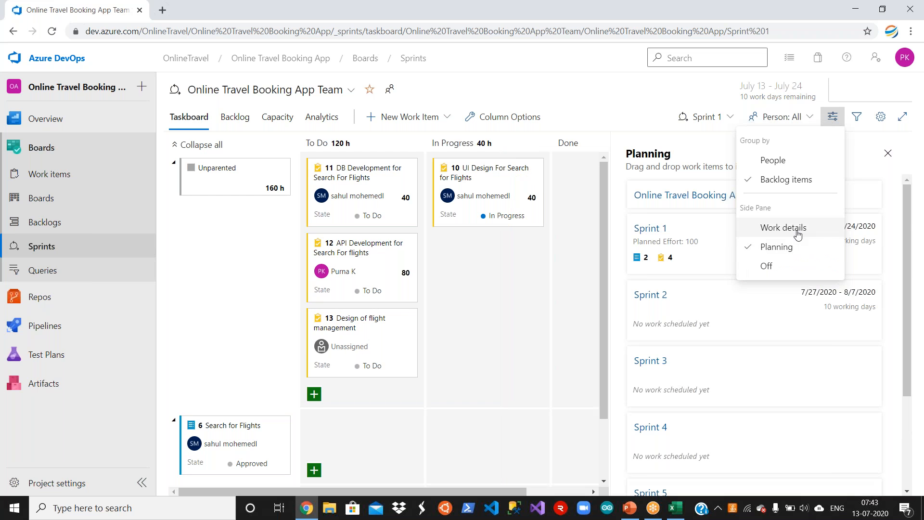
pyautogui.click(795, 230)
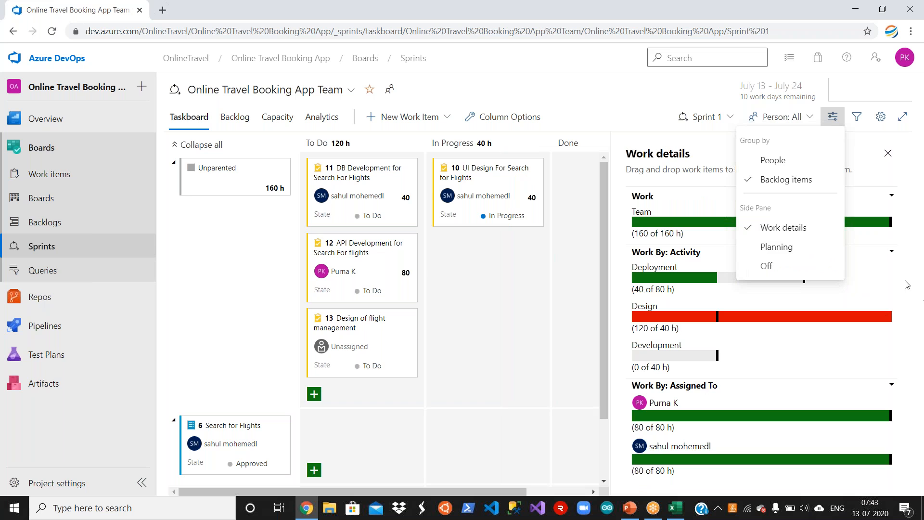
pyautogui.click(621, 97)
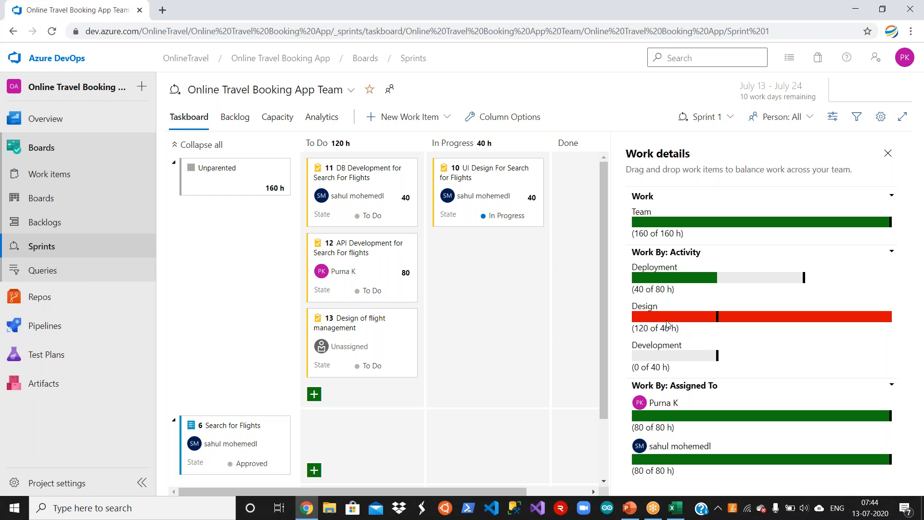
# Open the Search for Flights backlog item from the team board to examine its details, and close it again
pyautogui.click(64, 179)
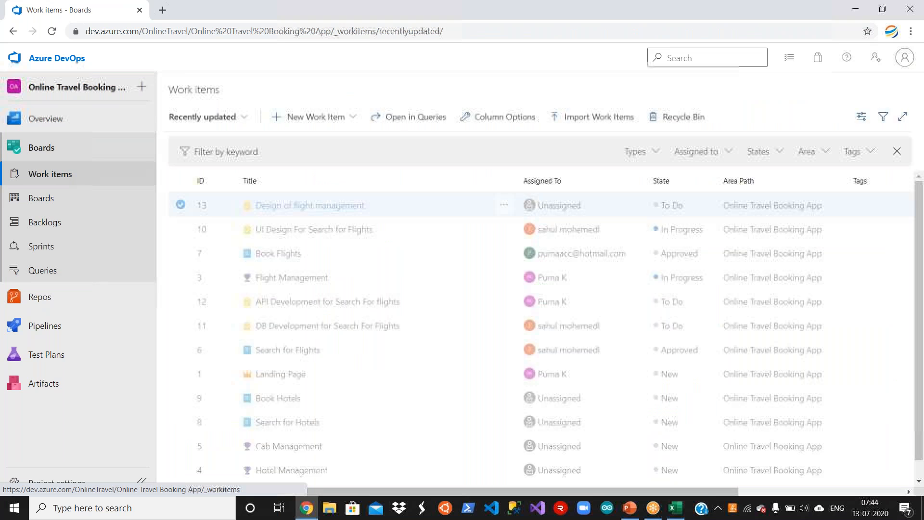
pyautogui.click(62, 199)
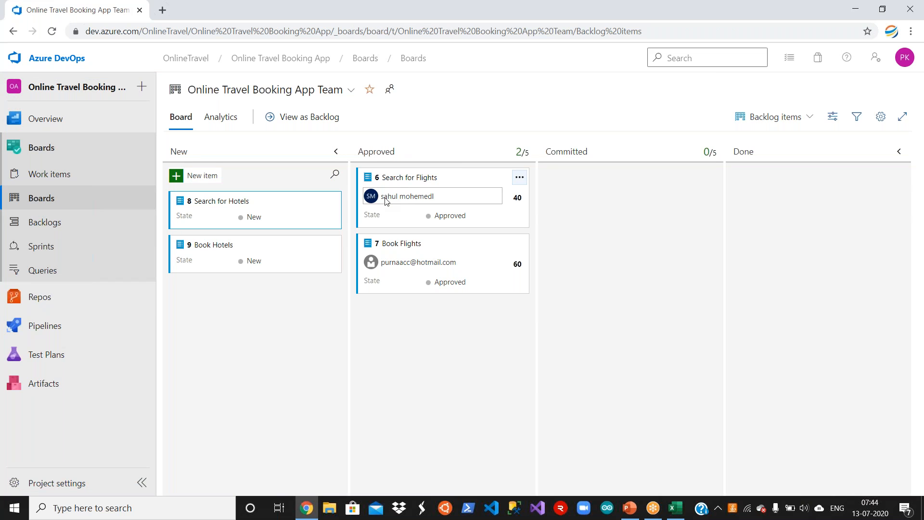
pyautogui.click(404, 178)
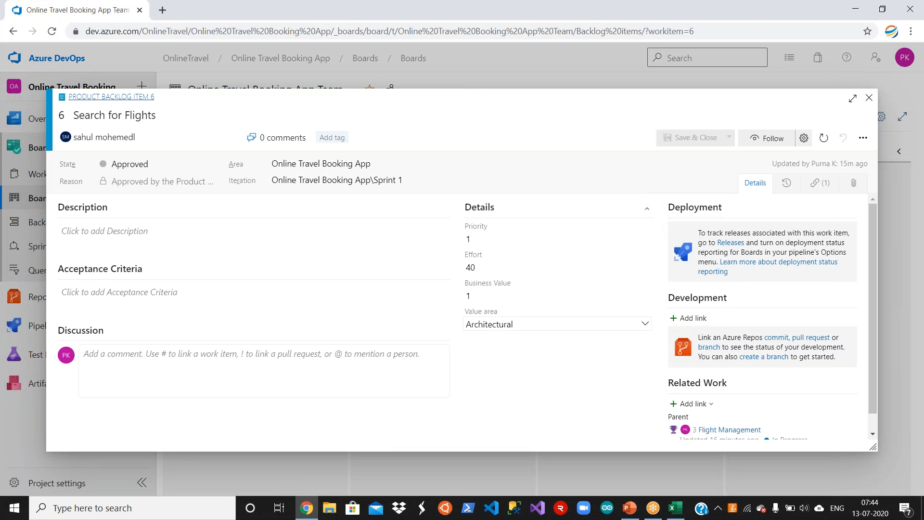
pyautogui.click(869, 99)
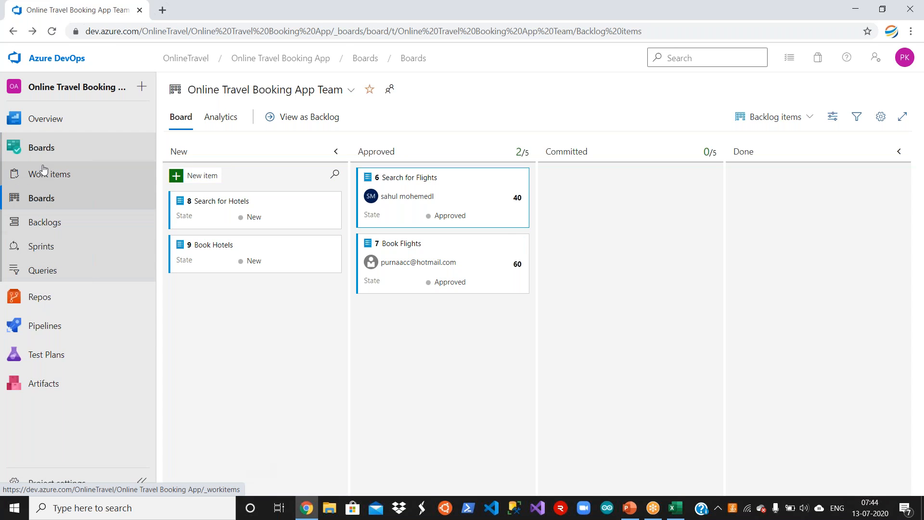
# Examine the remaining work and activity of the UI Design For Search for Flights, Design of flight management and DB Development for Search For Flights tasks
pyautogui.click(49, 176)
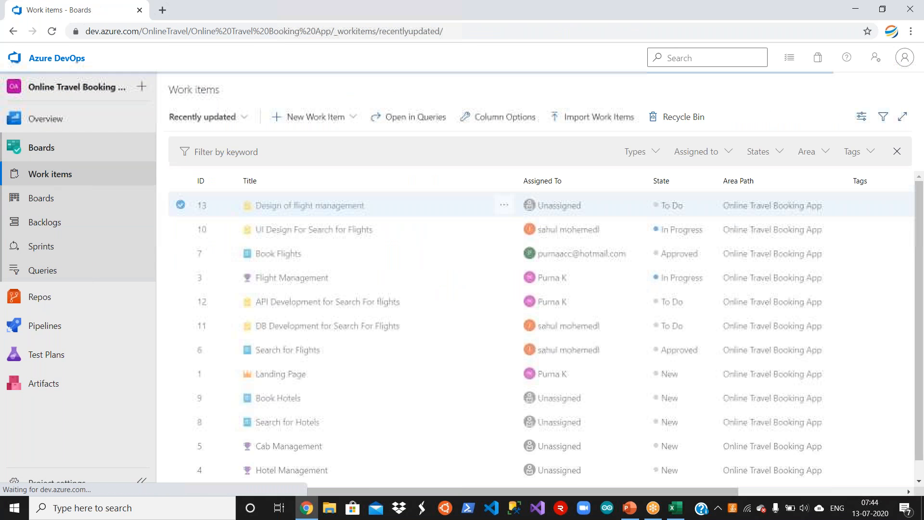
pyautogui.click(320, 229)
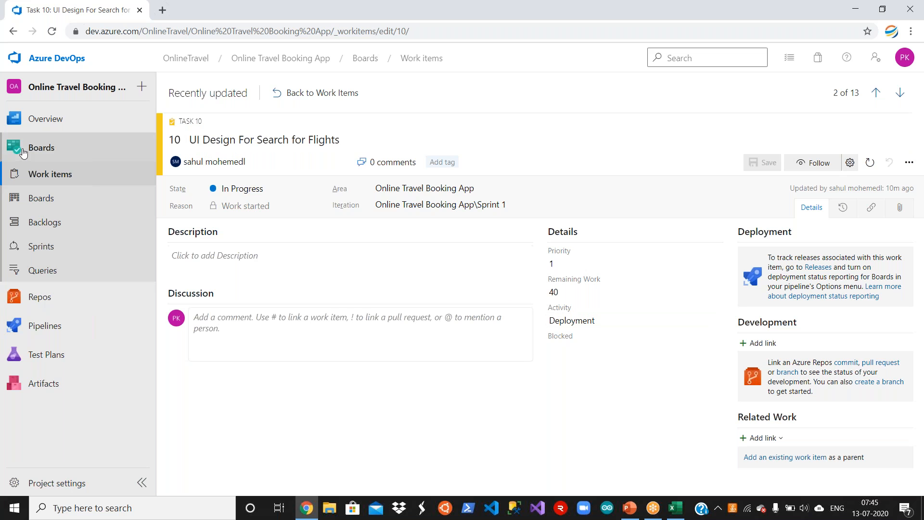
pyautogui.click(44, 177)
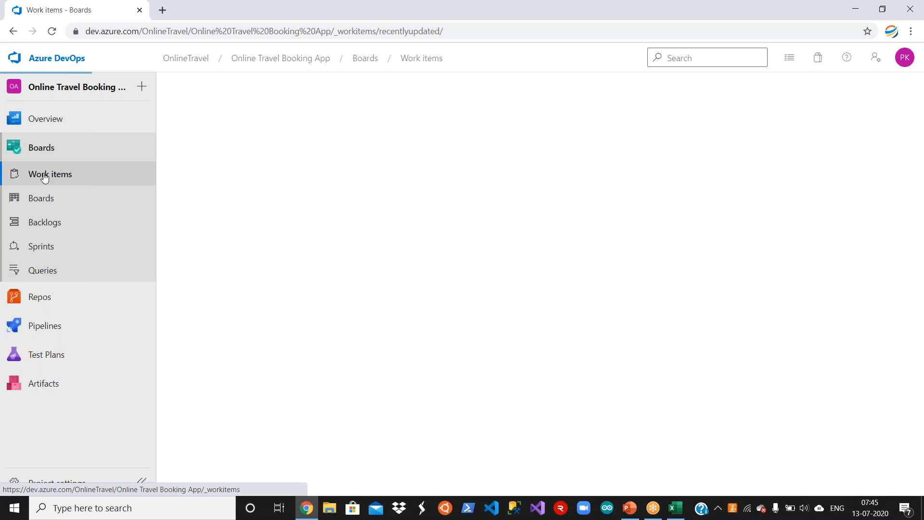
pyautogui.click(331, 206)
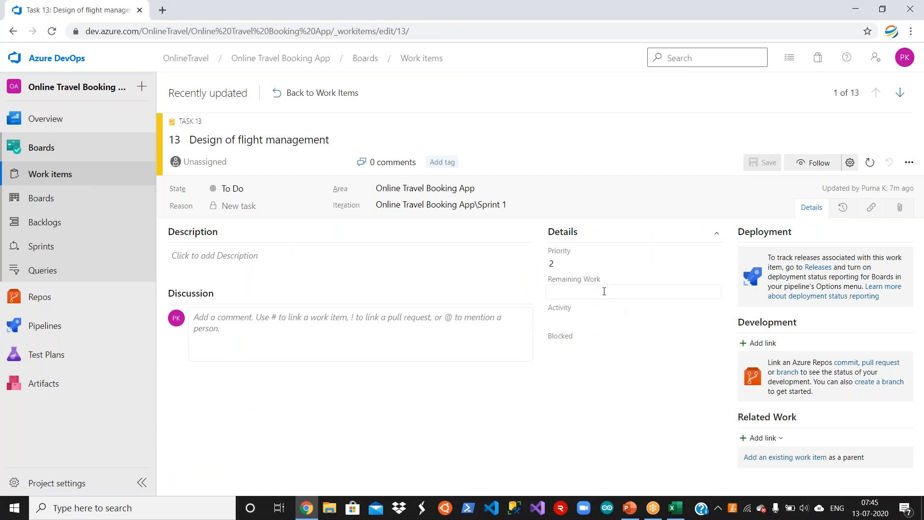
pyautogui.click(604, 294)
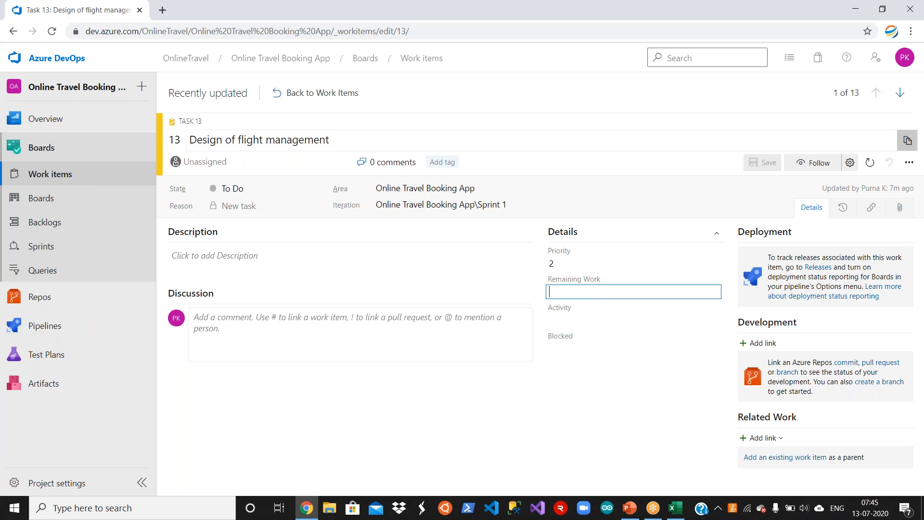
pyautogui.click(305, 93)
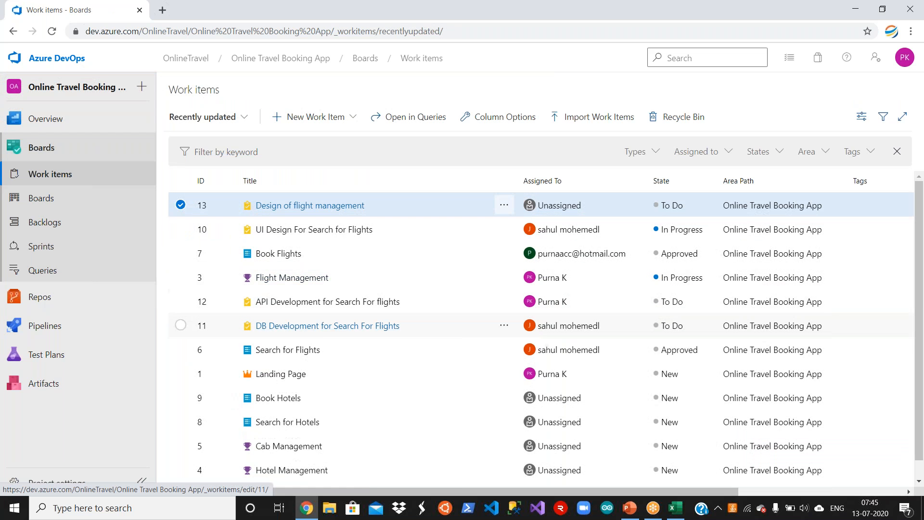
pyautogui.click(324, 326)
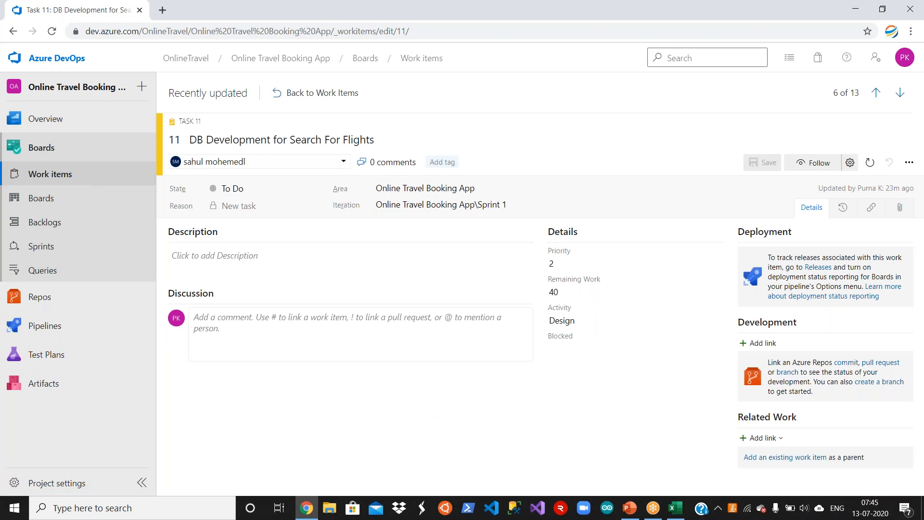
# Leave the DB Development for Search For Flights task and return to the Sprint 1 taskboard
pyautogui.click(312, 96)
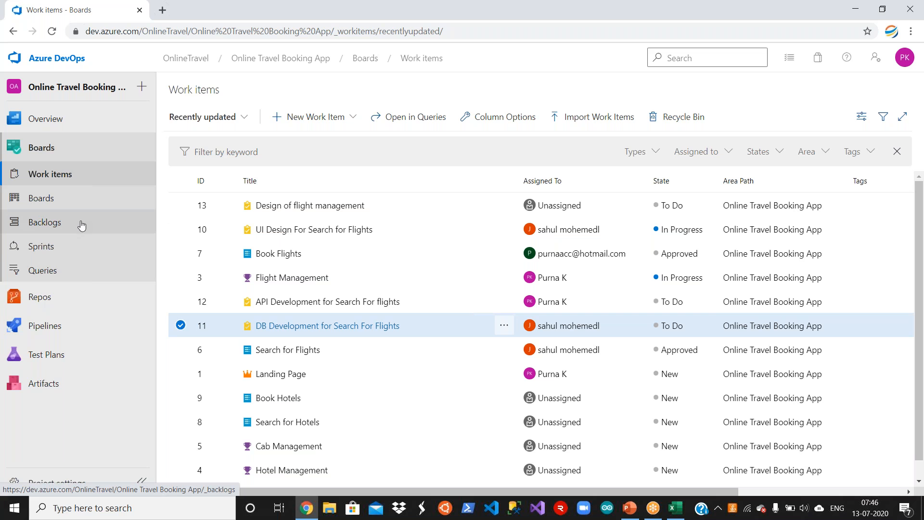
pyautogui.click(75, 246)
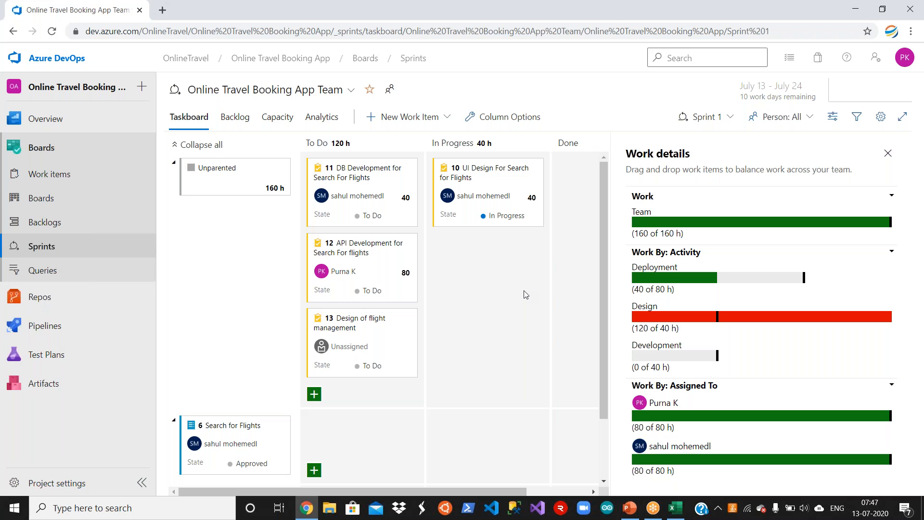
# Add a taskboard card styling rule named Design with a yellow card color
pyautogui.click(881, 120)
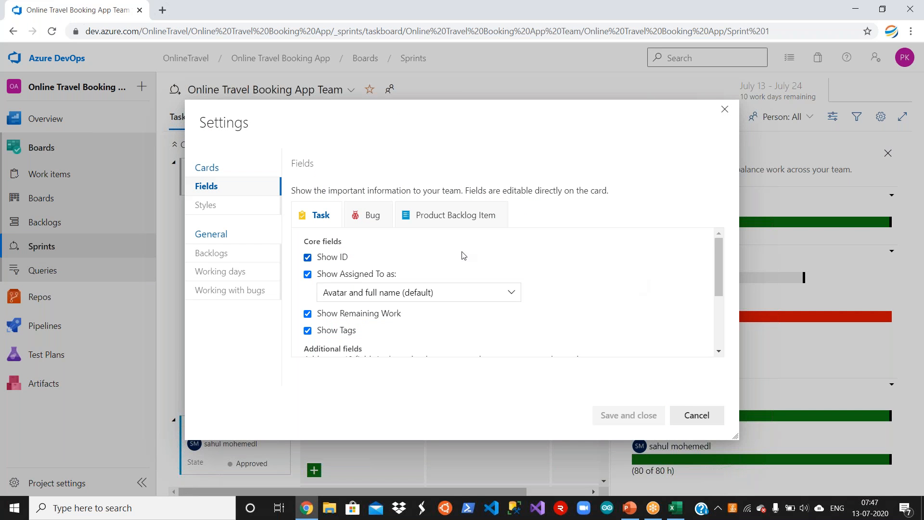
pyautogui.click(233, 208)
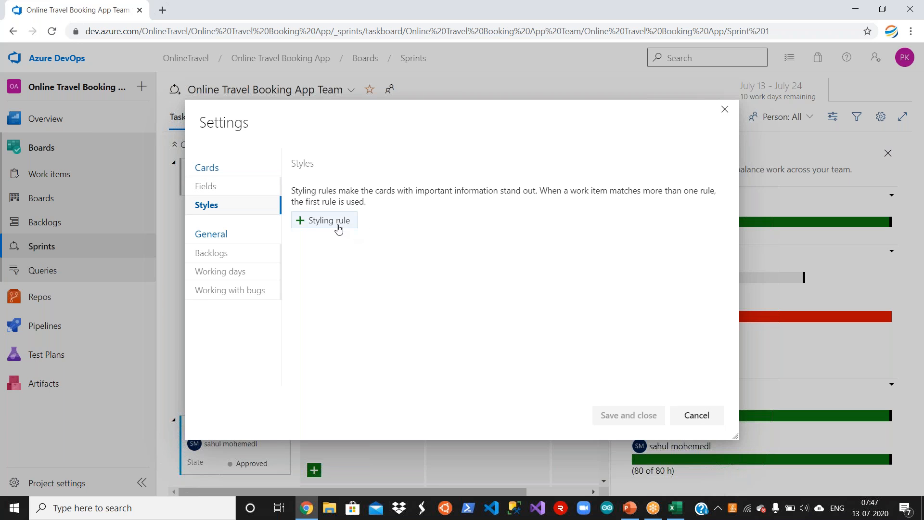
pyautogui.click(336, 224)
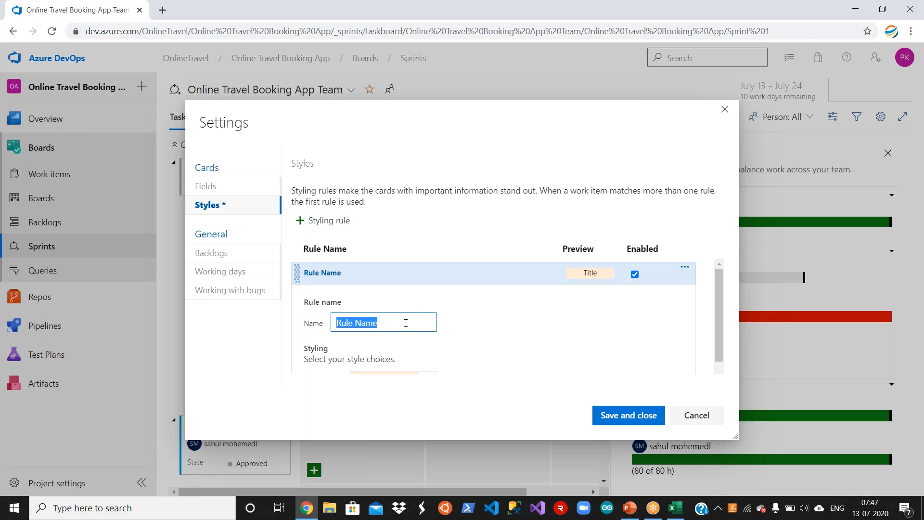
pyautogui.write('Design')
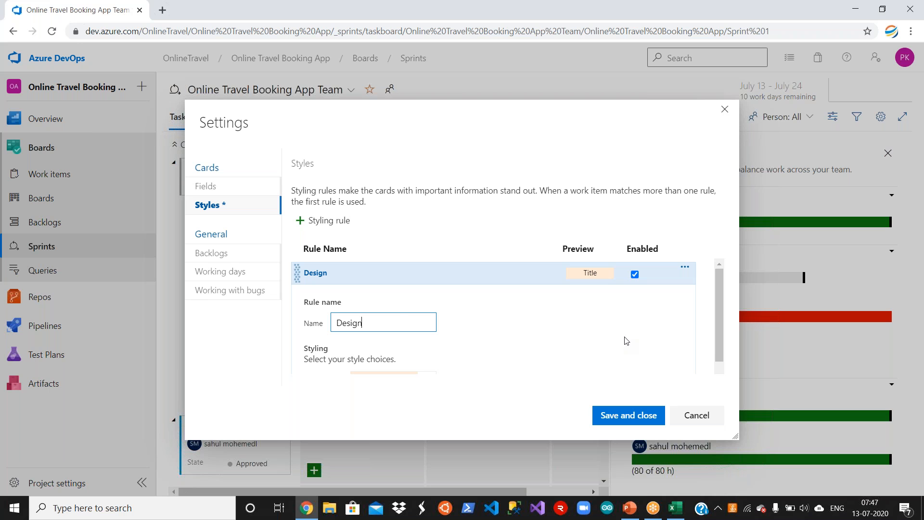
pyautogui.moveTo(716, 351); pyautogui.dragTo(718, 384)
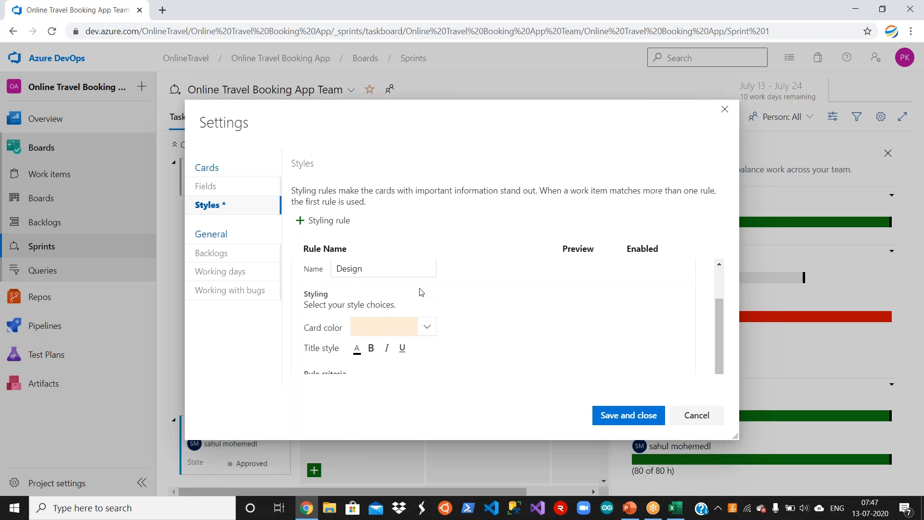
pyautogui.click(428, 330)
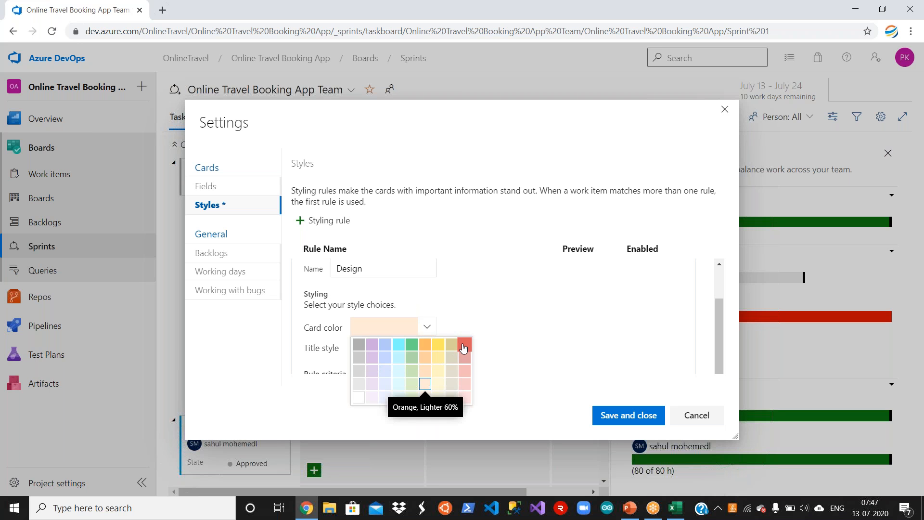
pyautogui.click(439, 345)
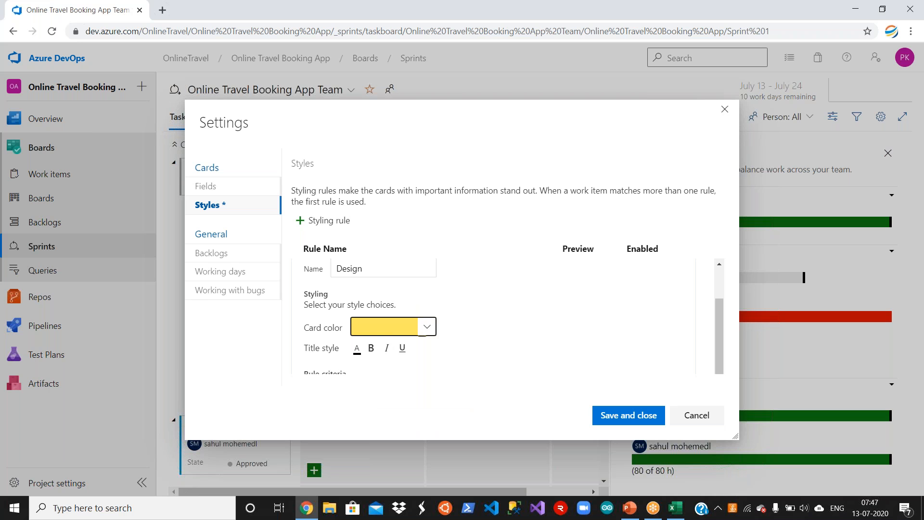
# Enlarge the settings dialog upward and downward to reach the Design rule's criteria
pyautogui.moveTo(714, 327); pyautogui.dragTo(720, 387)
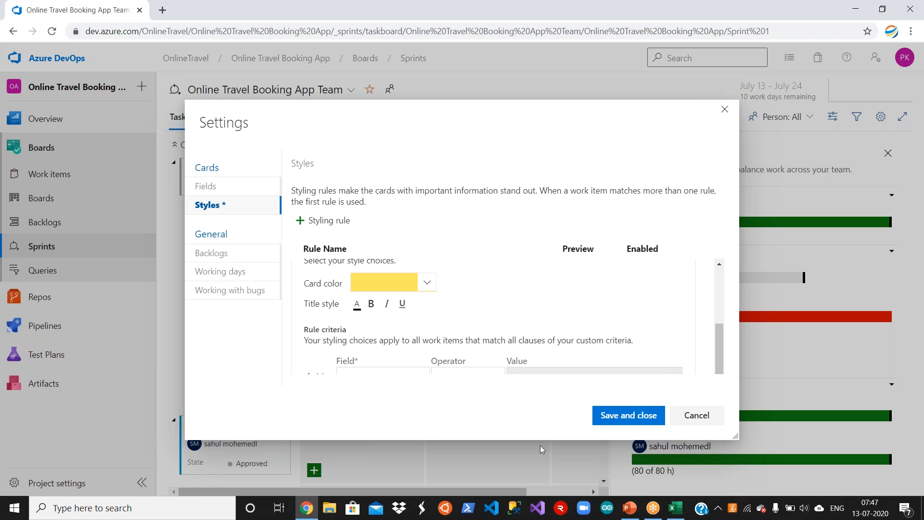
pyautogui.moveTo(538, 440); pyautogui.dragTo(538, 480)
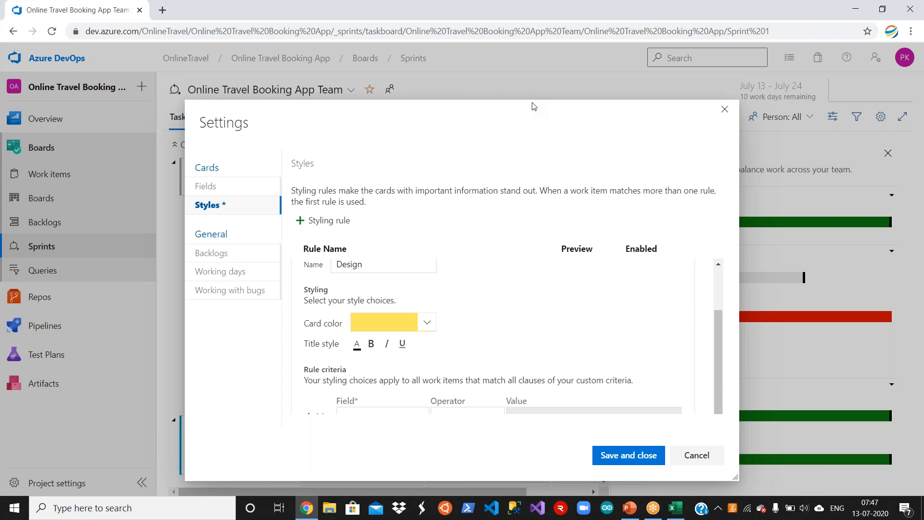
pyautogui.moveTo(531, 99); pyautogui.dragTo(530, 54)
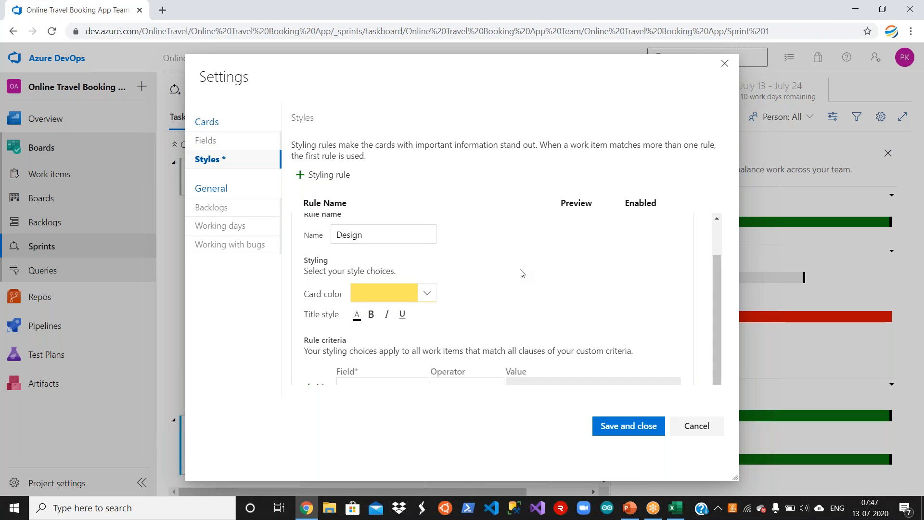
pyautogui.click(360, 384)
pyautogui.click(653, 364)
# Add a second styling rule with the criterion Activity = Design
pyautogui.click(317, 175)
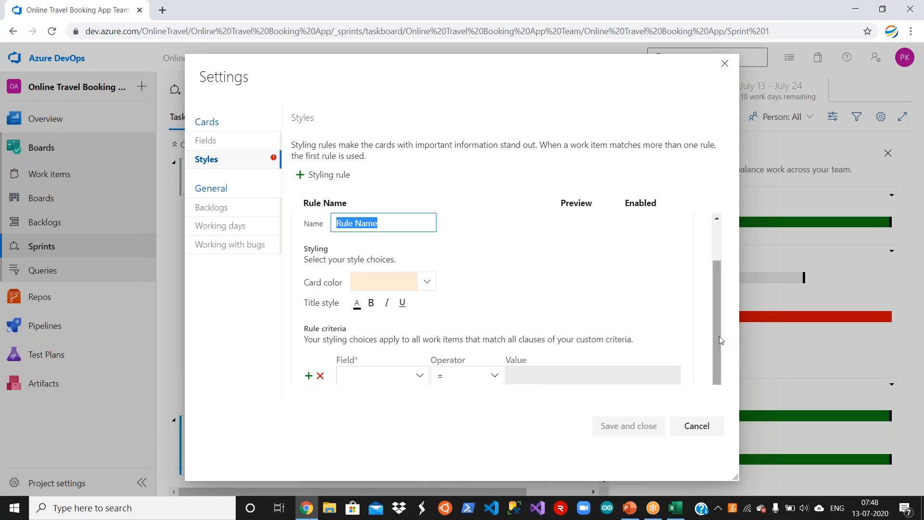
pyautogui.moveTo(718, 338); pyautogui.dragTo(721, 360)
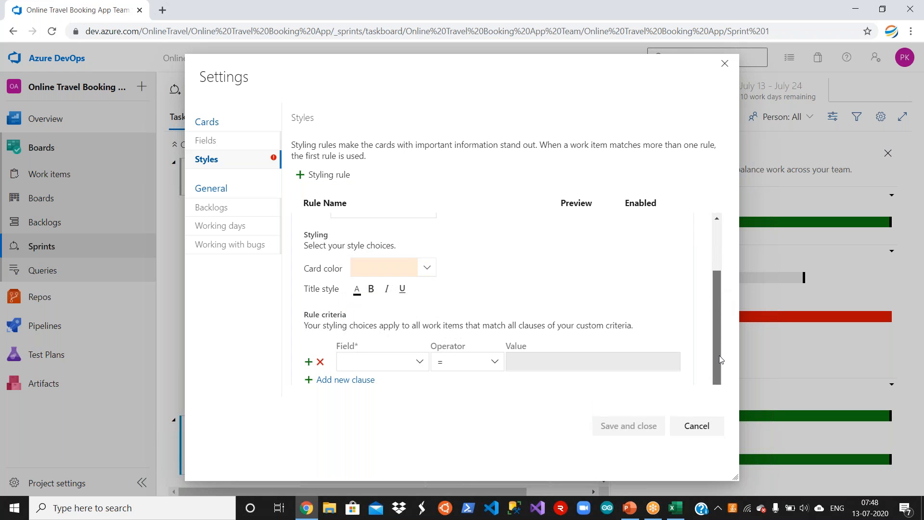
pyautogui.click(420, 362)
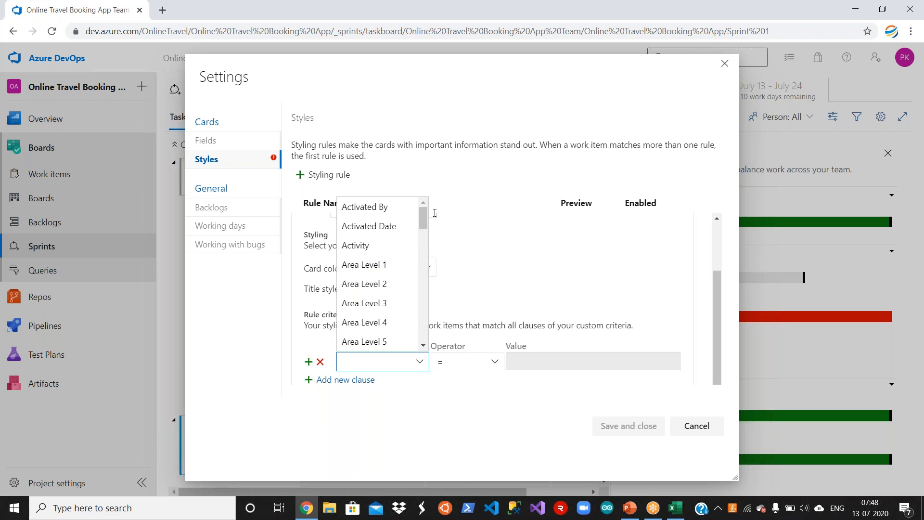
pyautogui.moveTo(426, 221)
pyautogui.mouseDown()
pyautogui.moveTo(427, 338)
pyautogui.moveTo(423, 223)
pyautogui.mouseUp()
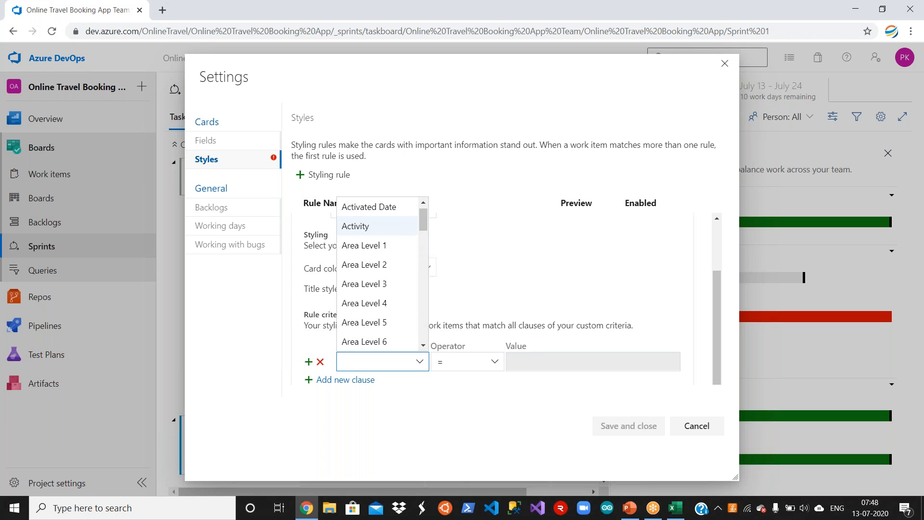
pyautogui.click(365, 229)
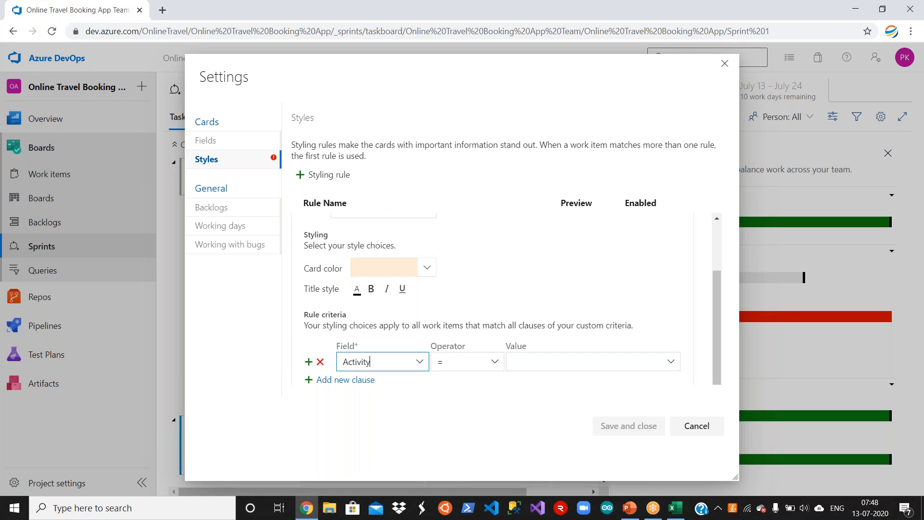
pyautogui.click(496, 367)
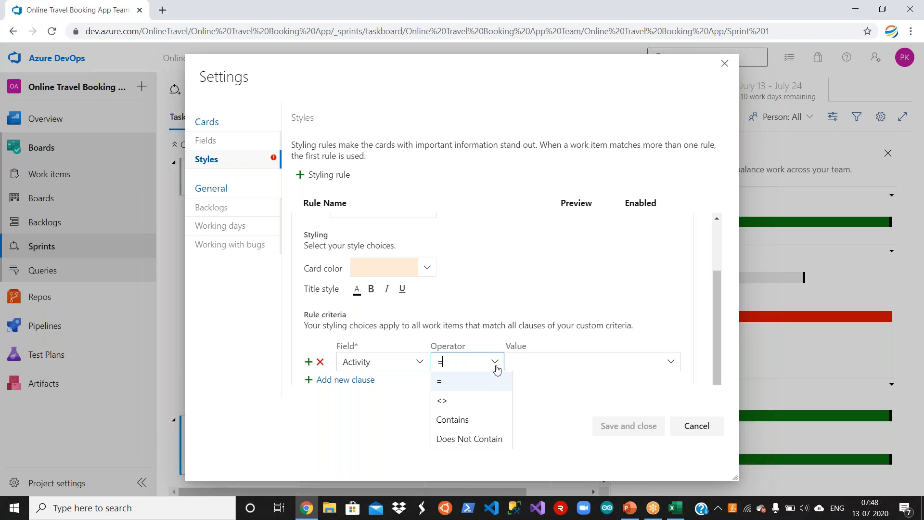
pyautogui.click(465, 383)
pyautogui.click(672, 367)
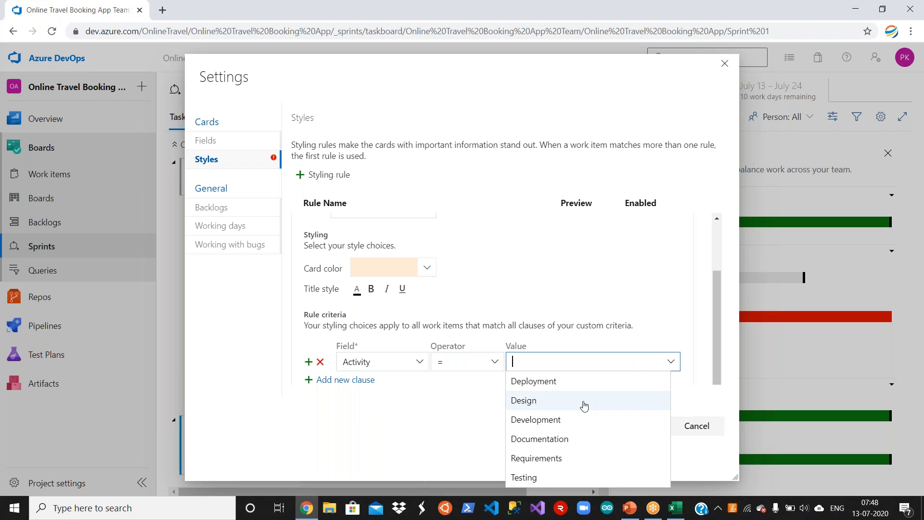
pyautogui.click(584, 406)
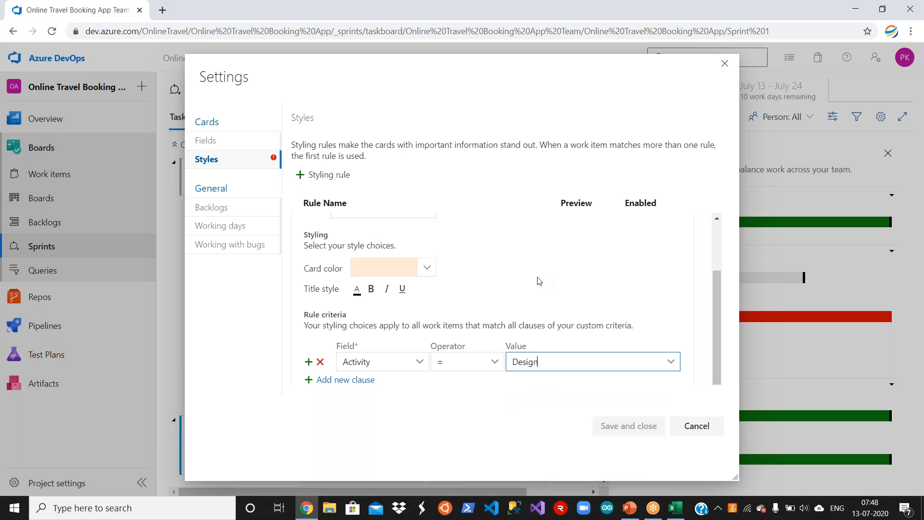
# Set the second styling rule's card color to yellow and name the rule Design1
pyautogui.click(428, 268)
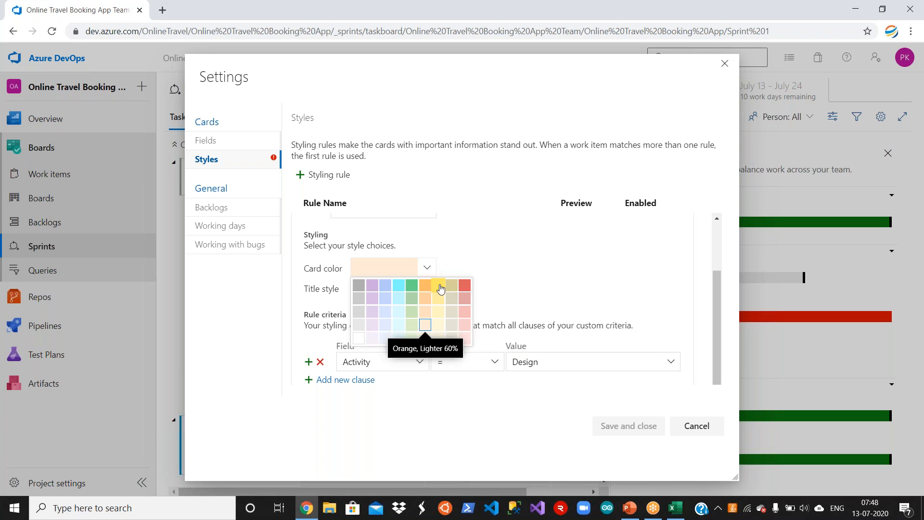
pyautogui.click(440, 287)
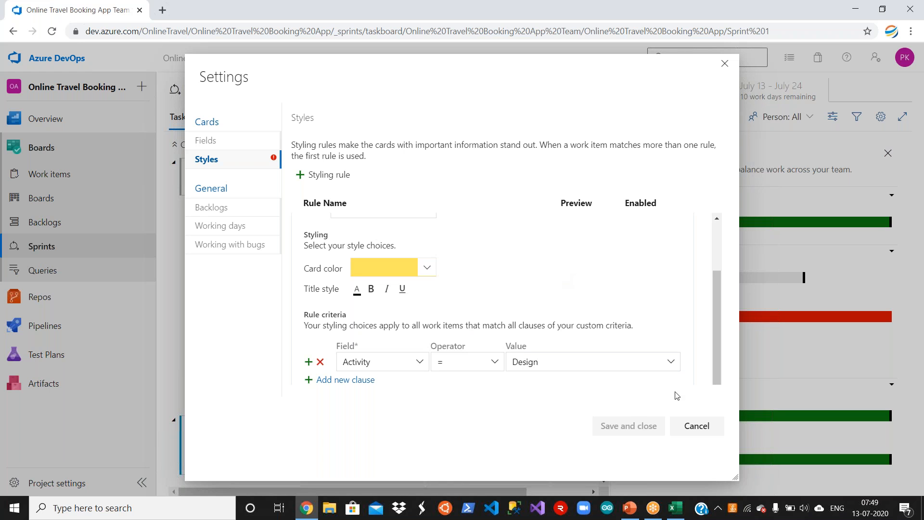
pyautogui.moveTo(715, 302); pyautogui.dragTo(712, 242)
pyautogui.click(386, 276)
pyautogui.moveTo(393, 276); pyautogui.dragTo(309, 275)
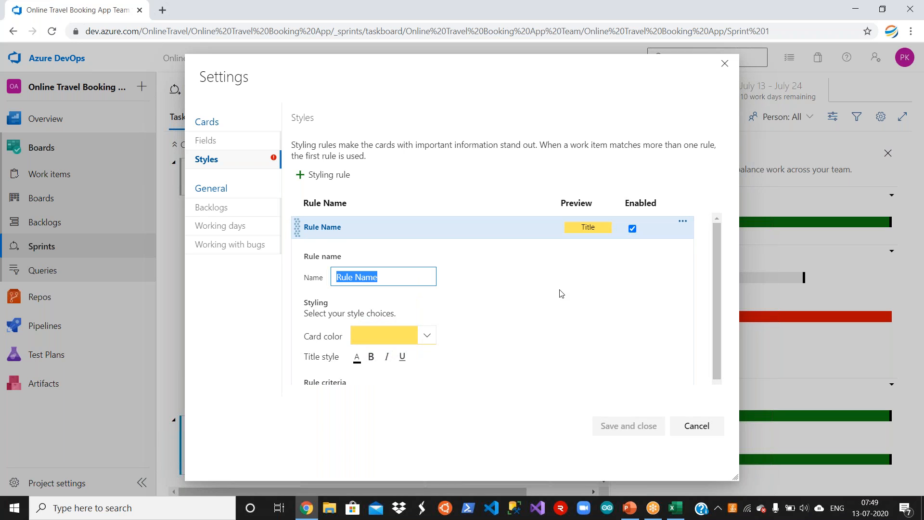
pyautogui.write('Design')
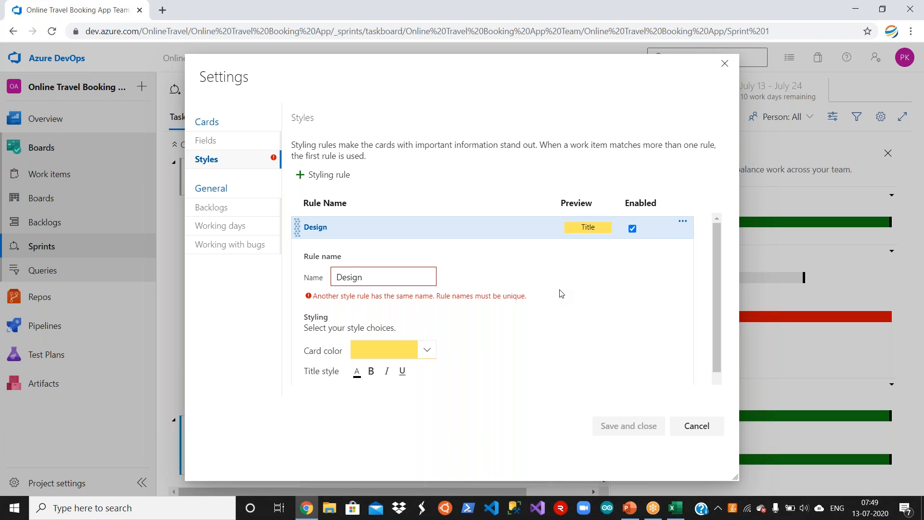
pyautogui.write('1')
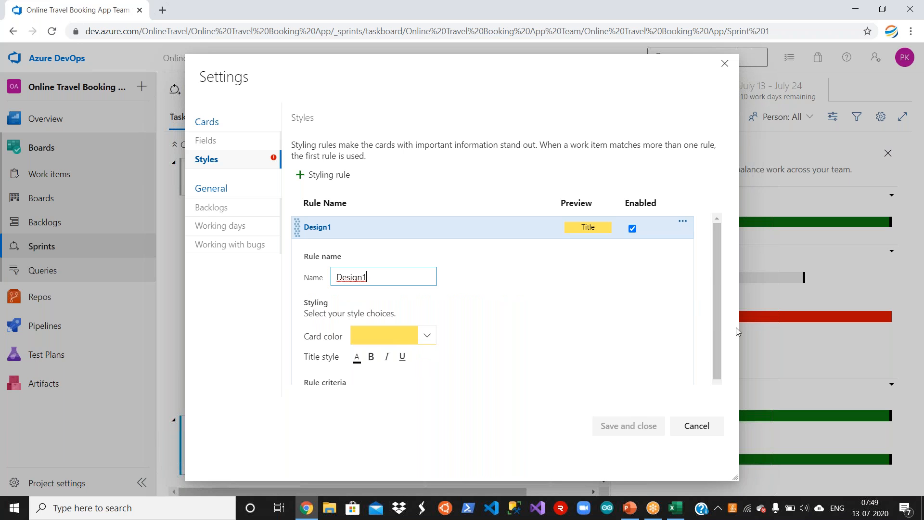
pyautogui.moveTo(720, 326); pyautogui.dragTo(715, 418)
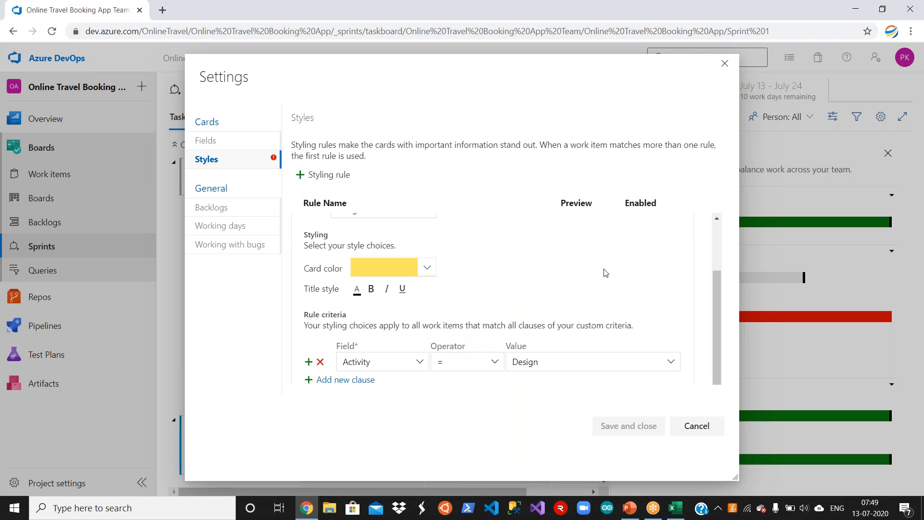
# Review the Design1 rule, then close the taskboard settings and discard the unsaved styling rules
pyautogui.click(207, 164)
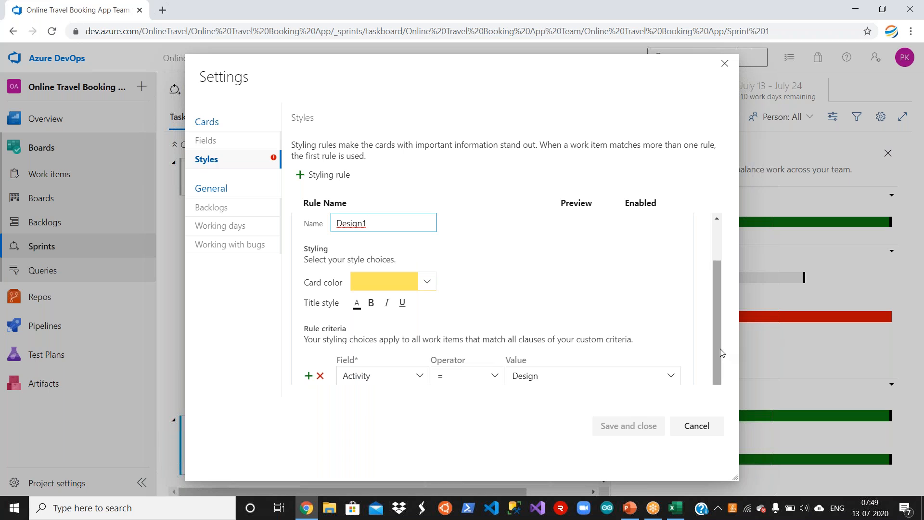
pyautogui.moveTo(716, 347); pyautogui.dragTo(714, 294)
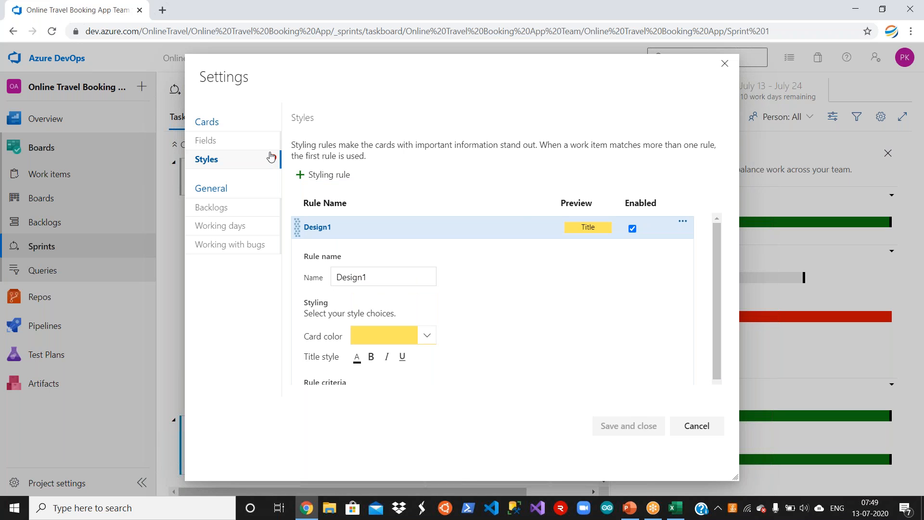
pyautogui.click(711, 430)
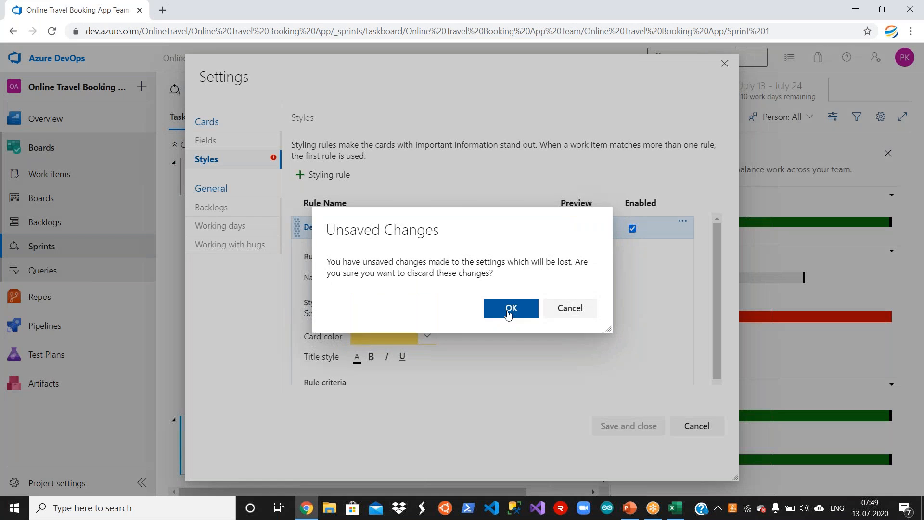
pyautogui.click(506, 310)
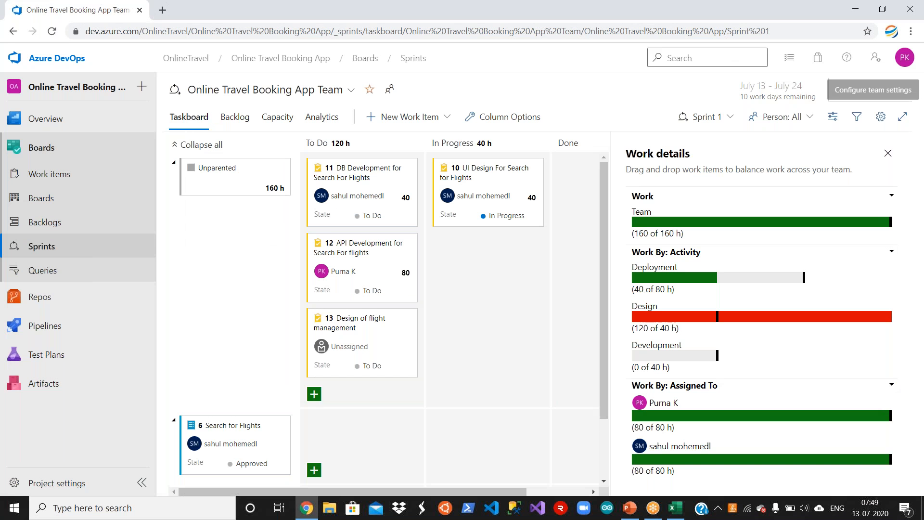
# Add a taskboard card styling rule named Design with a yellow card color
pyautogui.click(878, 119)
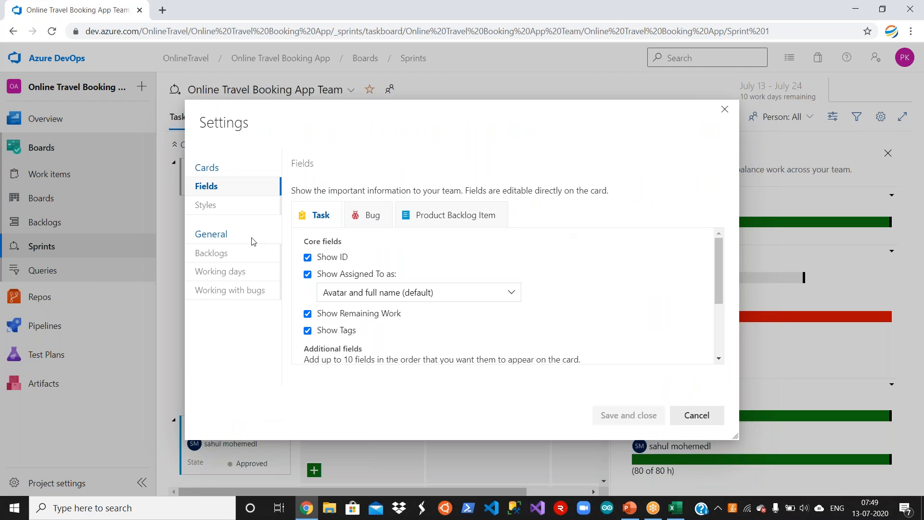
pyautogui.click(221, 210)
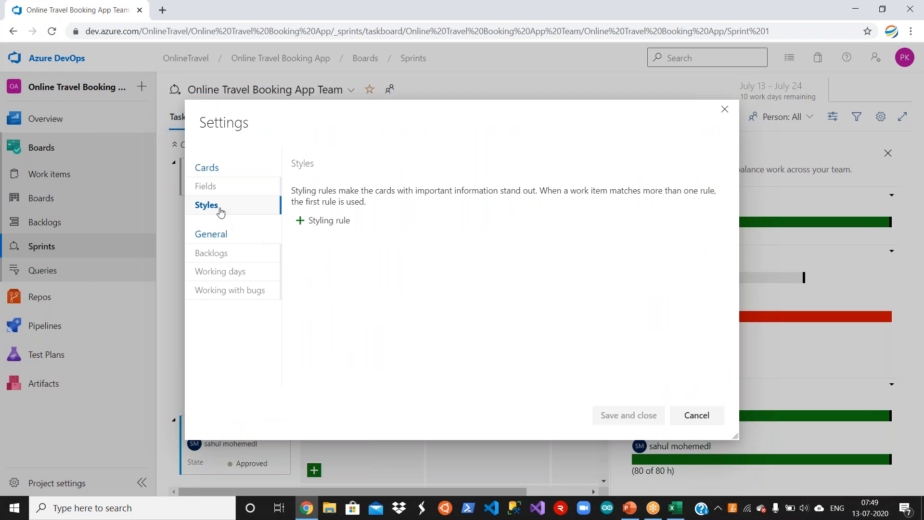
pyautogui.click(322, 222)
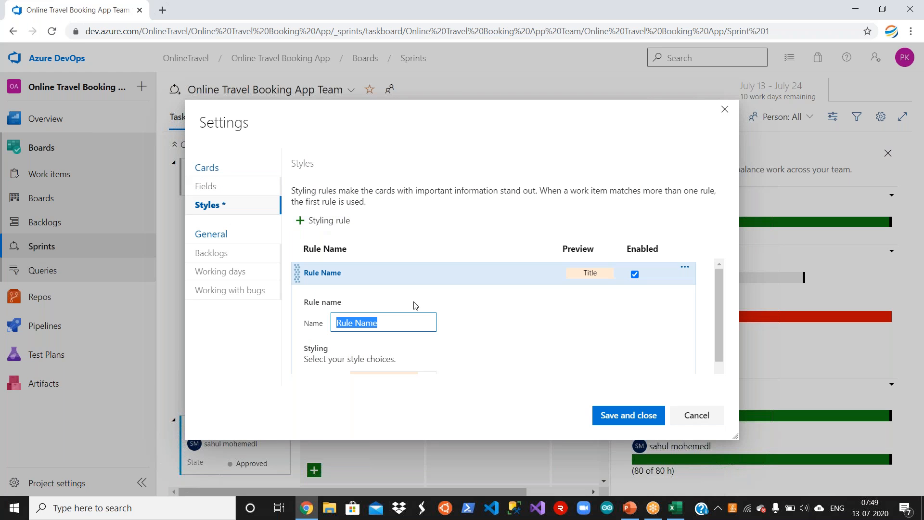
pyautogui.write('Design')
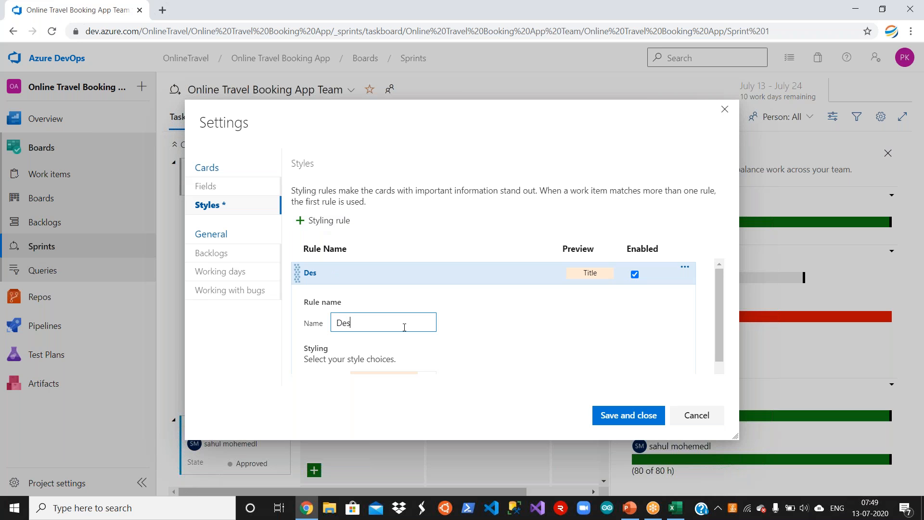
pyautogui.click(530, 323)
pyautogui.moveTo(721, 323); pyautogui.dragTo(722, 400)
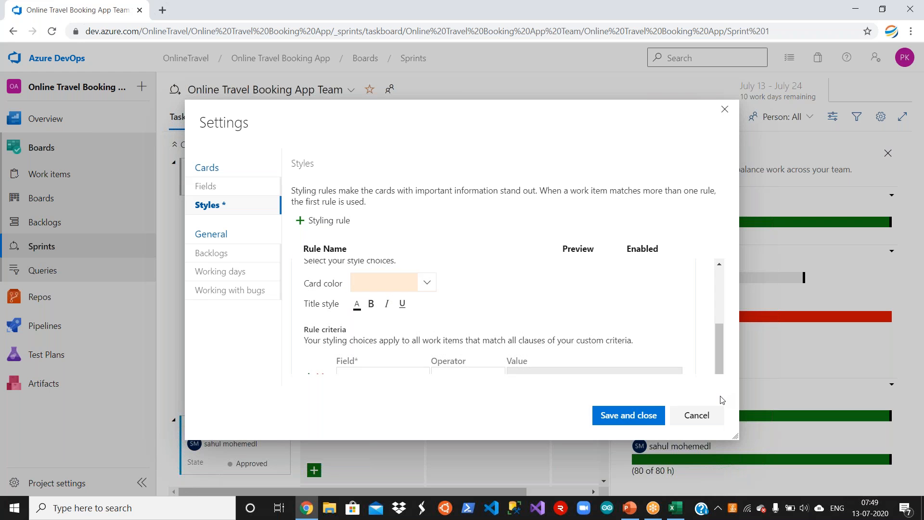
pyautogui.click(427, 283)
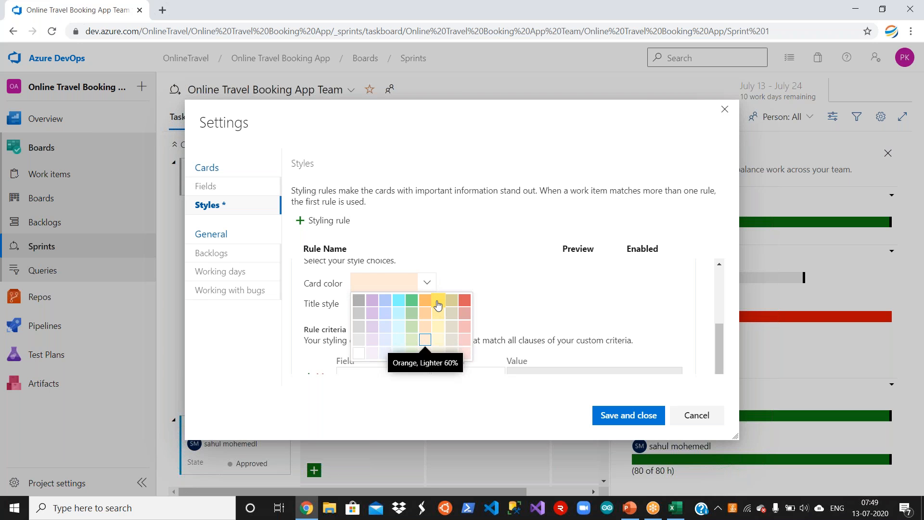
pyautogui.click(437, 305)
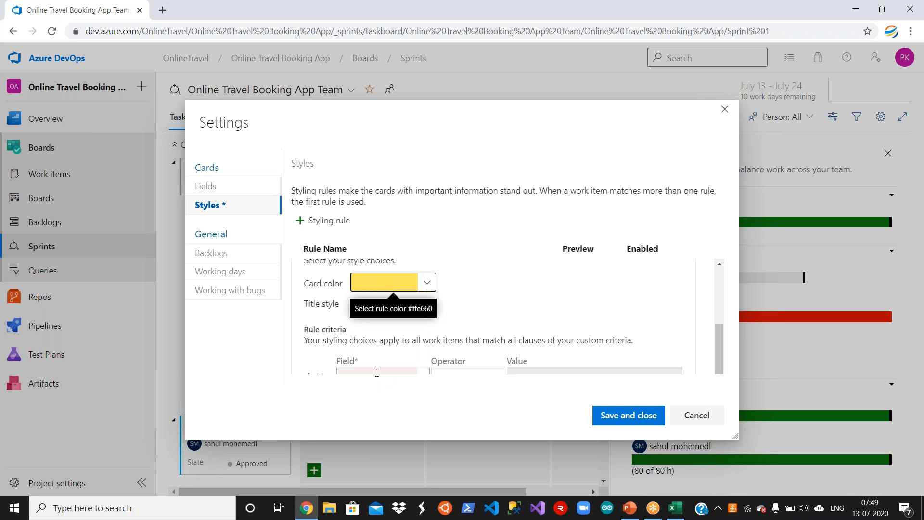
pyautogui.click(377, 372)
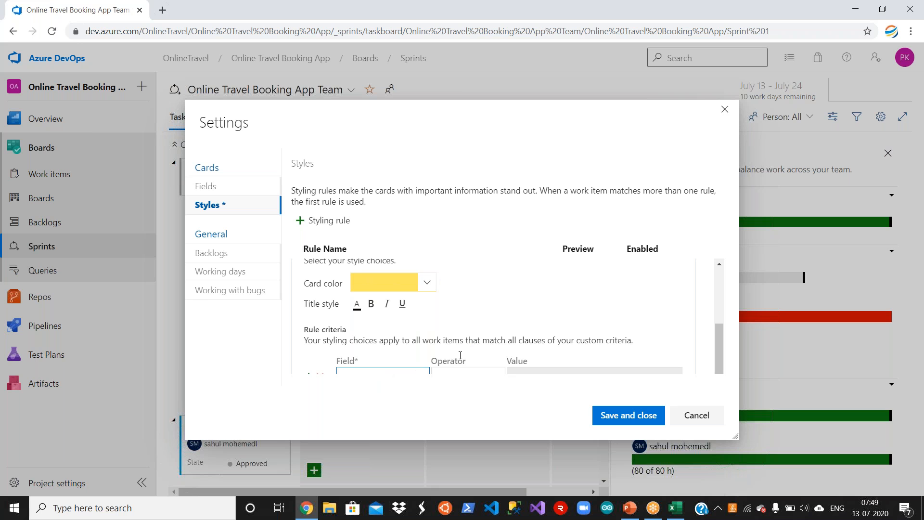
# Add another styling rule with the criterion Activity = Design, then close the settings and discard the unsaved rules
pyautogui.click(330, 223)
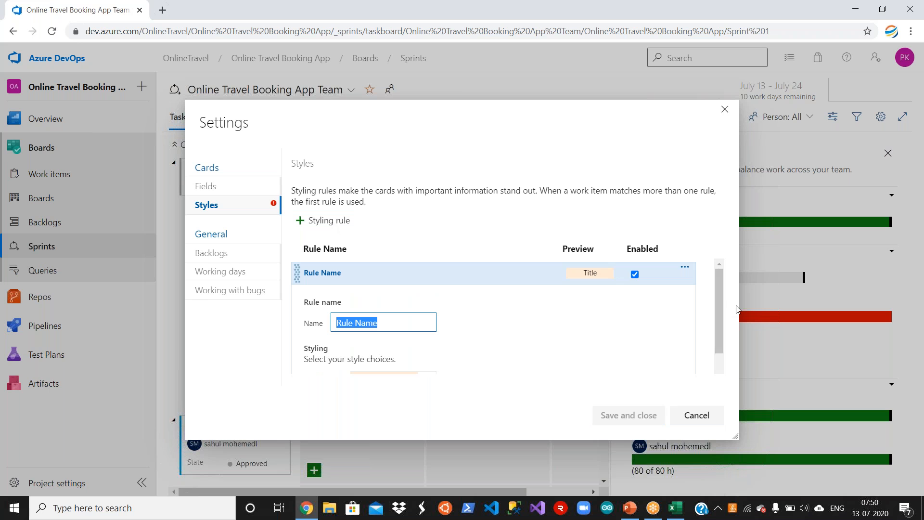
pyautogui.moveTo(718, 302); pyautogui.dragTo(720, 389)
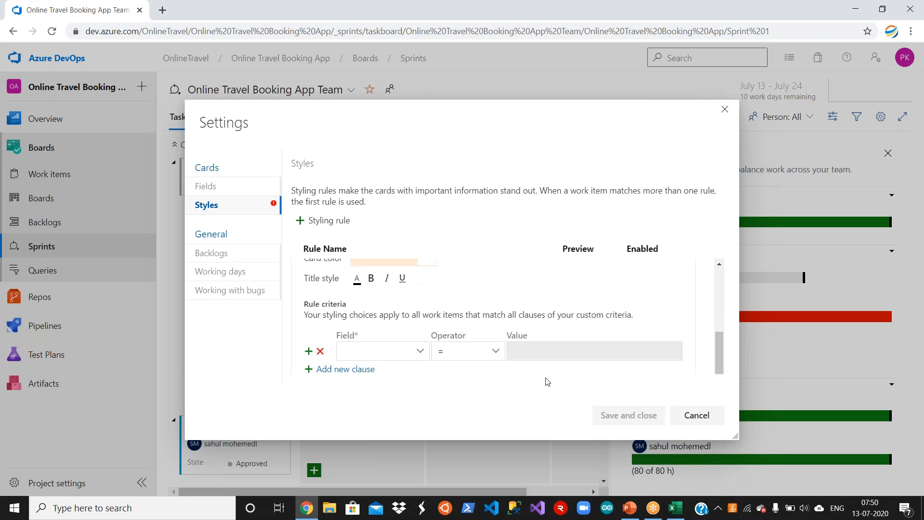
pyautogui.click(419, 351)
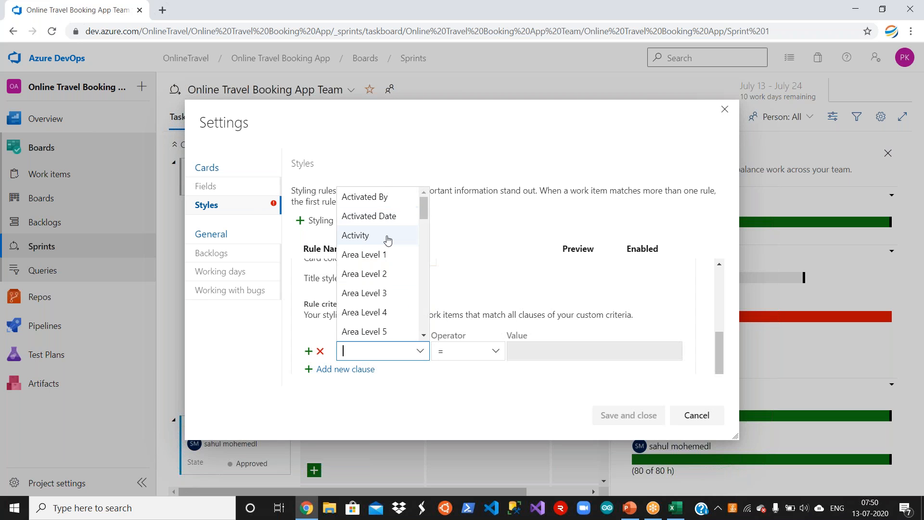
pyautogui.click(383, 236)
pyautogui.click(550, 352)
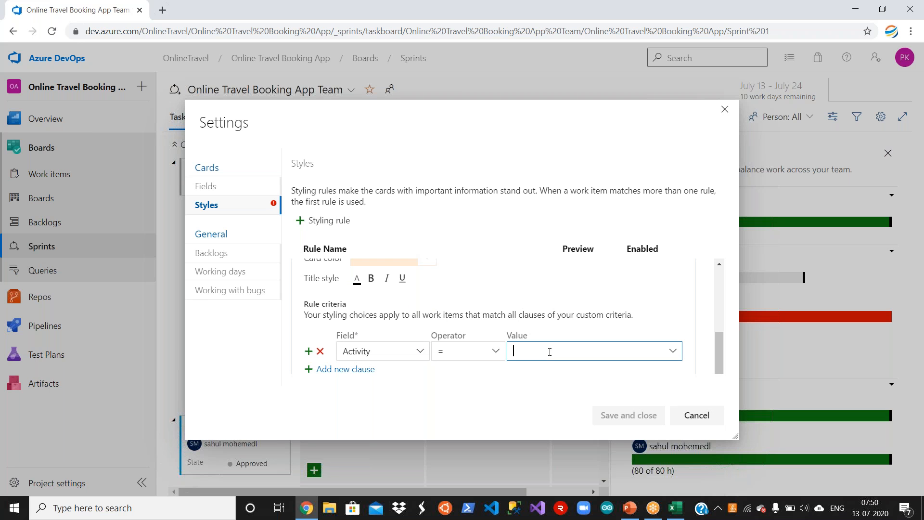
pyautogui.click(673, 355)
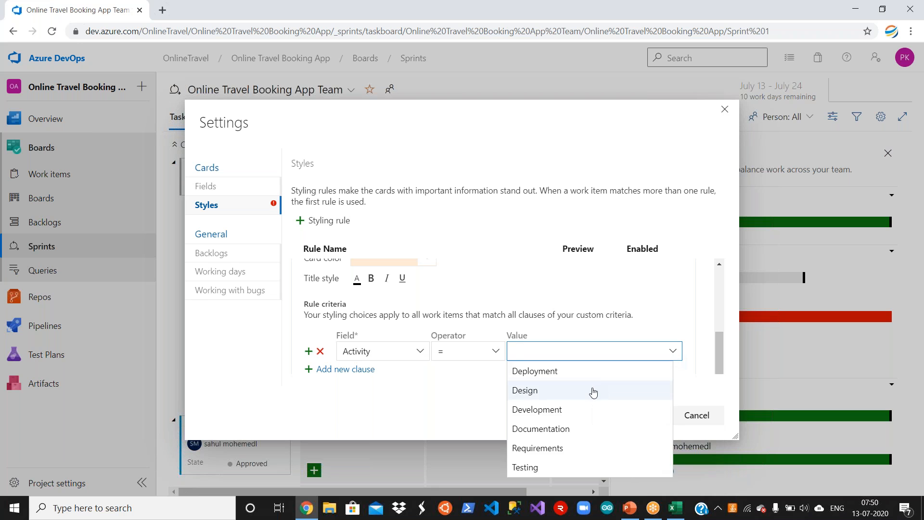
pyautogui.click(592, 390)
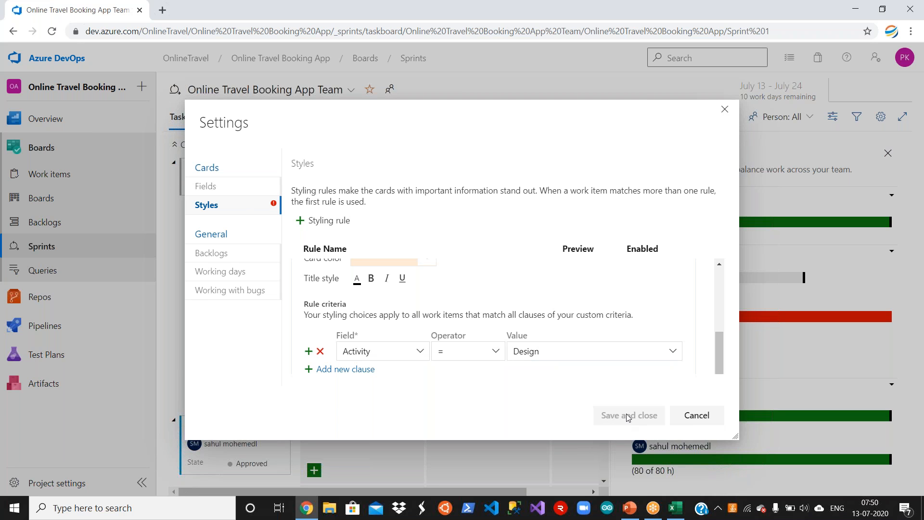
pyautogui.click(687, 422)
pyautogui.click(505, 317)
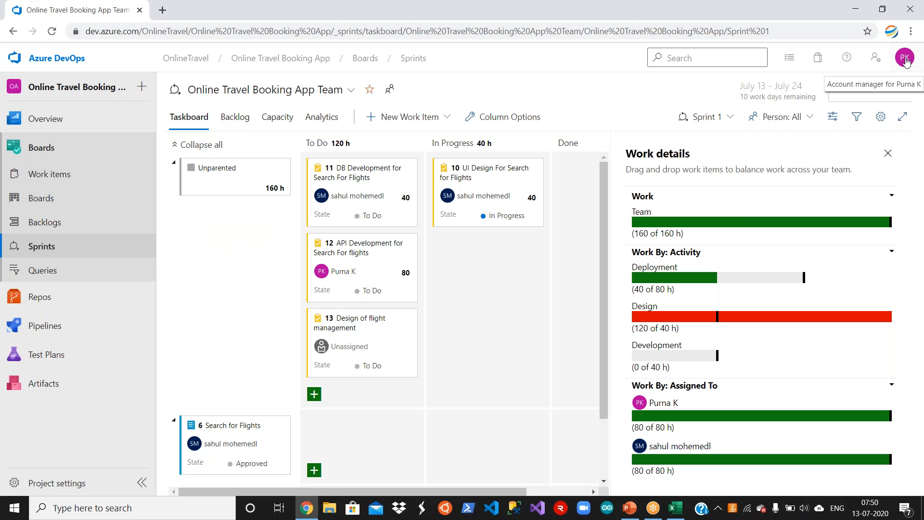
pyautogui.click(906, 58)
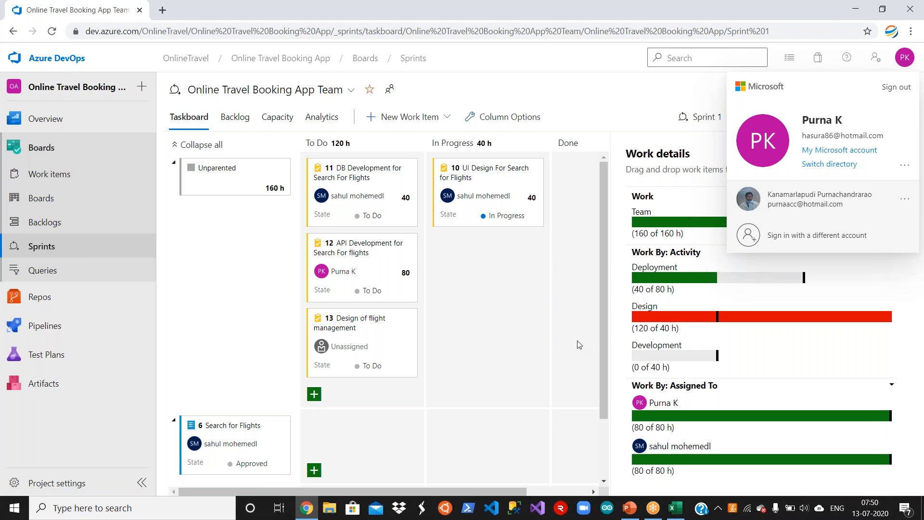
pyautogui.click(599, 107)
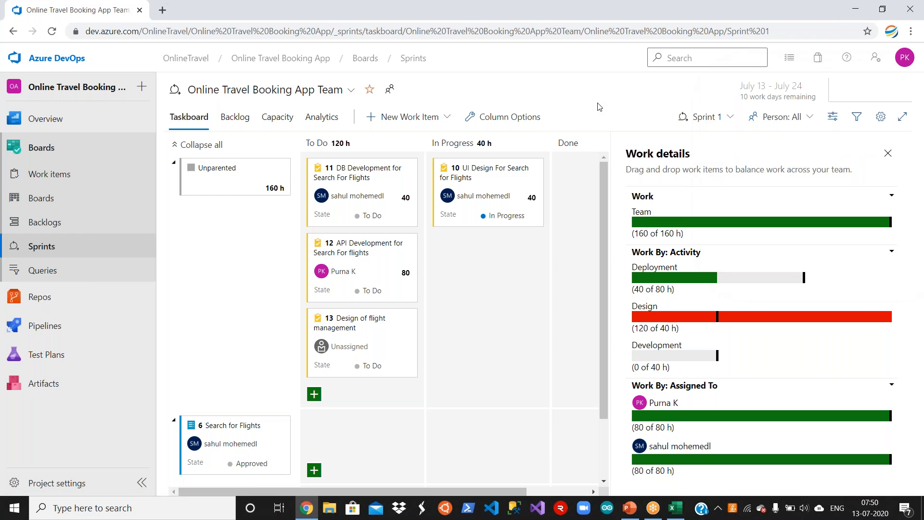
# Reopen the taskboard's card style settings and add two new styling rules
pyautogui.click(880, 120)
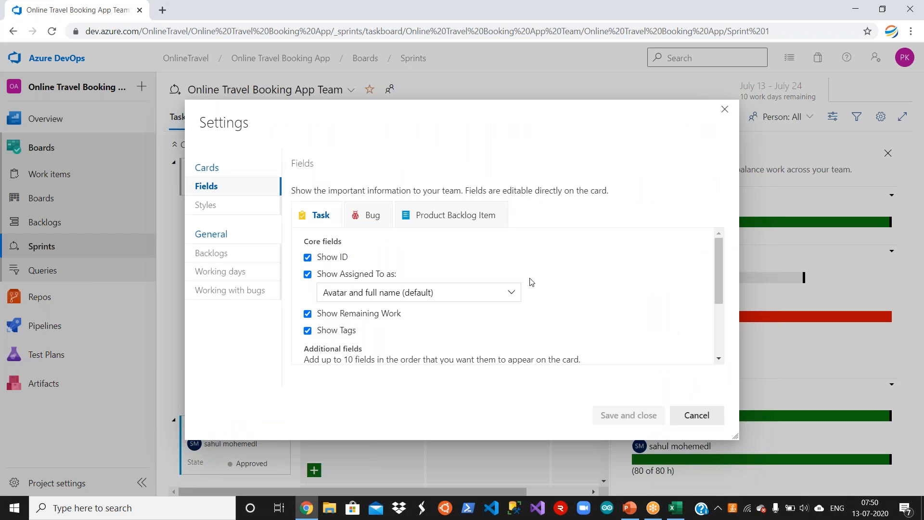
pyautogui.click(211, 207)
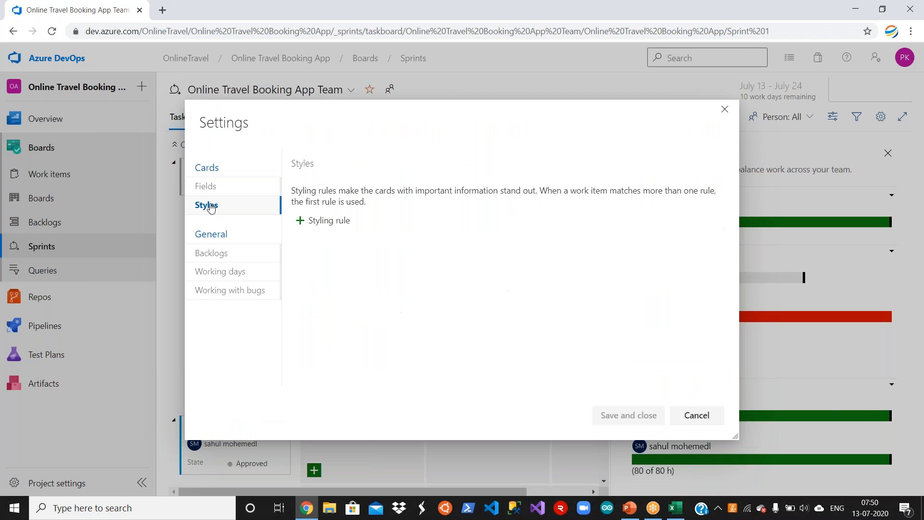
pyautogui.click(316, 221)
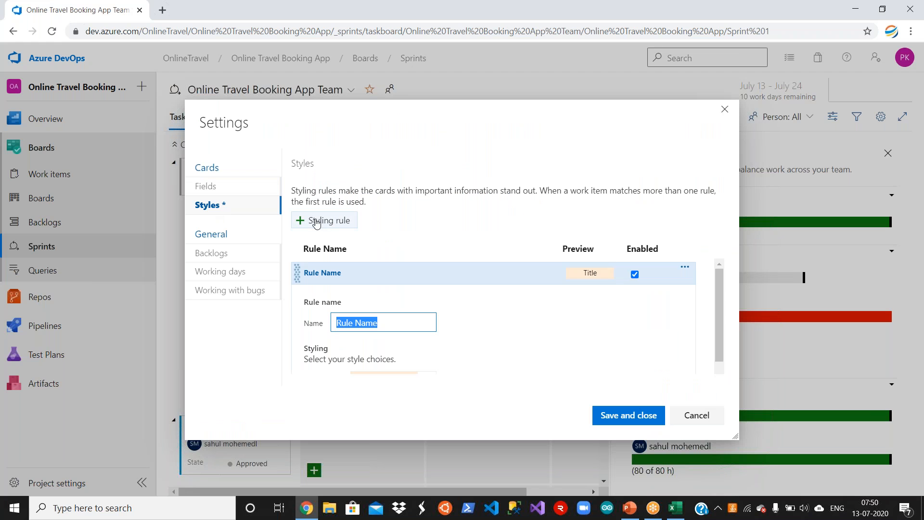
pyautogui.moveTo(724, 330); pyautogui.dragTo(722, 420)
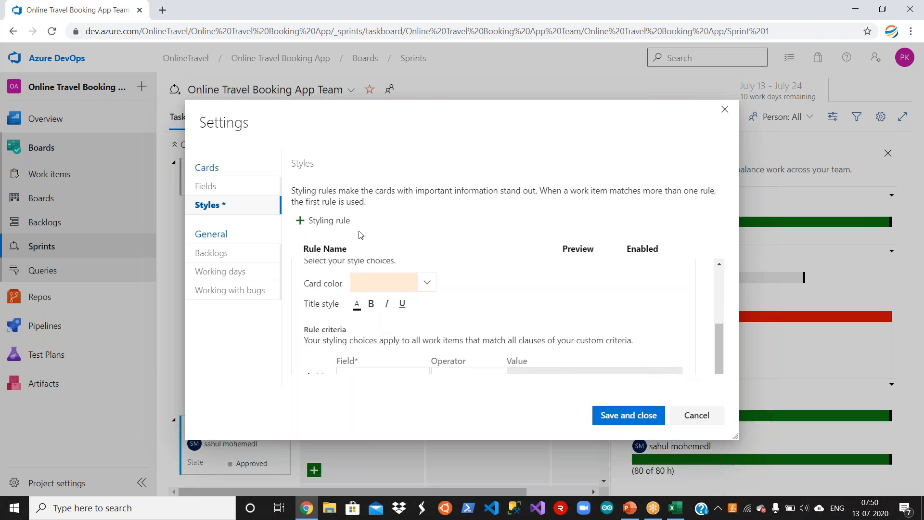
pyautogui.click(343, 222)
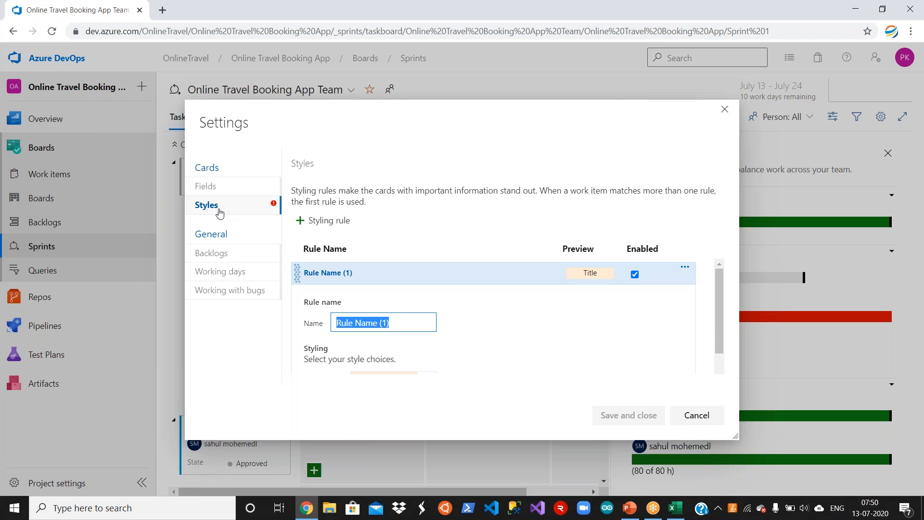
pyautogui.click(722, 316)
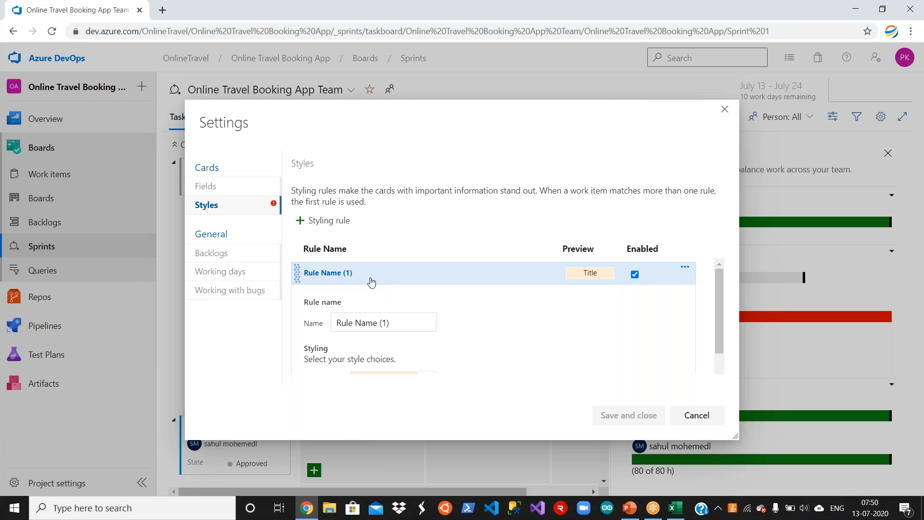
# Rename the newest styling rule as Design
pyautogui.click(405, 322)
pyautogui.press('BackSpace')
pyautogui.press('BackSpace')
pyautogui.press('BackSpace')
pyautogui.press('BackSpace')
pyautogui.press('BackSpace')
pyautogui.press('BackSpace')
pyautogui.press('BackSpace')
pyautogui.press('BackSpace')
pyautogui.press('BackSpace')
pyautogui.press('BackSpace')
pyautogui.press('BackSpace')
pyautogui.press('BackSpace')
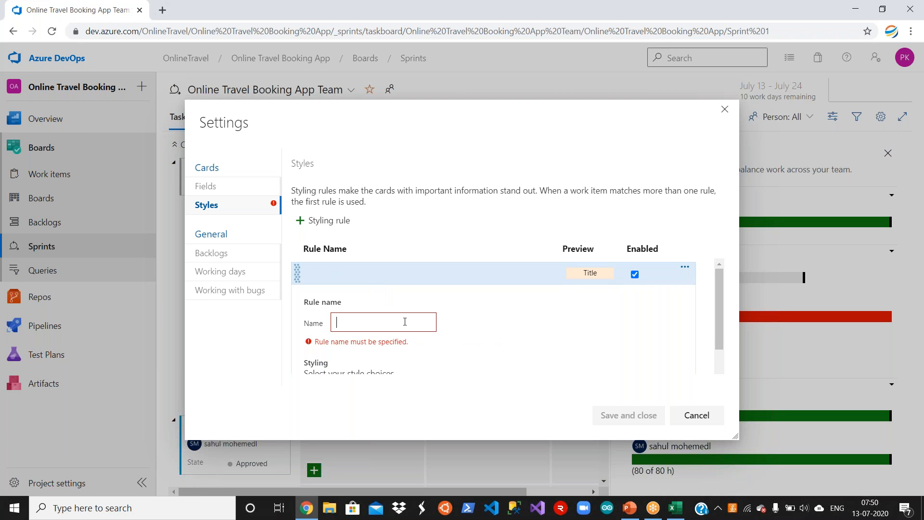
pyautogui.write('Design')
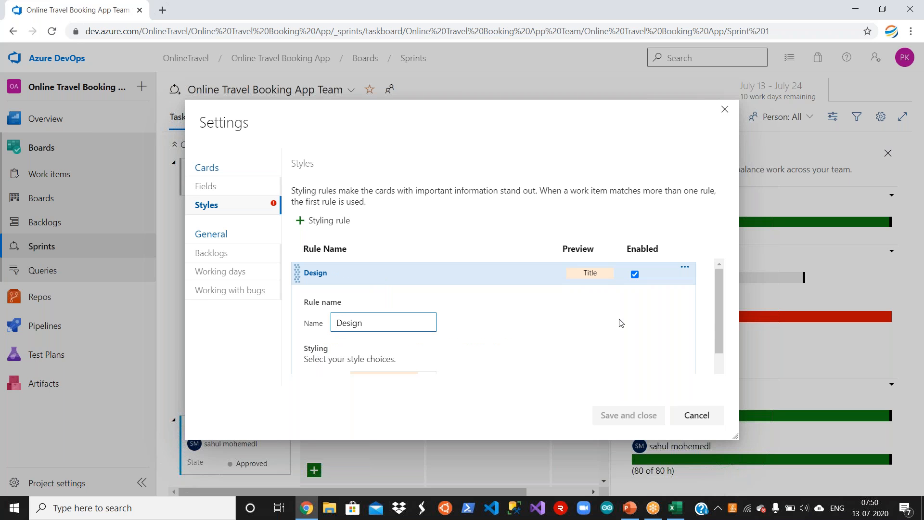
# Set the criterion field of the newest styling rule to Activity
pyautogui.moveTo(720, 324); pyautogui.dragTo(723, 397)
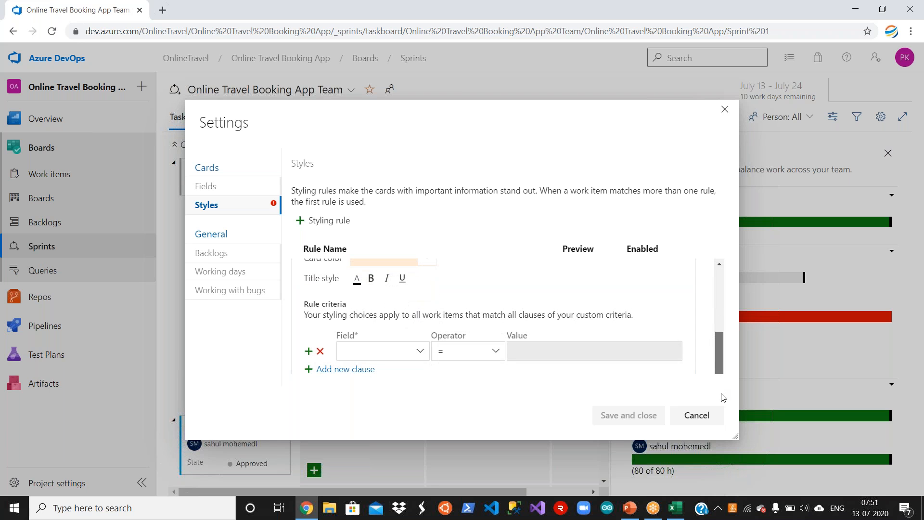
pyautogui.click(420, 353)
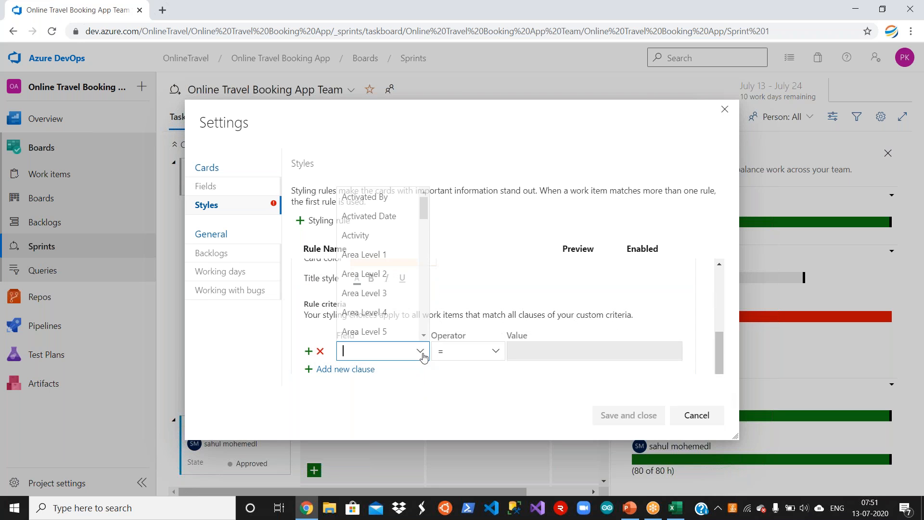
pyautogui.click(372, 236)
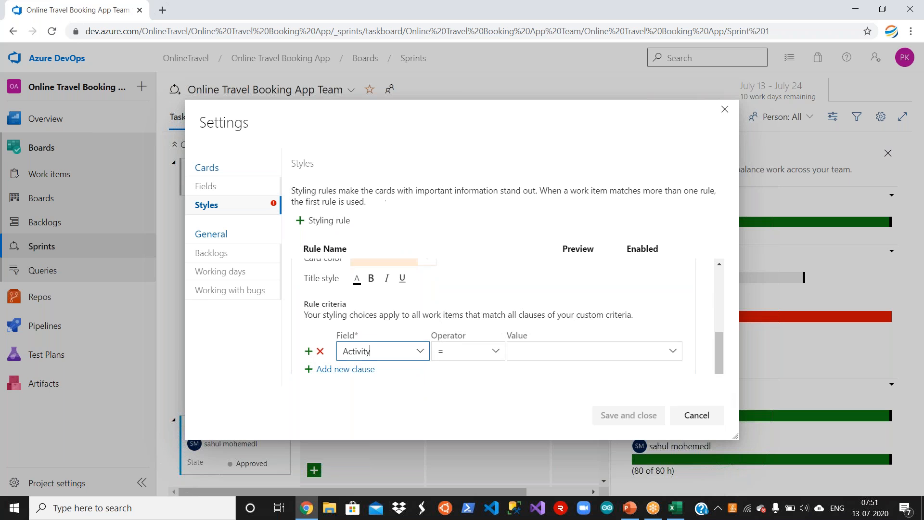
# Rename the newest styling rule with a team member's first name
pyautogui.moveTo(721, 354); pyautogui.dragTo(718, 305)
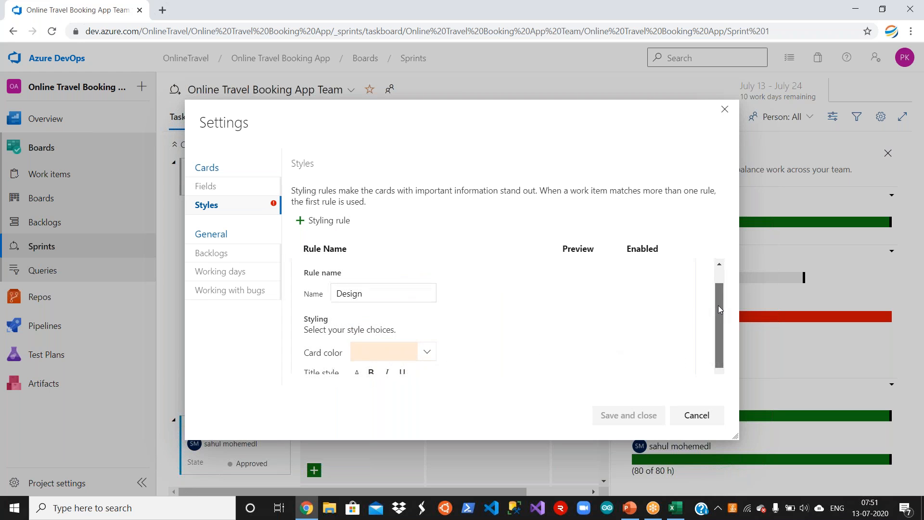
pyautogui.click(383, 293)
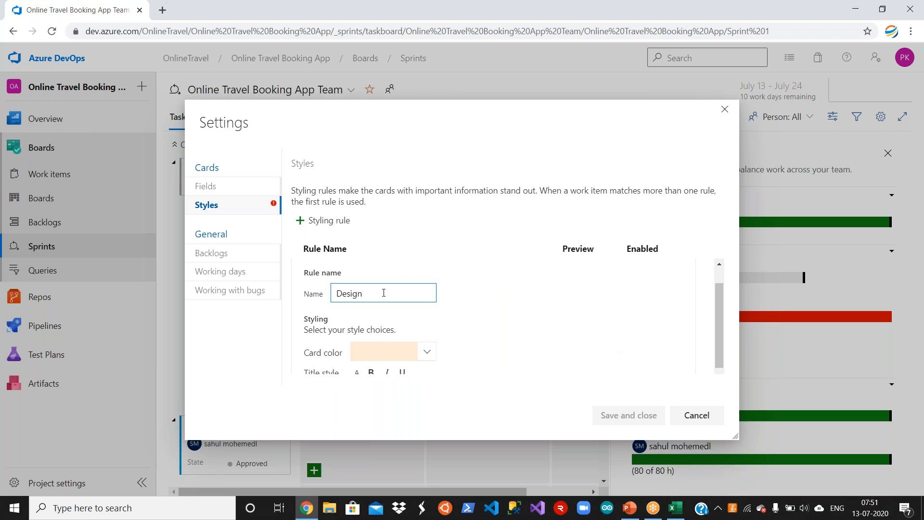
pyautogui.press('BackSpace')
pyautogui.press('BackSpace')
pyautogui.write('Purna')
# Set the rule's Activity criterion value to Design and recheck the rule's name and criteria
pyautogui.moveTo(719, 304); pyautogui.dragTo(722, 373)
pyautogui.click(675, 352)
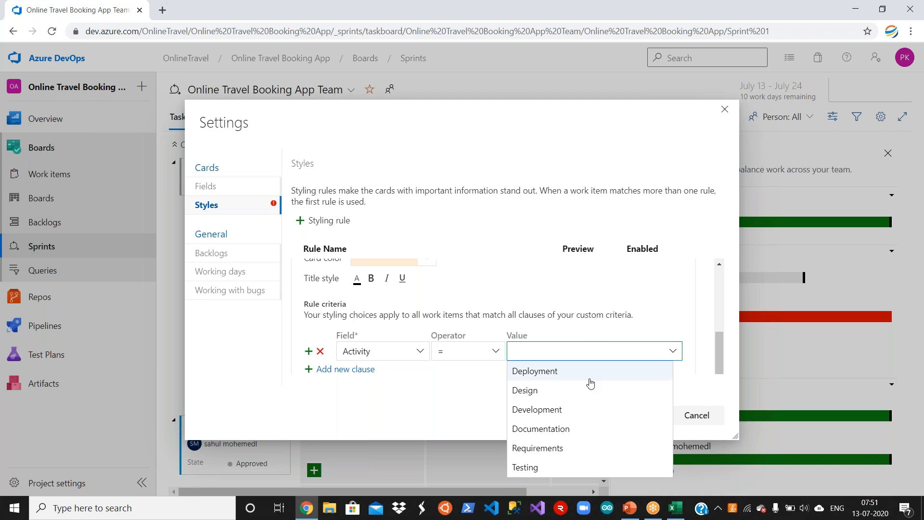
pyautogui.click(557, 393)
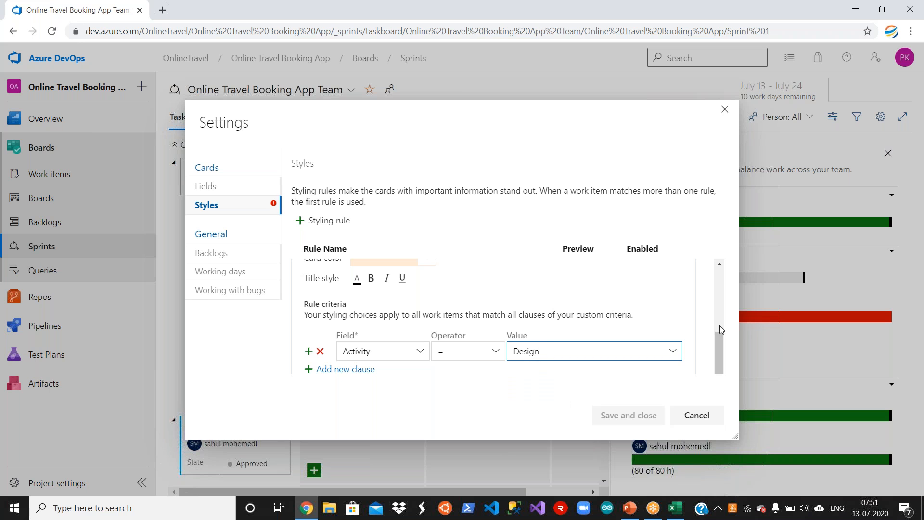
pyautogui.moveTo(719, 345); pyautogui.dragTo(718, 279)
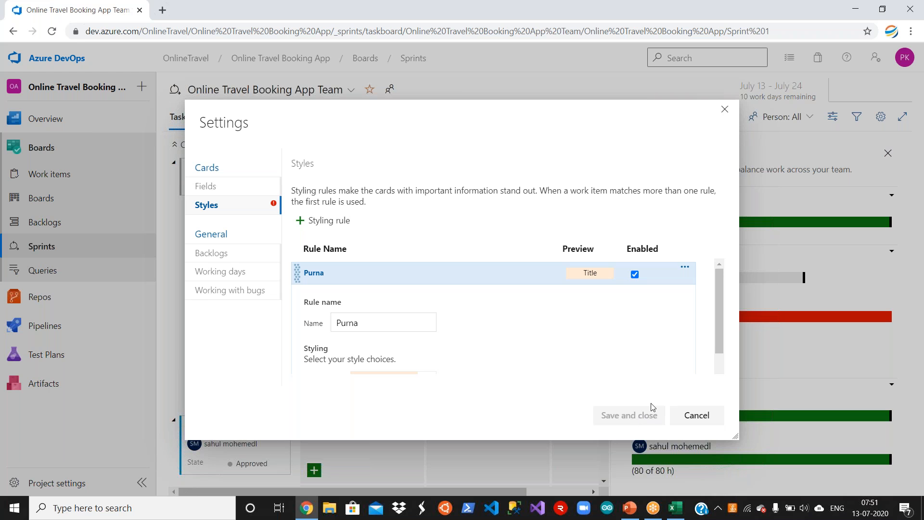
pyautogui.moveTo(722, 311); pyautogui.dragTo(726, 414)
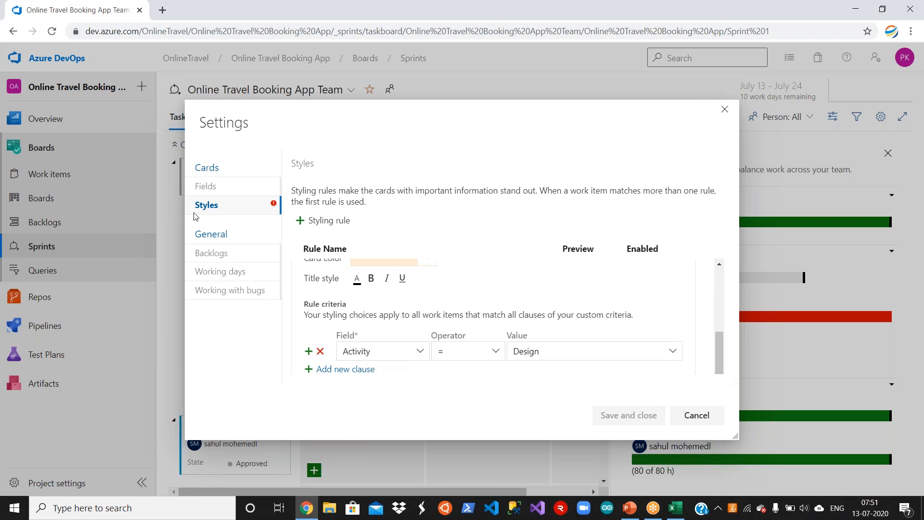
pyautogui.click(209, 206)
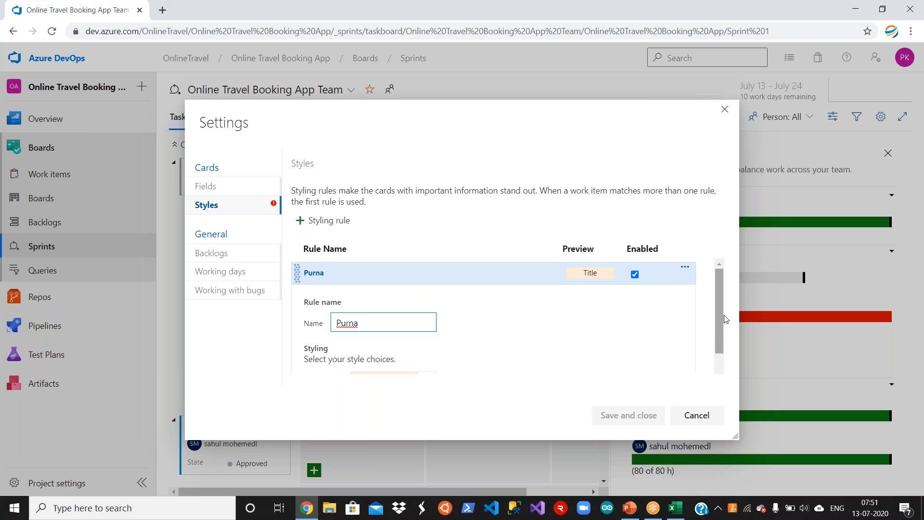
# Set the card color of the team-member-named styling rule to the darkest orange and recheck its Activity = Design criterion
pyautogui.moveTo(718, 310); pyautogui.dragTo(716, 347)
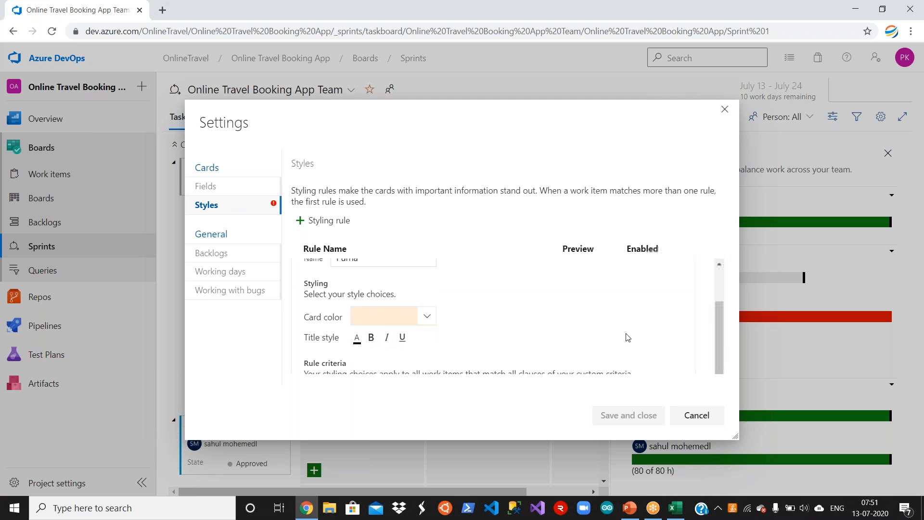
pyautogui.click(428, 317)
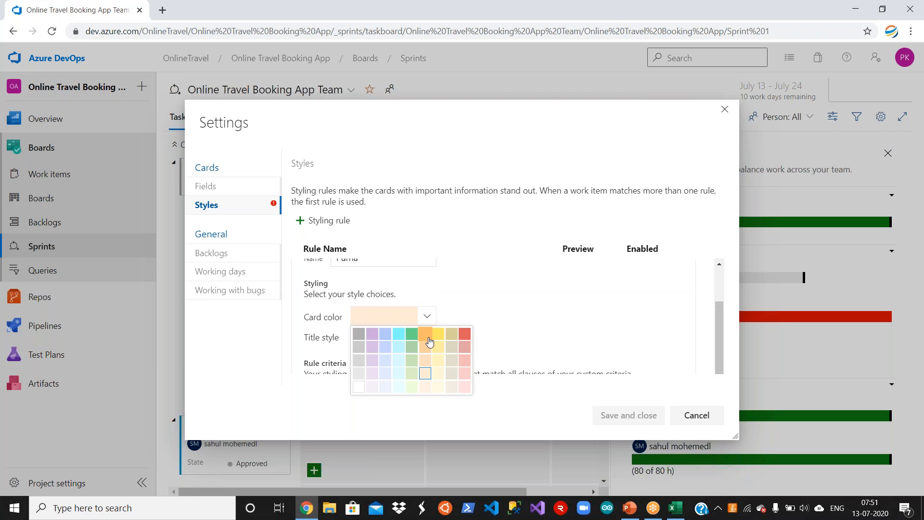
pyautogui.click(426, 334)
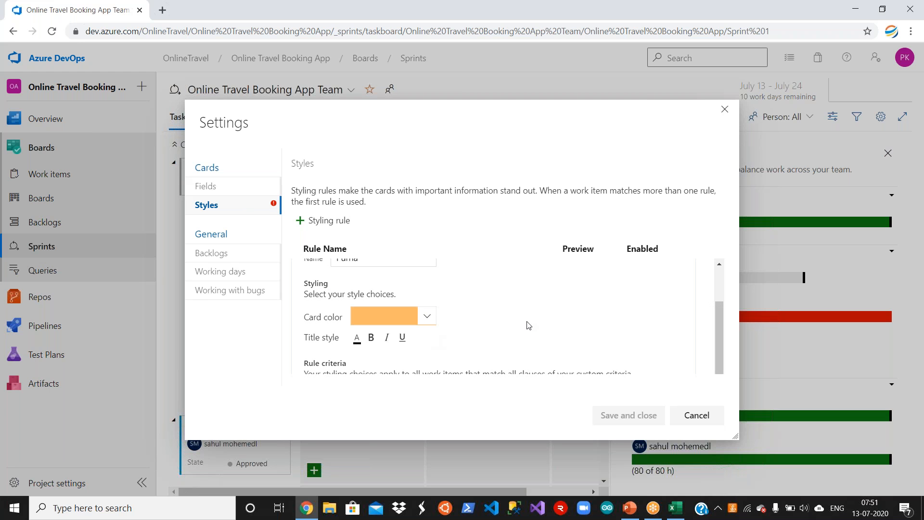
pyautogui.moveTo(722, 331); pyautogui.dragTo(722, 369)
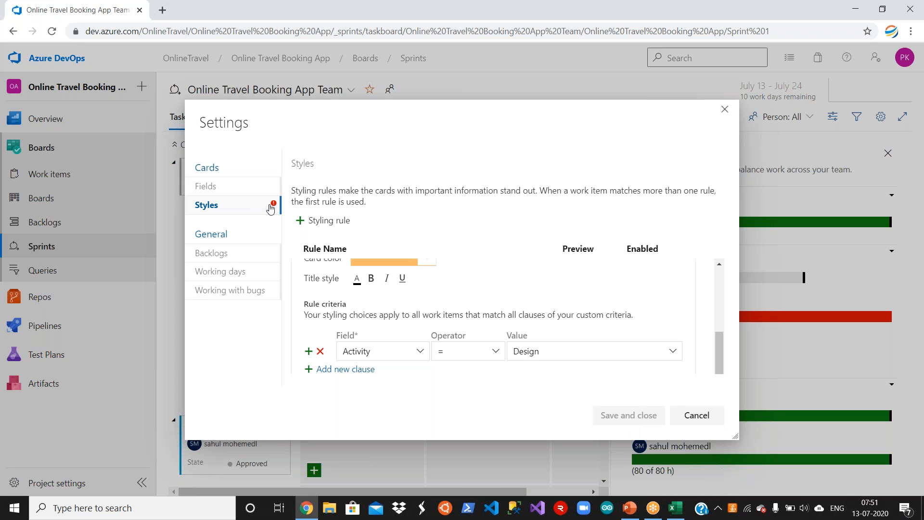
pyautogui.moveTo(718, 360); pyautogui.dragTo(706, 278)
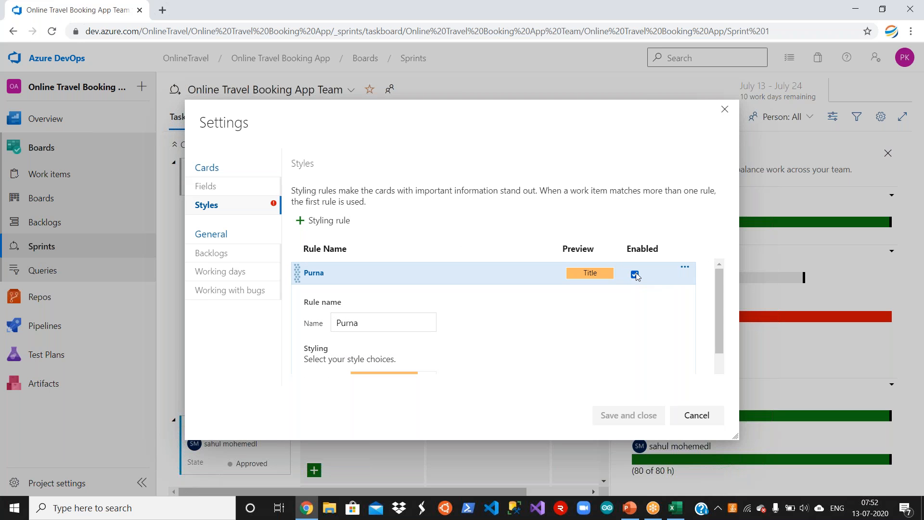
# Delete the leftover unnamed styling rule and save the taskboard style settings
pyautogui.click(691, 273)
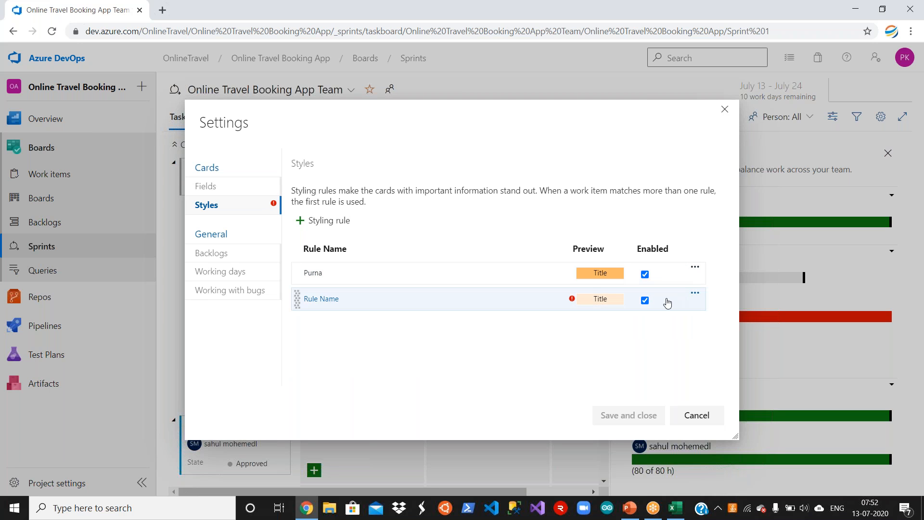
pyautogui.click(668, 303)
pyautogui.click(686, 294)
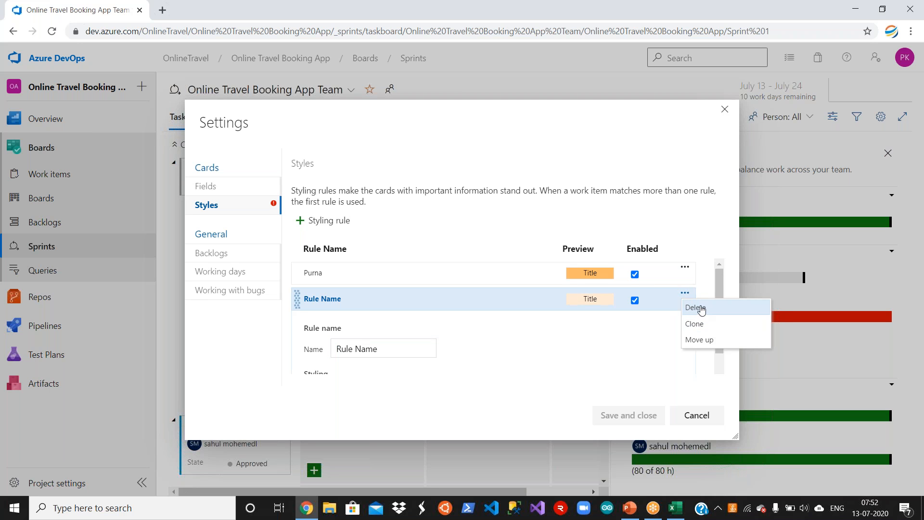
pyautogui.click(696, 308)
pyautogui.click(425, 281)
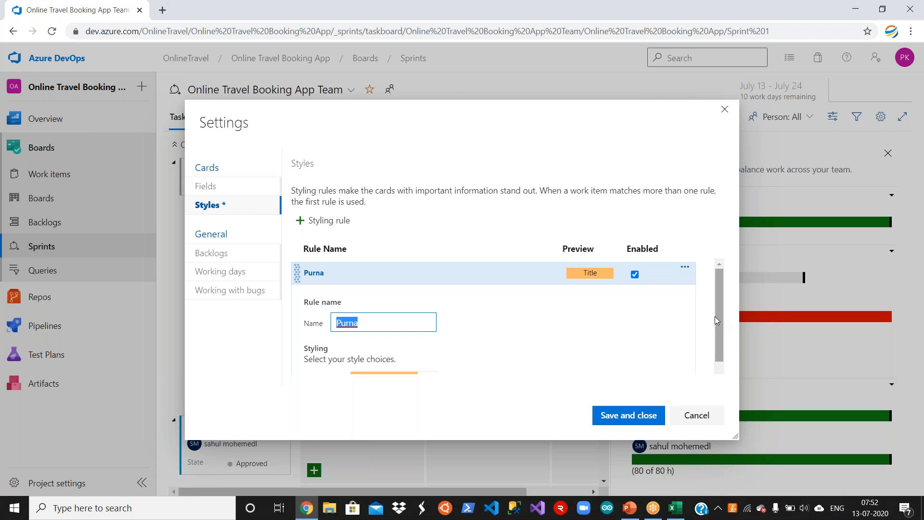
pyautogui.moveTo(719, 322); pyautogui.dragTo(746, 401)
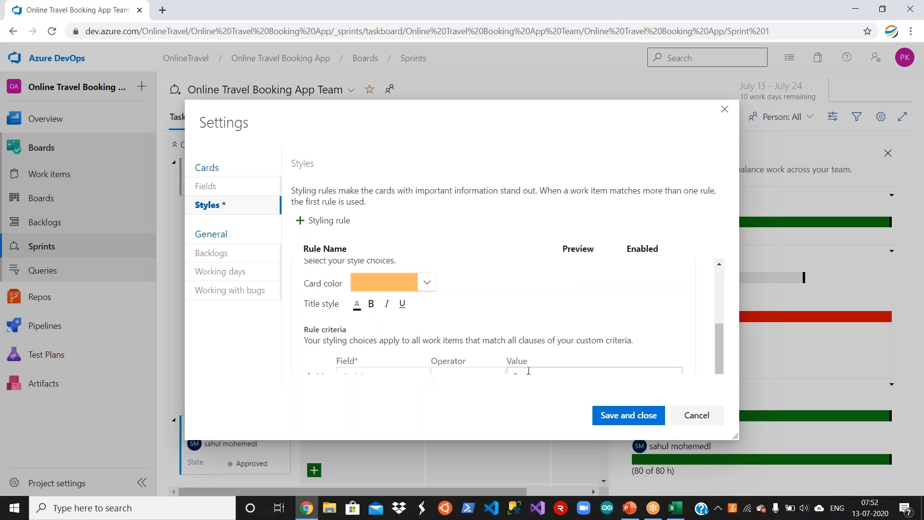
pyautogui.click(621, 416)
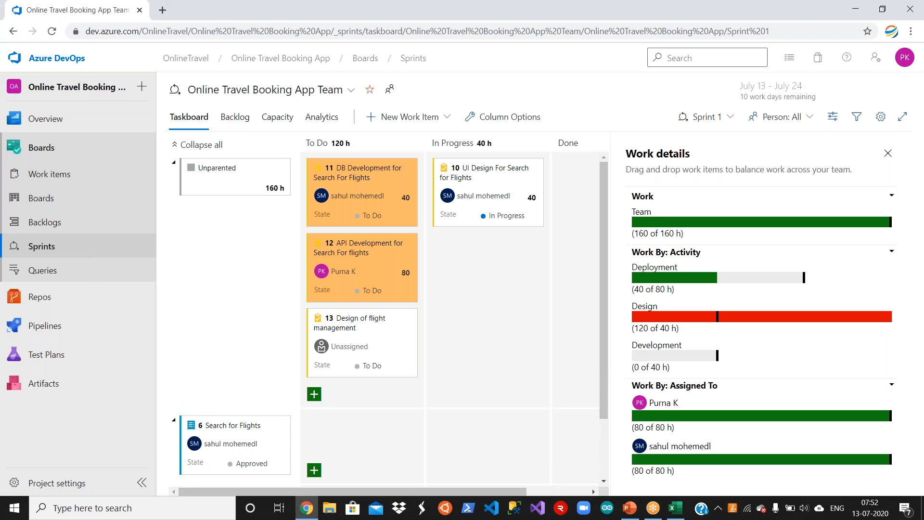
# Reopen the saved taskboard styling rule and examine its card color and criteria
pyautogui.click(879, 125)
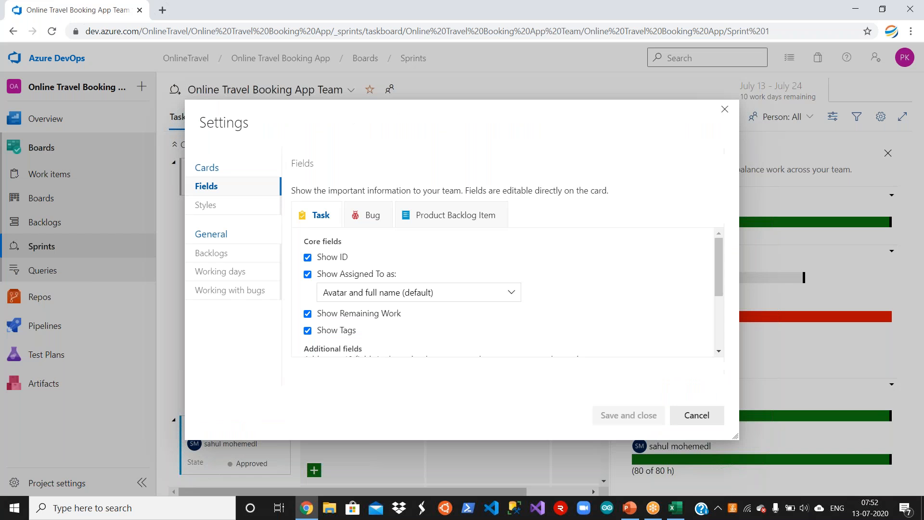
pyautogui.click(201, 206)
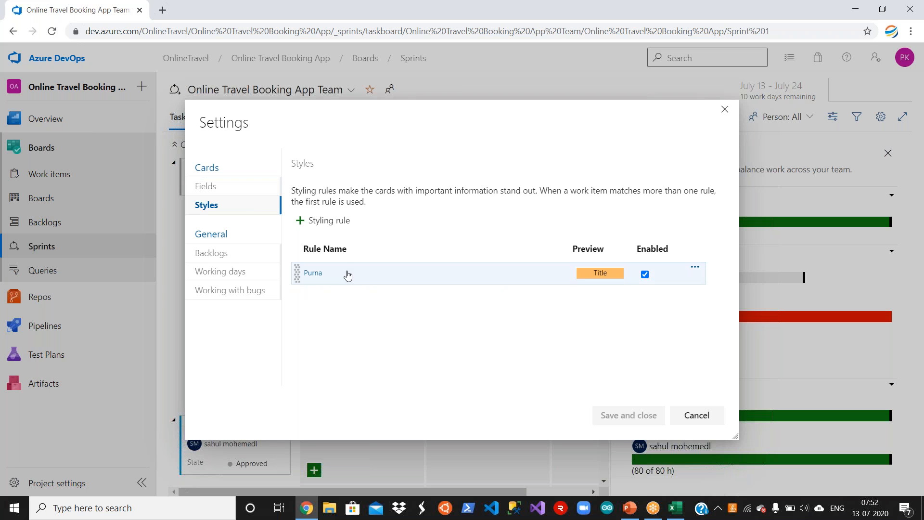
pyautogui.click(373, 281)
pyautogui.moveTo(721, 320); pyautogui.dragTo(720, 396)
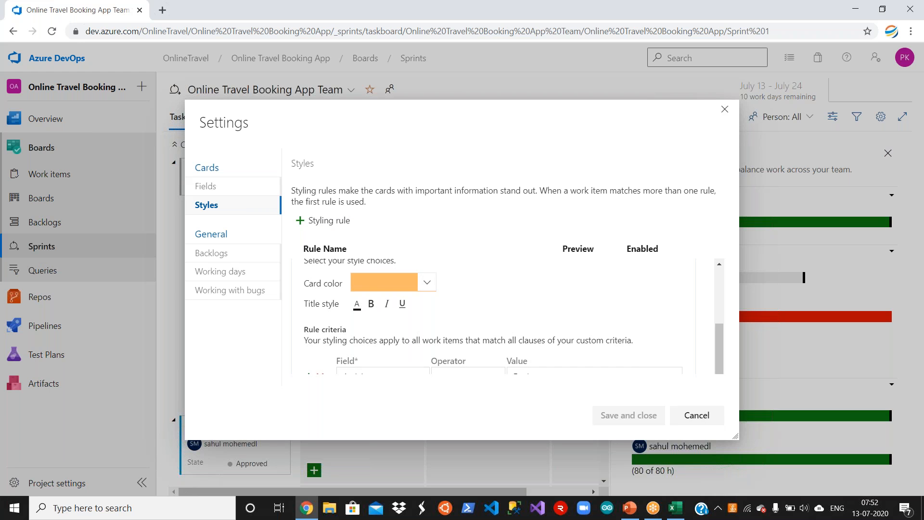
pyautogui.click(329, 221)
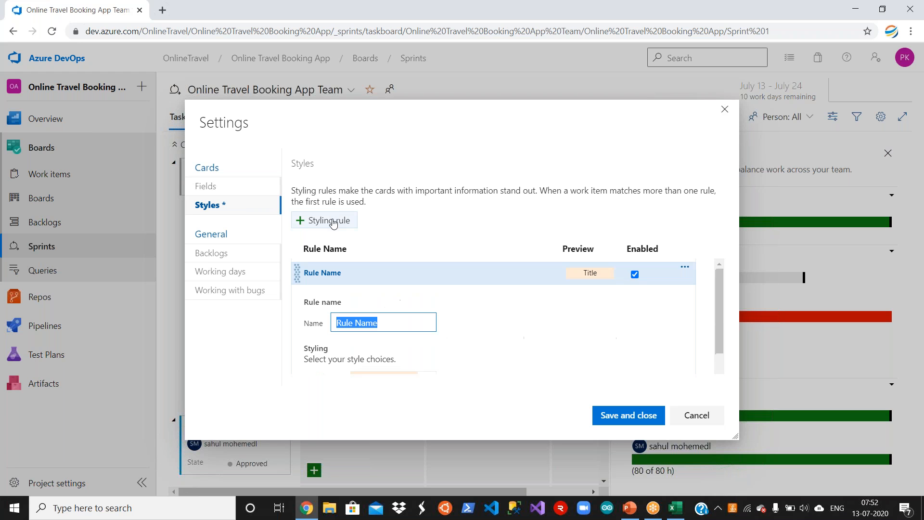
pyautogui.moveTo(719, 308); pyautogui.dragTo(719, 372)
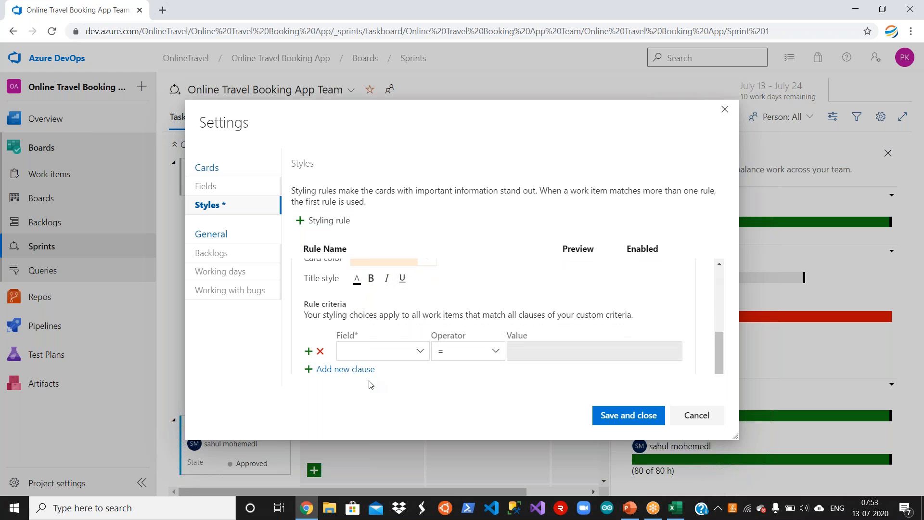
pyautogui.click(681, 417)
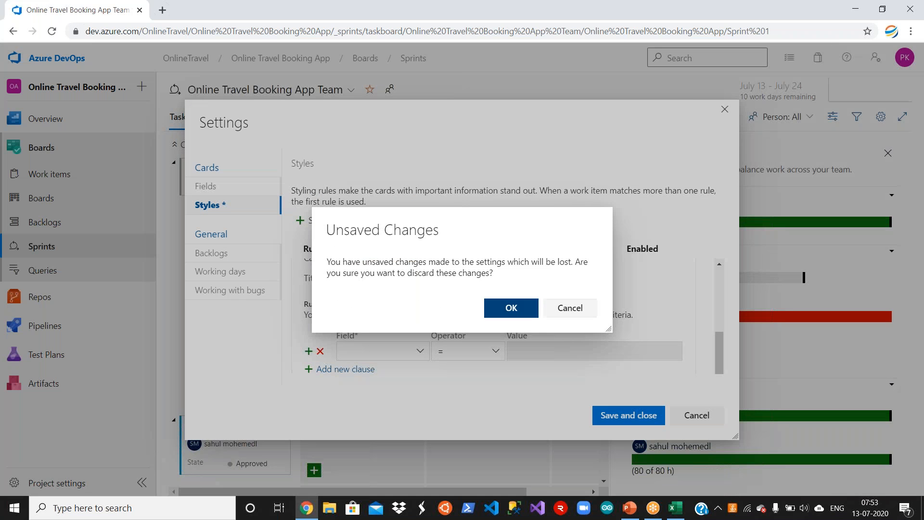
pyautogui.click(534, 313)
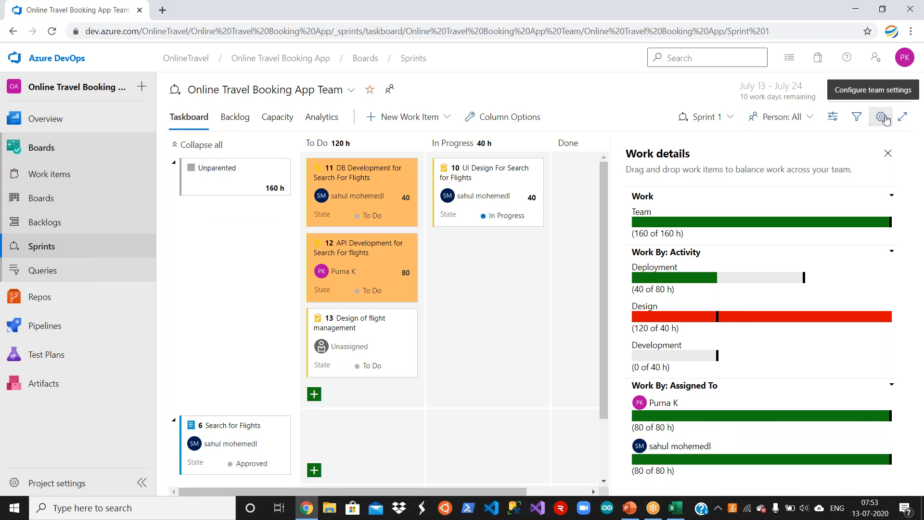
# Review the orange styling rule's complete name, color and criteria at a reduced page zoom, and leave the settings unchanged
pyautogui.click(886, 119)
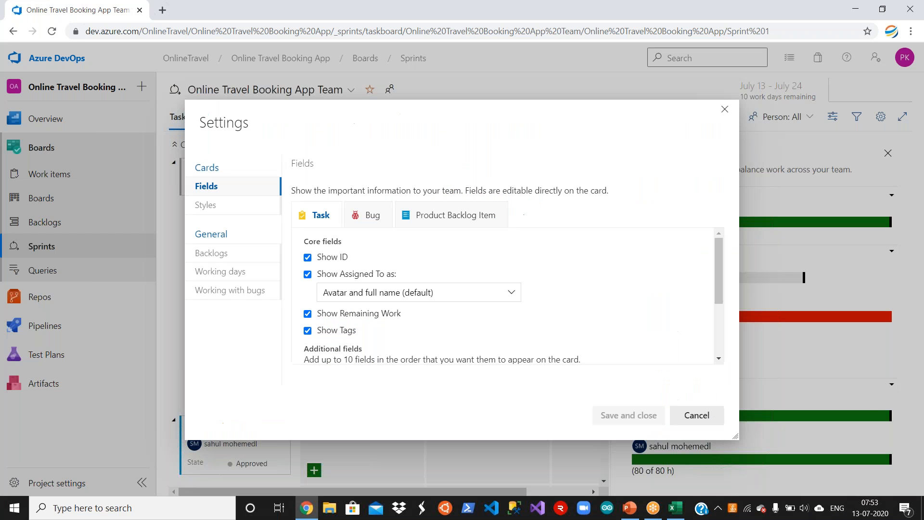
pyautogui.click(208, 206)
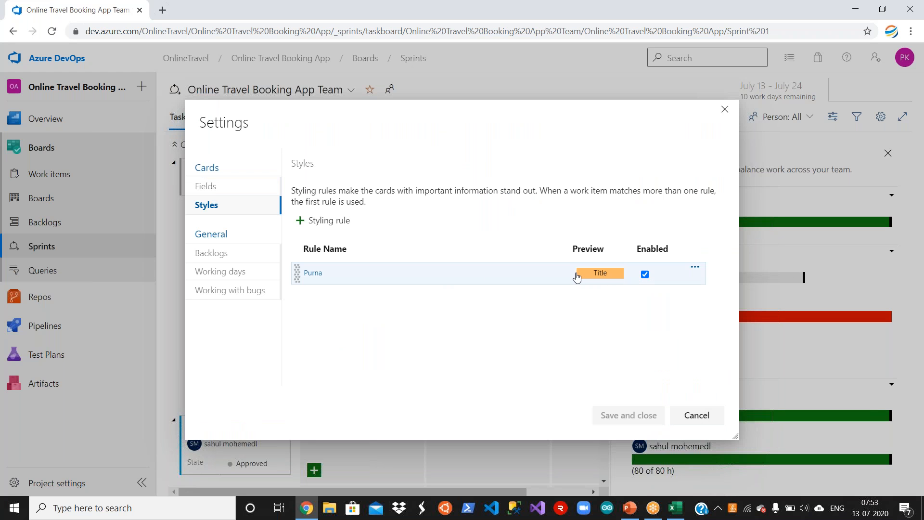
pyautogui.click(434, 271)
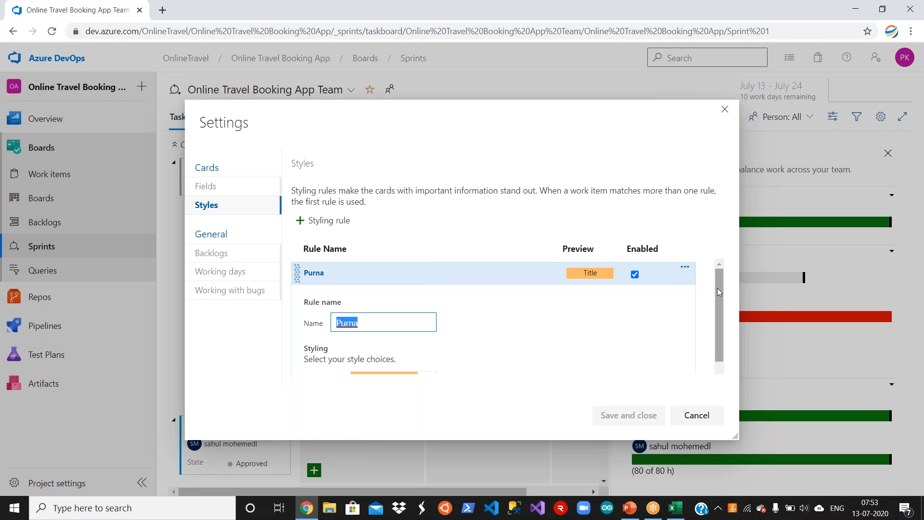
pyautogui.scroll(-2, 718, 291)
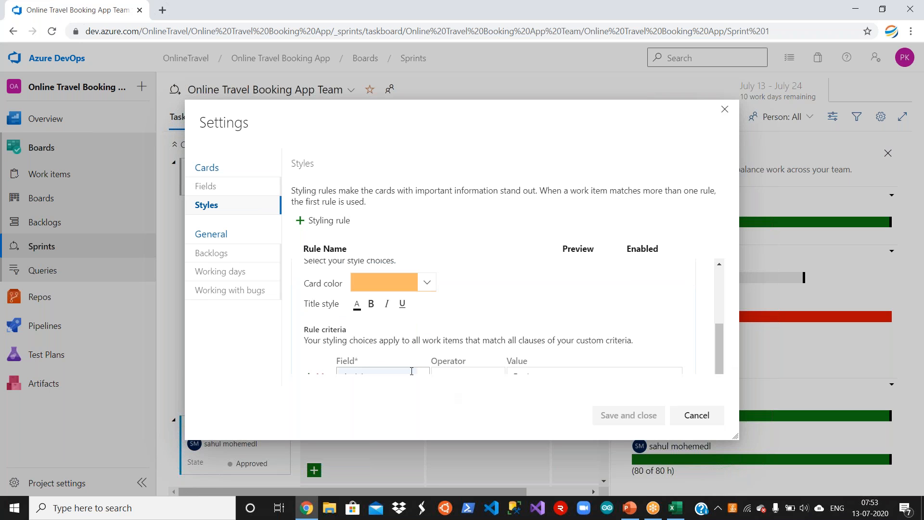
pyautogui.hotkey('ctrl', '-')
pyautogui.hotkey('ctrl', '-')
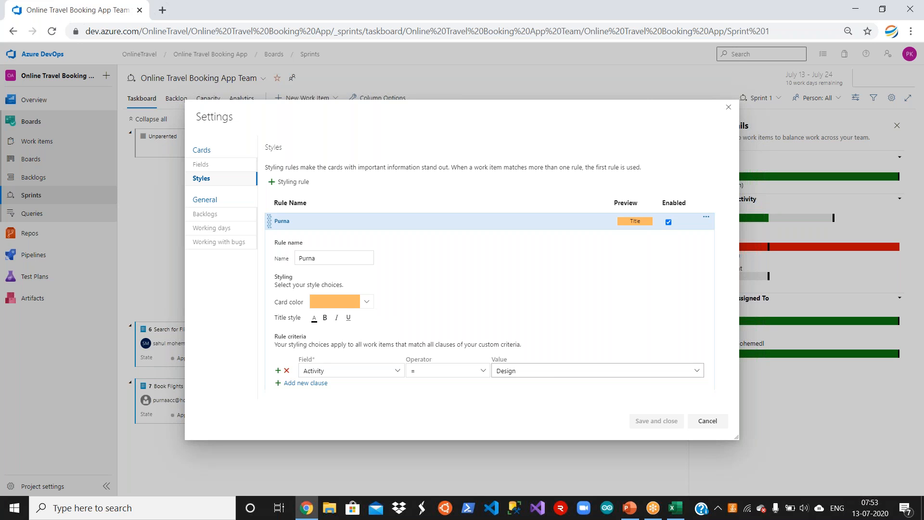
pyautogui.click(702, 422)
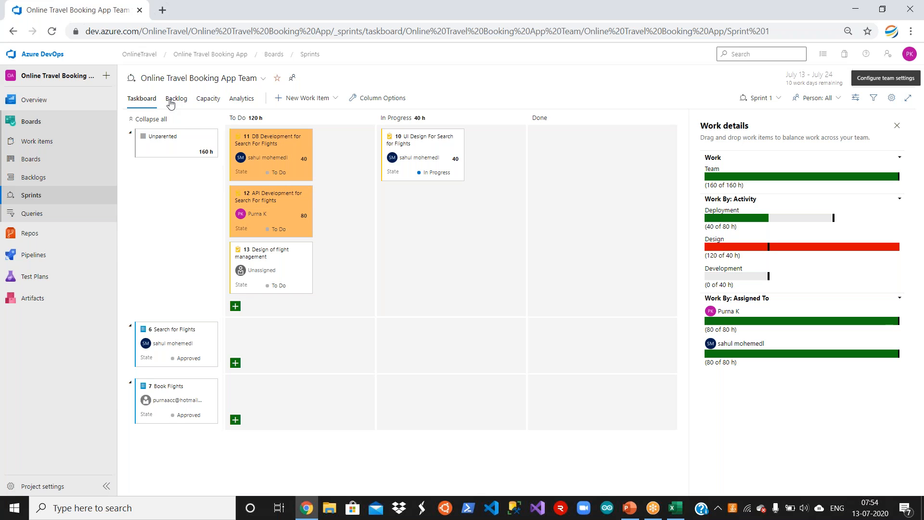
# Set the first team member's Design capacity per day to 8 in the Sprint 1 capacity plan
pyautogui.click(212, 99)
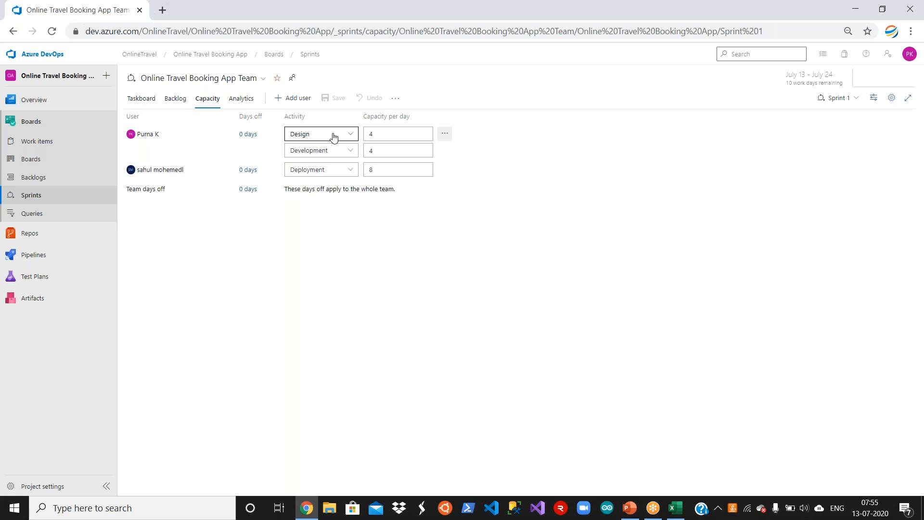
pyautogui.click(392, 132)
pyautogui.write('8')
pyautogui.click(517, 215)
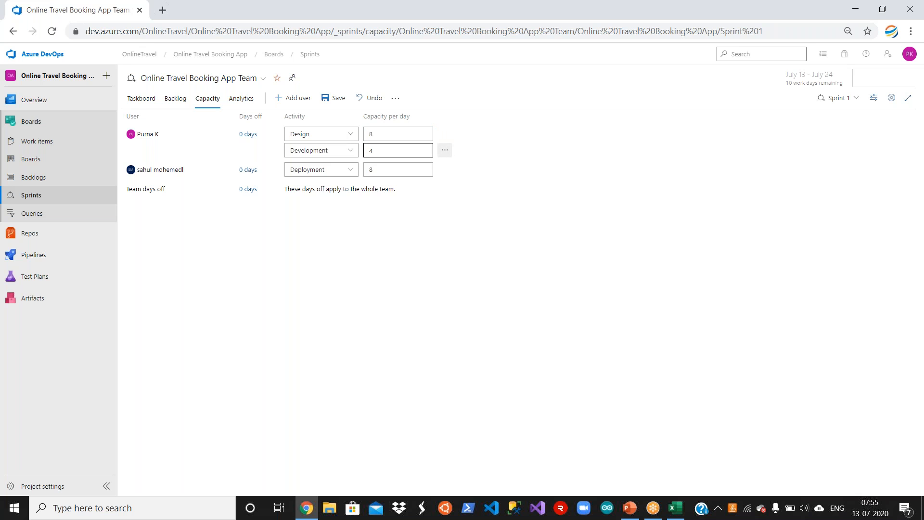
# Remove the first team member's Development activity from the capacity plan and save the plan
pyautogui.click(444, 151)
pyautogui.click(474, 188)
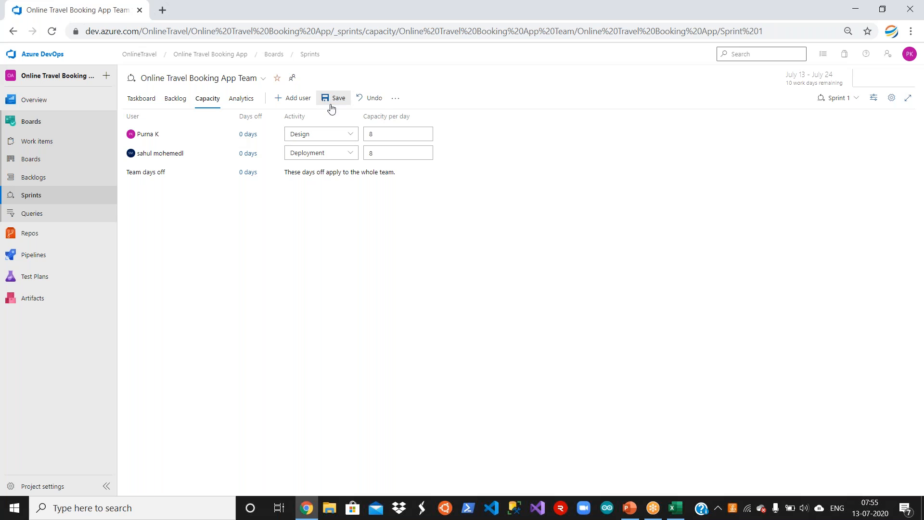
pyautogui.click(334, 100)
# Compare the taskboard's work details by activity with the team members' activities and daily capacity
pyautogui.click(147, 101)
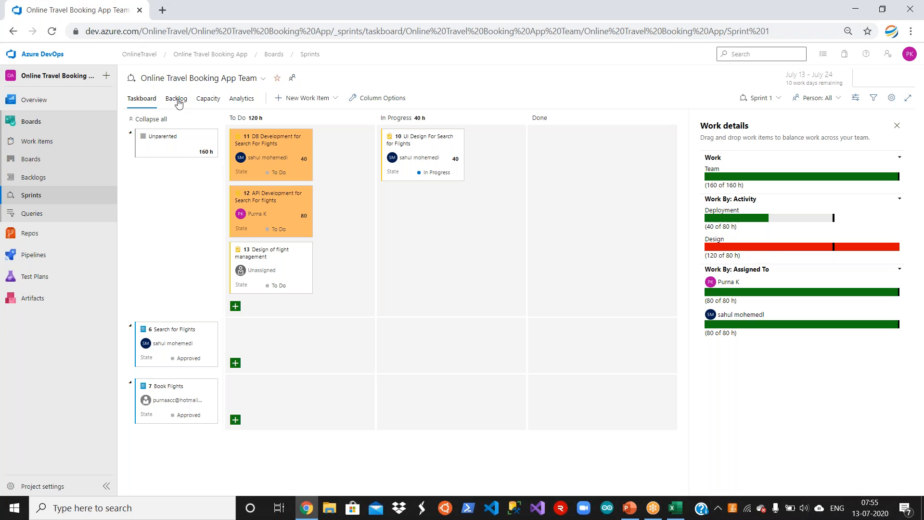
pyautogui.click(202, 103)
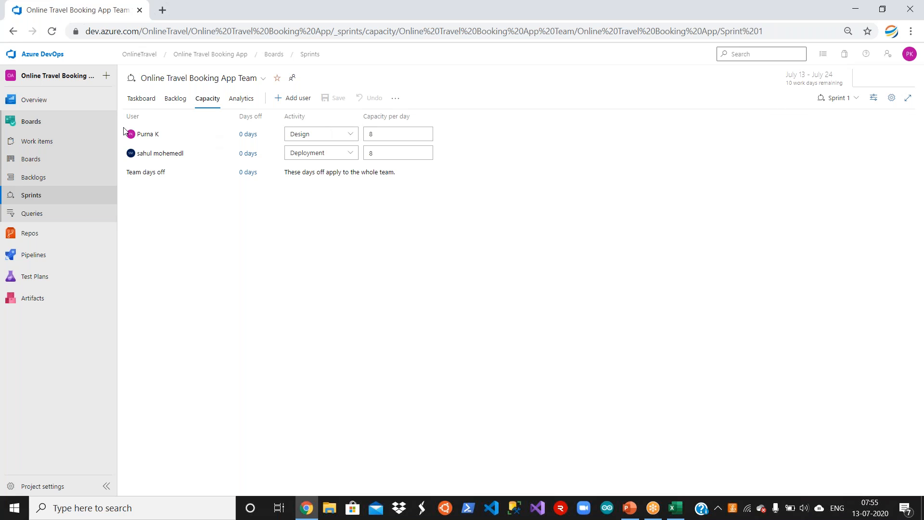
pyautogui.click(141, 103)
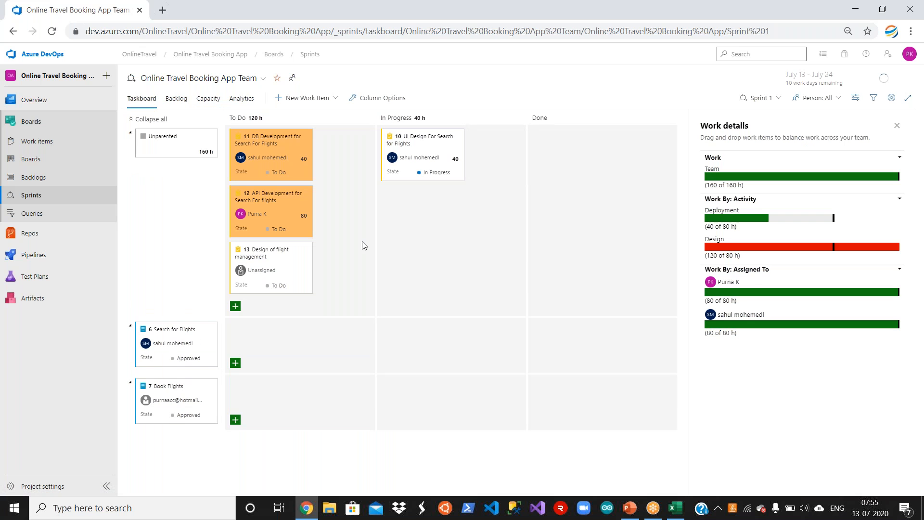
# Inspect the assignee, remaining work and activity of task 12 (API Development) and task 11 (DB Development)
pyautogui.click(270, 200)
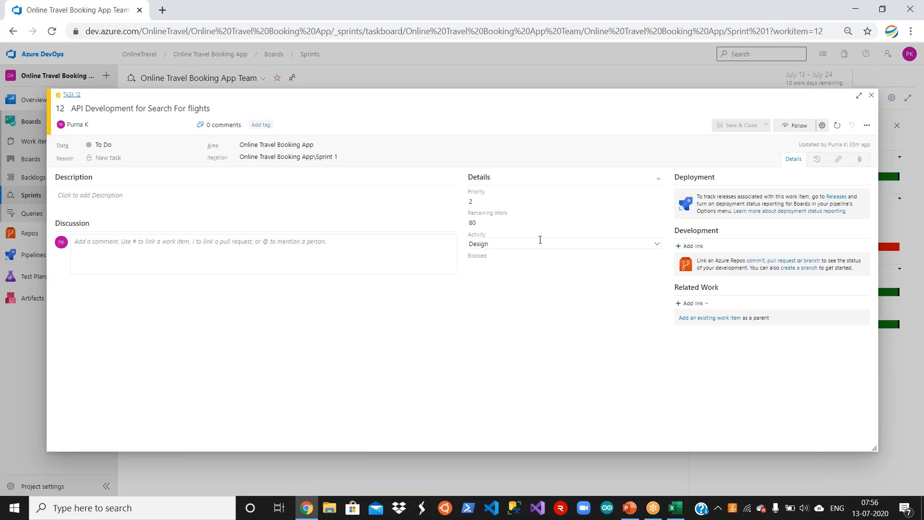
pyautogui.click(871, 97)
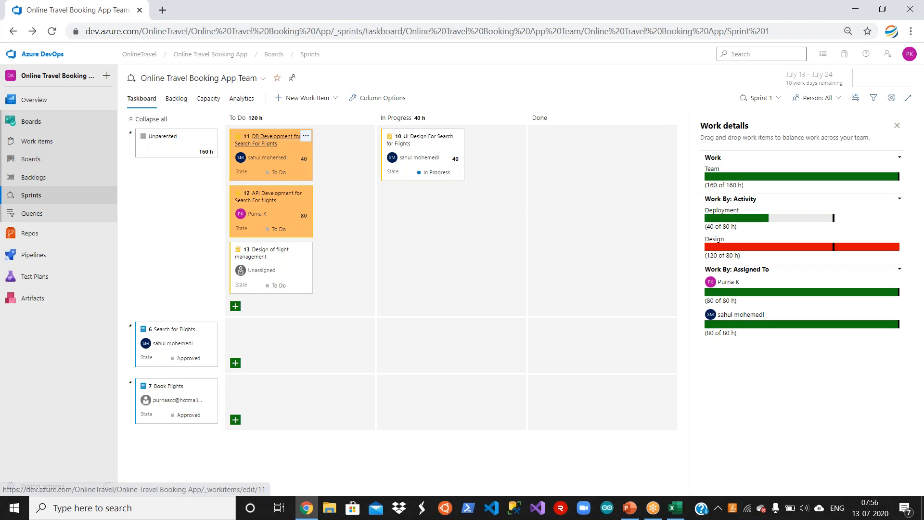
pyautogui.click(269, 136)
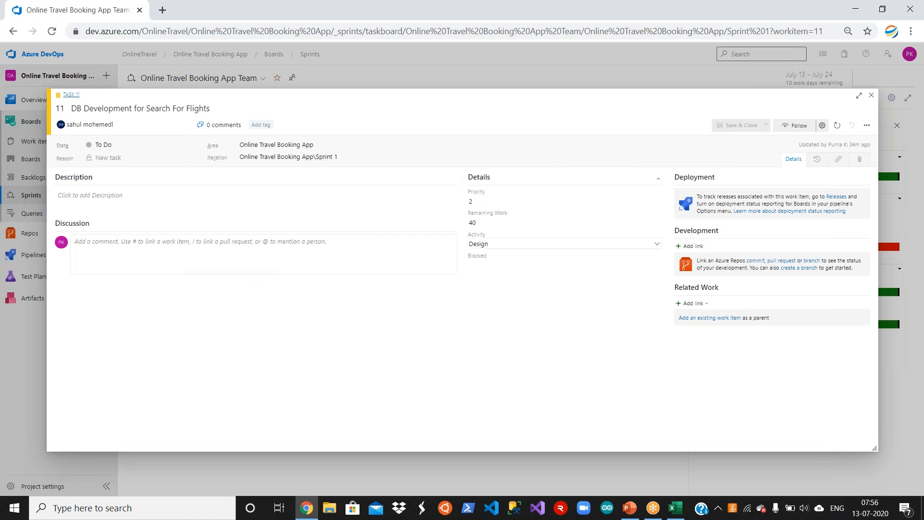
pyautogui.click(869, 97)
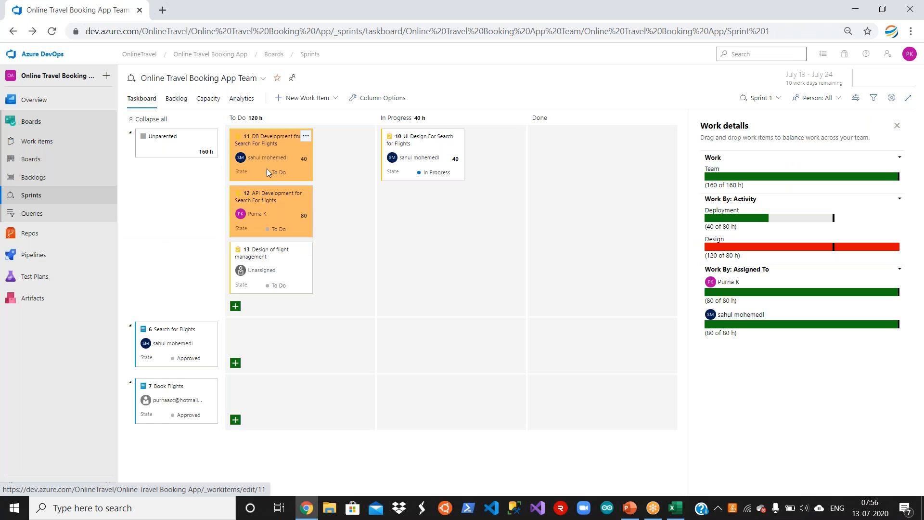
# Check the assignee choices for task 12 (API Development) and the members' activities in the Sprint 1 capacity plan
pyautogui.click(260, 201)
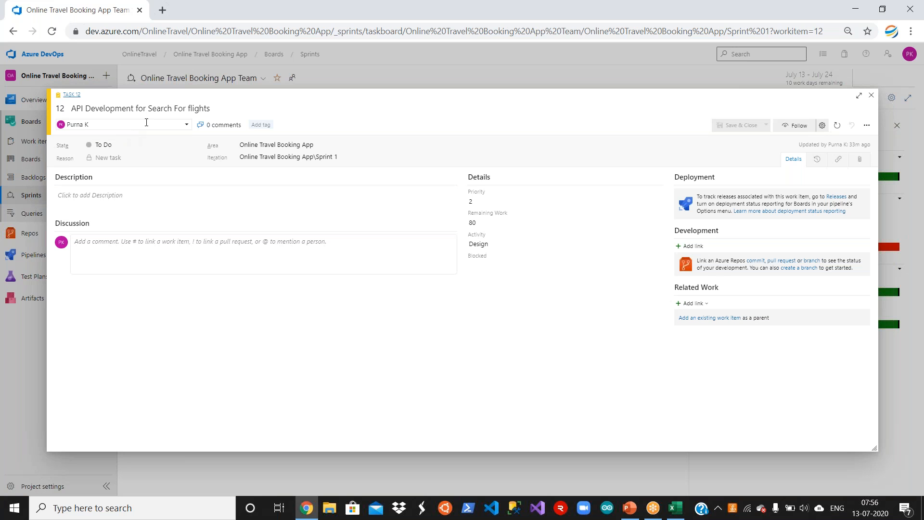
pyautogui.click(147, 123)
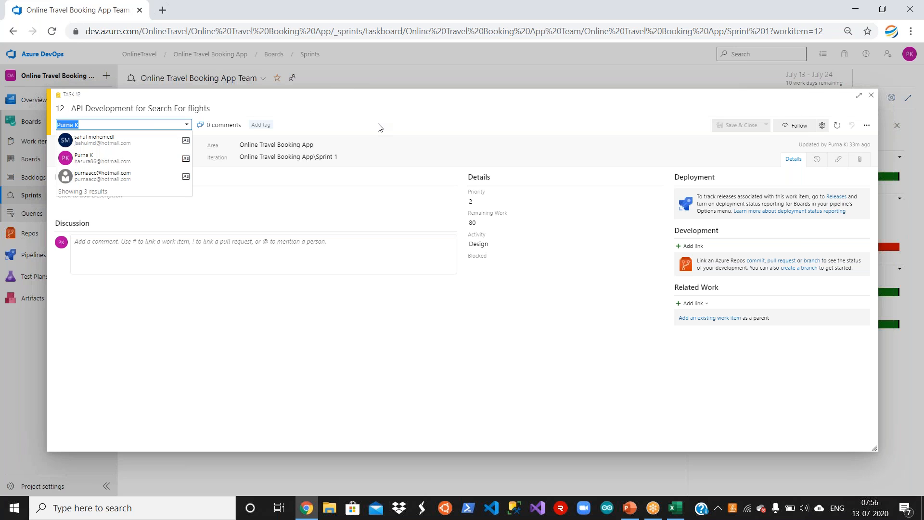
pyautogui.click(453, 428)
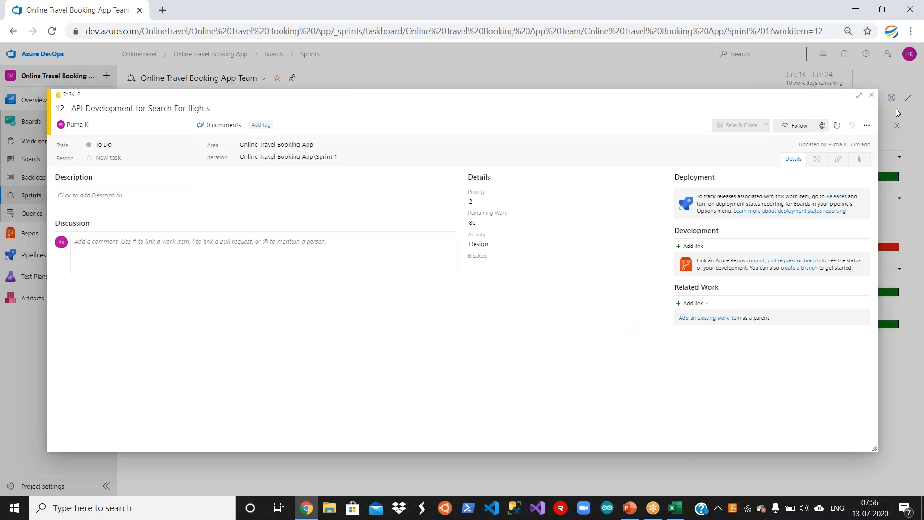
pyautogui.click(872, 96)
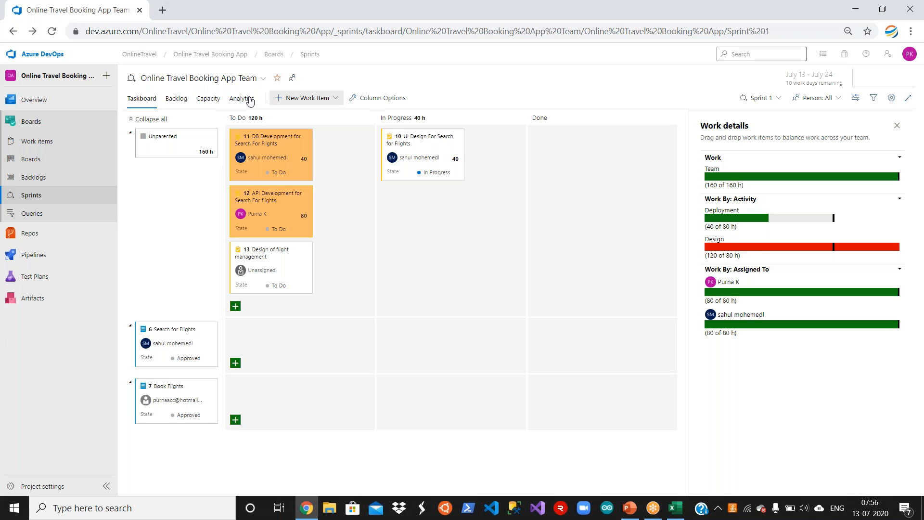
pyautogui.click(211, 100)
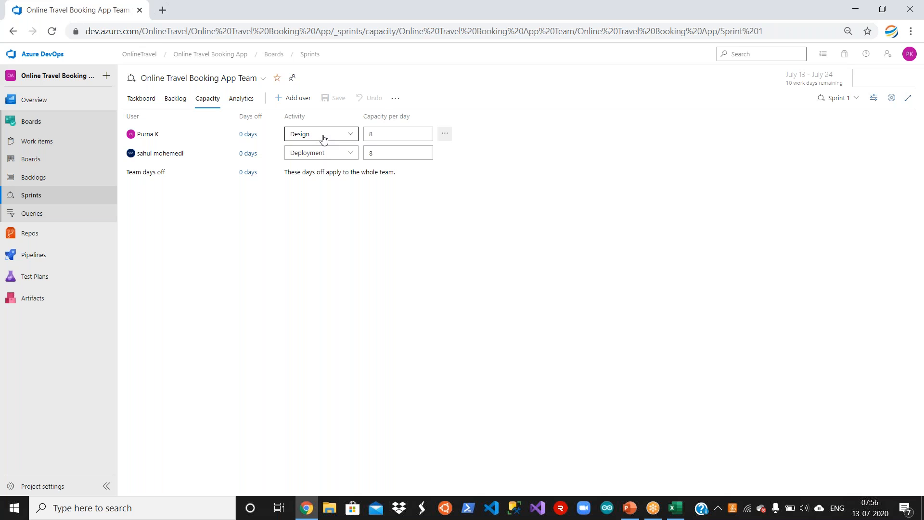
pyautogui.click(144, 101)
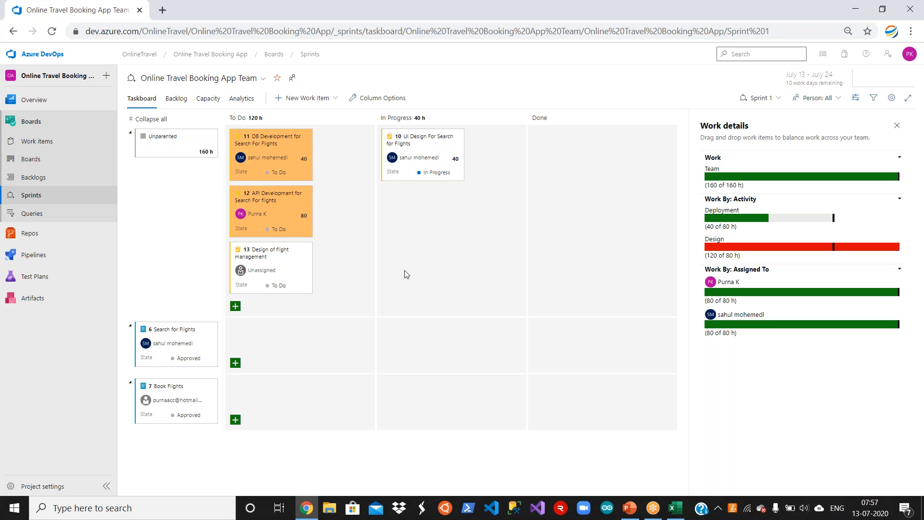
# Set the second team member's activity to Design in the Sprint 1 capacity plan, save it and return to the taskboard
pyautogui.click(183, 99)
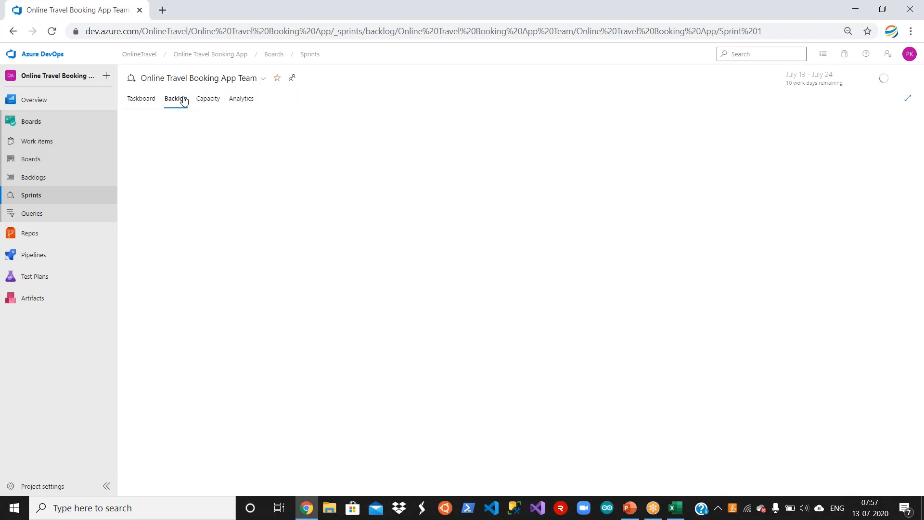
pyautogui.click(203, 99)
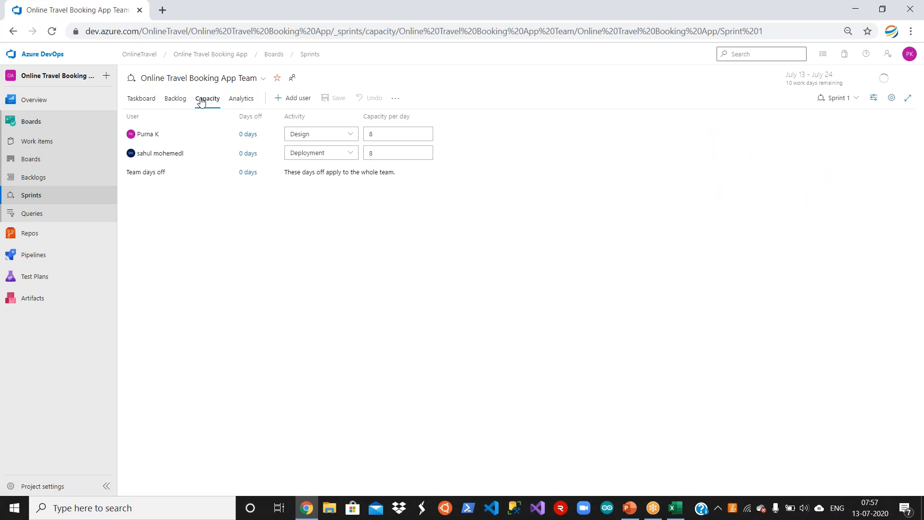
pyautogui.click(355, 158)
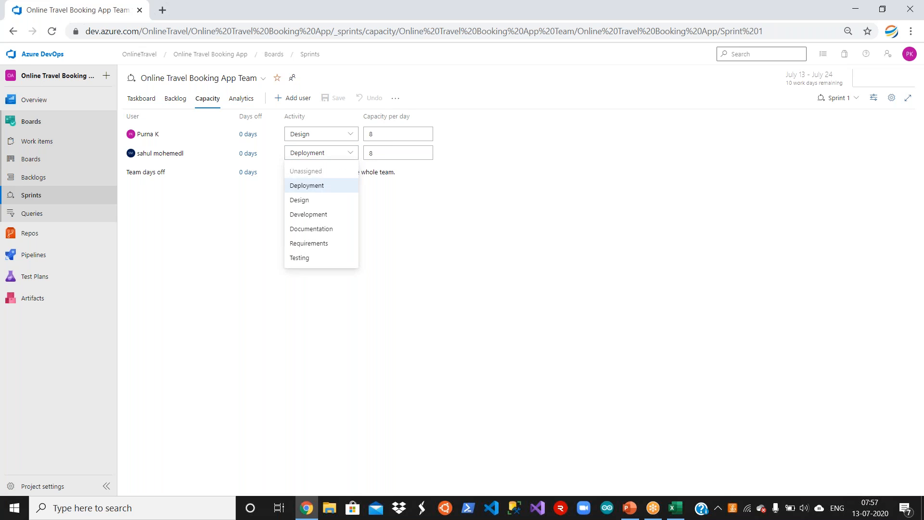
pyautogui.click(334, 201)
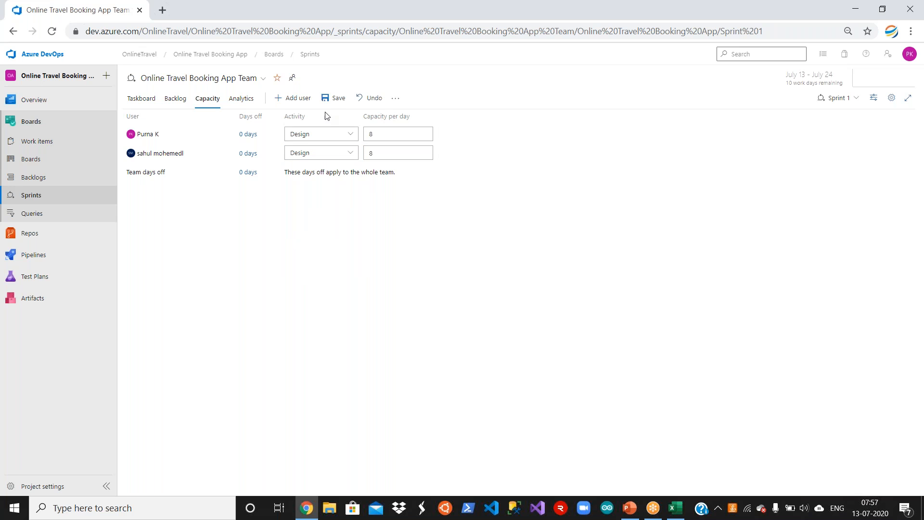
pyautogui.click(333, 98)
pyautogui.click(141, 98)
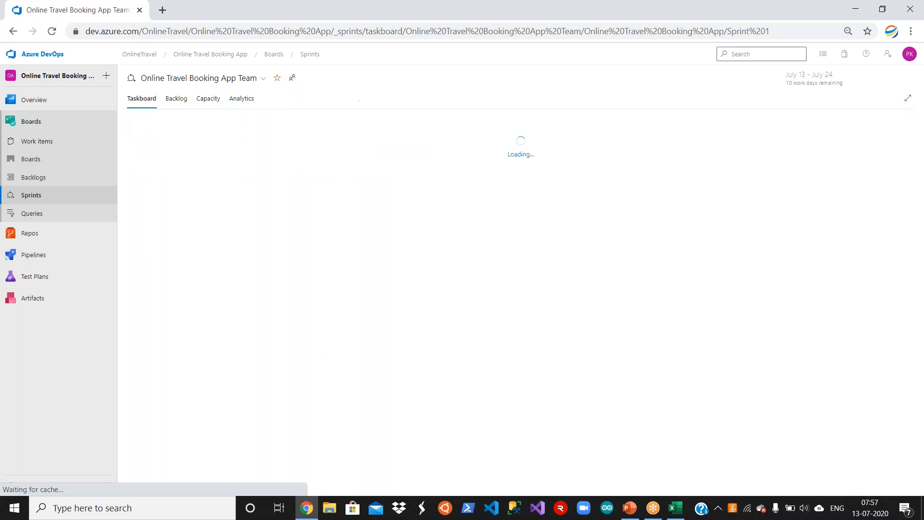
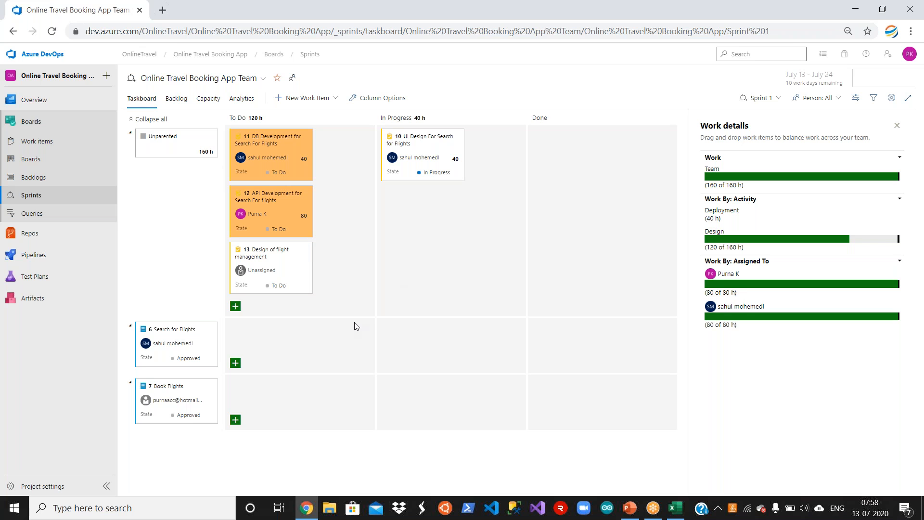
# Give the first team member days off from 7/20/2020 to 7/24/2020 in the capacity plan and save it
pyautogui.click(210, 102)
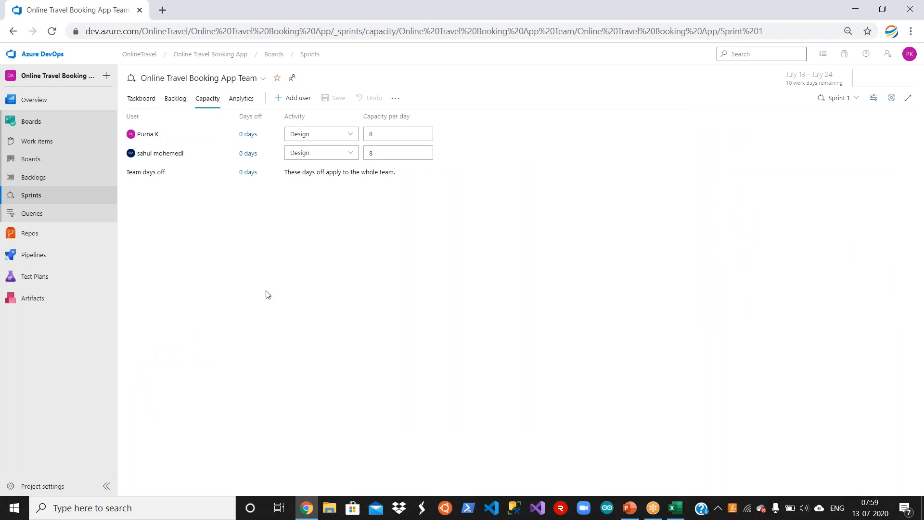
pyautogui.click(246, 139)
pyautogui.click(426, 260)
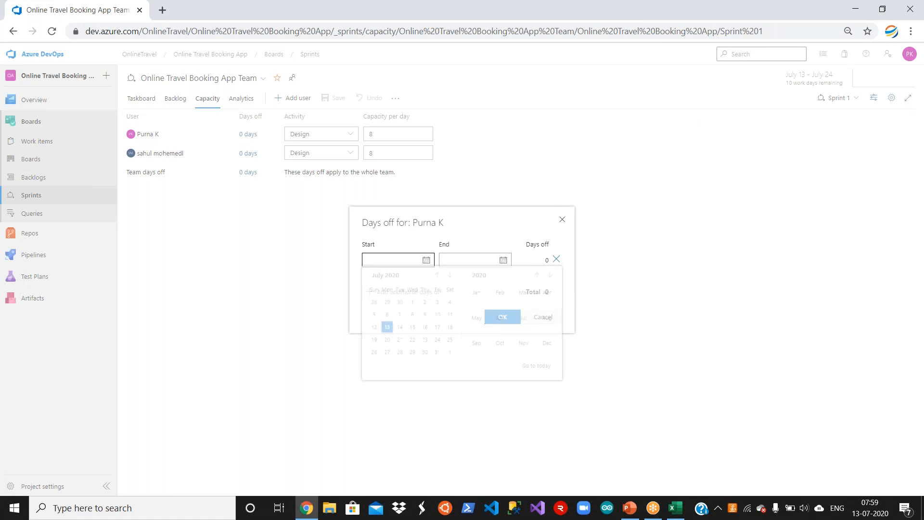
pyautogui.click(387, 345)
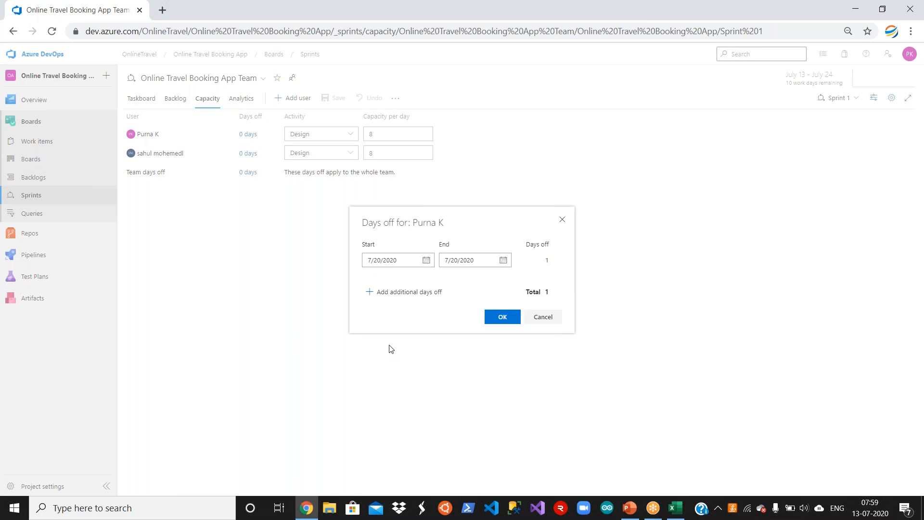
pyautogui.click(503, 260)
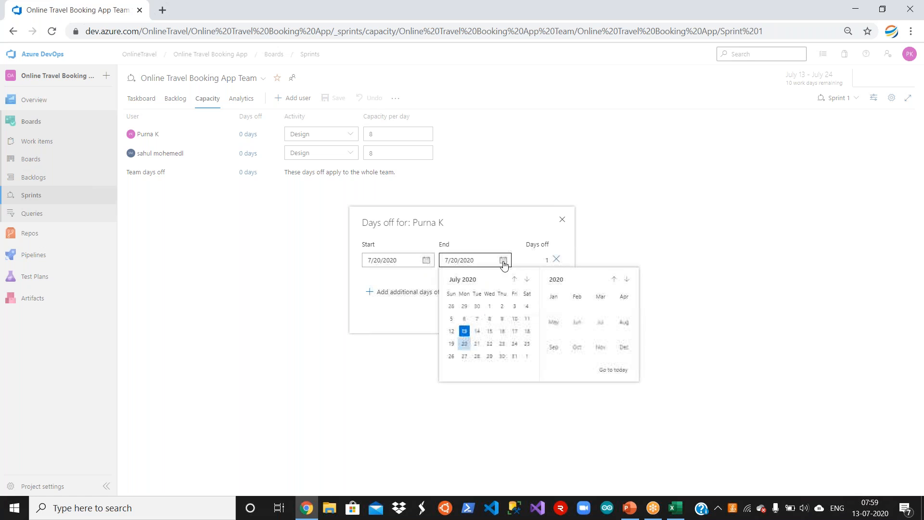
pyautogui.click(515, 344)
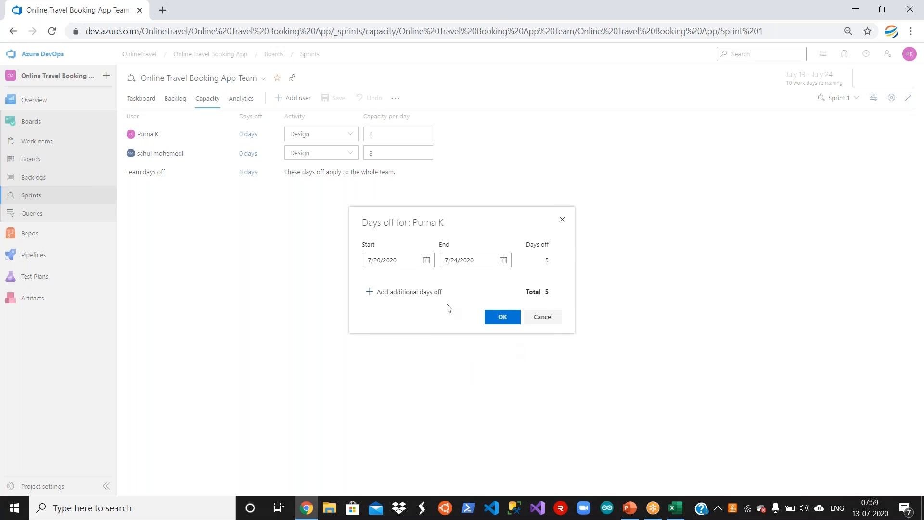
pyautogui.click(503, 317)
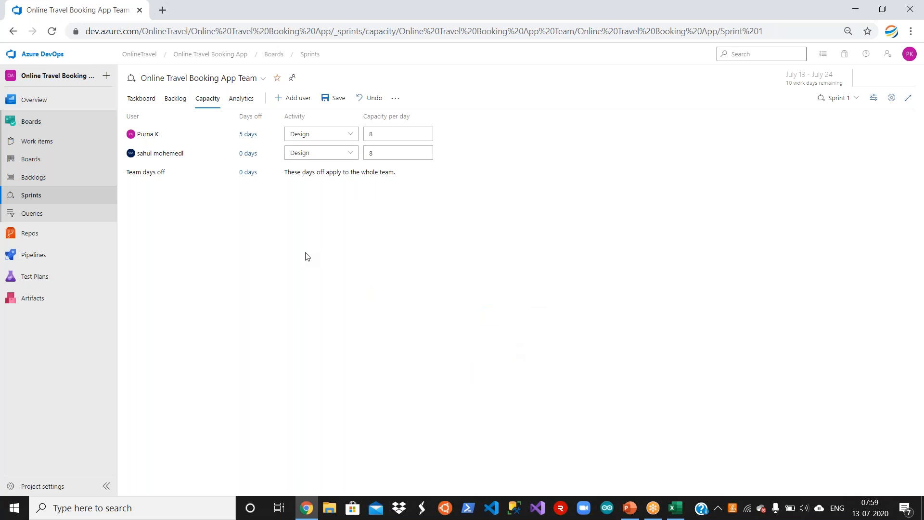
pyautogui.click(343, 100)
# Examine the taskboard's work details for the team and the first member against capacity, and check the side pane view options
pyautogui.click(141, 99)
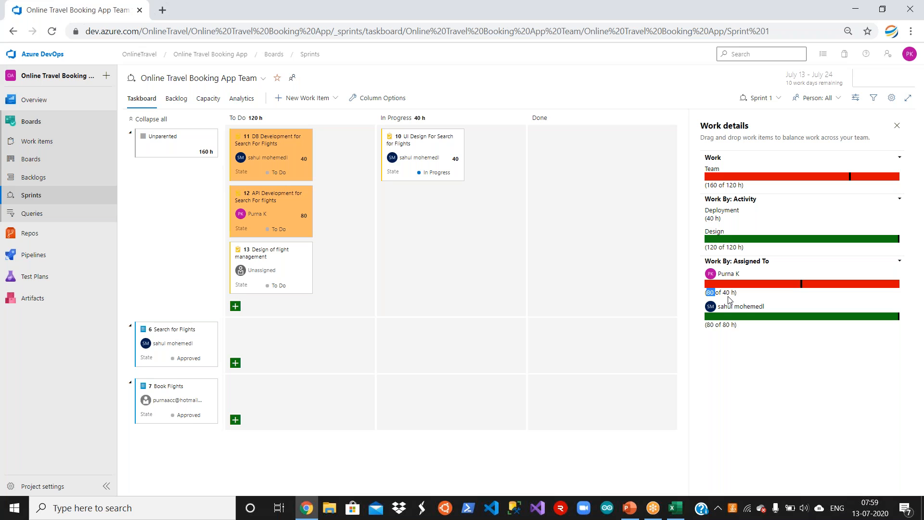
pyautogui.doubleClick(727, 293)
pyautogui.click(711, 185)
pyautogui.doubleClick(732, 186)
pyautogui.click(710, 388)
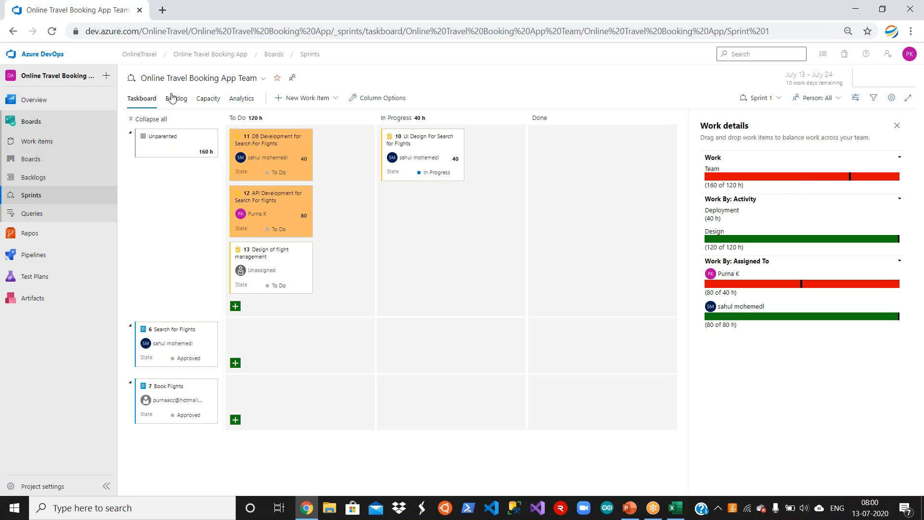
pyautogui.click(857, 102)
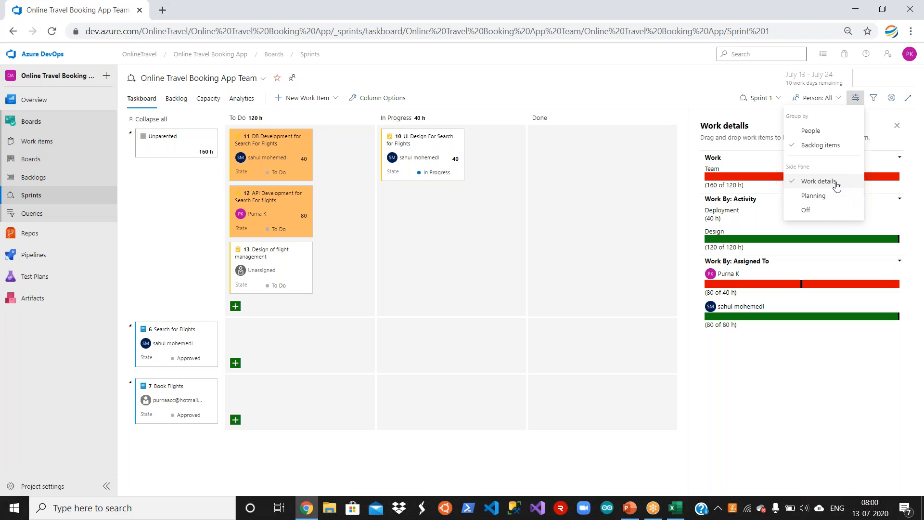
pyautogui.click(755, 432)
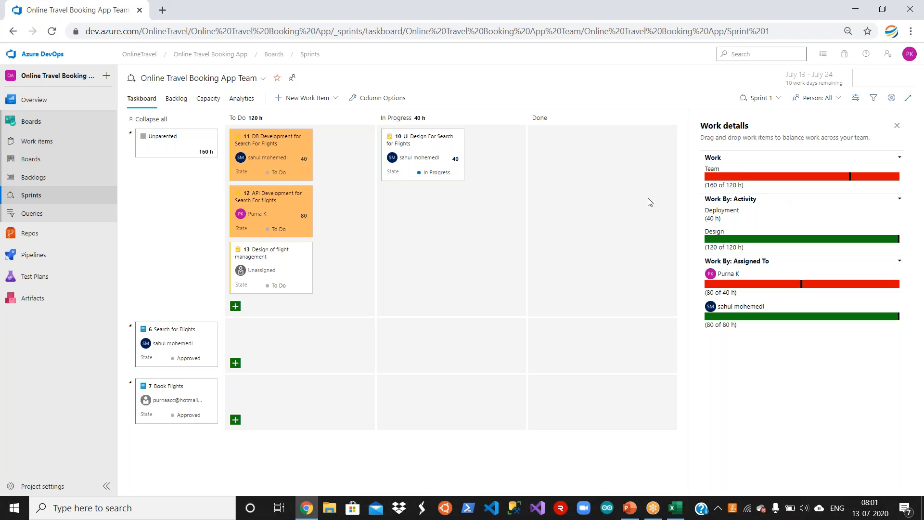
# Revisit the Sprint 1 capacity plan, return to the taskboard and close its Work details pane
pyautogui.click(209, 99)
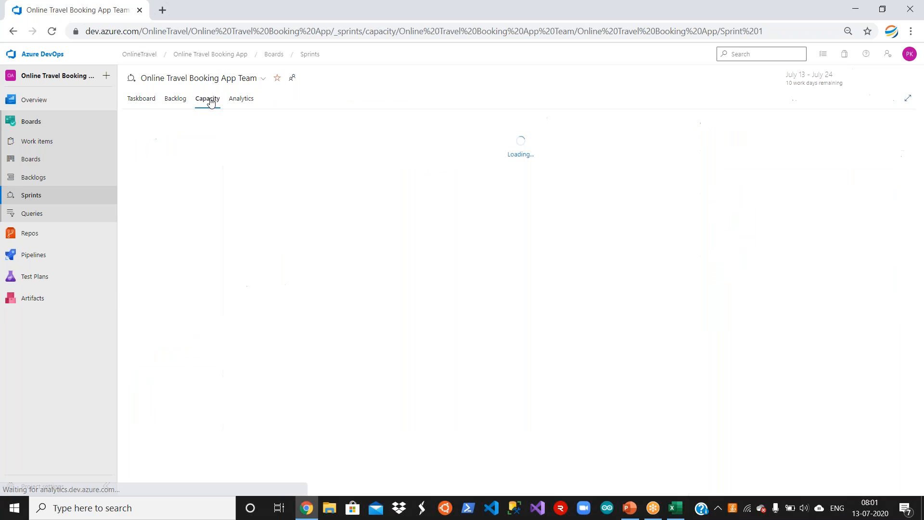
pyautogui.click(141, 99)
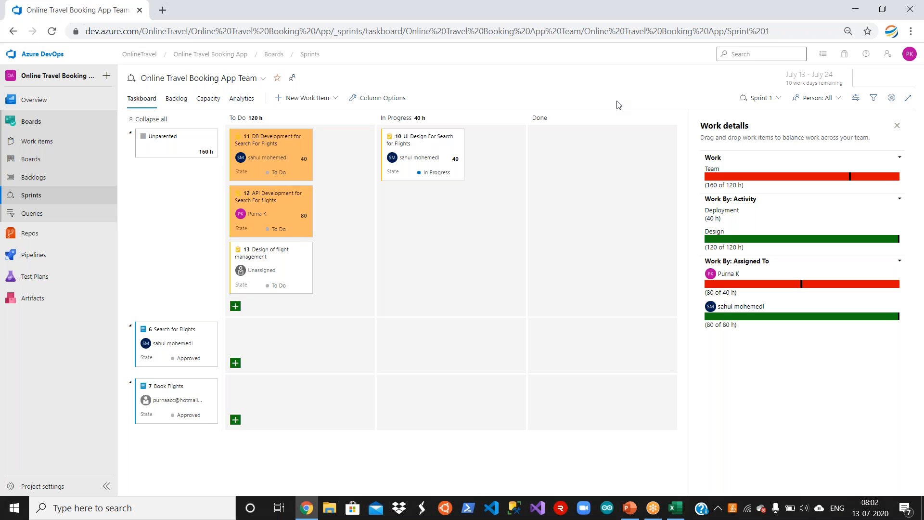
pyautogui.moveTo(72, 233)
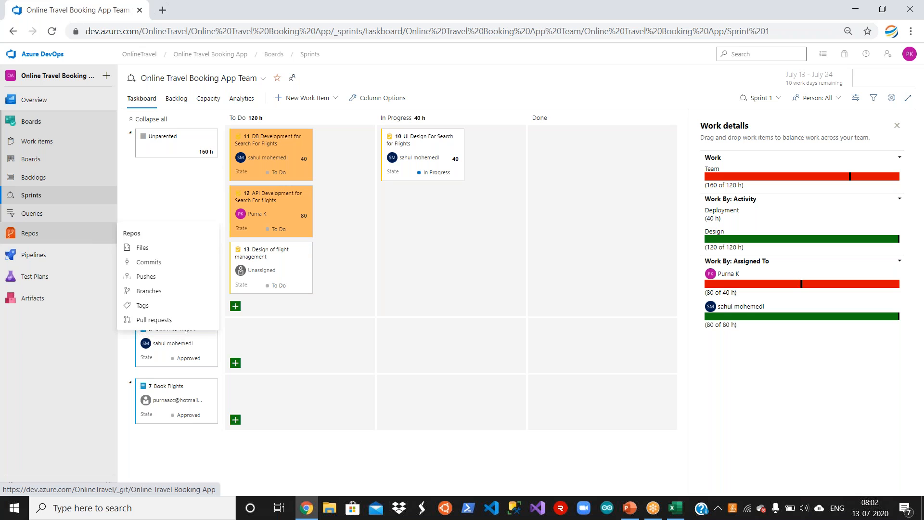
pyautogui.click(897, 127)
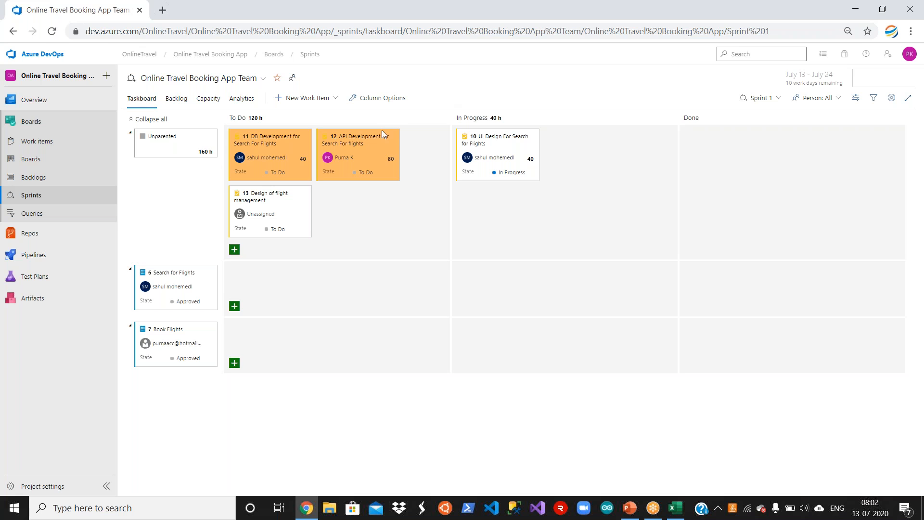
# Open task 12 (API Development) and go from it to the customization page of the Task work item type
pyautogui.click(359, 148)
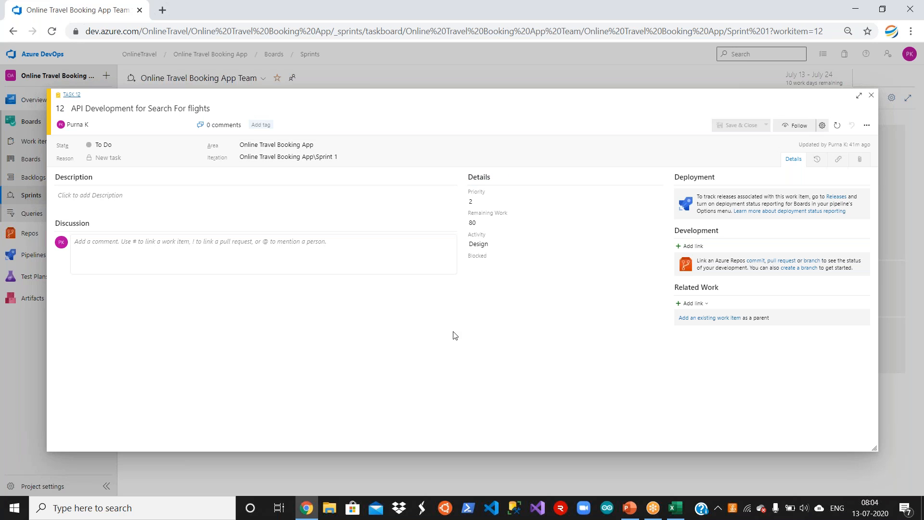
pyautogui.click(867, 127)
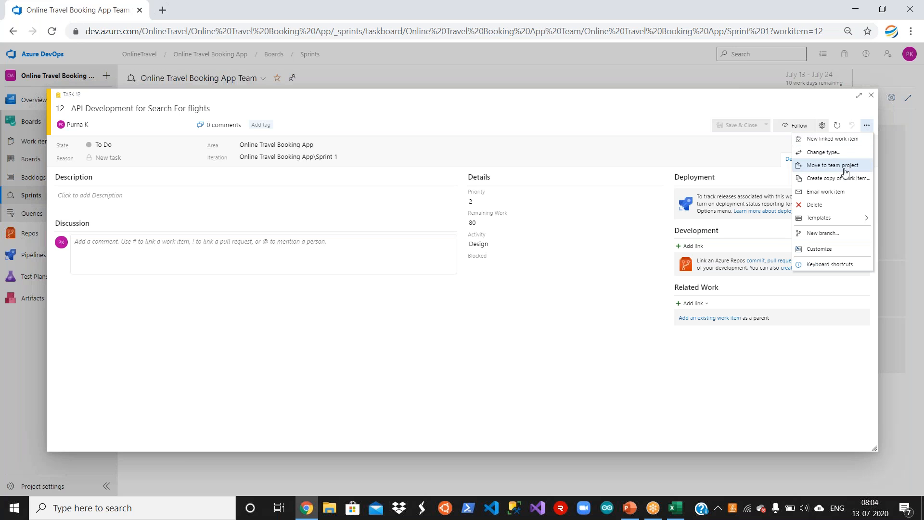
pyautogui.moveTo(842, 223)
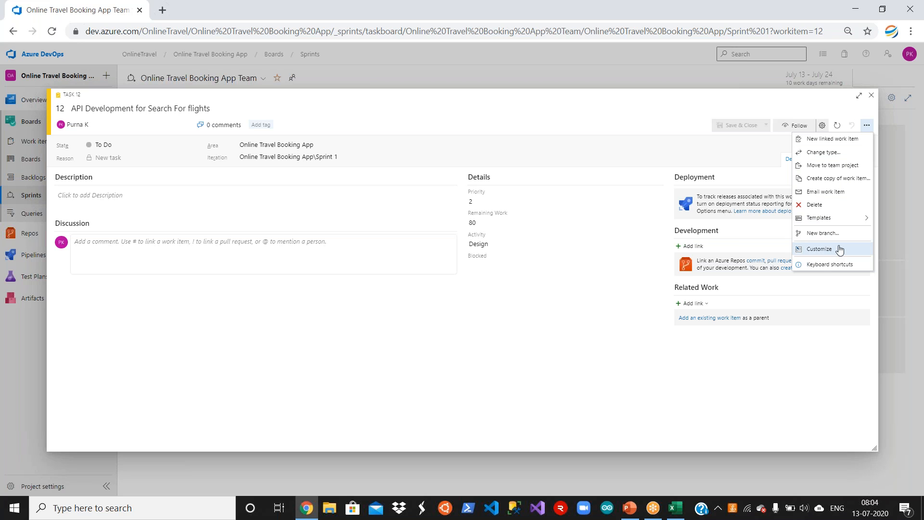
pyautogui.click(841, 249)
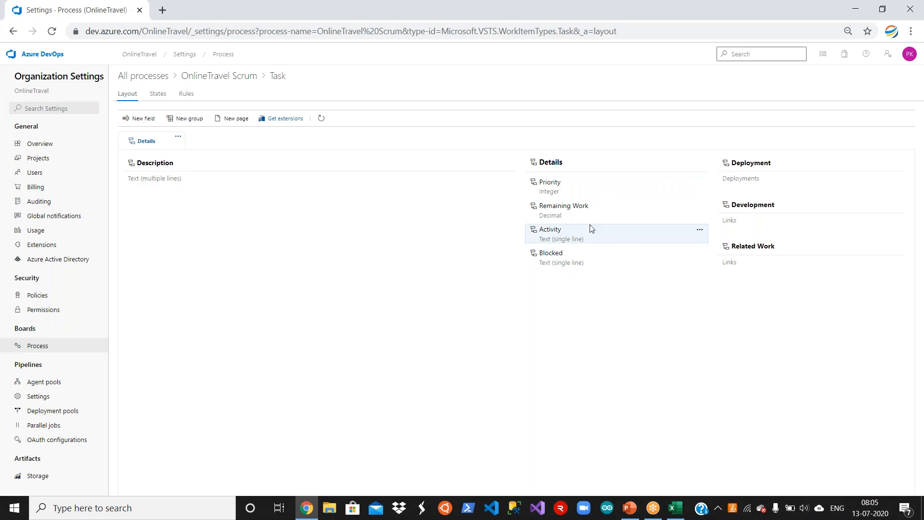
# Review the layout, states and rules of the Task work item type in the OnlineTravel Scrum process
pyautogui.moveTo(616, 217)
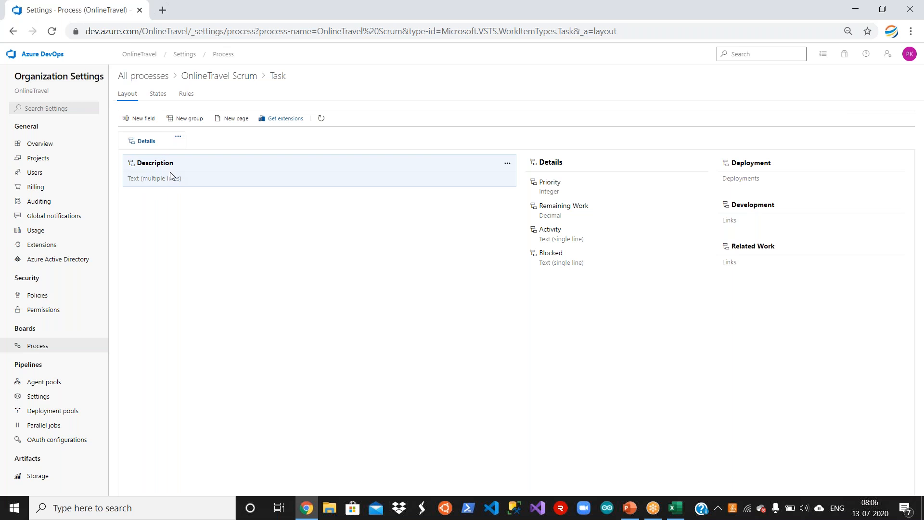
pyautogui.click(156, 96)
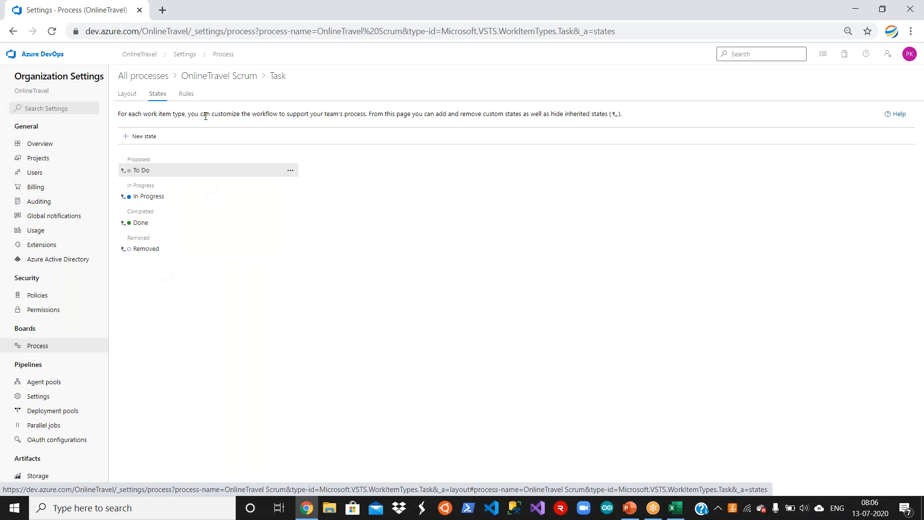
pyautogui.click(188, 95)
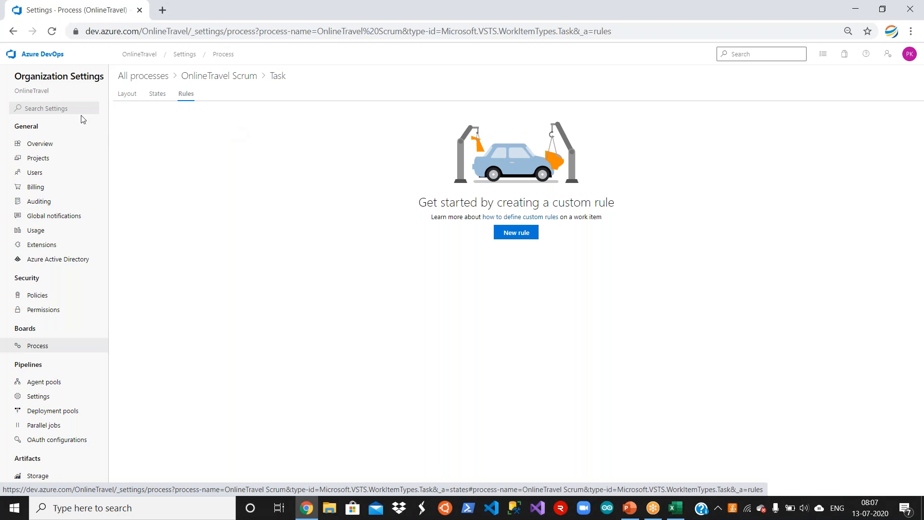
# Leave the organization settings and open the Online Travel Booking App project
pyautogui.click(48, 54)
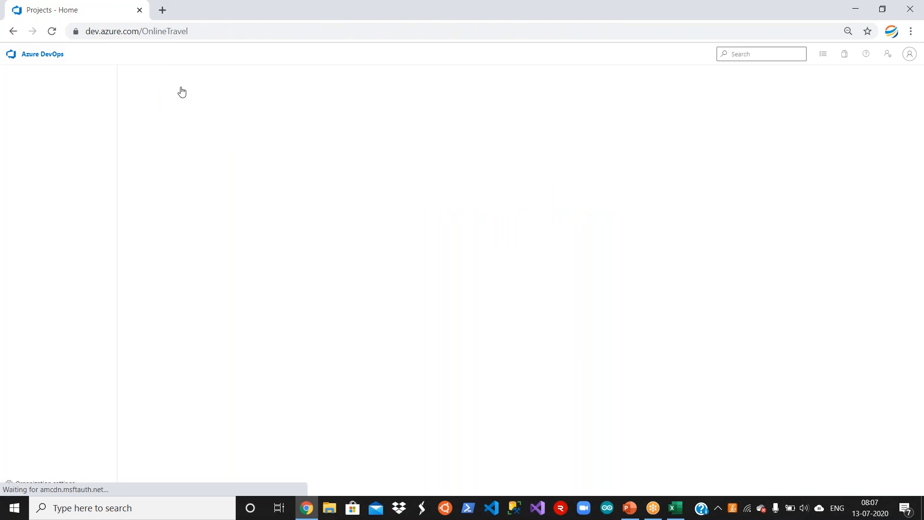
pyautogui.click(201, 141)
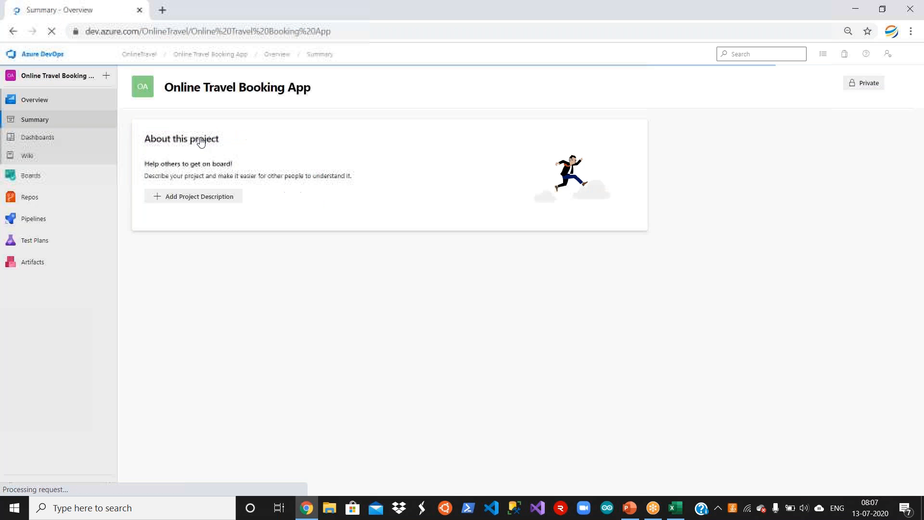
# Open task 13 (Design of flight management) from the project's work items and set its Activity to Design
pyautogui.moveTo(68, 185)
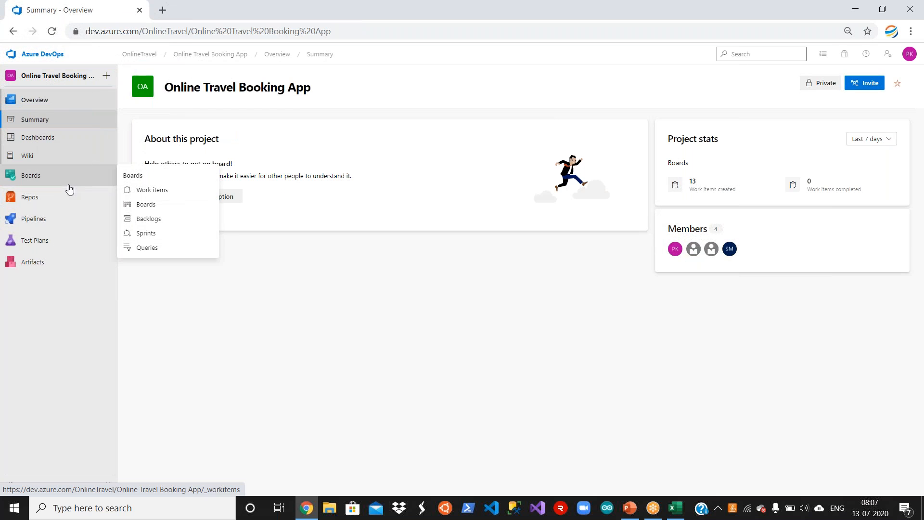
pyautogui.click(153, 191)
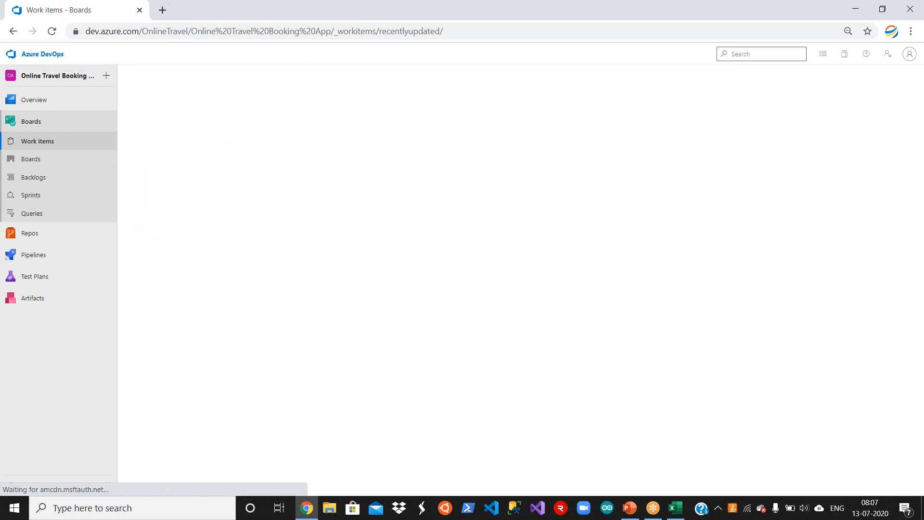
pyautogui.click(233, 165)
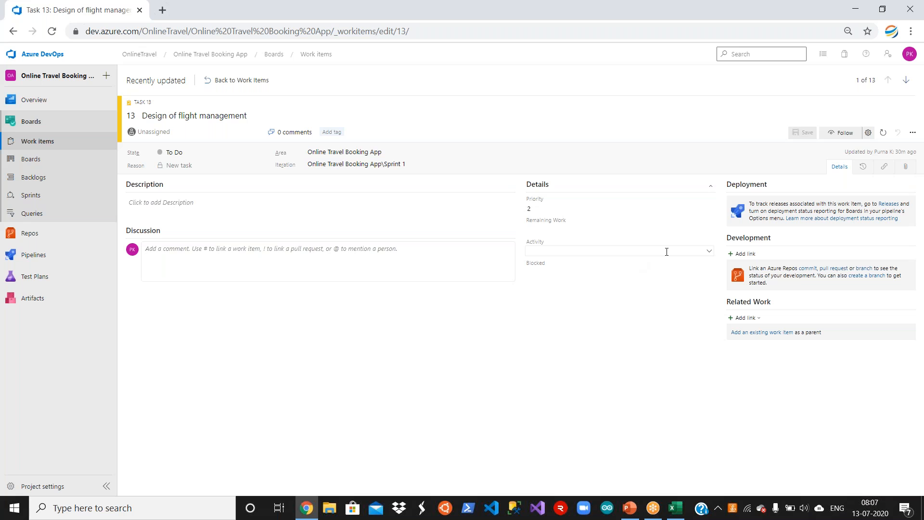
pyautogui.click(708, 250)
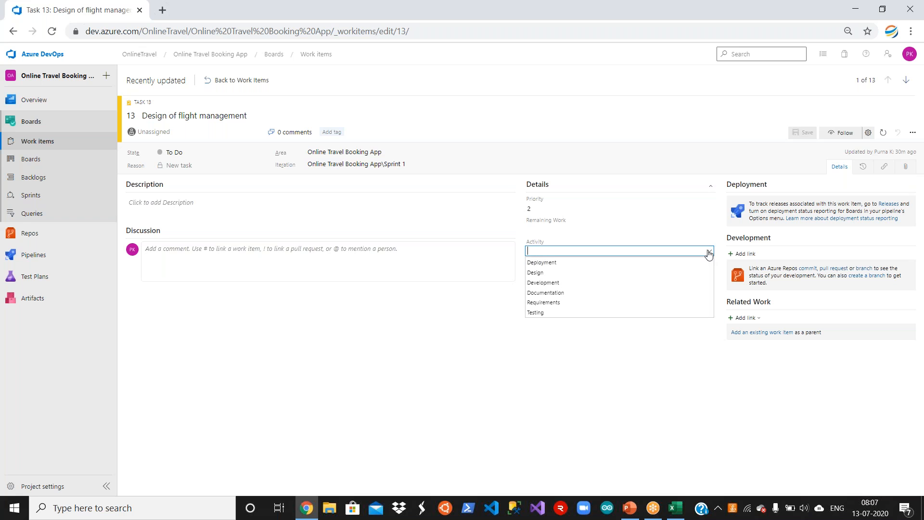
pyautogui.click(617, 272)
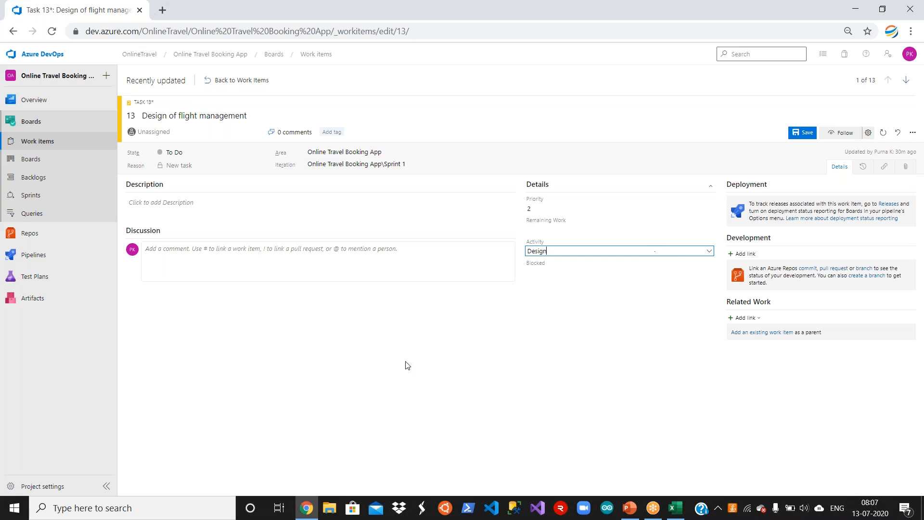
pyautogui.click(271, 318)
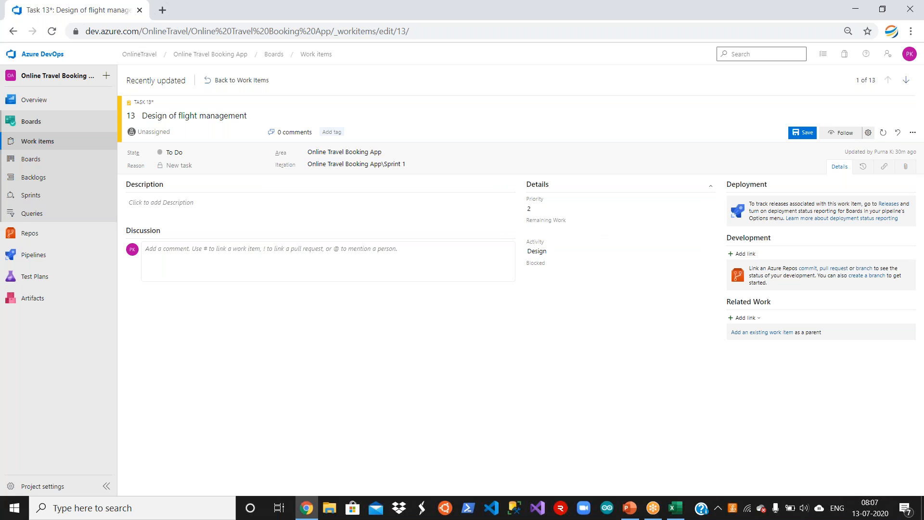
# Set task 13's Remaining Work to 40, leave the description blank and save the work item
pyautogui.click(598, 229)
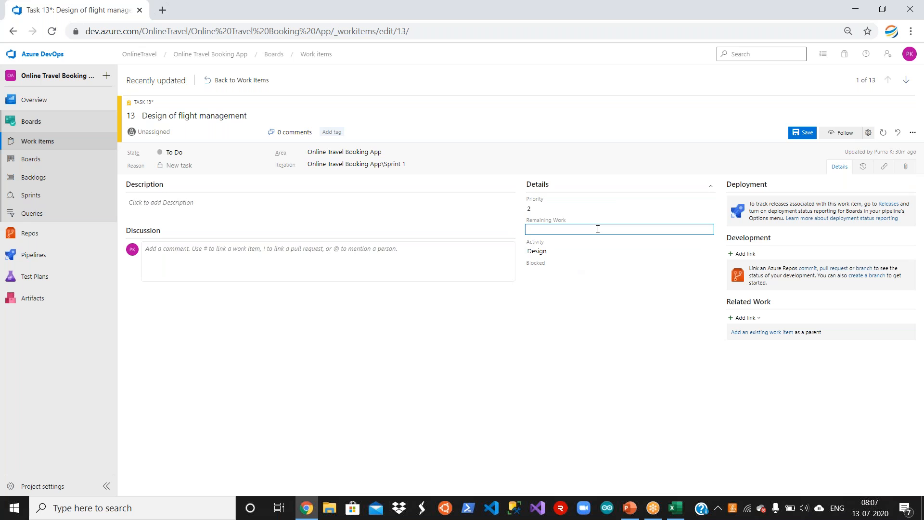
pyautogui.write('40')
pyautogui.click(430, 380)
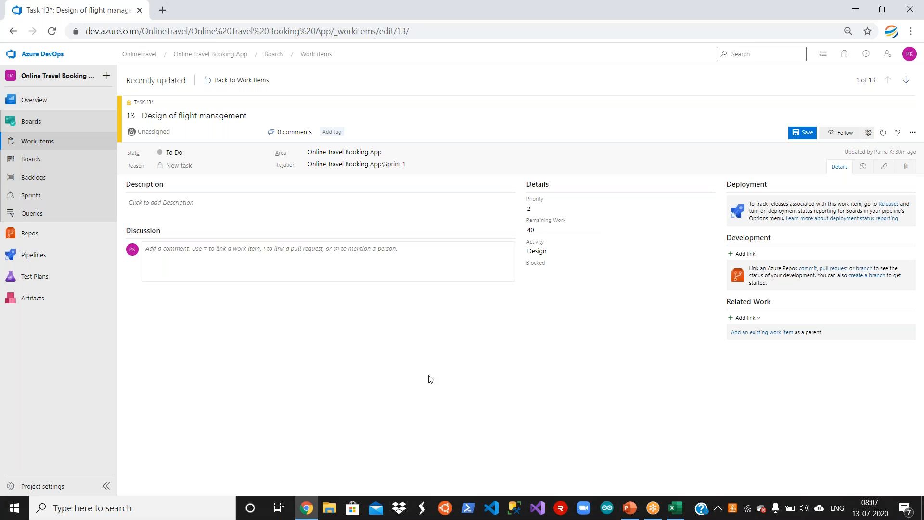
pyautogui.click(353, 212)
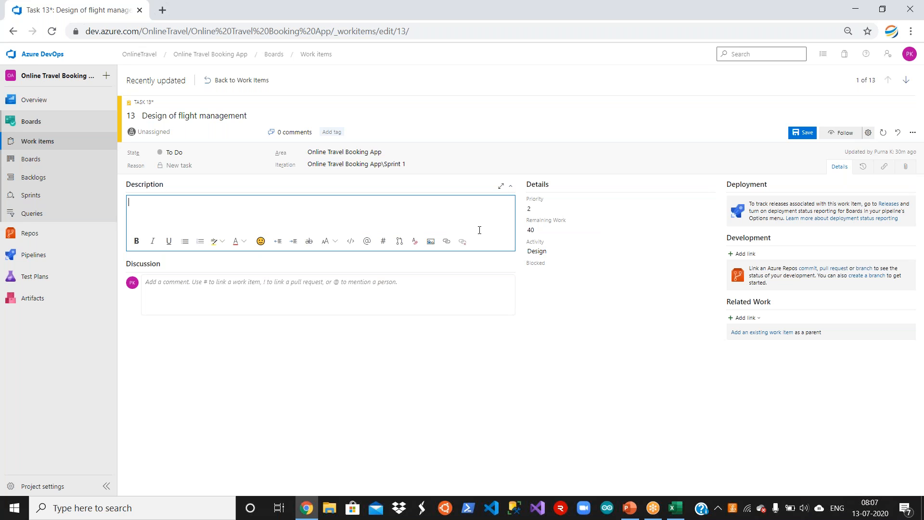
pyautogui.click(540, 348)
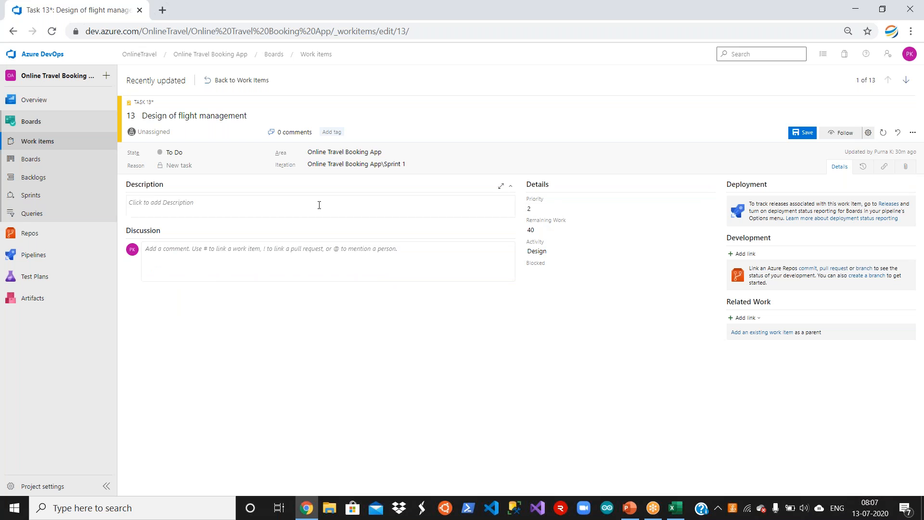
pyautogui.click(209, 203)
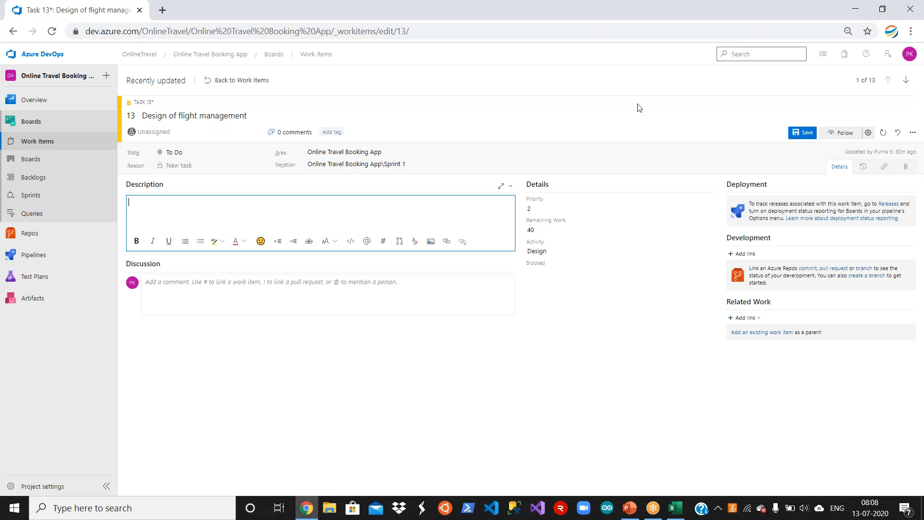
pyautogui.click(802, 138)
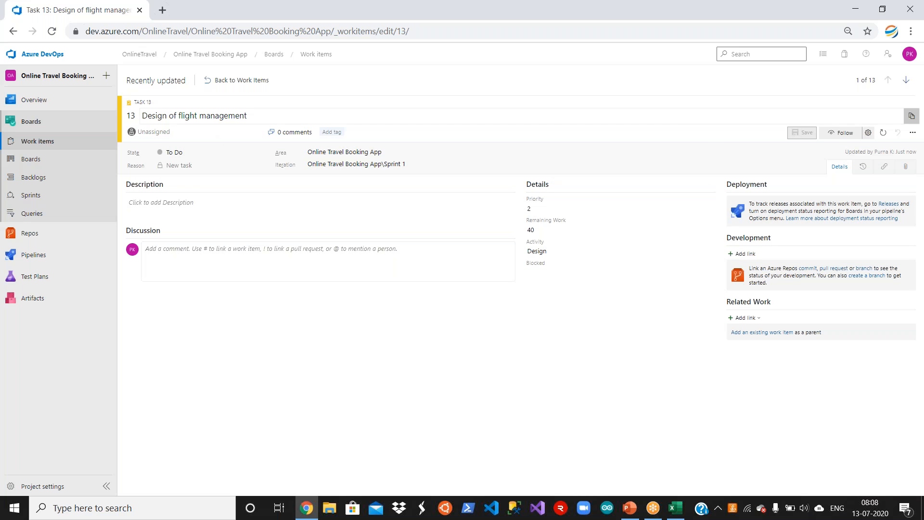
# Go from task 13 to its work item type customization and open the work item types of the OnlineTravel Scrum process
pyautogui.click(913, 133)
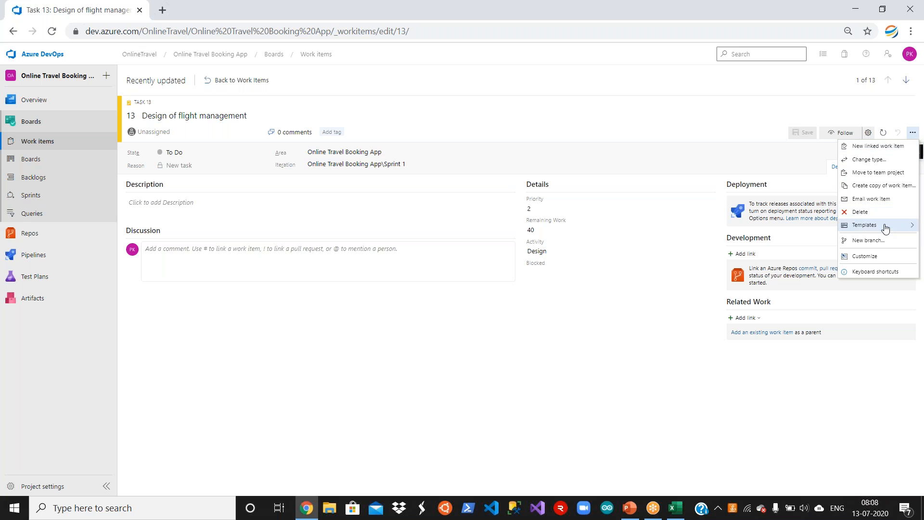
pyautogui.click(881, 256)
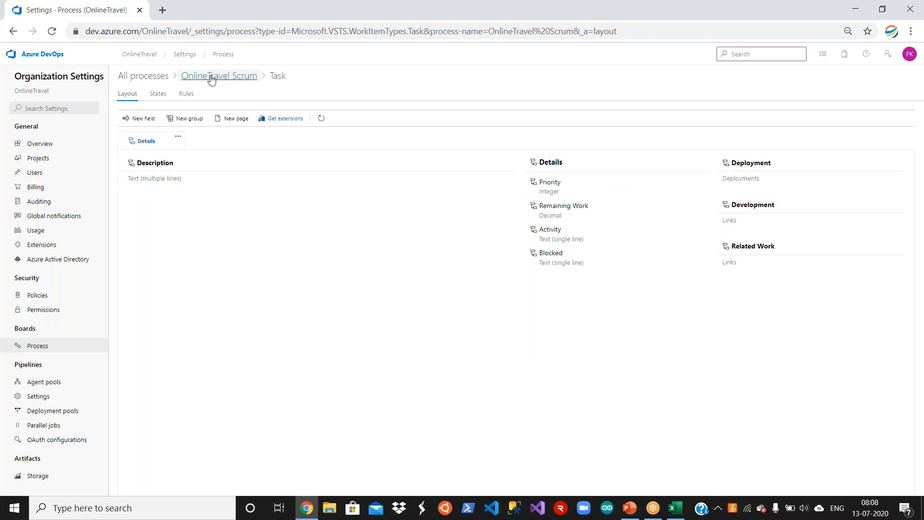
pyautogui.click(244, 77)
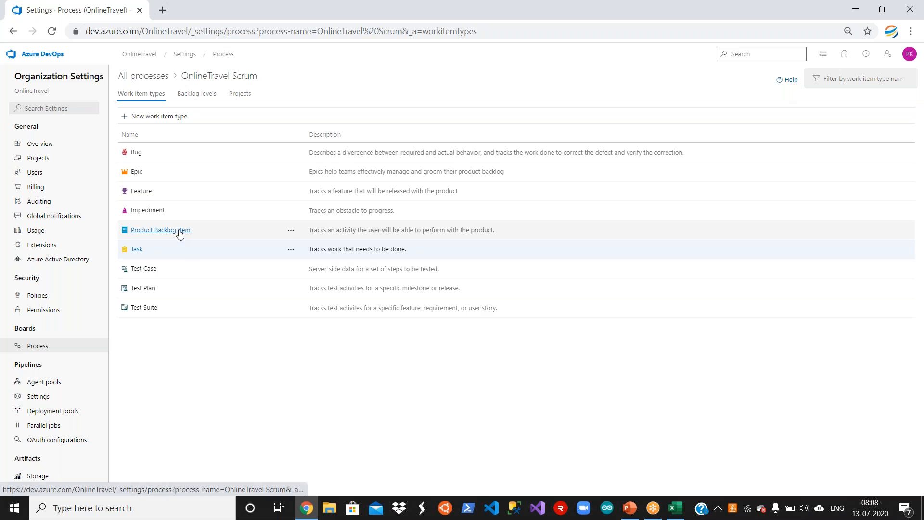
pyautogui.click(291, 231)
pyautogui.click(330, 245)
pyautogui.click(554, 388)
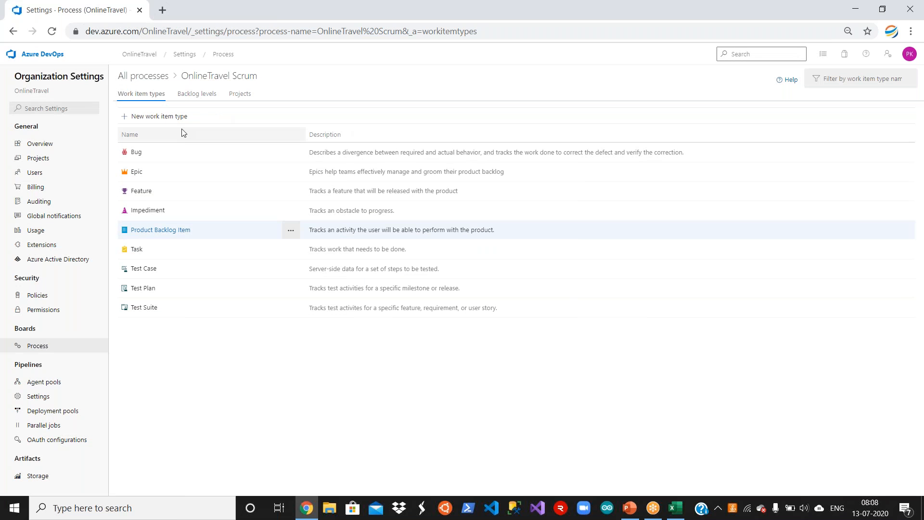
# Review the layout, states and rules of the Product Backlog Item type, discarding the blank new rule
pyautogui.click(138, 231)
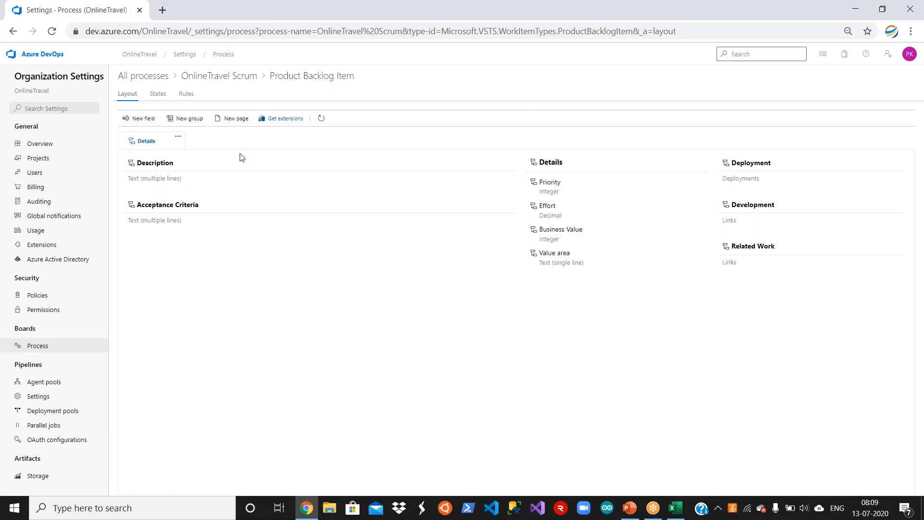
pyautogui.click(157, 98)
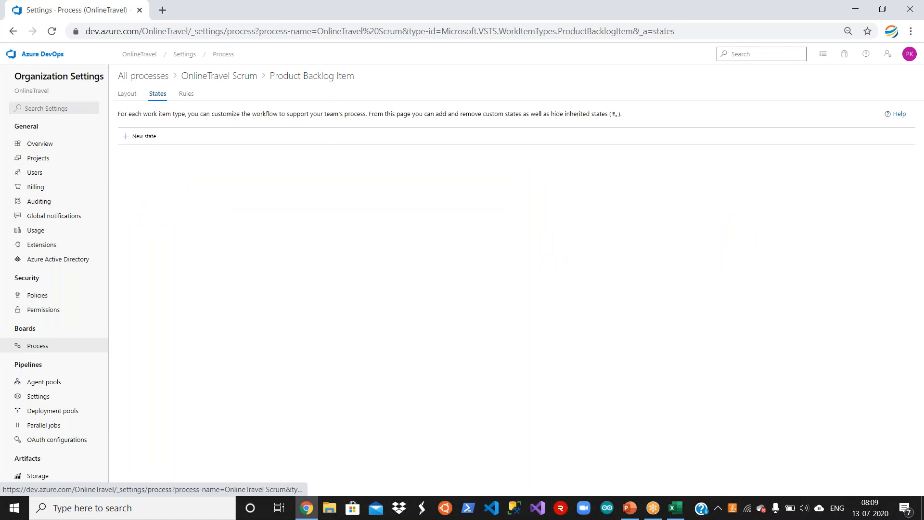
pyautogui.click(188, 95)
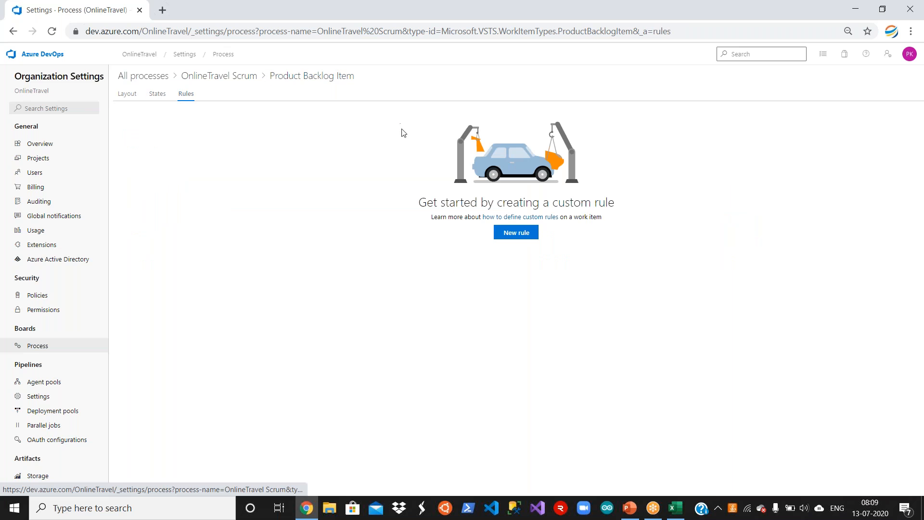
pyautogui.click(516, 233)
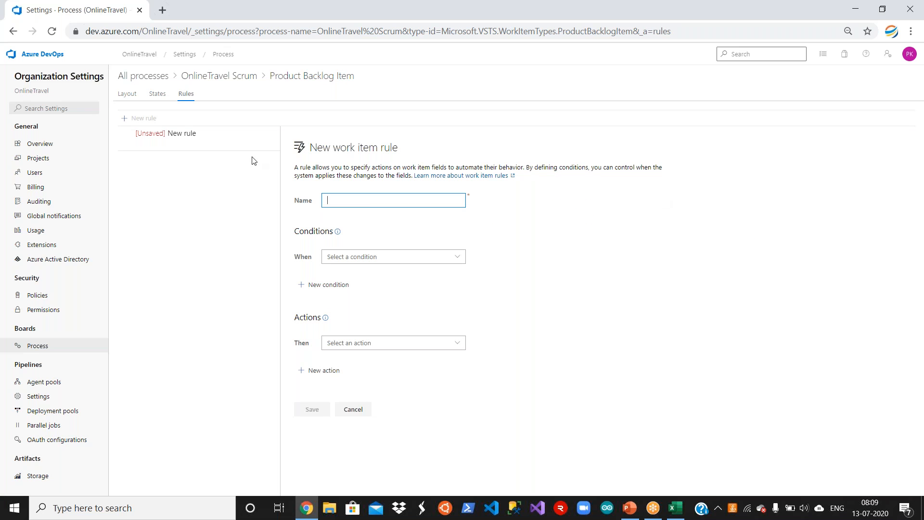
pyautogui.click(163, 95)
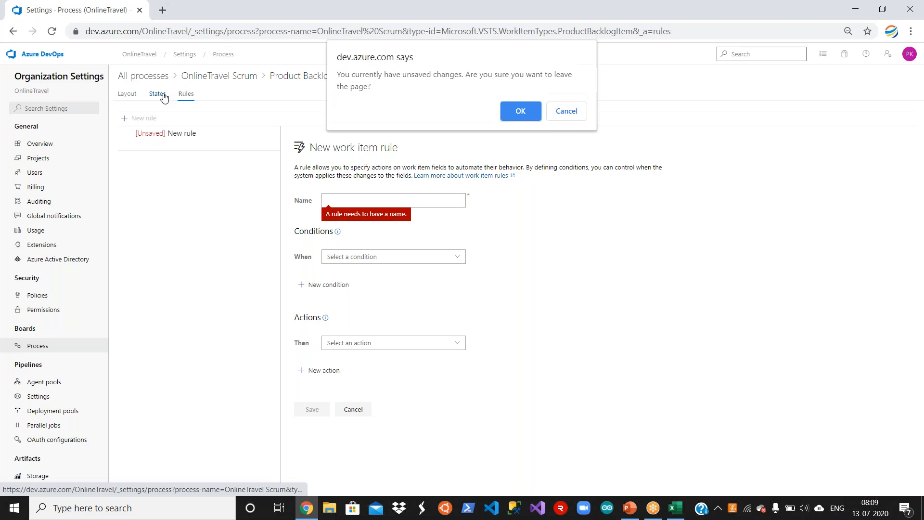
pyautogui.click(509, 112)
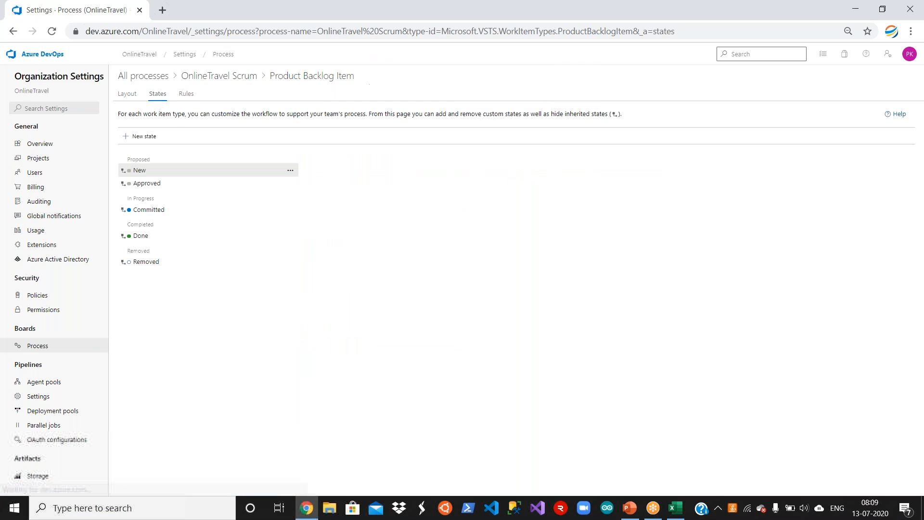
pyautogui.click(127, 96)
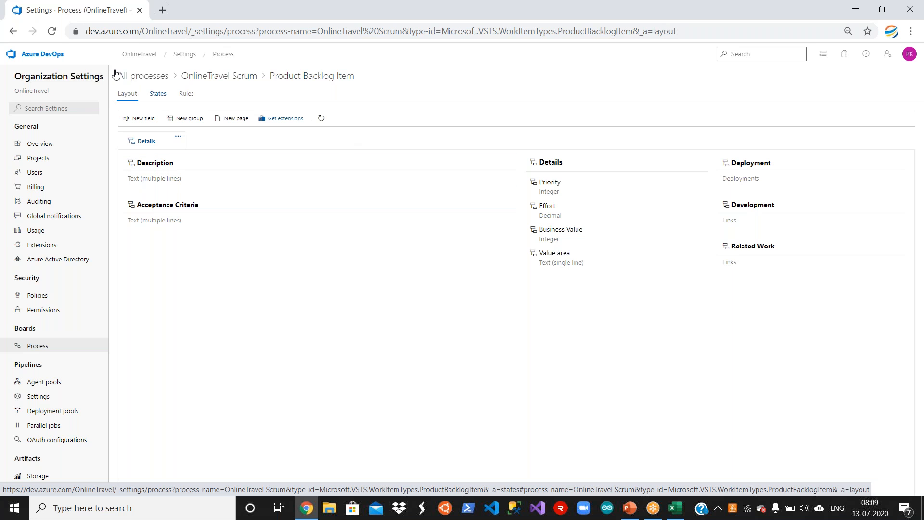
# Return to the OnlineTravel projects and open the project settings of the Online Travel Booking App
pyautogui.click(150, 56)
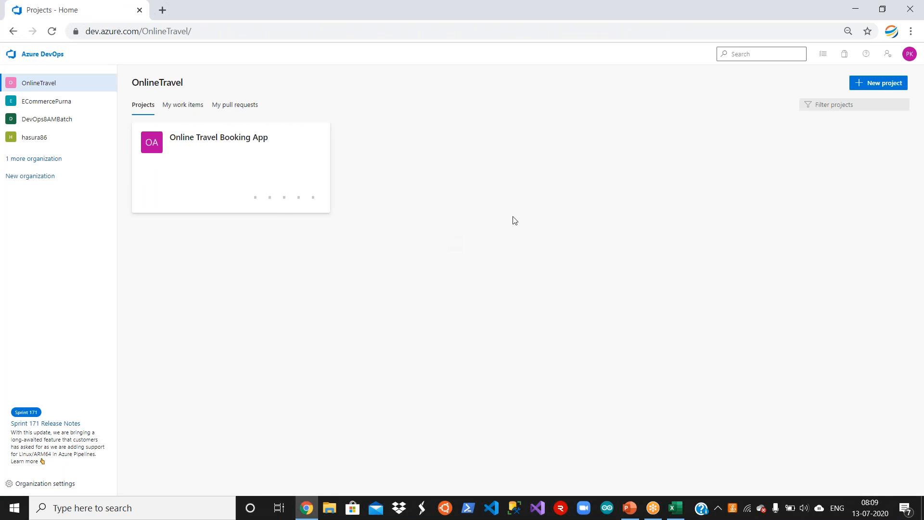
pyautogui.click(672, 18)
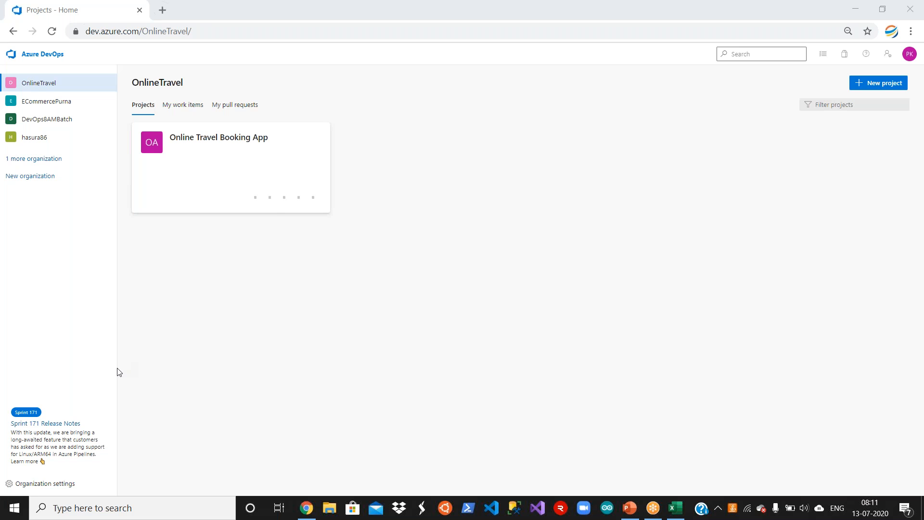
pyautogui.click(44, 484)
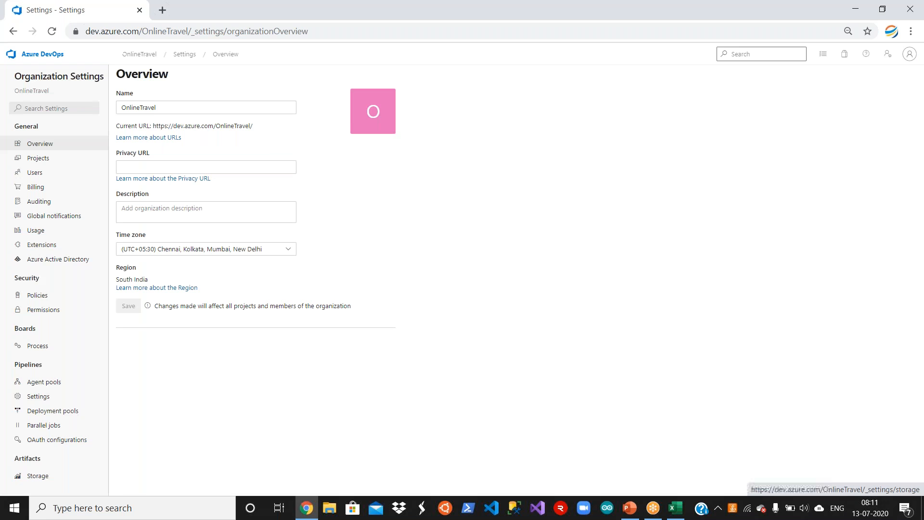
pyautogui.click(53, 55)
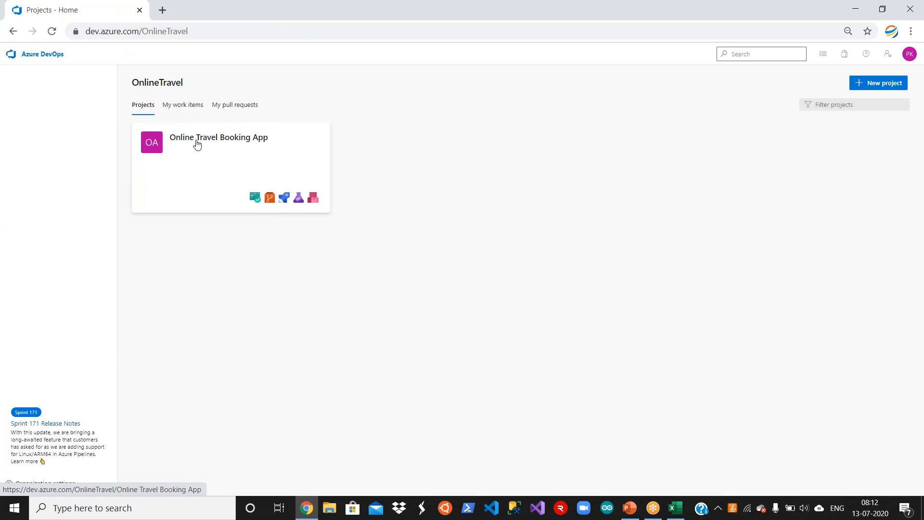
pyautogui.click(197, 142)
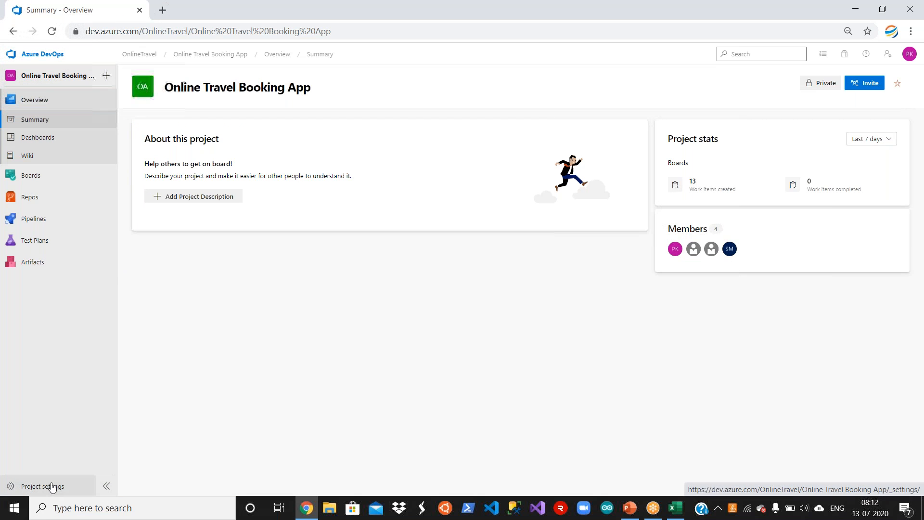
pyautogui.click(48, 487)
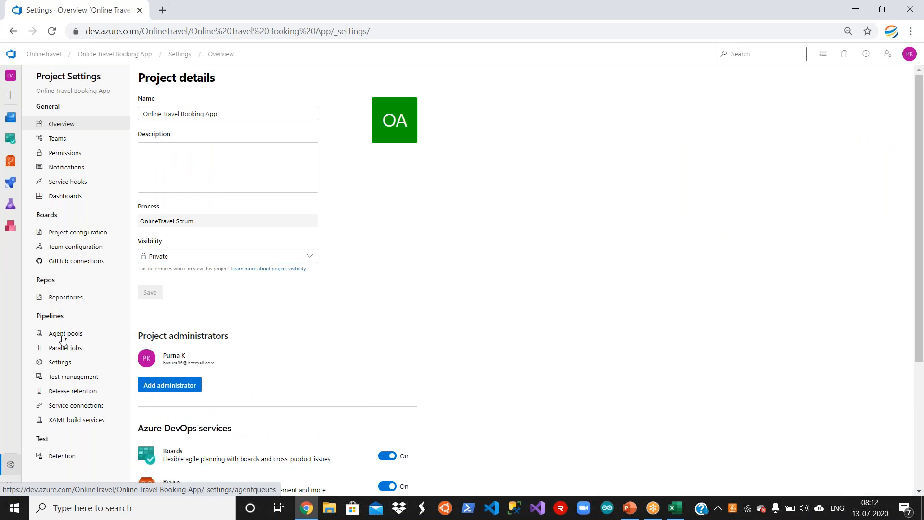
# Open the Contributors group from the project's permissions and look through its full permission list
pyautogui.click(69, 156)
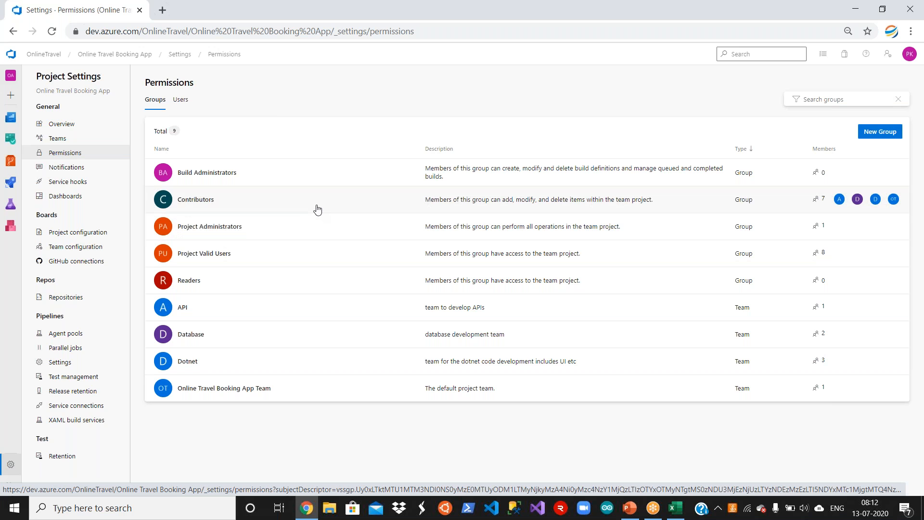
pyautogui.click(219, 200)
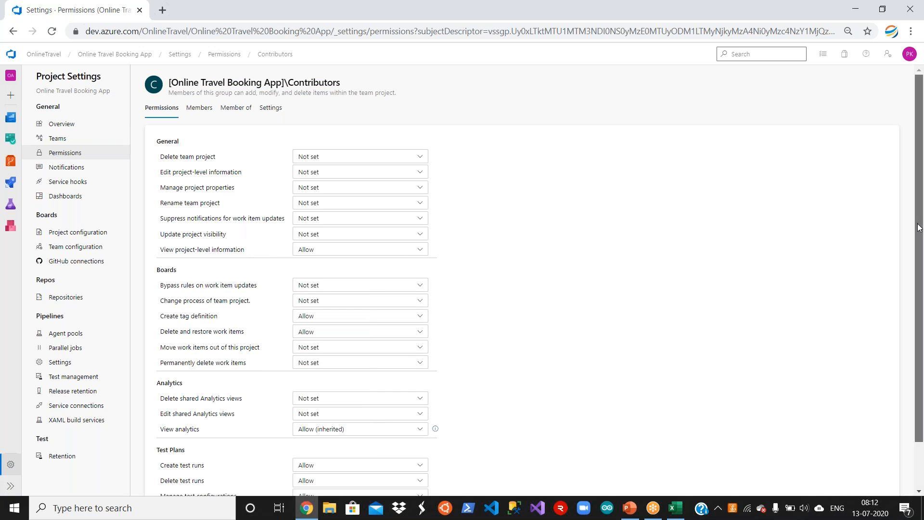
pyautogui.scroll(-2, 192, 384)
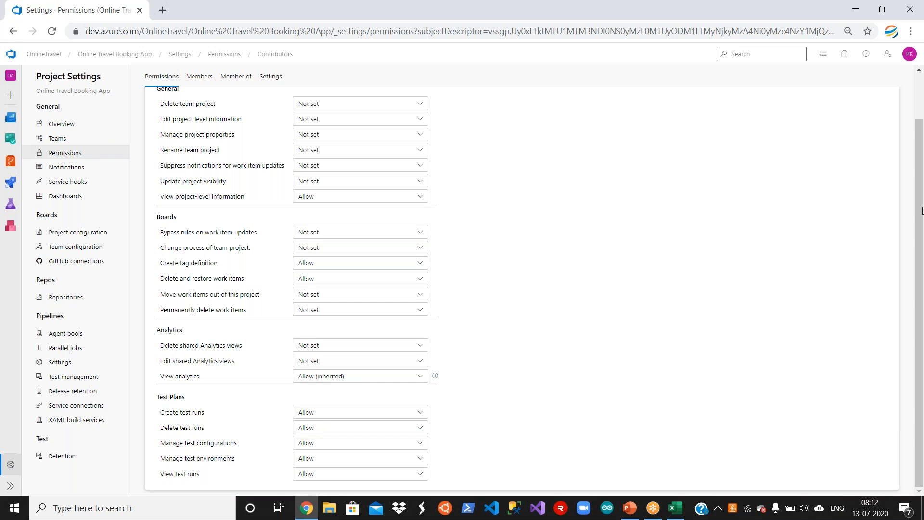
pyautogui.moveTo(921, 191); pyautogui.dragTo(921, 144)
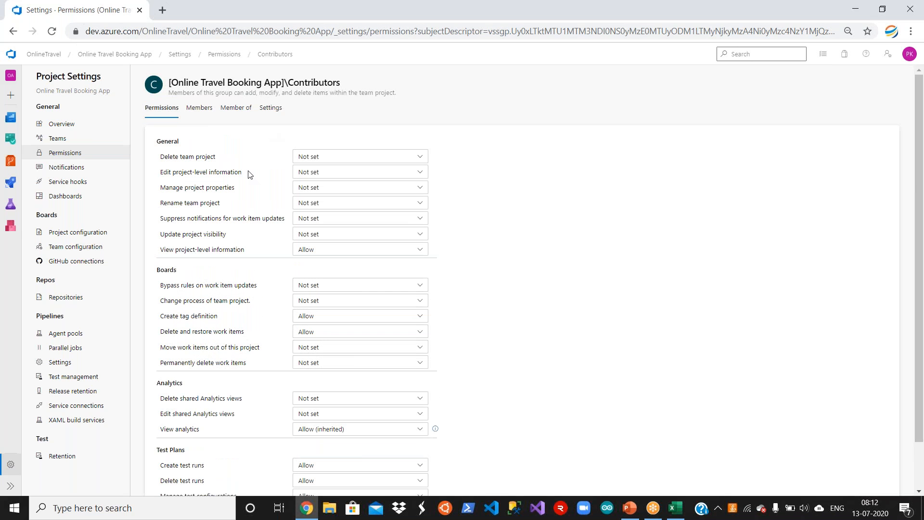
# Examine the Contributors options for deleting the team project and the permissions for deleting, restoring and moving work items
pyautogui.moveTo(164, 157); pyautogui.dragTo(220, 163)
pyautogui.click(423, 160)
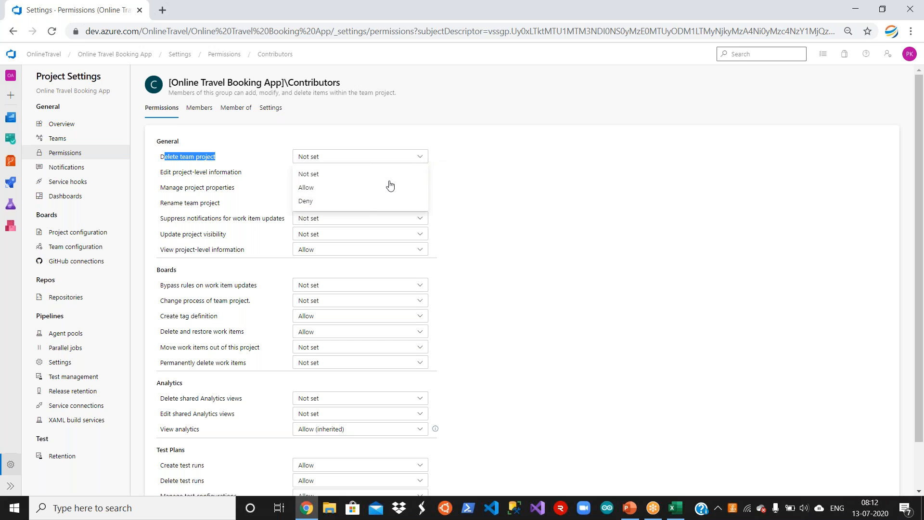
pyautogui.click(483, 159)
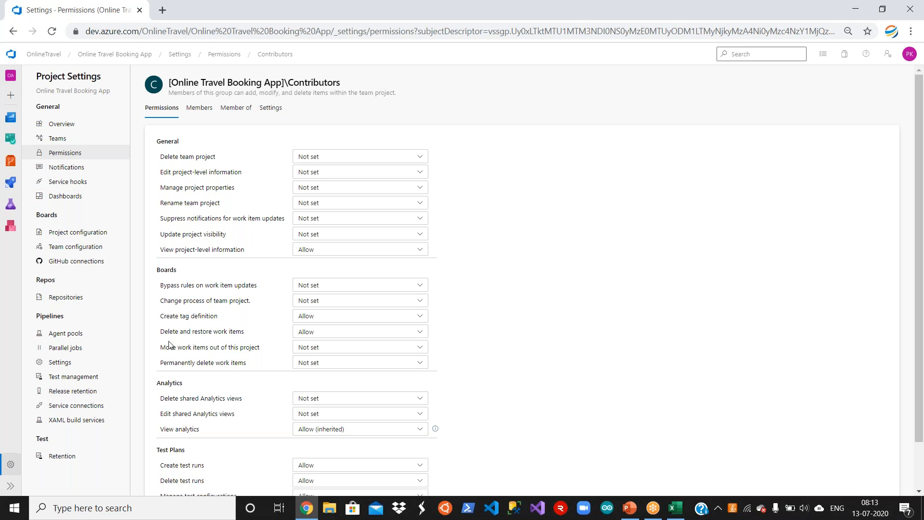
pyautogui.moveTo(165, 332); pyautogui.dragTo(250, 338)
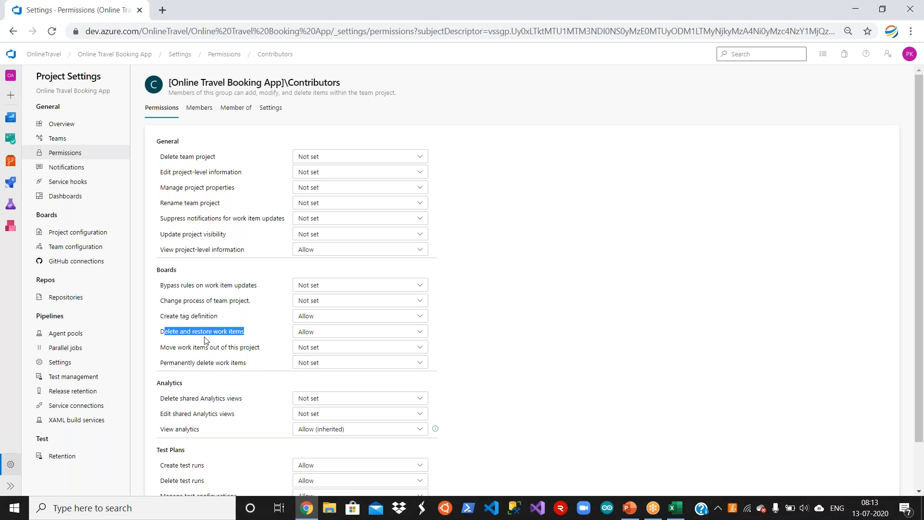
pyautogui.moveTo(201, 347); pyautogui.dragTo(268, 351)
pyautogui.click(268, 351)
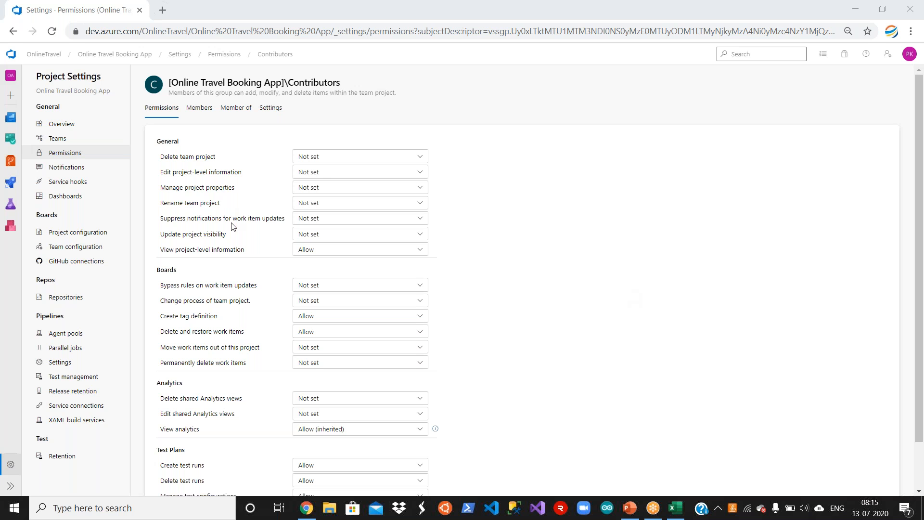
# View the members of the Contributors group, checking back on the group's permissions
pyautogui.click(194, 115)
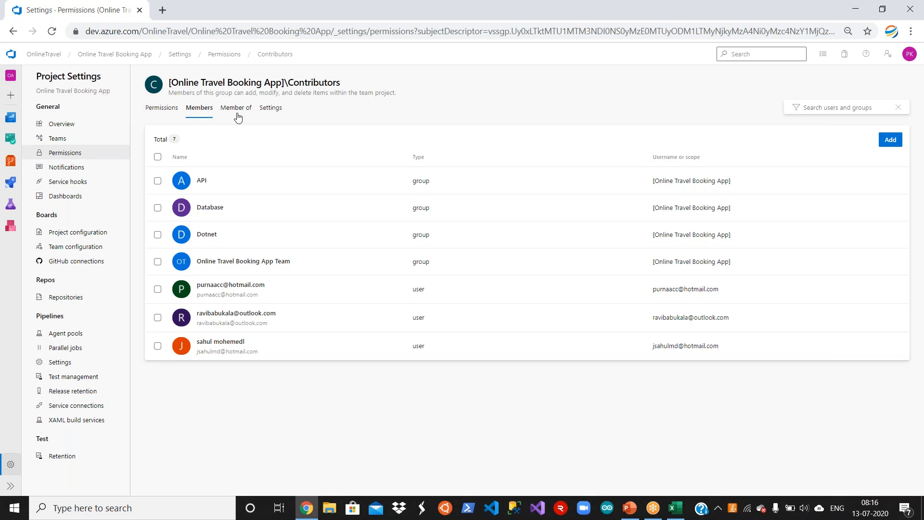
pyautogui.click(155, 114)
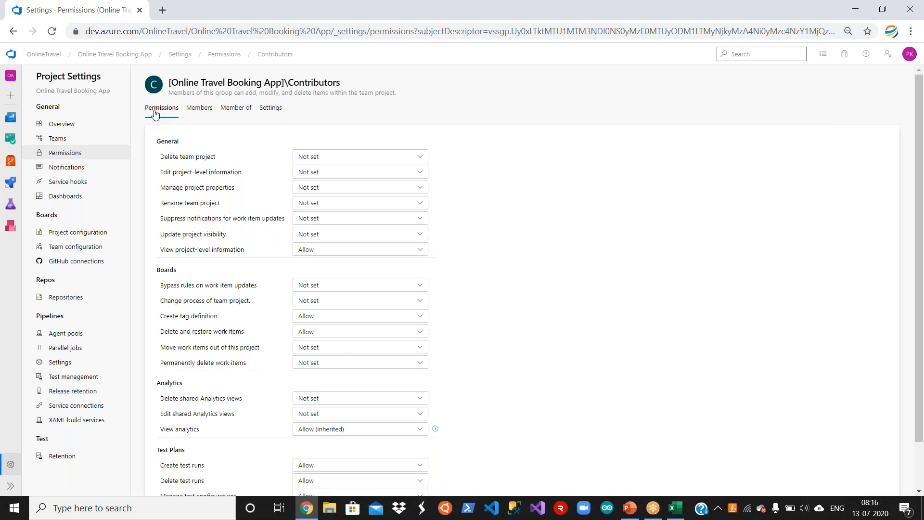
pyautogui.click(195, 113)
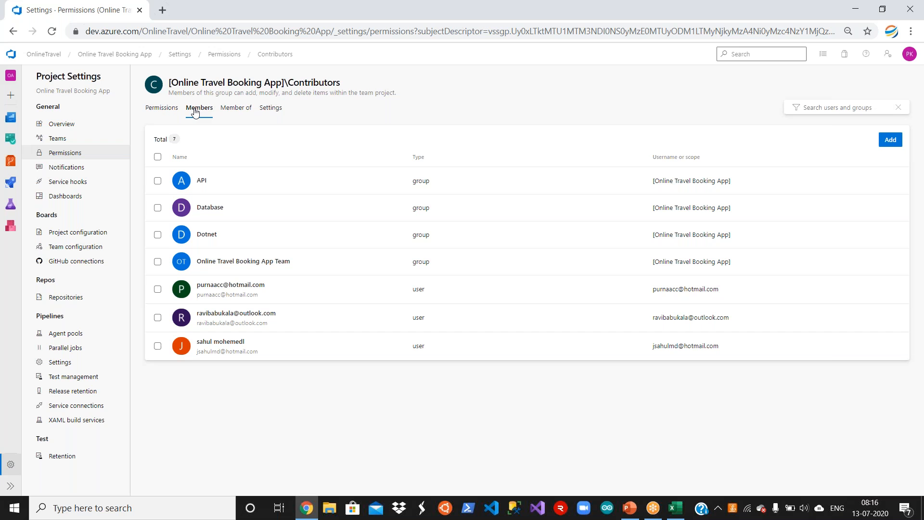